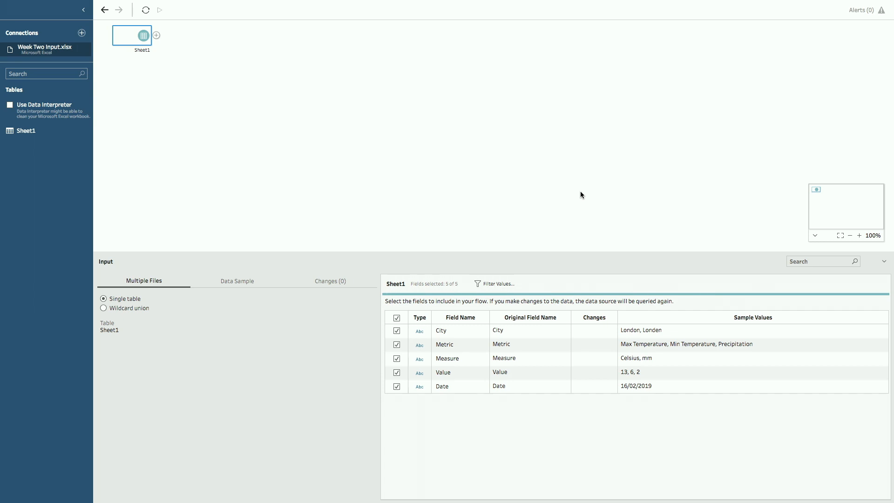
# Add a cleaning step after the Sheet1 input to profile its fields
pyautogui.click(157, 35)
pyautogui.click(200, 53)
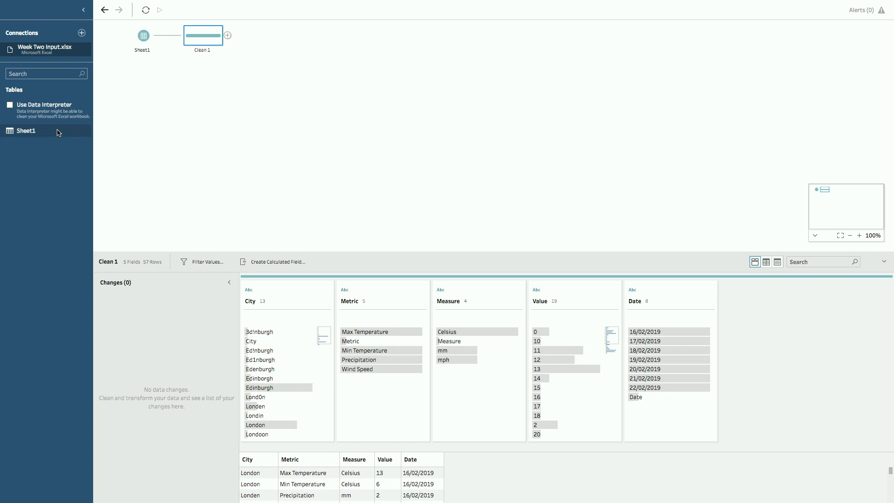
# Turn on the Data Interpreter for the workbook and delete the Sheet1 and Clean 1 steps from the flow
pyautogui.click(10, 104)
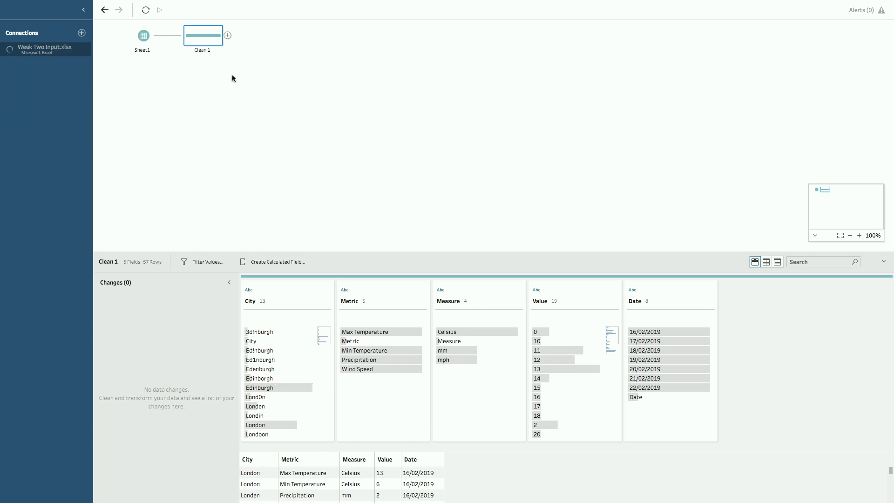
pyautogui.moveTo(232, 74); pyautogui.dragTo(127, 29)
pyautogui.press('Delete')
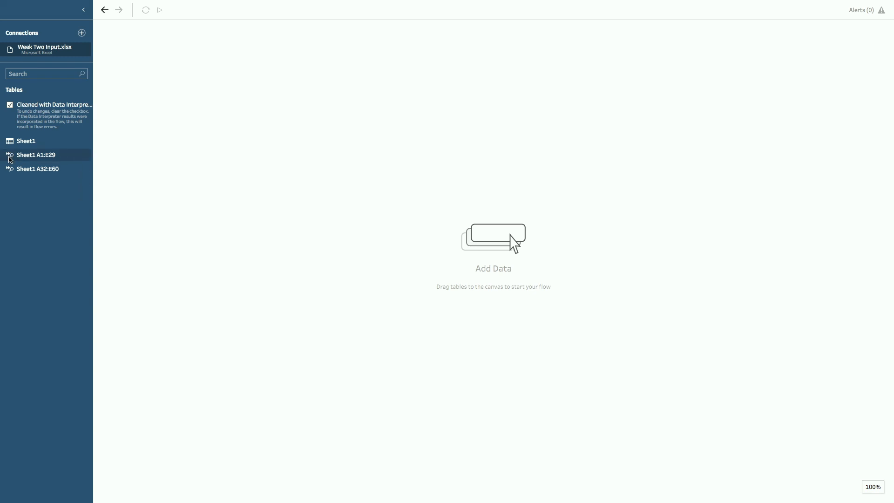
# Union the tables Sheet1 A1:E29 and Sheet1 A32:E60 in the flow and recolour the Sheet1 A1:E29 input dark blue
pyautogui.moveTo(9, 159); pyautogui.dragTo(167, 94)
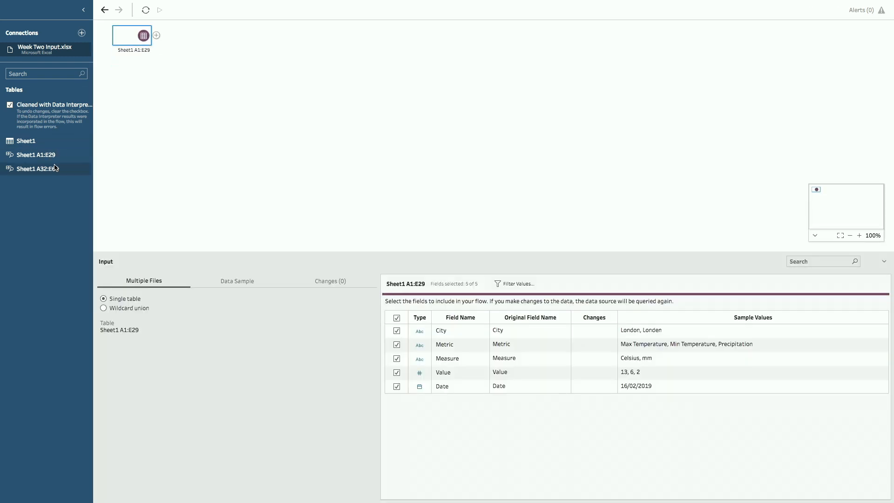
pyautogui.moveTo(54, 168); pyautogui.dragTo(134, 50)
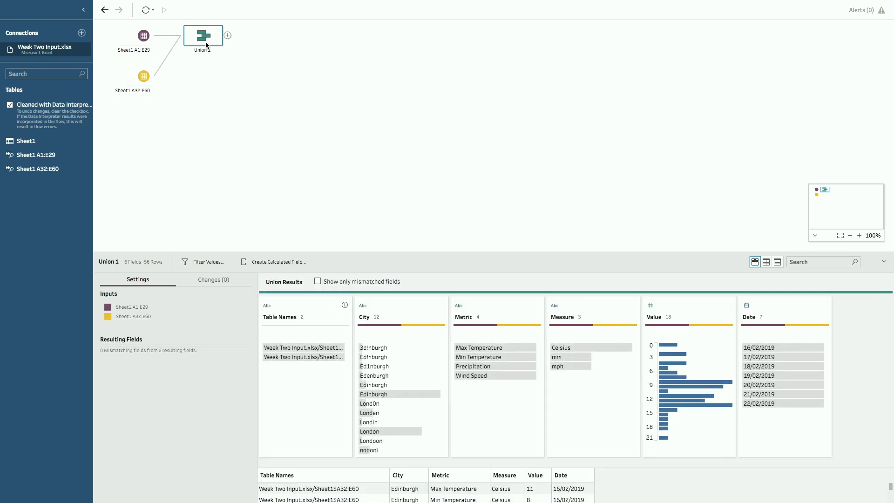
pyautogui.rightClick(146, 35)
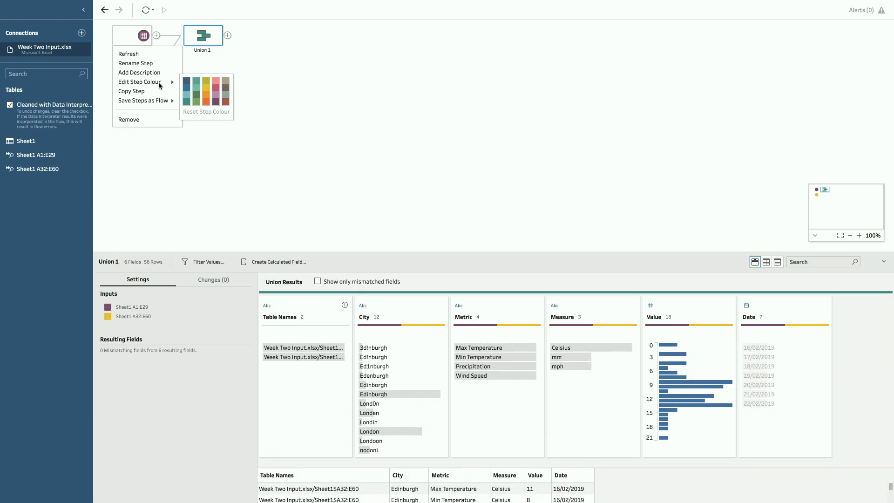
pyautogui.click(186, 82)
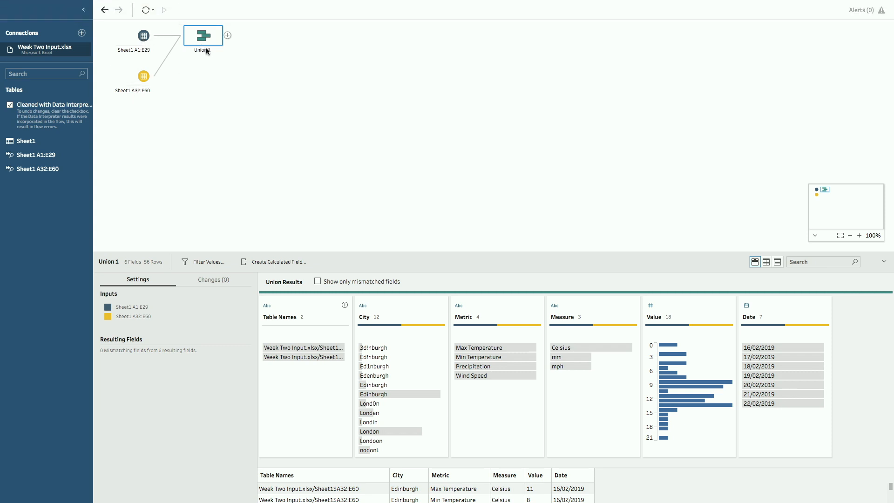
# Rename the union step as "Union" and give it the description "Union of 2 cities", leaving the description collapsed
pyautogui.doubleClick(210, 50)
pyautogui.write('Uniom')
pyautogui.press('BackSpace')
pyautogui.write('n')
pyautogui.click(192, 61)
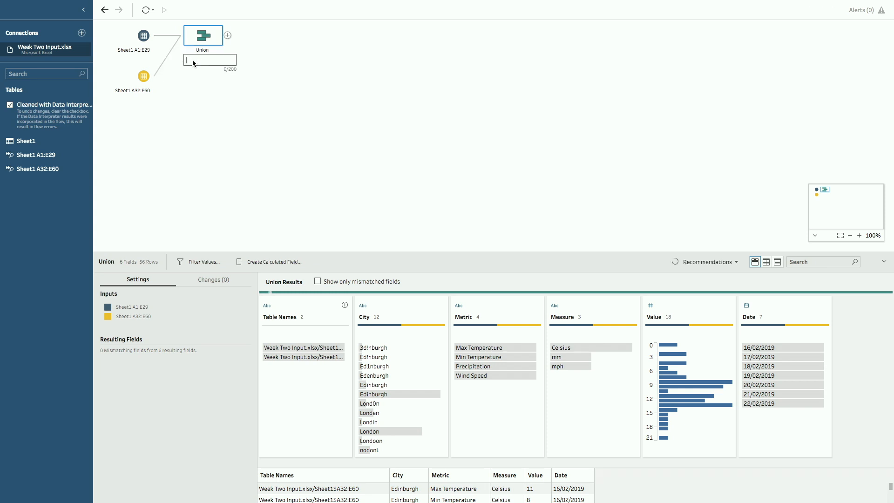
pyautogui.write('Union of 2 cities')
pyautogui.press('Return')
pyautogui.click(228, 51)
pyautogui.click(229, 50)
pyautogui.click(228, 51)
# Add a cleaning step after the union and remove the Table Names field in it
pyautogui.click(227, 35)
pyautogui.click(254, 48)
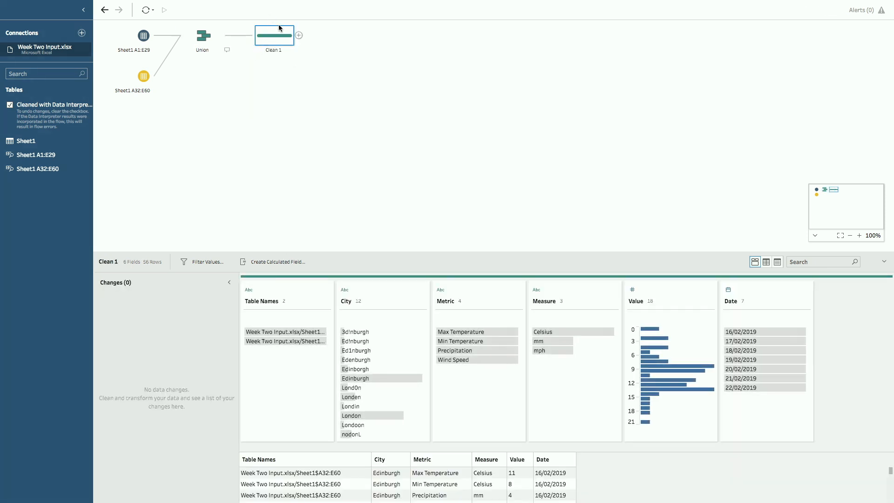
pyautogui.moveTo(326, 317)
pyautogui.click(326, 301)
pyautogui.click(350, 453)
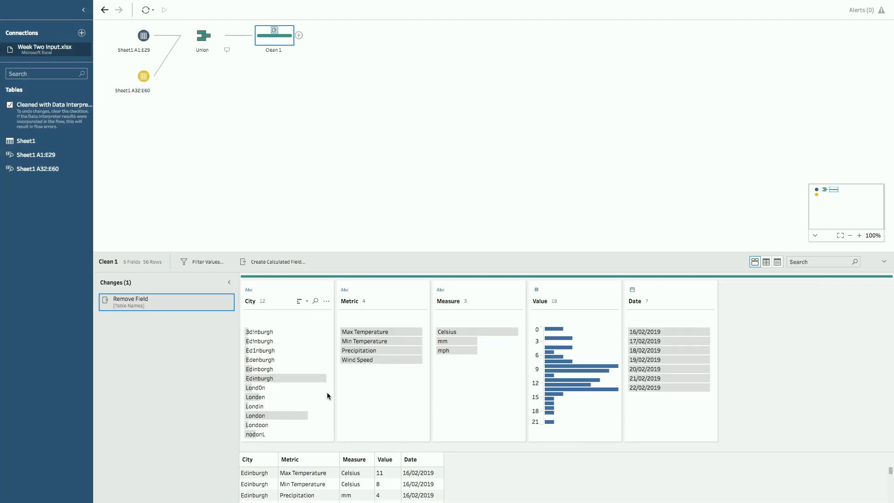
# Group and replace the City values by spelling, widening the grouping until only Edinburgh and London remain, and review London's members
pyautogui.click(326, 301)
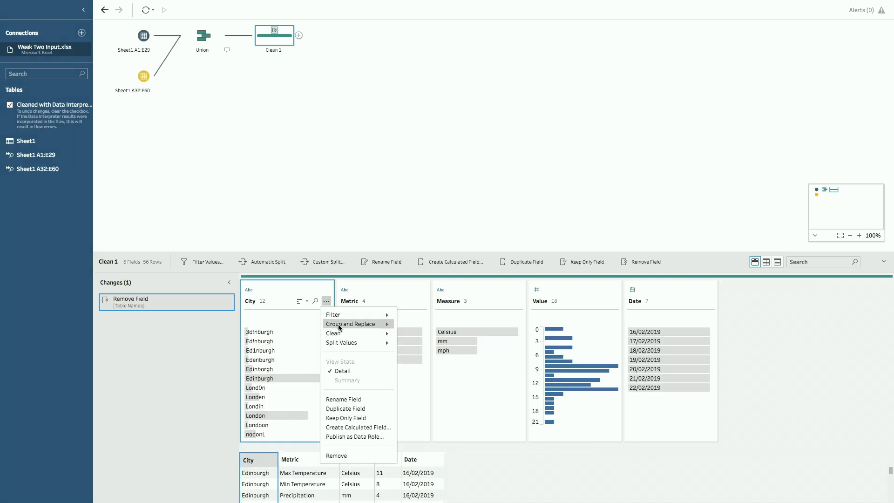
pyautogui.moveTo(339, 328)
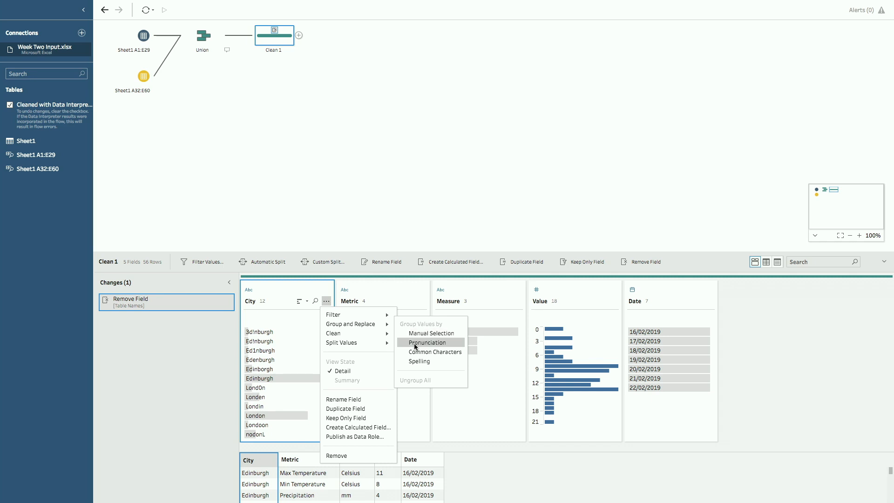
pyautogui.click(415, 362)
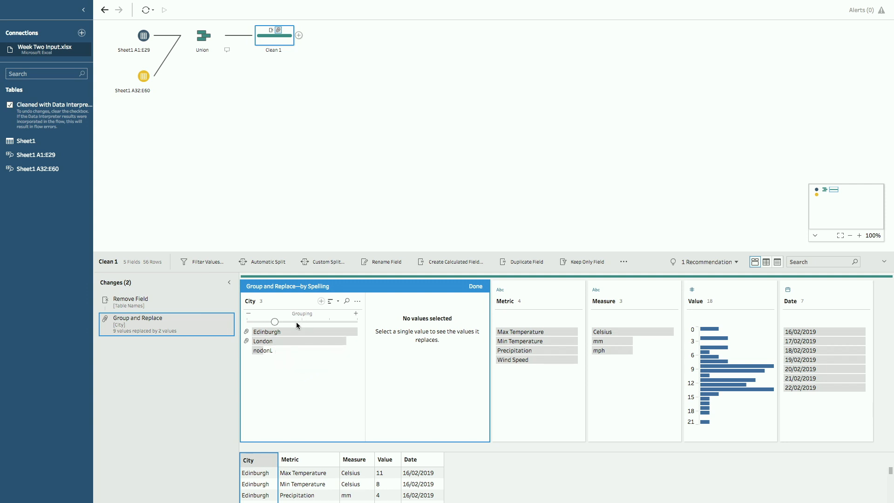
pyautogui.click(329, 322)
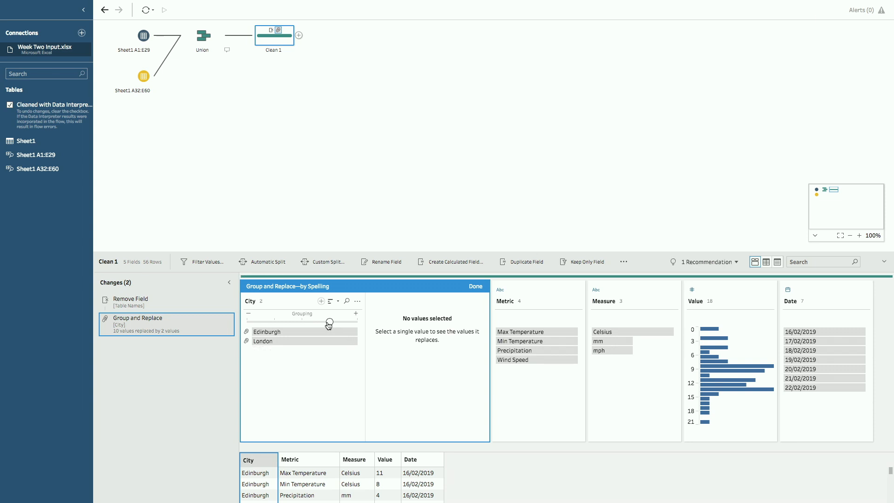
pyautogui.click(321, 341)
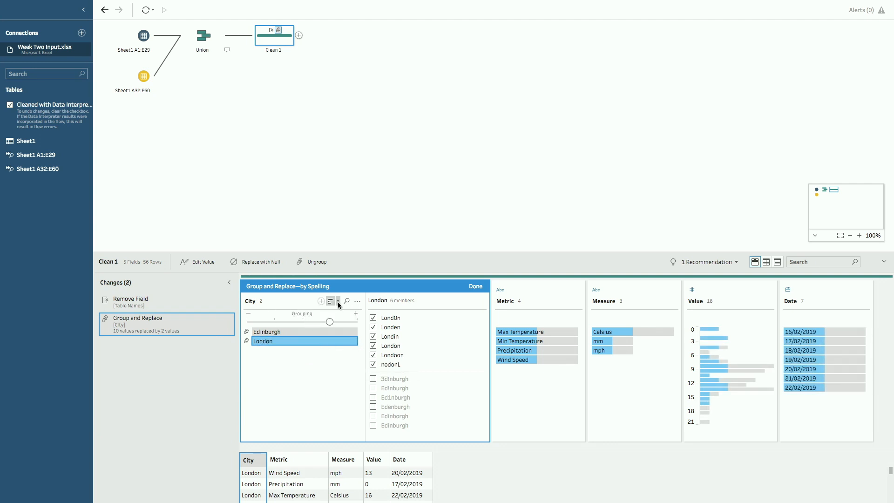
pyautogui.click(323, 302)
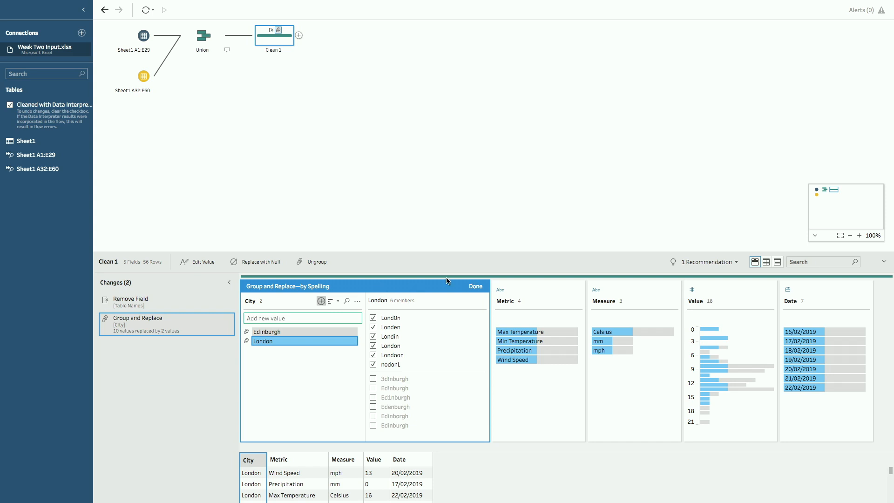
pyautogui.click(477, 287)
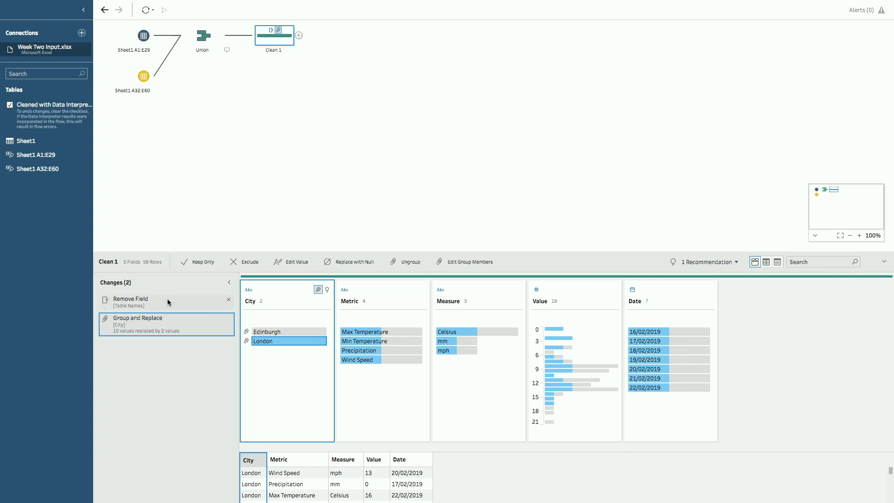
# Check the options available for the City grouping change and collapse the list of changes
pyautogui.rightClick(161, 325)
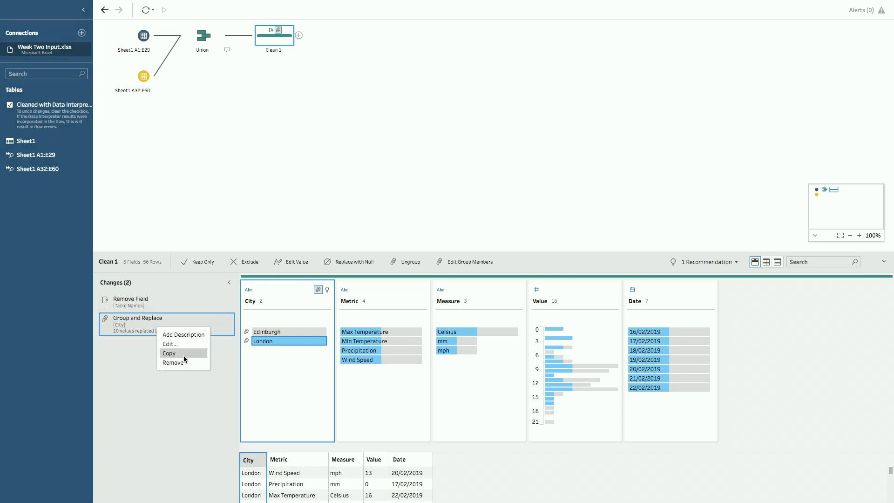
pyautogui.click(141, 359)
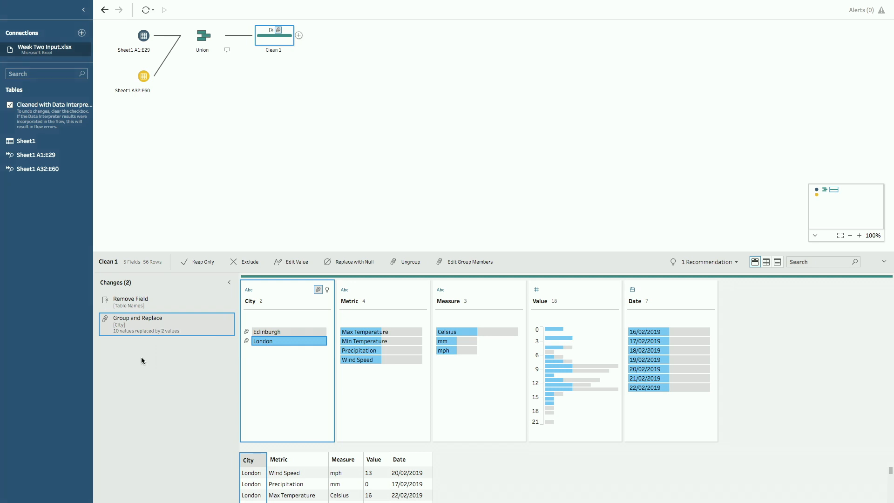
pyautogui.click(228, 283)
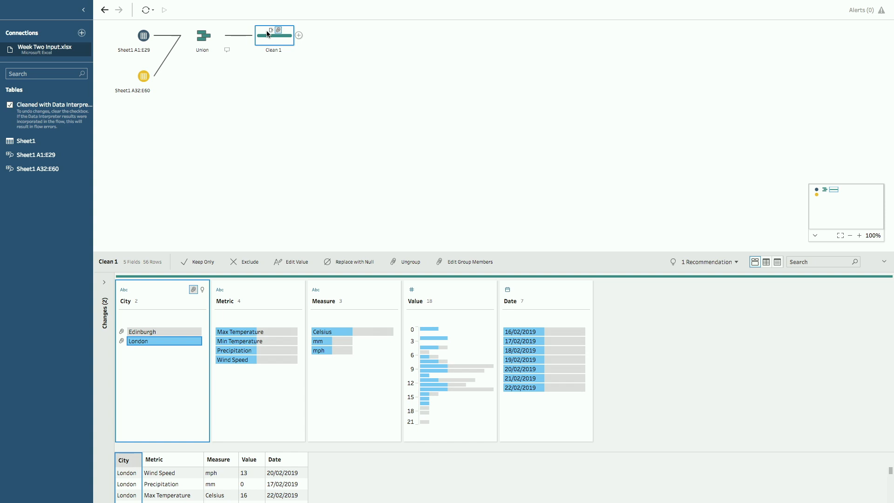
pyautogui.click(326, 42)
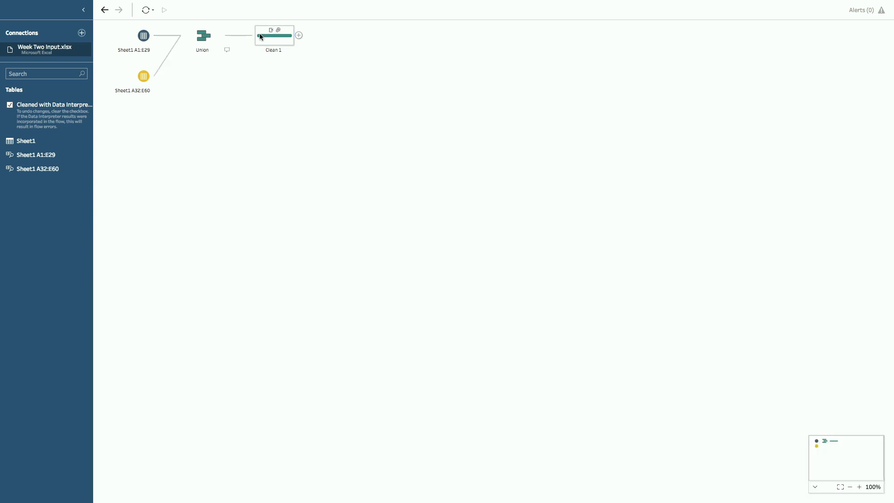
# Add a pivot step after Clean 1
pyautogui.click(298, 36)
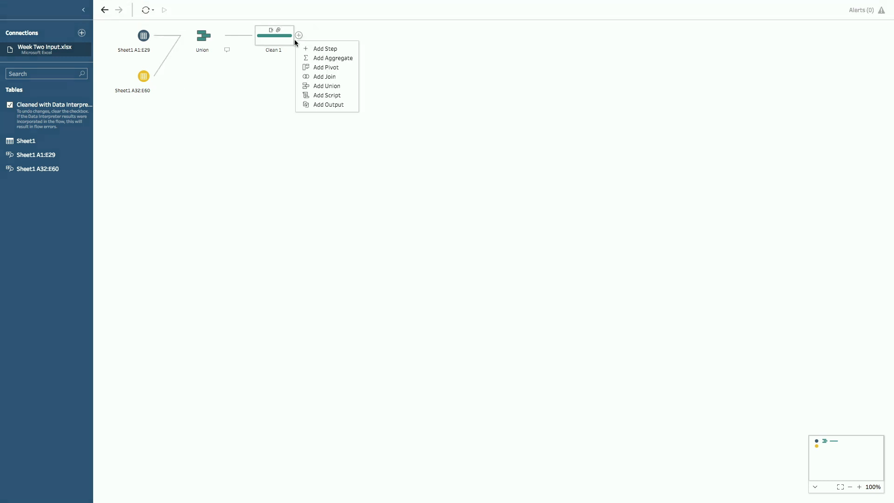
pyautogui.click(329, 68)
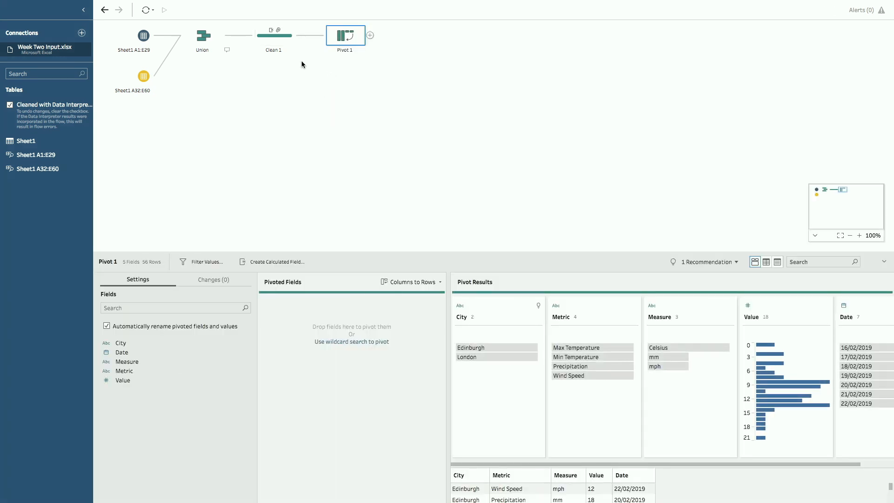
# In Clean 1, start a calculated field from Metric with the formula [Metric]+':'+[Measure]
pyautogui.click(282, 37)
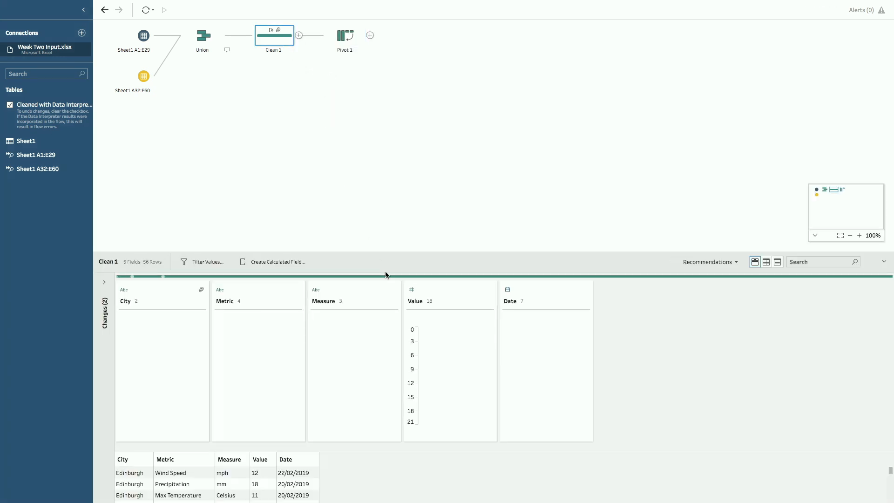
pyautogui.click(280, 312)
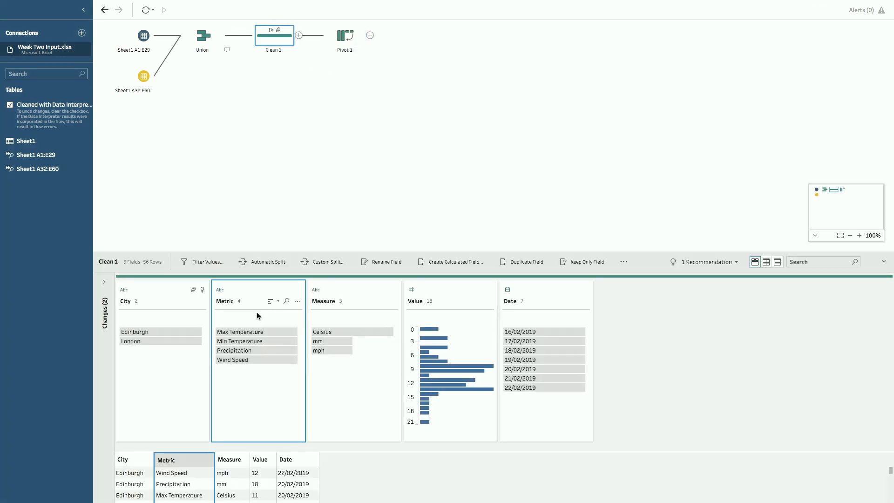
pyautogui.click(297, 302)
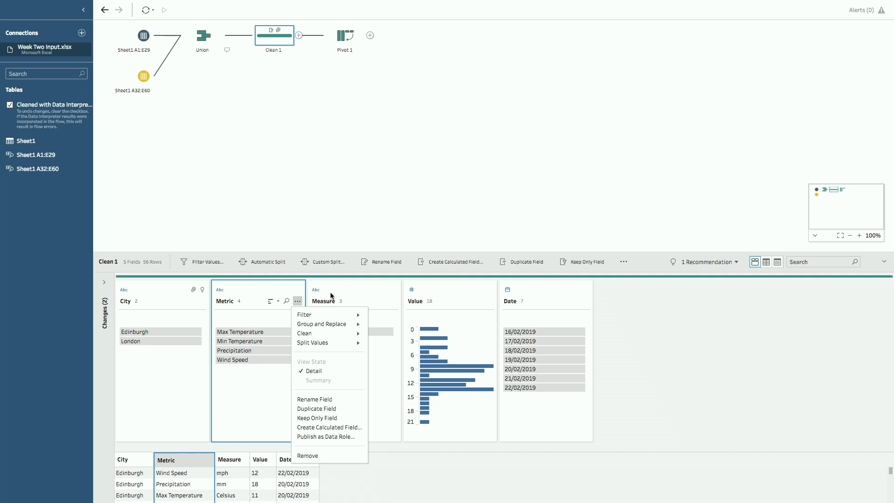
pyautogui.click(335, 427)
pyautogui.click(328, 208)
pyautogui.write("+'")
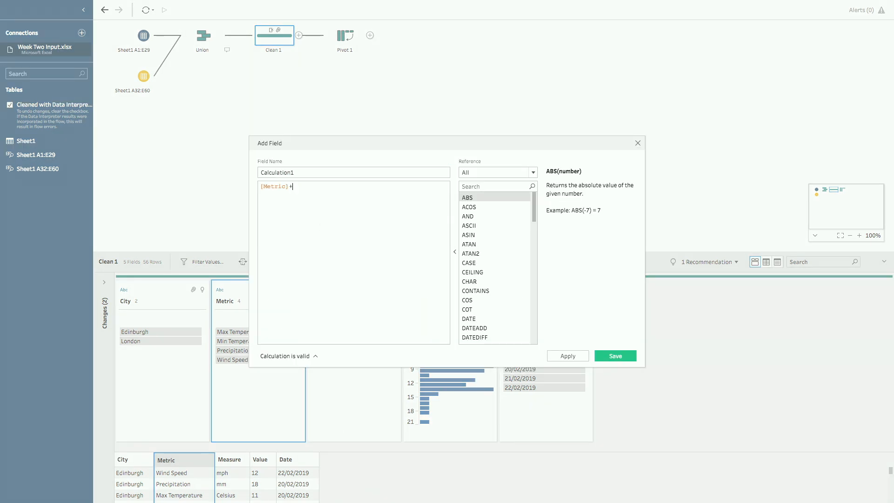
pyautogui.write(':')
pyautogui.write("'")
pyautogui.write('+')
pyautogui.write('[Measure]')
pyautogui.press('Return')
# Save the calculated field under the name Metric and remove the Measure field from Clean 1
pyautogui.moveTo(296, 173); pyautogui.dragTo(233, 174)
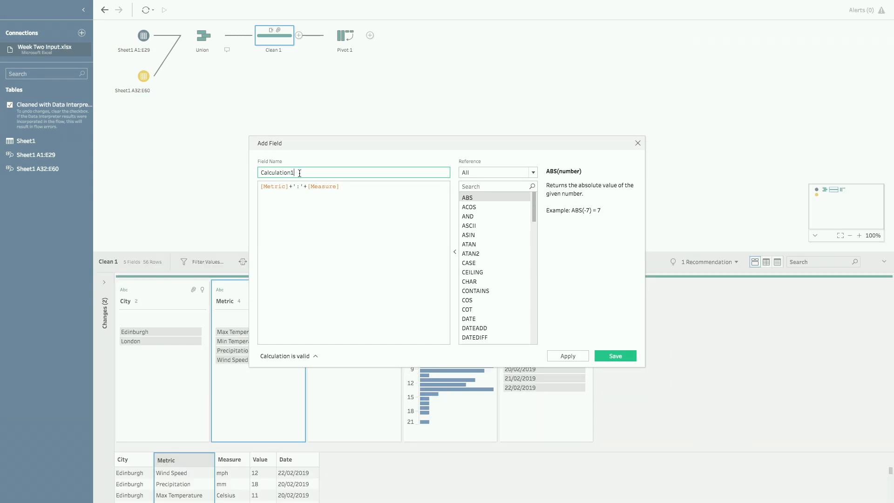
pyautogui.moveTo(299, 172); pyautogui.dragTo(255, 175)
pyautogui.write('Metric')
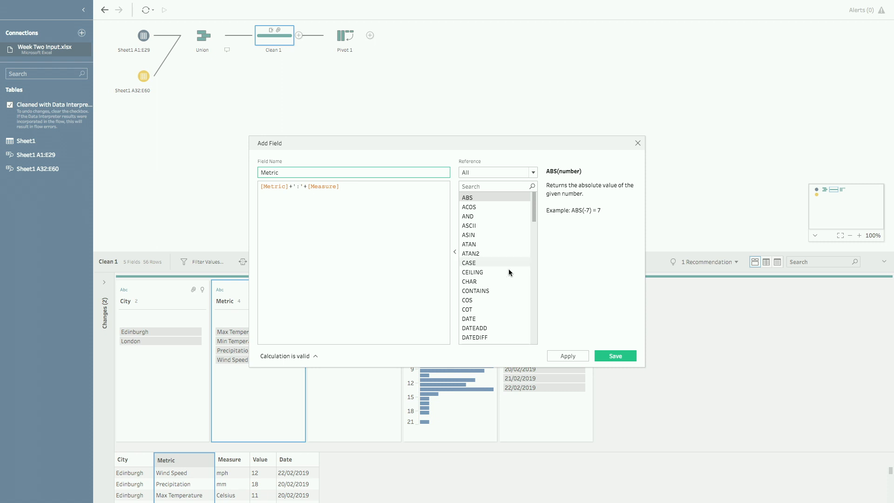
pyautogui.click(615, 355)
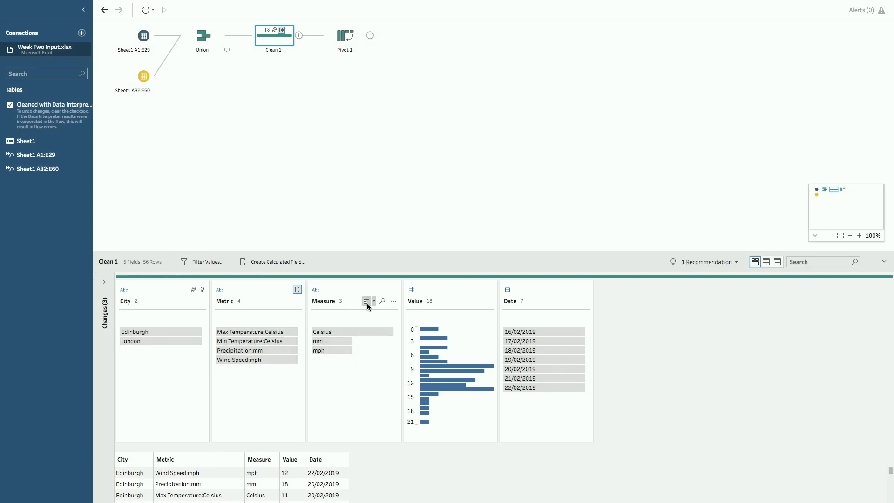
pyautogui.click(394, 301)
pyautogui.click(412, 455)
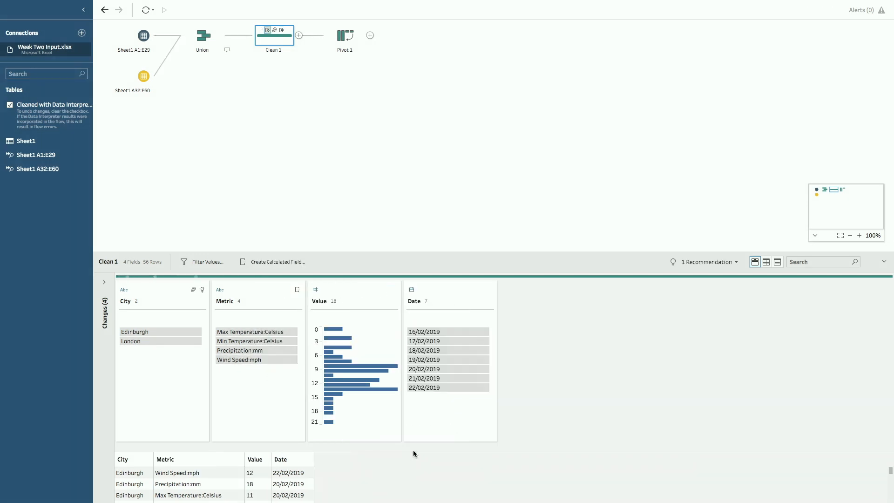
# Set the Pivot 1 step to pivot rows to columns
pyautogui.click(333, 37)
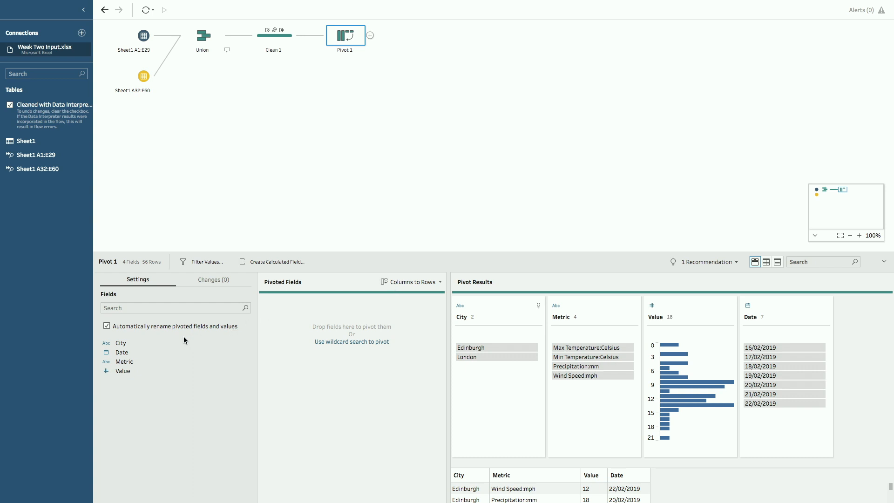
pyautogui.moveTo(134, 364); pyautogui.dragTo(377, 356)
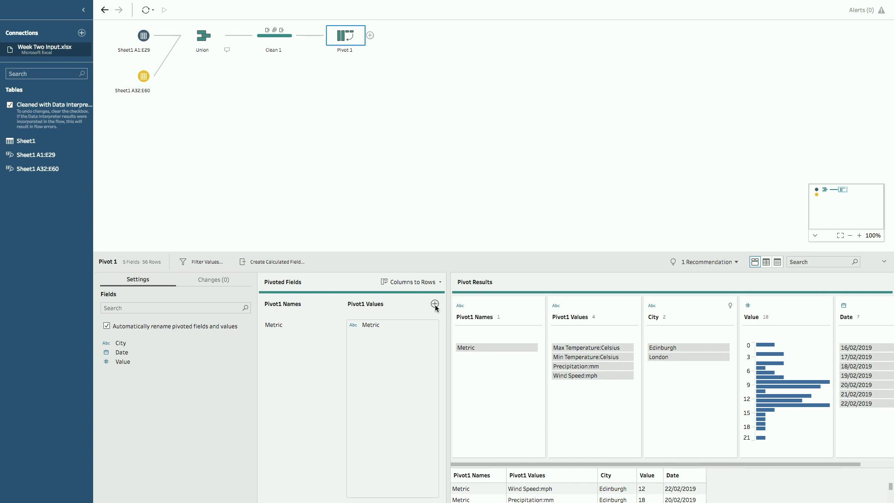
pyautogui.click(440, 282)
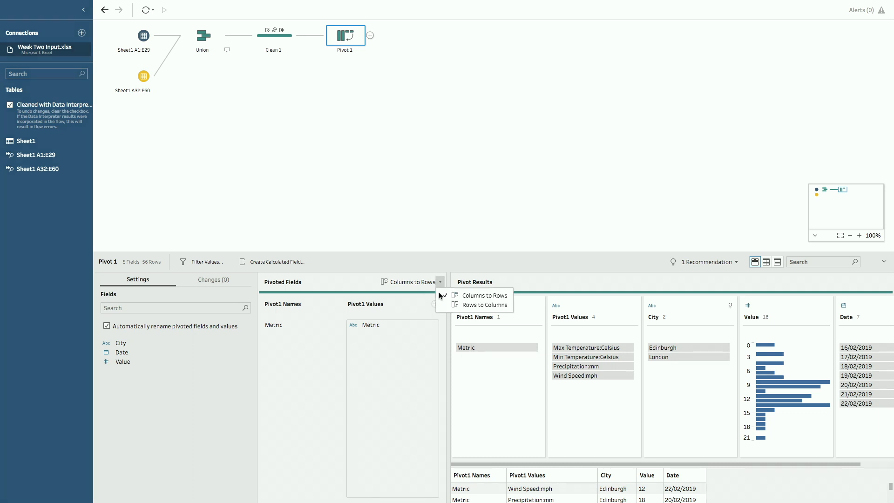
pyautogui.click(461, 305)
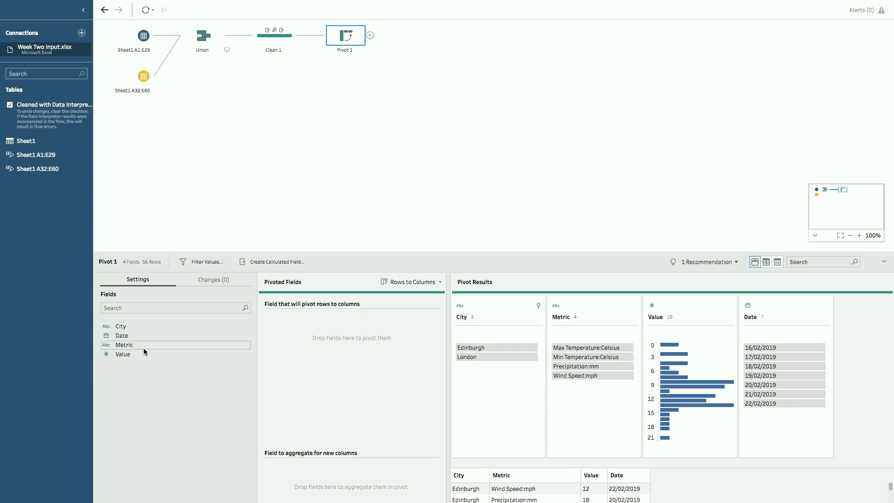
# In Pivot 1, pivot Metric into columns with Value as the aggregated field, and apply the recommended City data role to the City field
pyautogui.moveTo(139, 345); pyautogui.dragTo(266, 333)
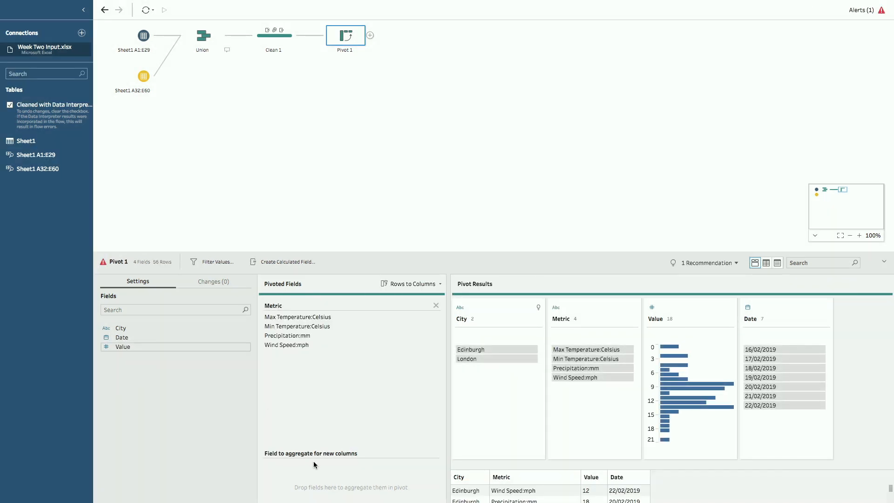
pyautogui.moveTo(119, 348); pyautogui.dragTo(284, 470)
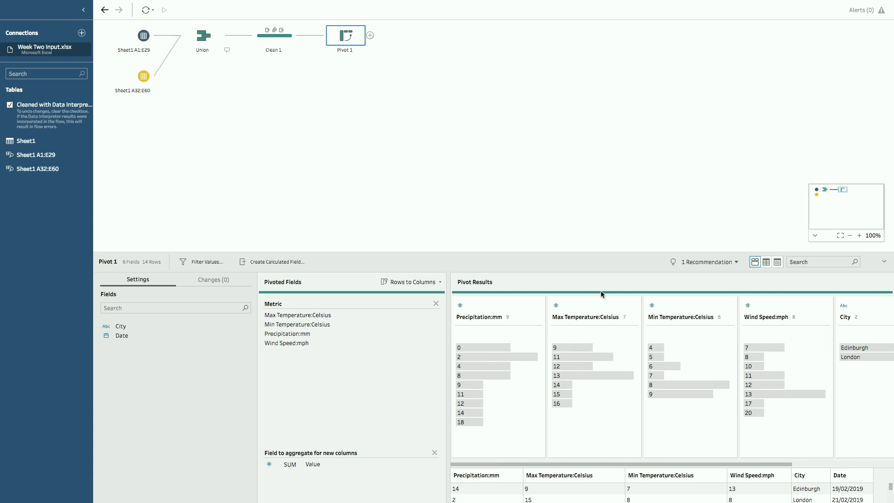
pyautogui.click(728, 263)
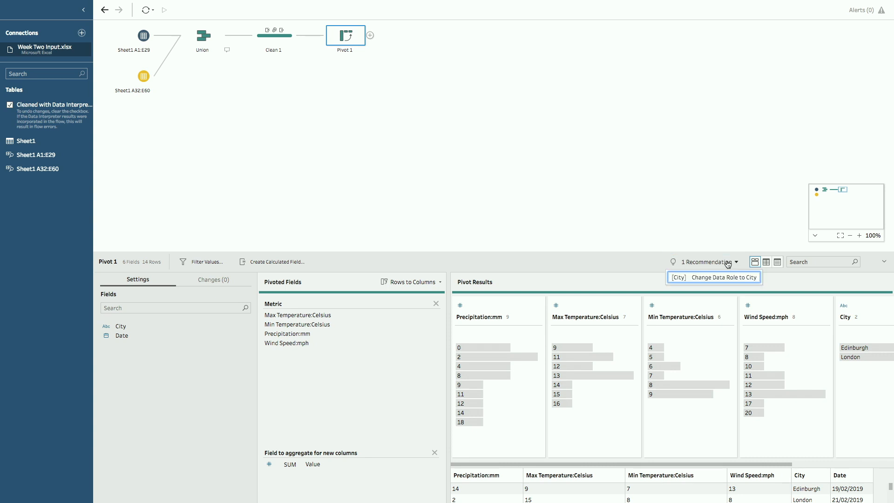
pyautogui.click(696, 278)
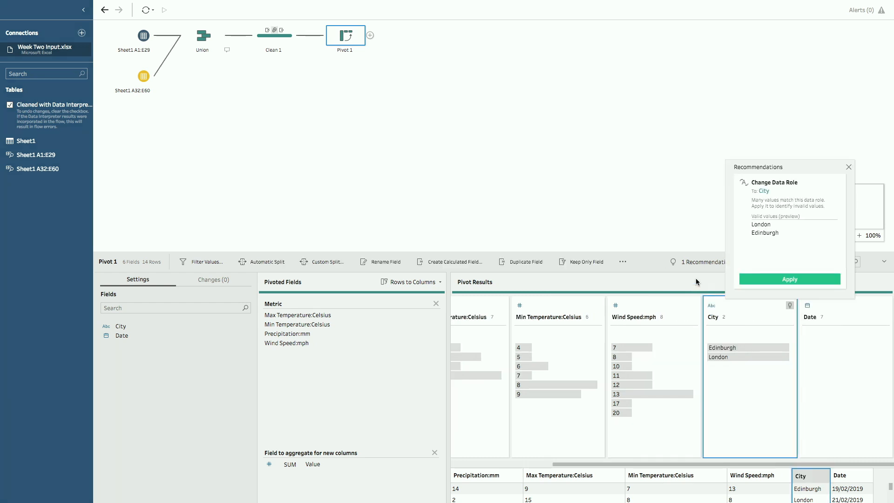
pyautogui.click(788, 280)
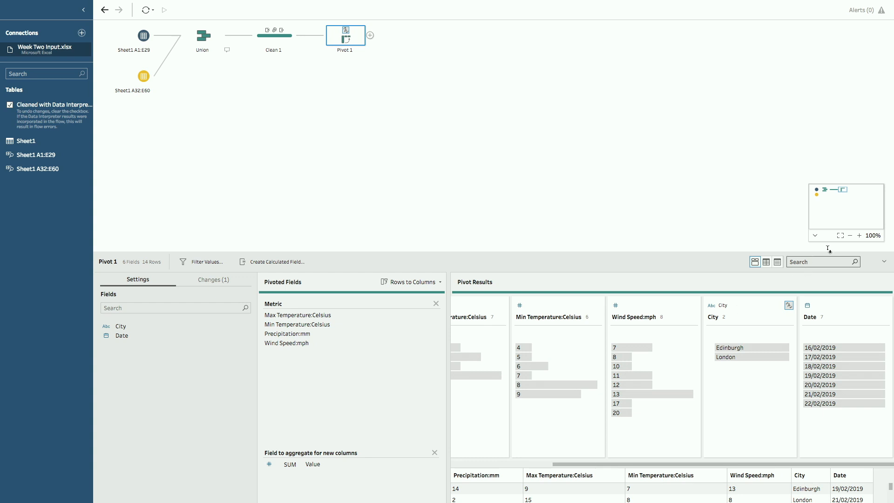
# Enlarge the flow to 500% and examine the change icons above the Clean 1 step
pyautogui.click(859, 235)
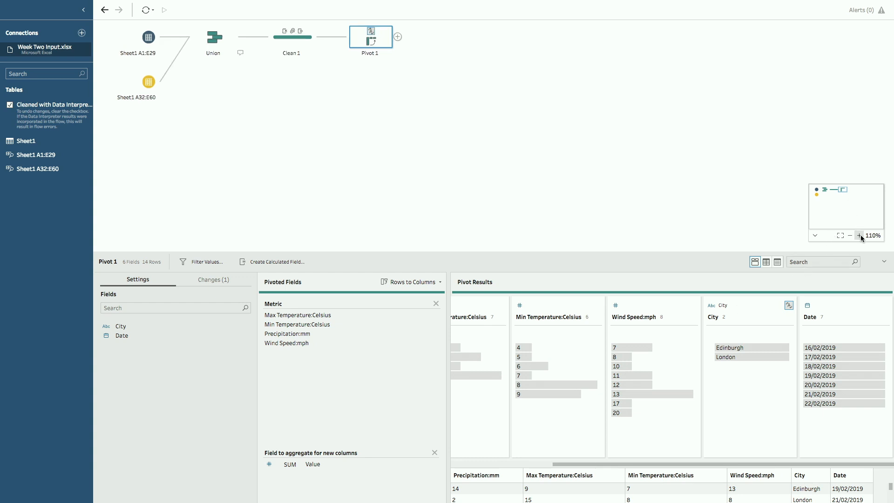
pyautogui.click(860, 235)
pyautogui.click(859, 236)
pyautogui.click(859, 235)
pyautogui.click(860, 235)
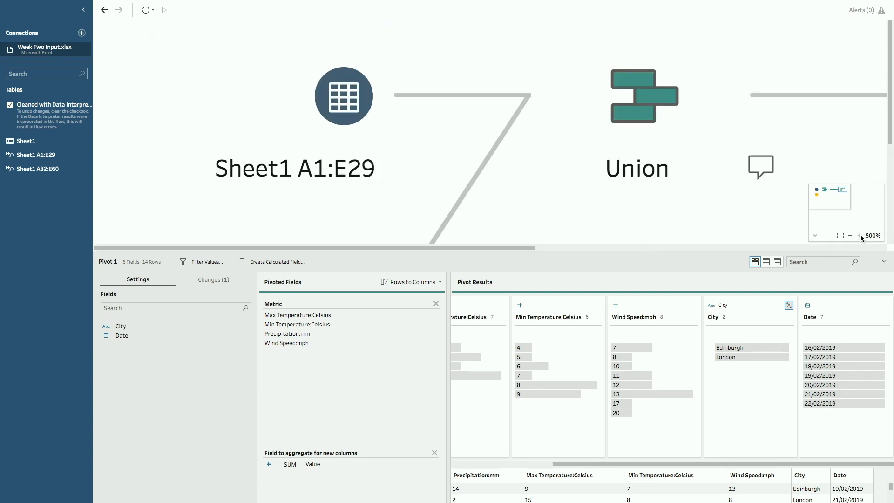
pyautogui.moveTo(835, 204)
pyautogui.mouseDown()
pyautogui.moveTo(843, 196)
pyautogui.moveTo(834, 194)
pyautogui.moveTo(847, 198)
pyautogui.mouseUp()
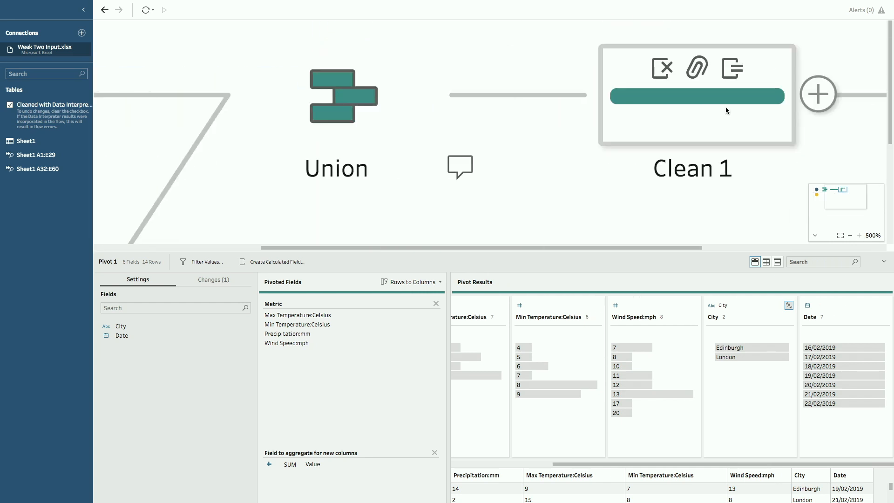
pyautogui.click(703, 94)
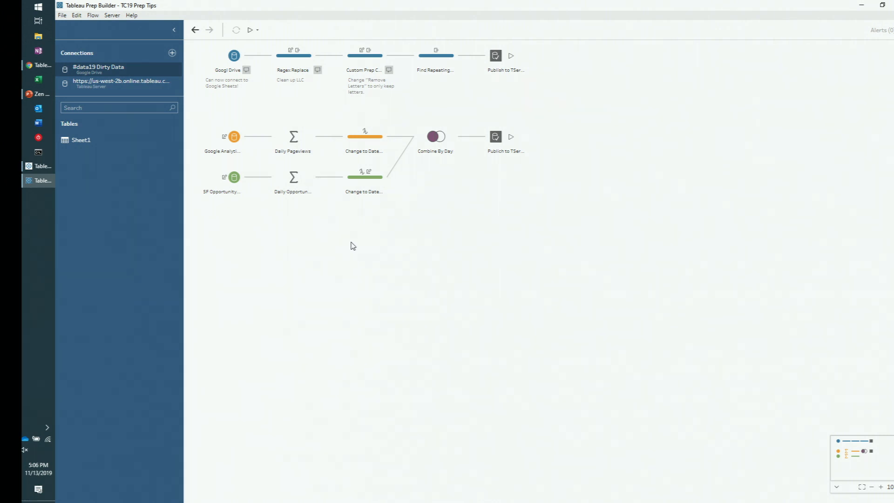
# Reconnect to the #data19 Dirty Data Google sheet, allowing Tableau access to the Google account in the browser
pyautogui.click(178, 68)
pyautogui.click(183, 85)
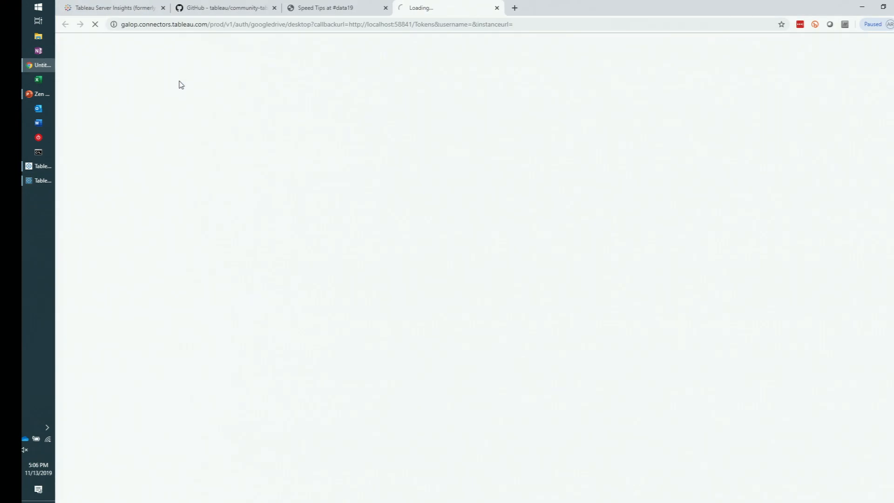
pyautogui.click(470, 222)
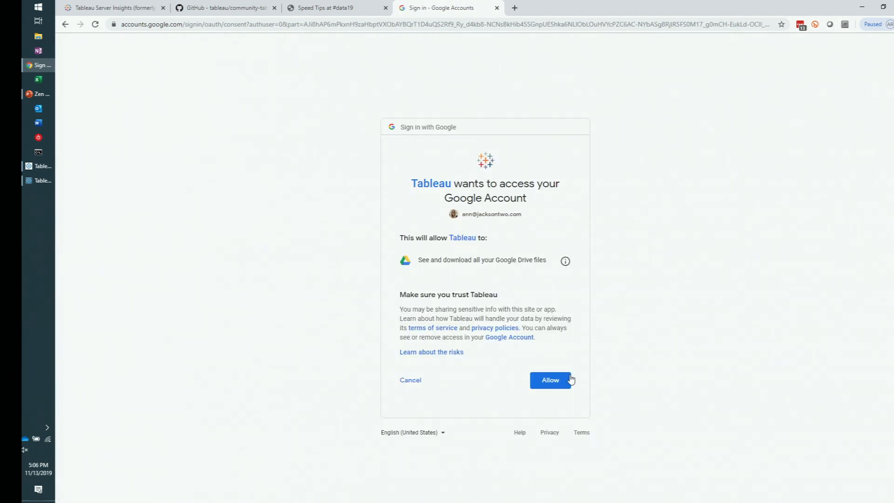
pyautogui.click(560, 383)
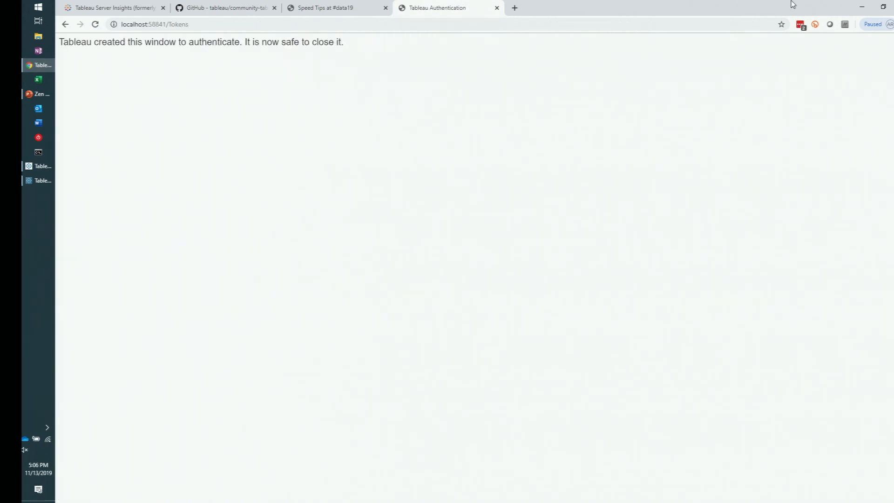
pyautogui.click(870, 11)
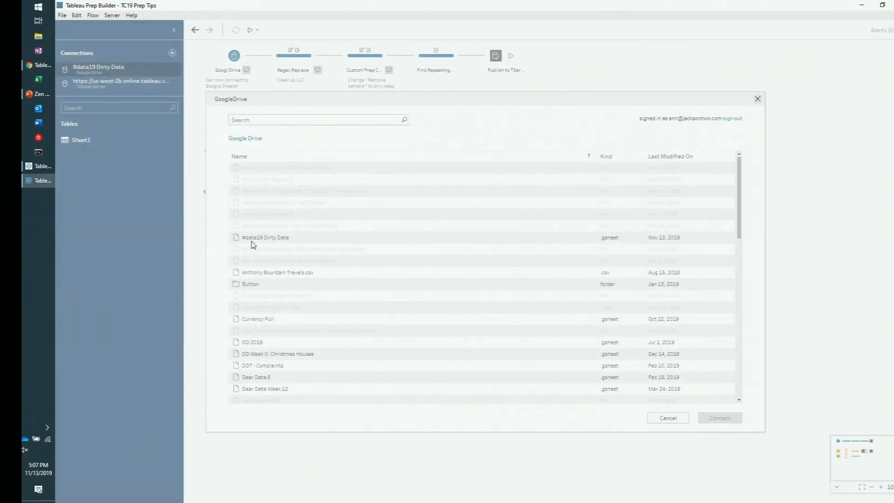
pyautogui.click(255, 239)
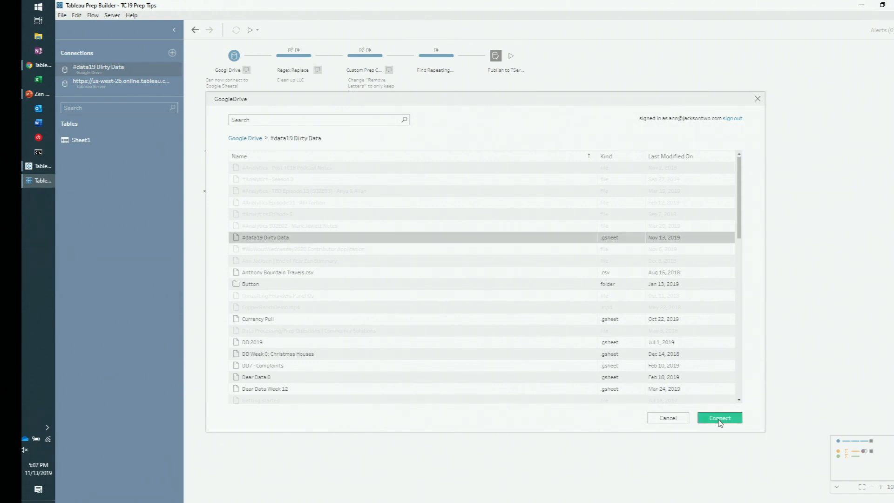
pyautogui.click(719, 419)
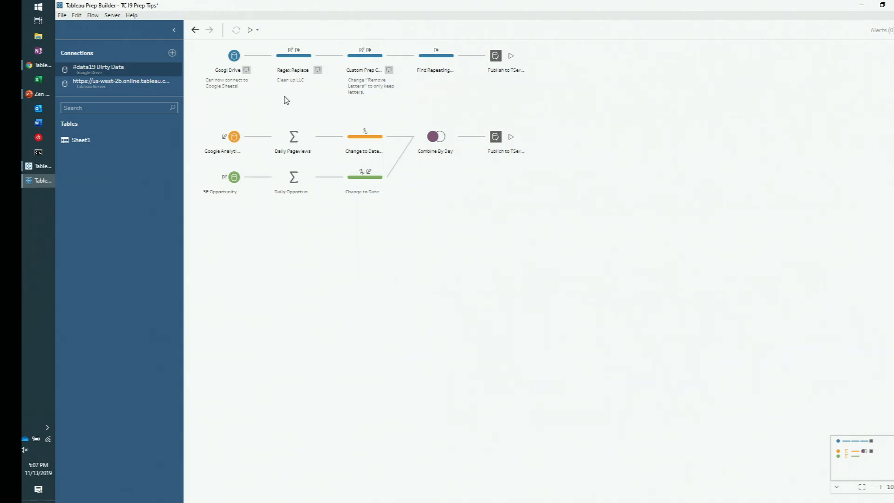
# Examine the Cleaned Company calculation in the Regex Replace step, leaving the formula unedited
pyautogui.click(291, 65)
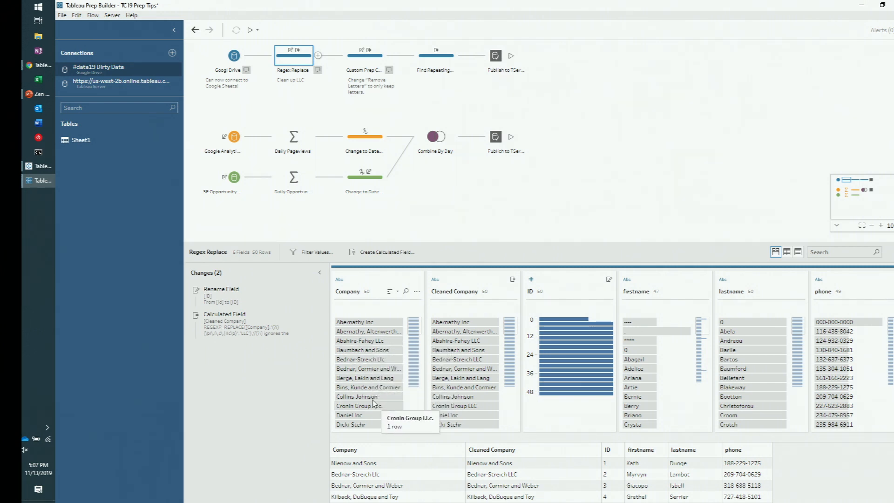
pyautogui.click(255, 324)
pyautogui.click(307, 319)
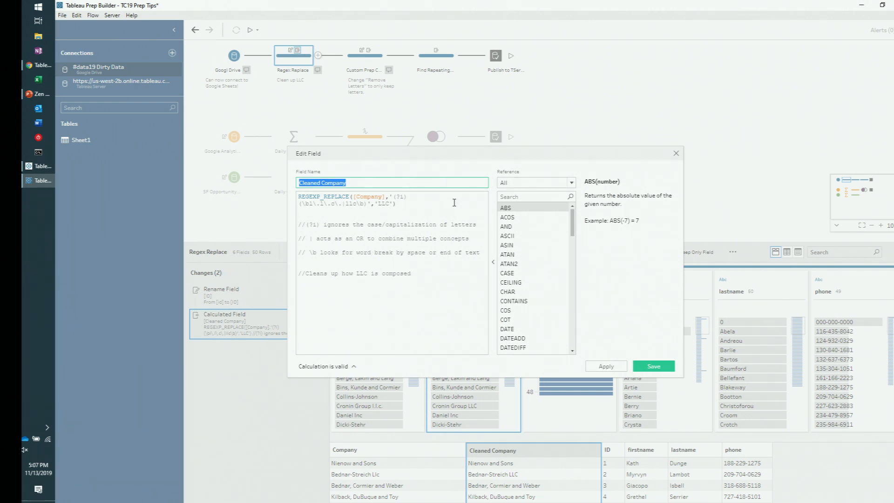
pyautogui.click(676, 153)
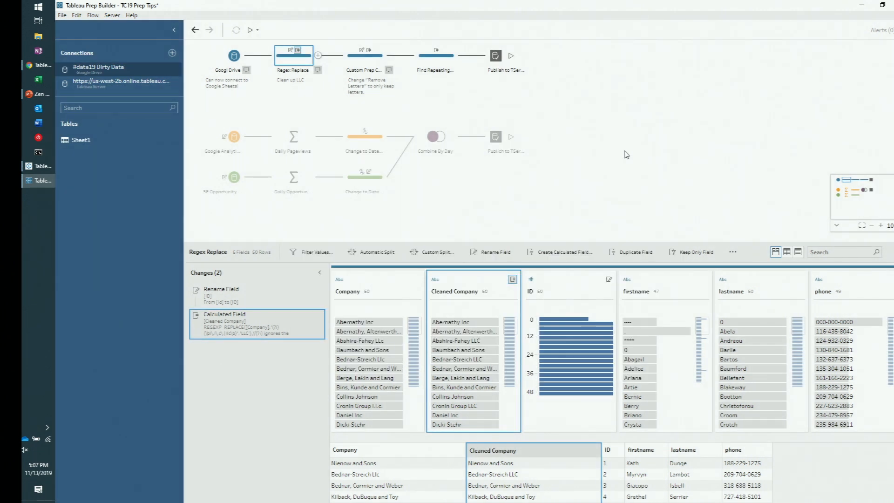
# In the Custom Prep Calcs step, apply the Remove Letters cleaning operation to the firstname field
pyautogui.click(368, 65)
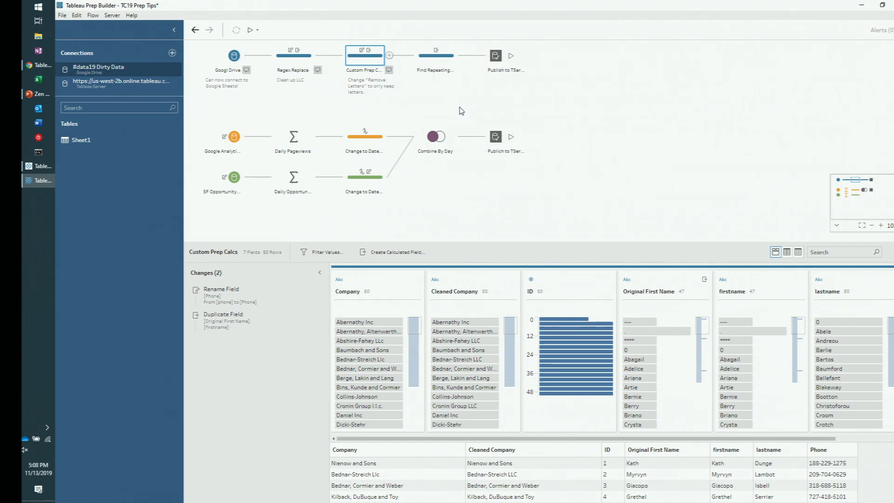
pyautogui.moveTo(778, 342)
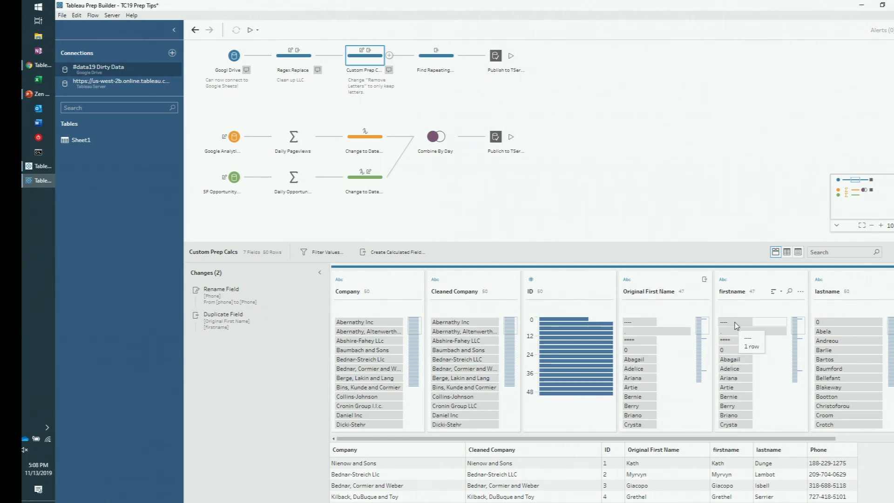
pyautogui.click(801, 293)
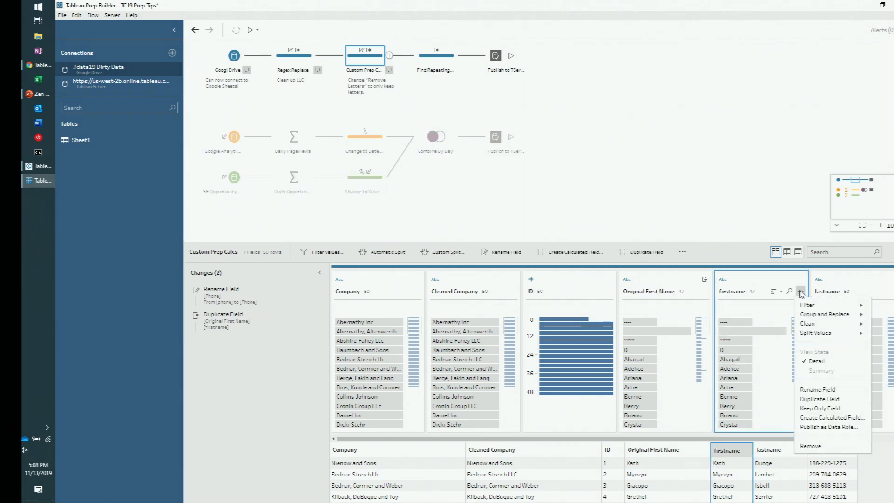
pyautogui.moveTo(829, 324)
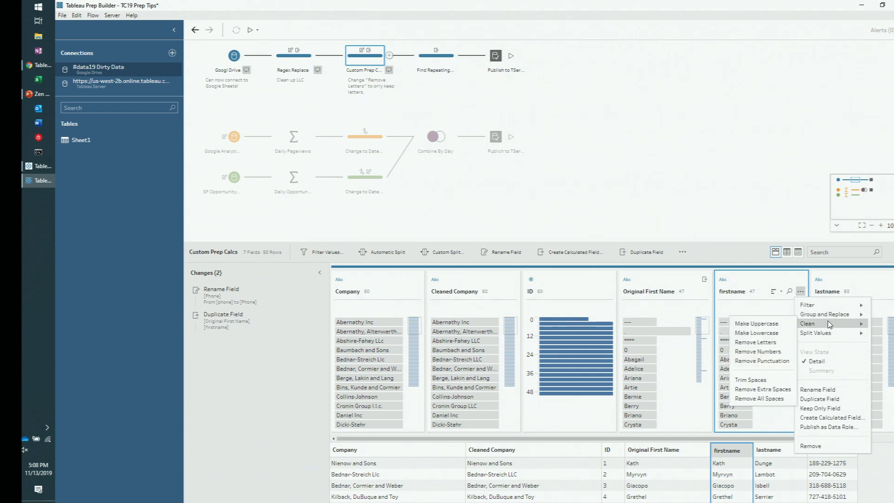
pyautogui.click(777, 344)
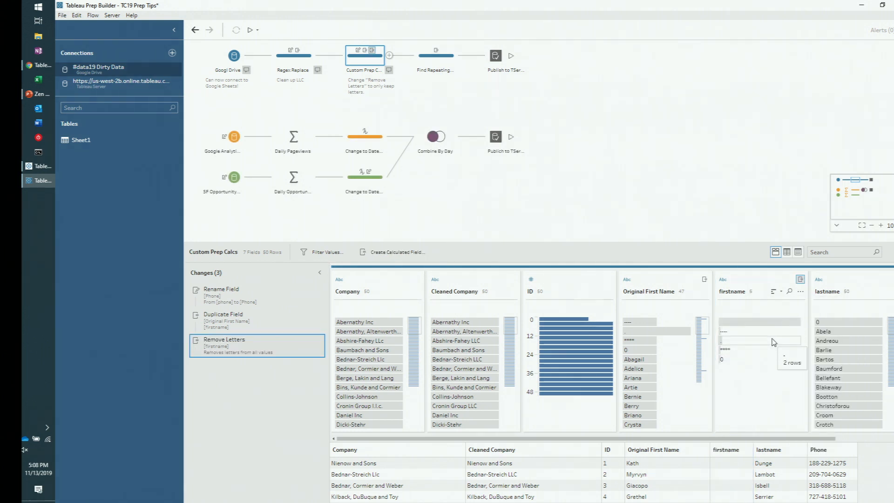
# Open the Remove Letters change for editing and replace its formula's function name with REGEXP_match
pyautogui.click(311, 344)
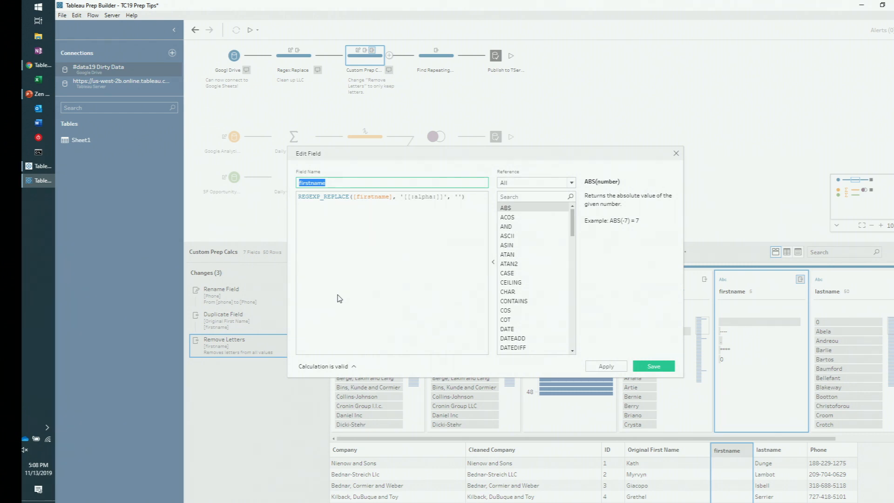
pyautogui.doubleClick(338, 197)
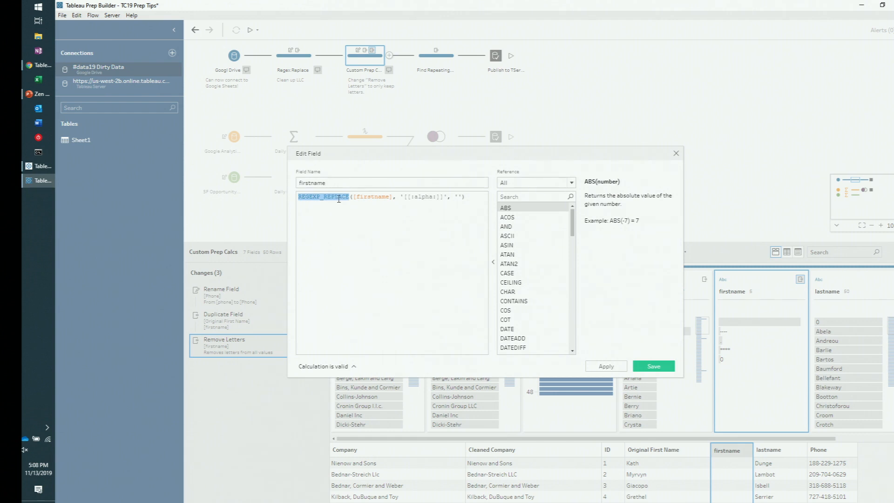
pyautogui.click(340, 196)
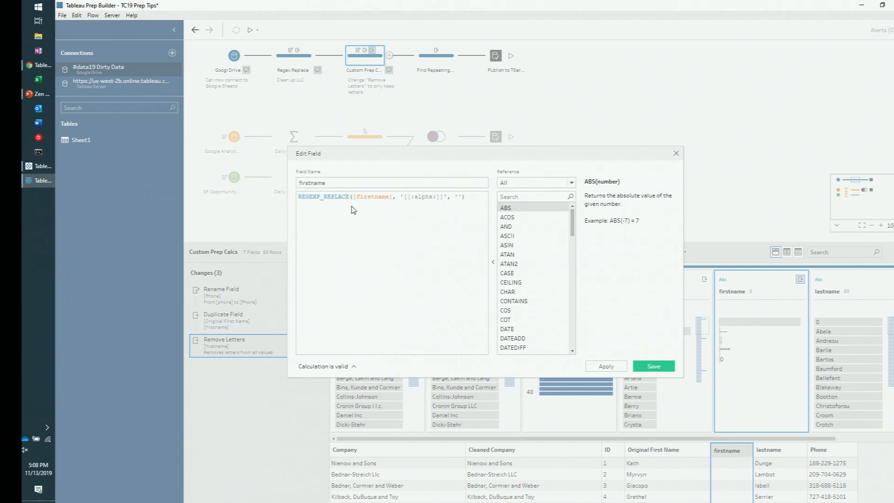
pyautogui.press('BackSpace')
pyautogui.press('BackSpace')
pyautogui.press('BackSpace')
pyautogui.press('BackSpace')
pyautogui.press('BackSpace')
pyautogui.press('BackSpace')
pyautogui.press('BackSpace')
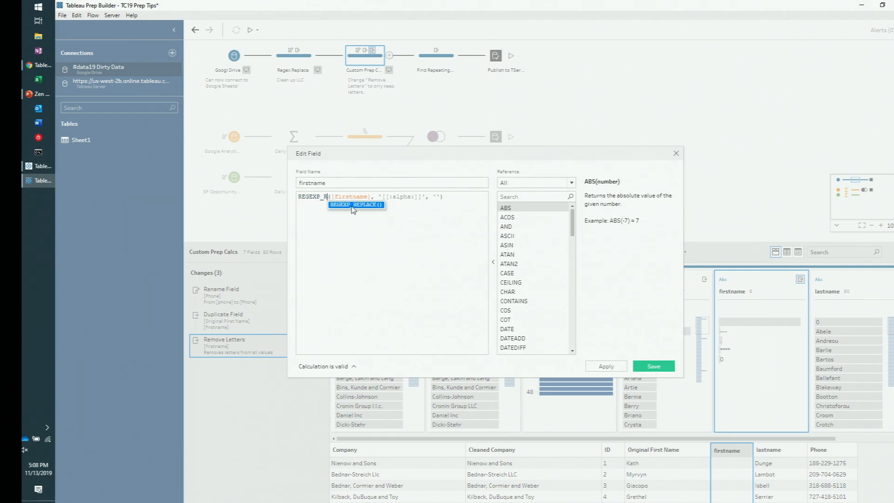
pyautogui.write('match')
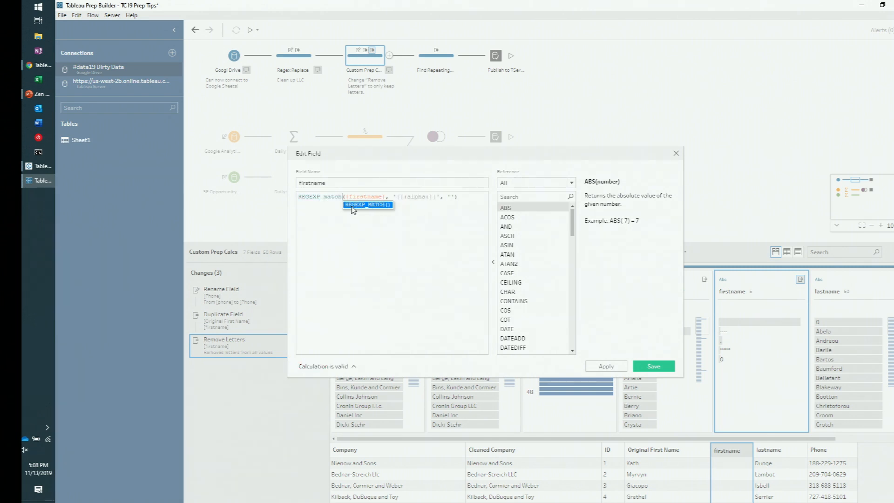
# Remove the empty-string replacement argument so the formula reads REGEXP_match([firstname], '[[:alpha:]]')
pyautogui.click(471, 201)
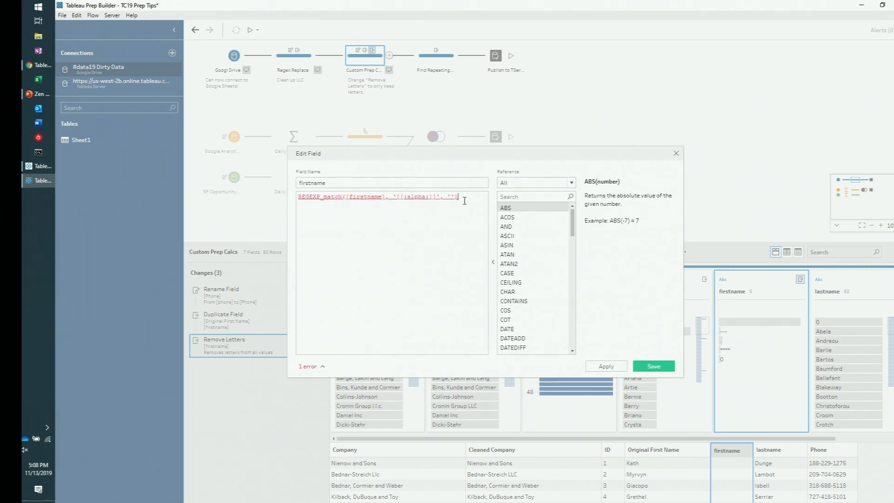
pyautogui.press('BackSpace')
pyautogui.press('BackSpace')
pyautogui.press('BackSpace')
pyautogui.press('BackSpace')
pyautogui.press('BackSpace')
pyautogui.write(')')
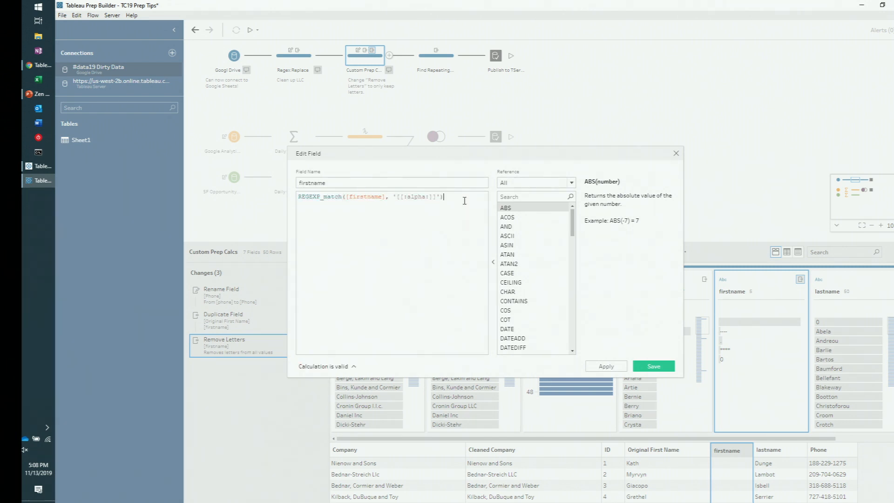
# Wrap the REGEXP_match expression in an if statement with then [firstname] and END, and save the calculation
pyautogui.write('if')
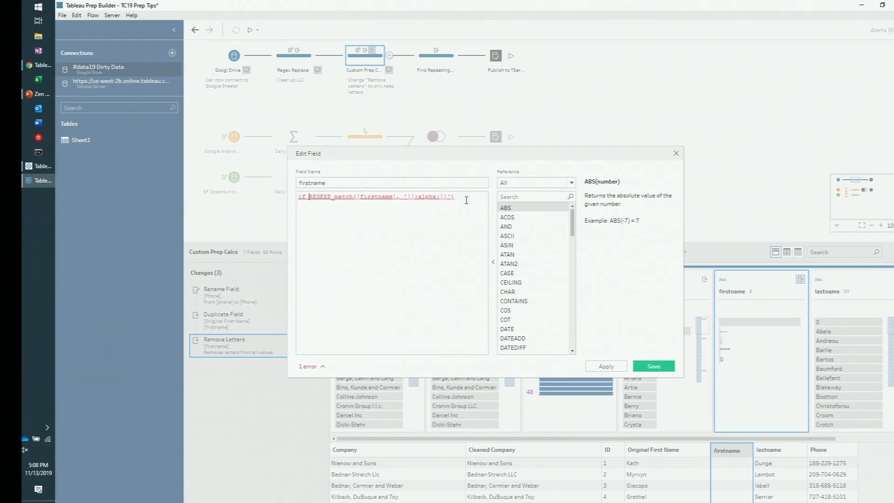
pyautogui.click(463, 195)
pyautogui.press('Return')
pyautogui.write('then fi')
pyautogui.press('Return')
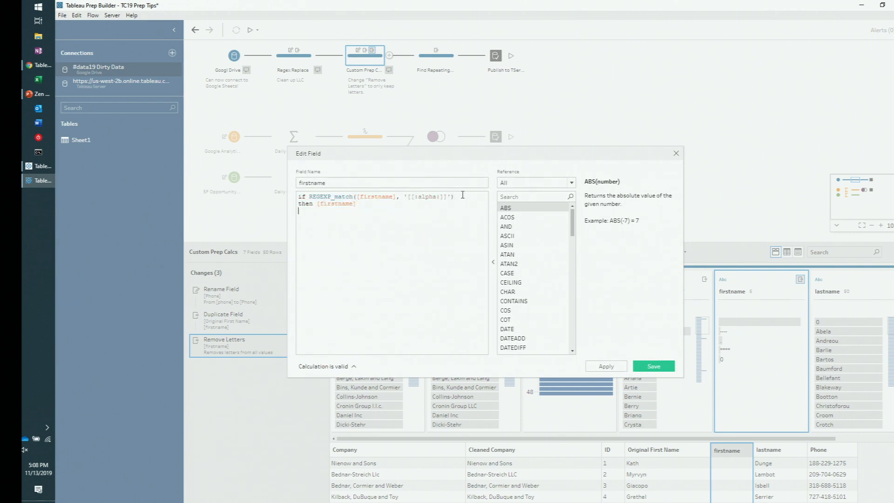
pyautogui.press('Return')
pyautogui.write('END')
pyautogui.click(653, 366)
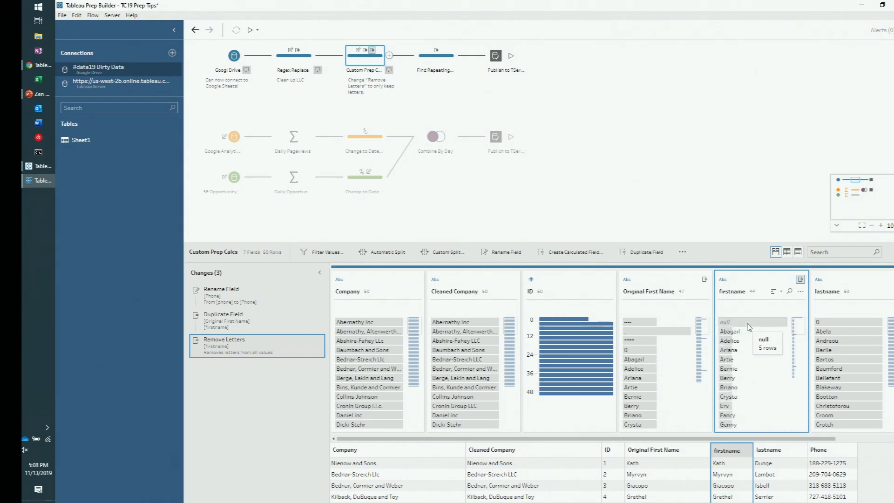
# Highlight the rows with a null firstname to check them, and open the Find Repeating Numbers step
pyautogui.click(748, 323)
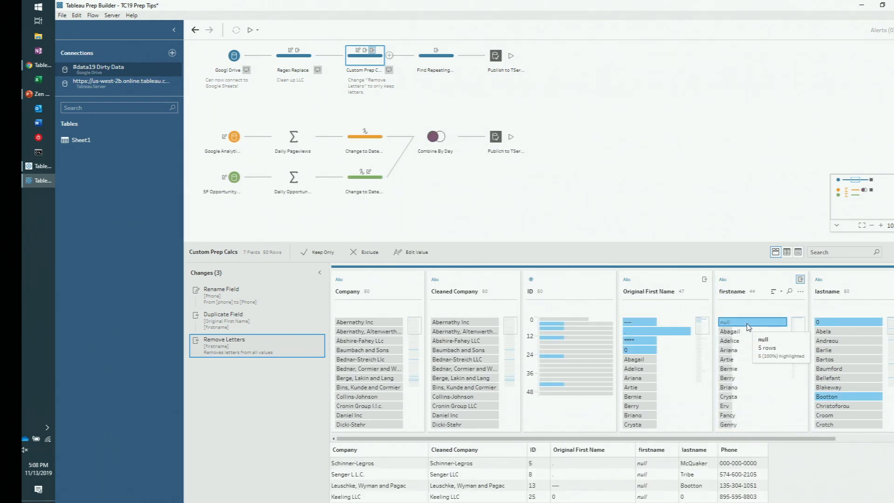
pyautogui.click(435, 59)
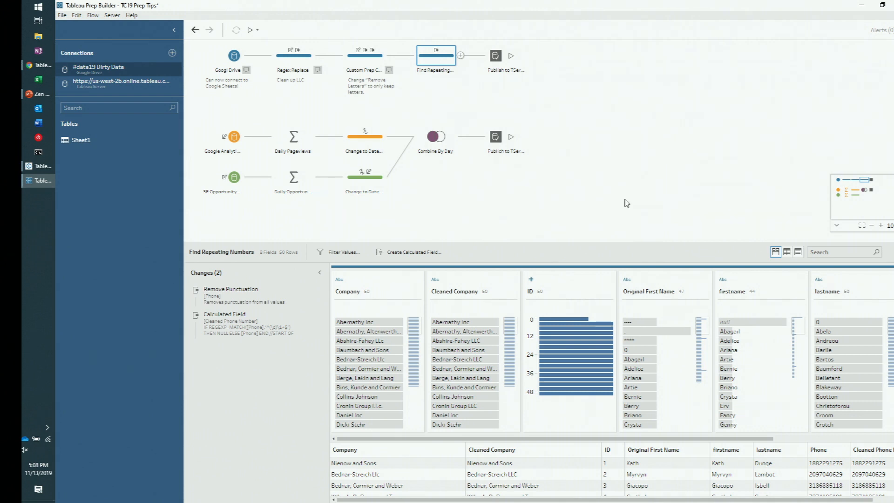
# Review the REGEXP_MATCH formula behind the Cleaned Phone Number field, and close it without changes
pyautogui.hscroll(2, 672, 436)
pyautogui.moveTo(672, 435); pyautogui.dragTo(771, 438)
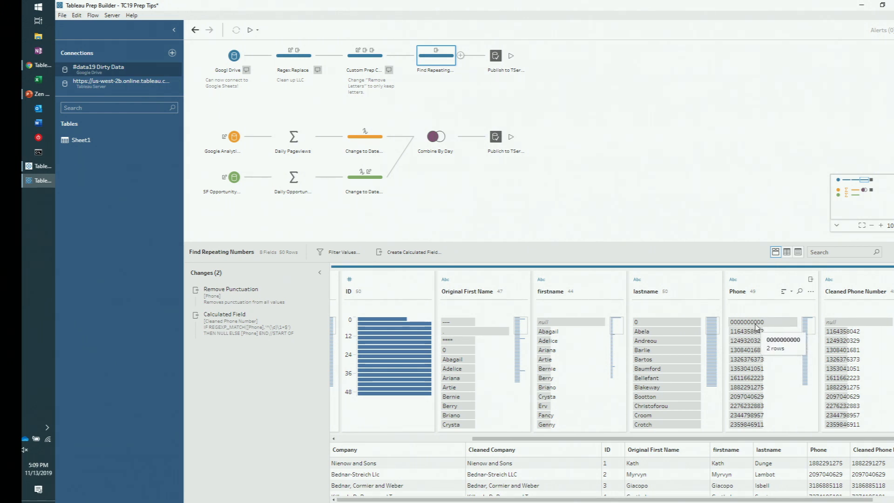
pyautogui.click(310, 320)
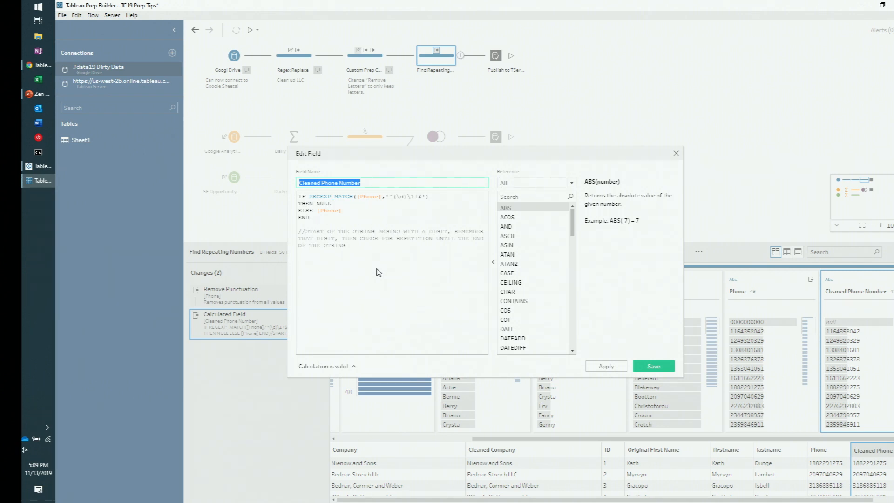
pyautogui.click(676, 153)
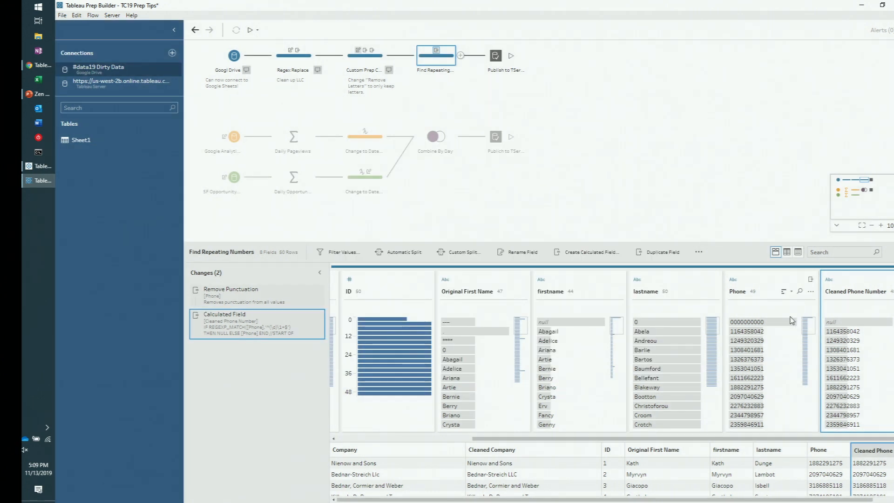
# Highlight the rows with a null Cleaned Phone Number and check their original Phone values
pyautogui.click(851, 322)
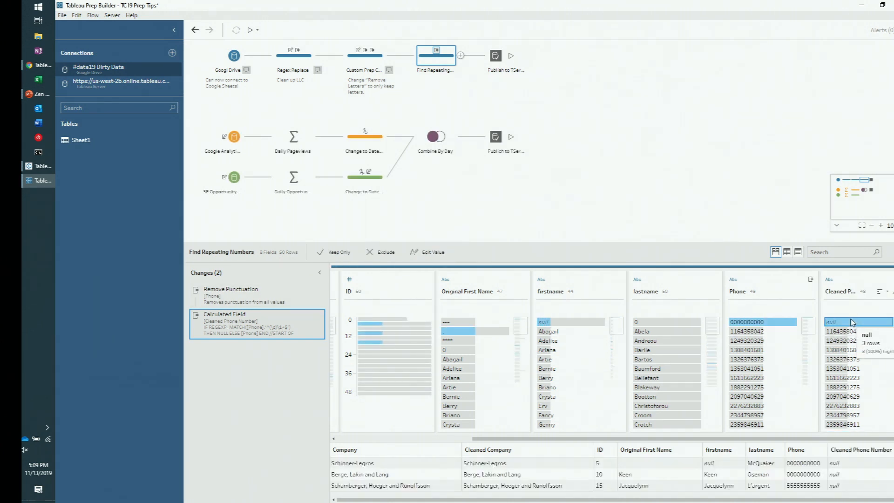
pyautogui.scroll(-5, 782, 369)
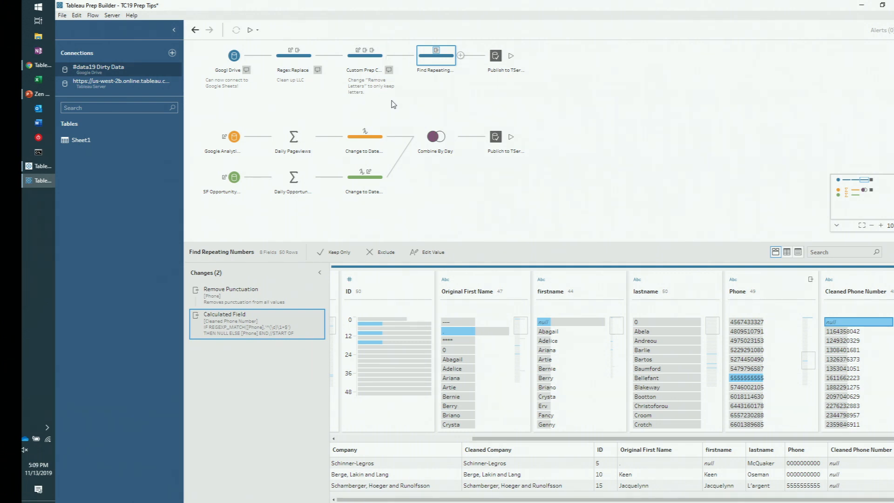
# Select the Regex Replace, custom Prep and Find Repeating Numbers steps together and look at the options for saving steps as a flow
pyautogui.rightClick(437, 64)
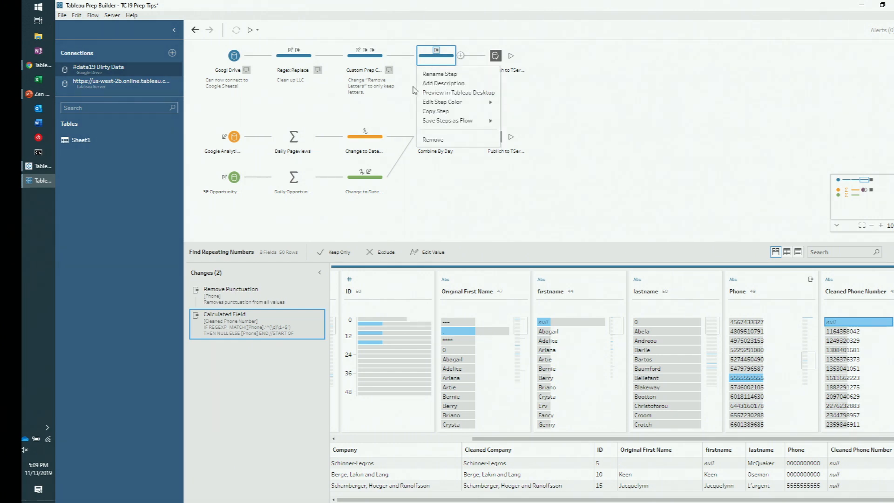
pyautogui.moveTo(431, 103); pyautogui.dragTo(254, 58)
pyautogui.rightClick(284, 57)
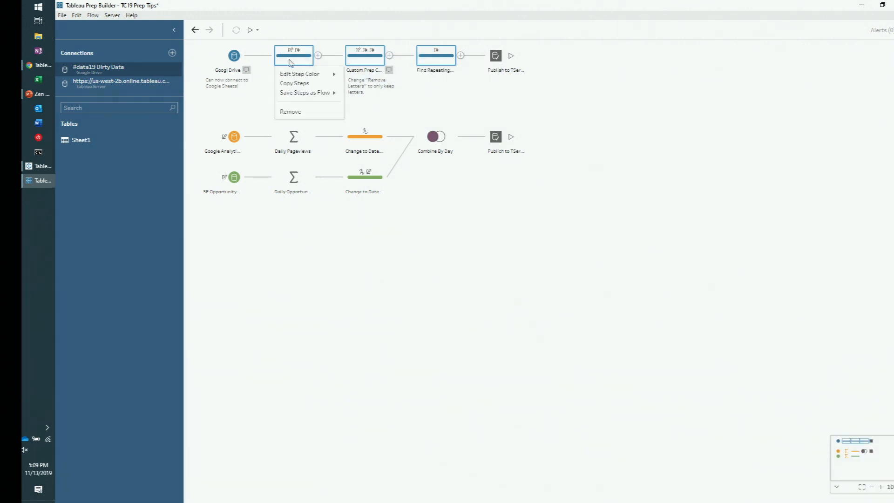
pyautogui.moveTo(316, 93)
pyautogui.click(535, 88)
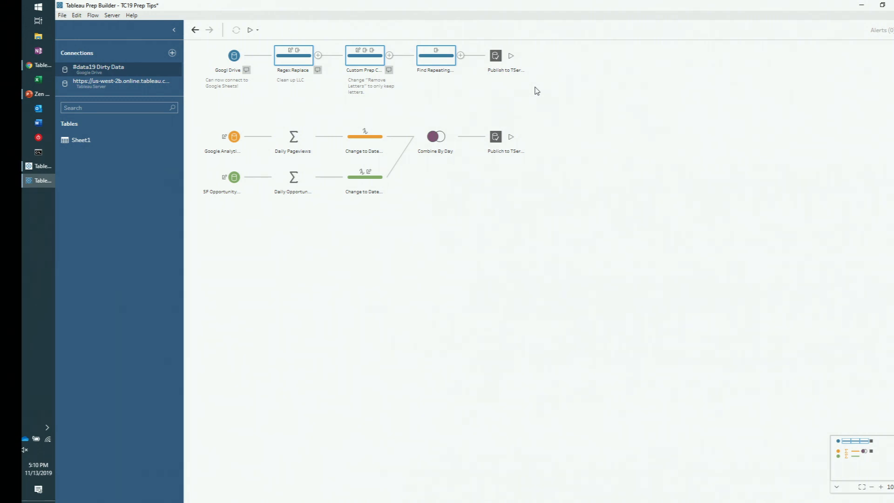
# List the published data sources of the Tableau Server connection and clear the selection of flow steps
pyautogui.click(148, 88)
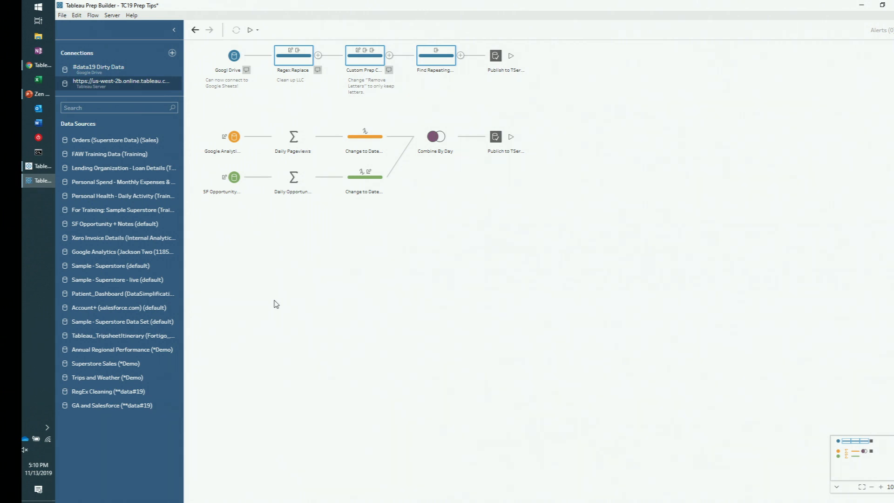
pyautogui.click(340, 250)
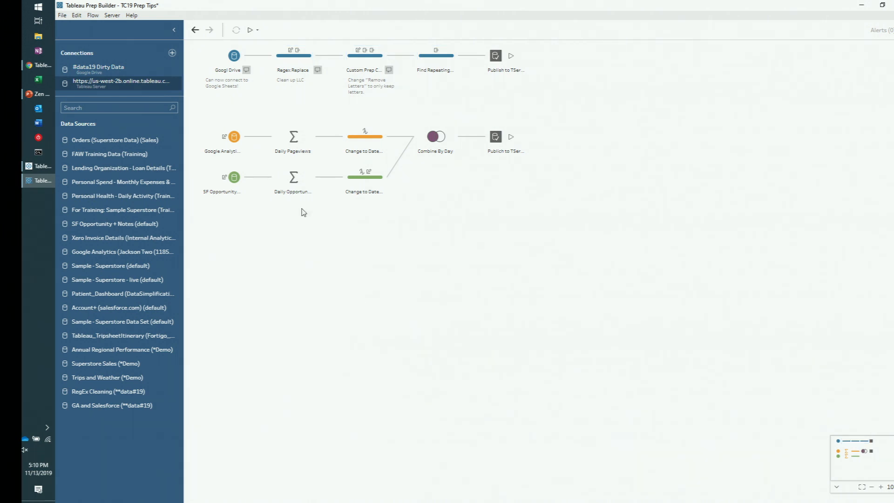
# Move the combined Google Analytics and SF Opportunity flow further down the canvas, away from the Google Drive flow
pyautogui.moveTo(201, 119); pyautogui.dragTo(574, 219)
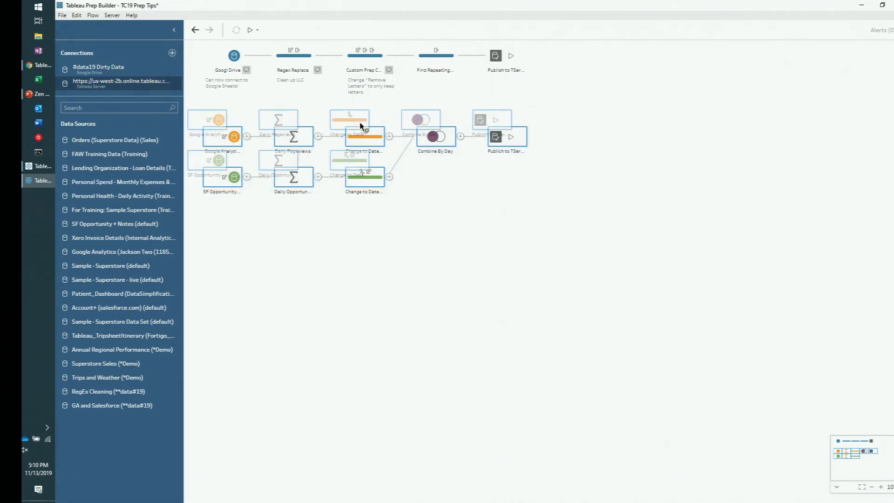
pyautogui.moveTo(356, 136); pyautogui.dragTo(356, 228)
pyautogui.click(345, 319)
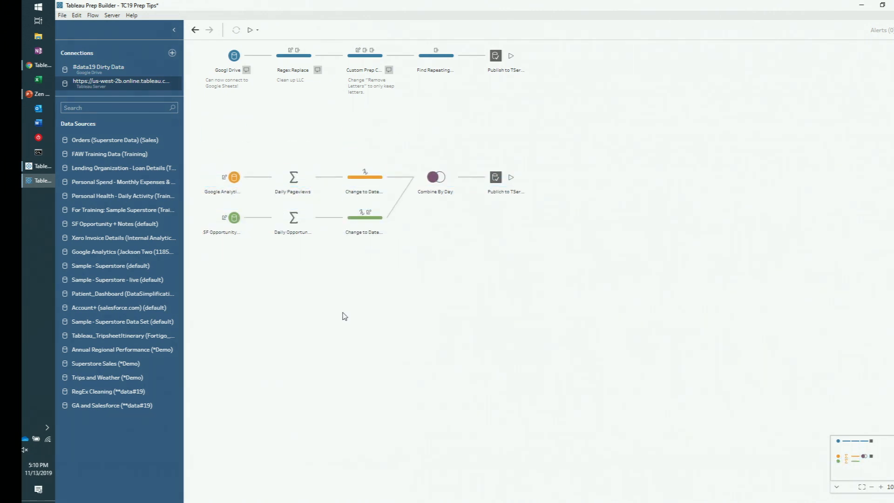
pyautogui.moveTo(231, 222); pyautogui.dragTo(236, 279)
pyautogui.moveTo(306, 233); pyautogui.dragTo(297, 263)
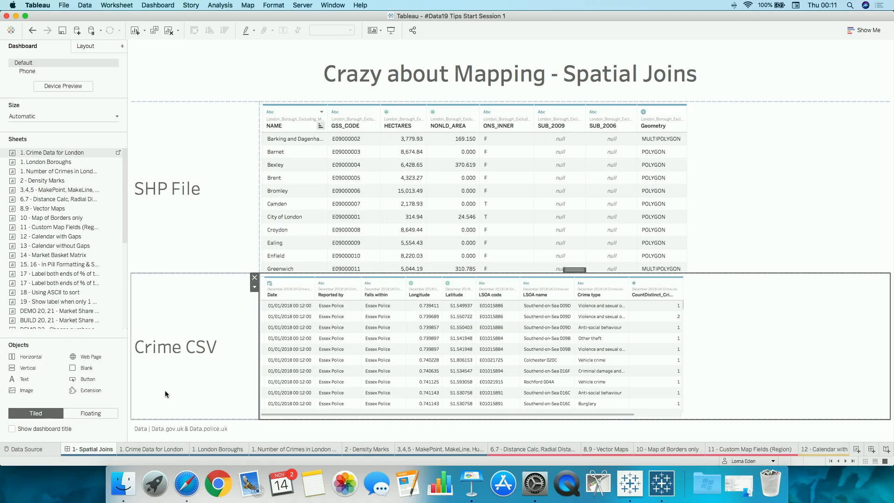
# In Tableau Desktop, look at the Crime Data for London map and the London Boroughs map
pyautogui.click(257, 220)
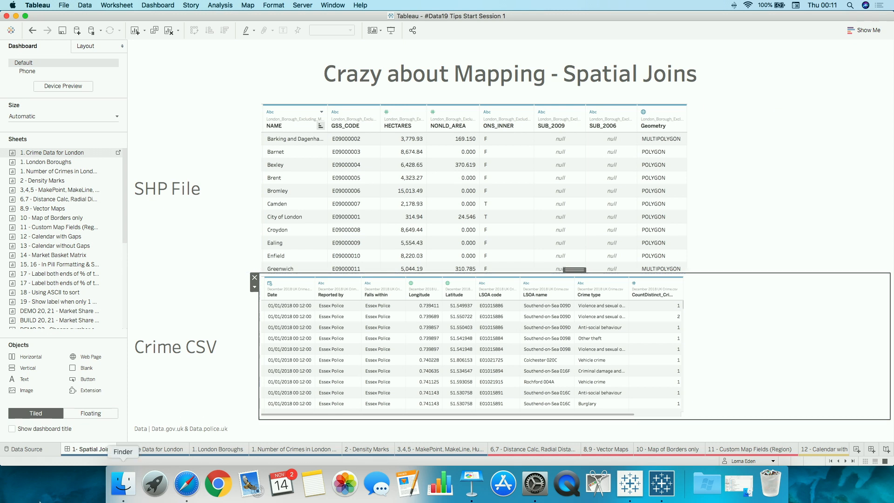
pyautogui.click(160, 449)
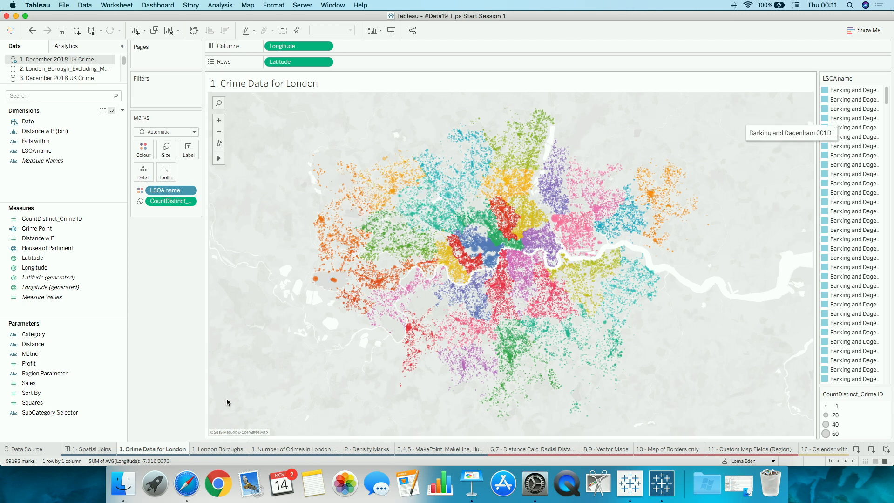
pyautogui.click(220, 450)
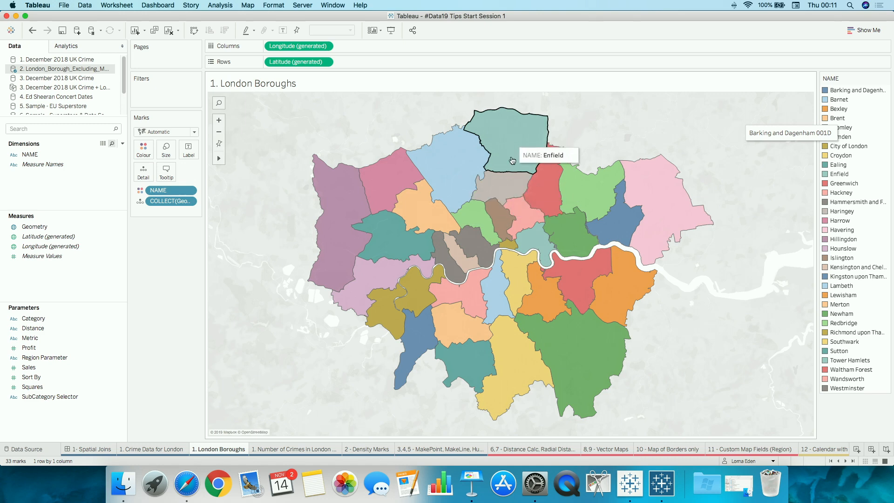
# Show the data source 3. December 2018 UK Crime on the data source page
pyautogui.click(52, 450)
pyautogui.click(138, 35)
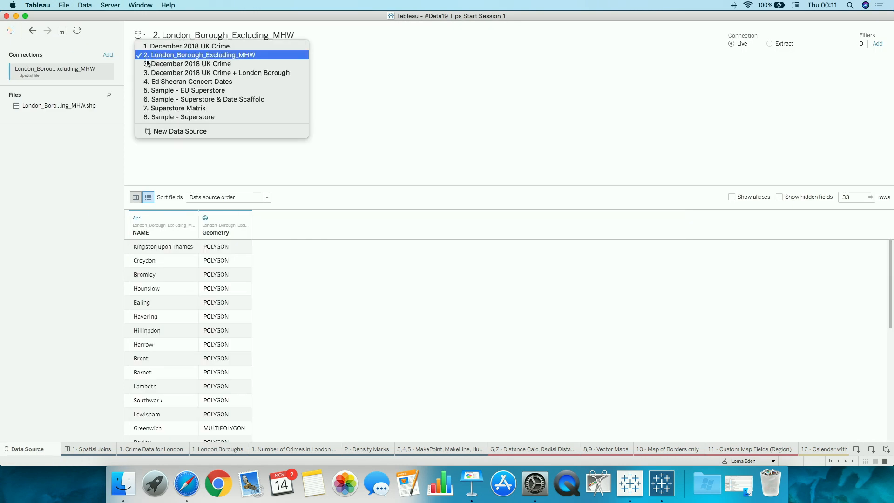
pyautogui.click(186, 63)
# Add the spatial file London_Borough_Excluding_MHW.shp as a second connection and start a join calculation on the crime data side
pyautogui.click(108, 56)
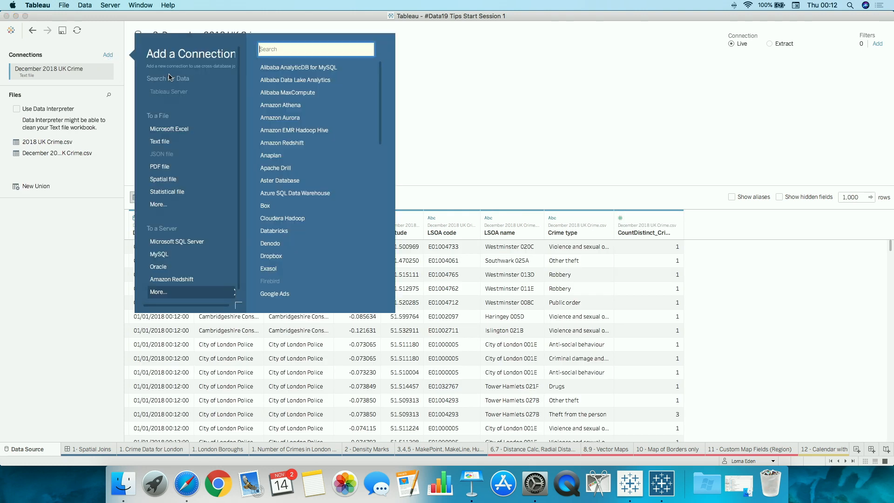
pyautogui.click(180, 181)
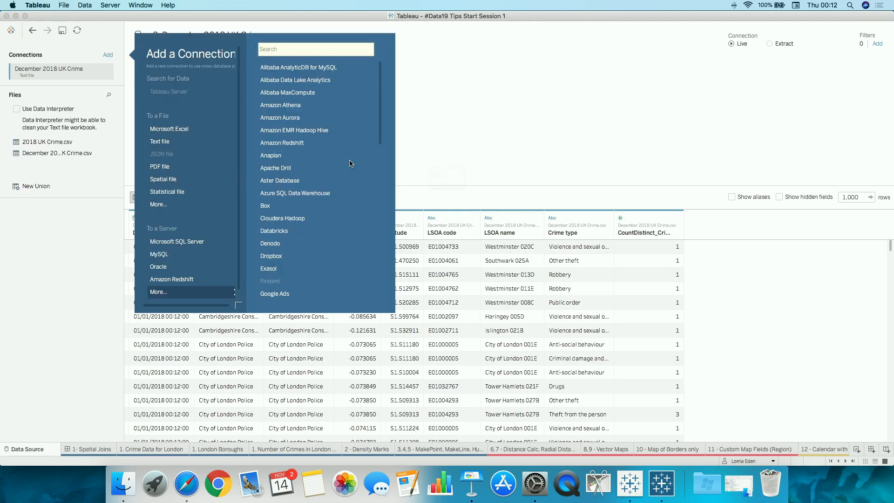
pyautogui.click(471, 173)
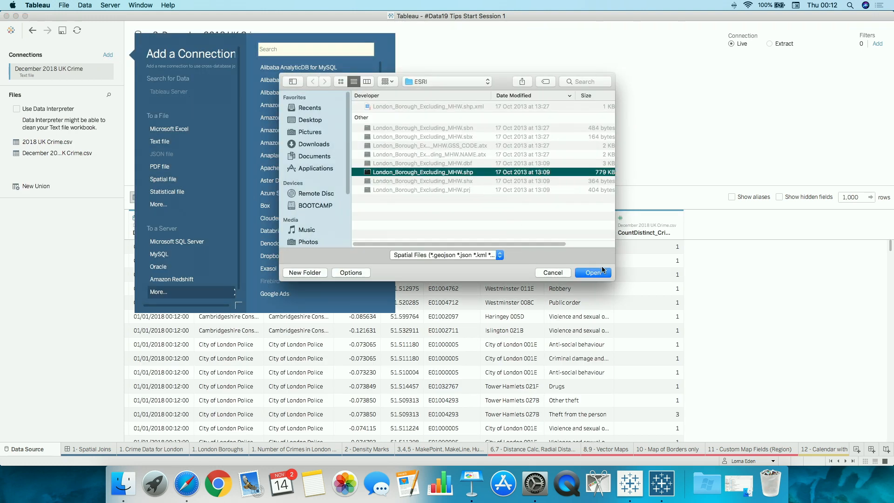
pyautogui.click(598, 272)
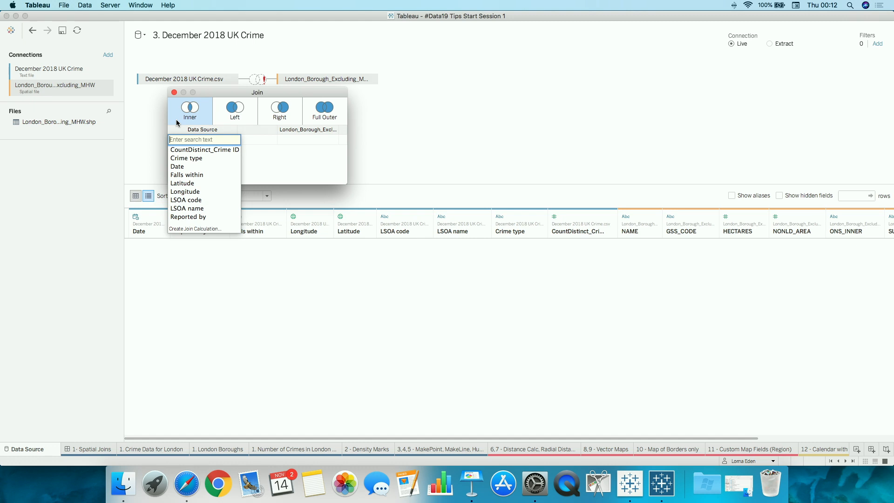
pyautogui.click(212, 229)
pyautogui.write('make')
pyautogui.press('Return')
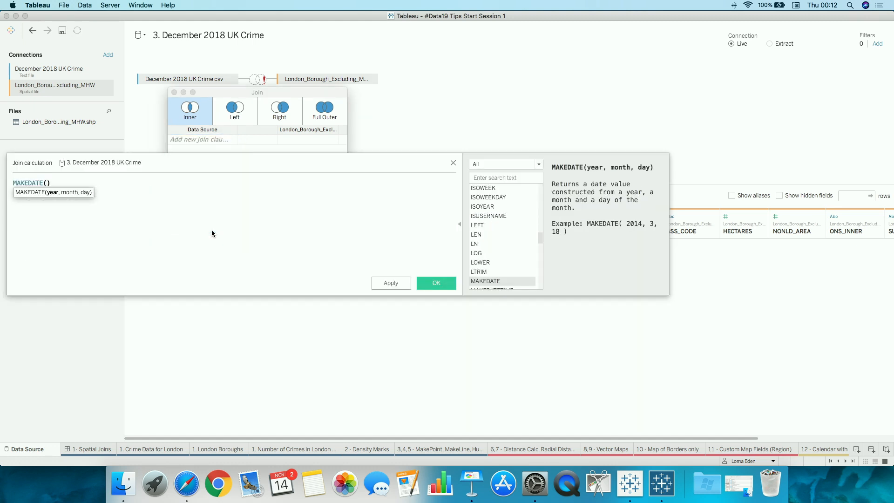
pyautogui.hotkey('ctrl', 'a')
pyautogui.press('BackSpace')
# Enter MAKEPOINT([Latitude],[Longitude]) as the crime data's join calculation and accept it
pyautogui.write('make')
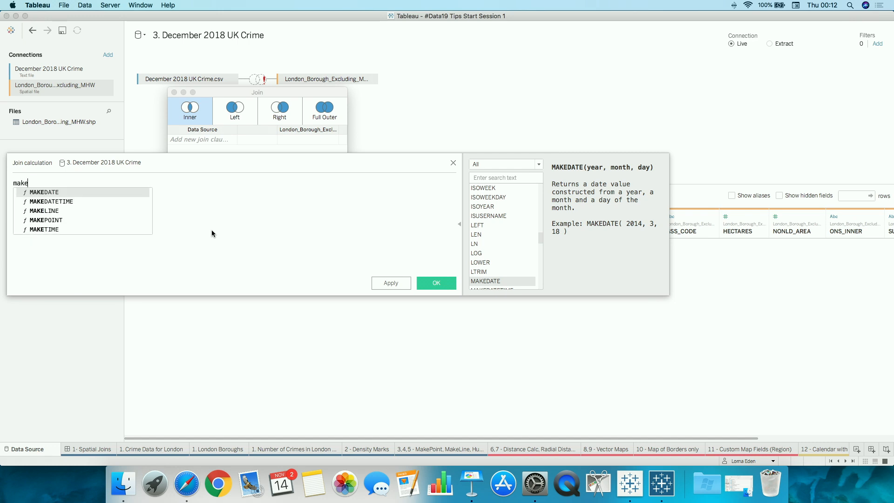
pyautogui.press('Down')
pyautogui.press('Down')
pyautogui.press('Down')
pyautogui.press('Return')
pyautogui.press('Return')
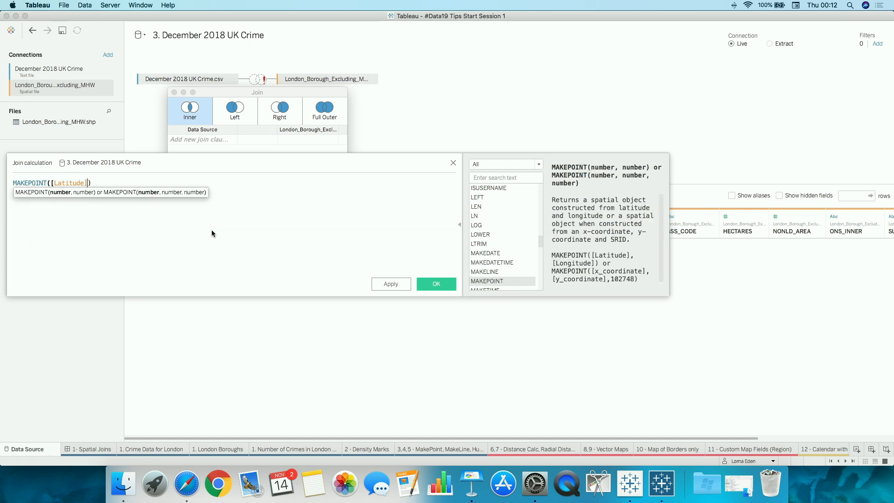
pyautogui.write(',lo')
pyautogui.press('Return')
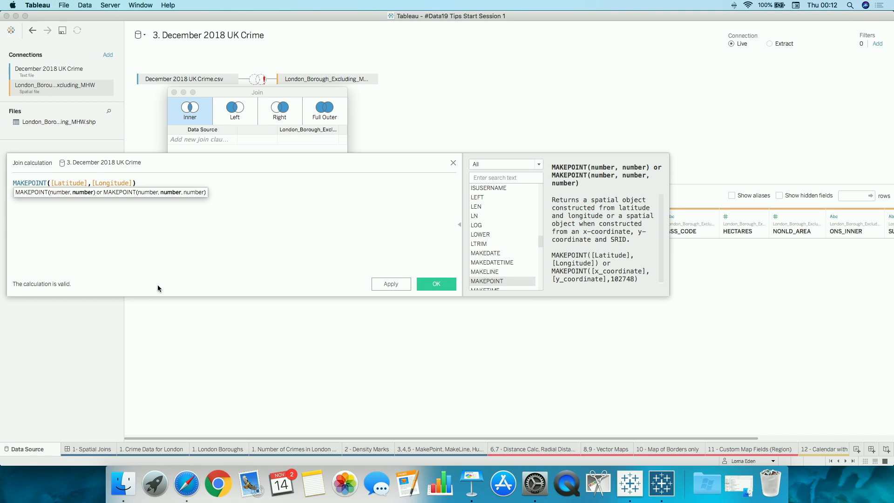
pyautogui.click(430, 283)
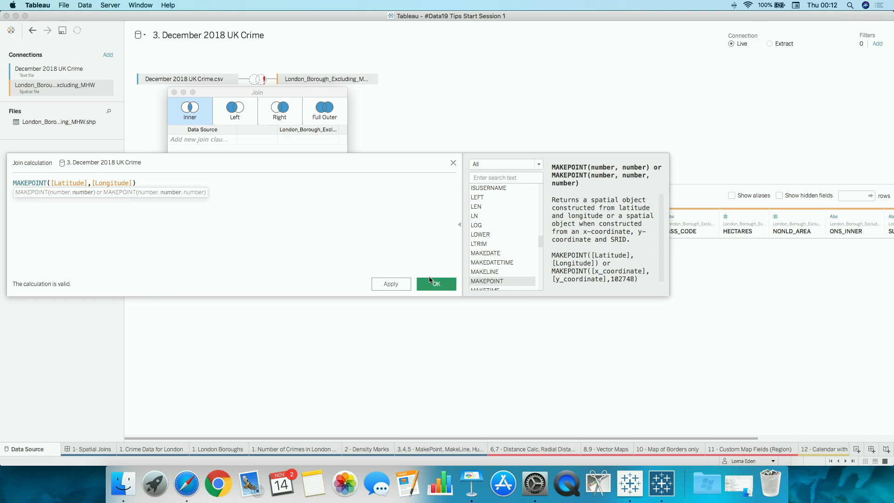
# Match the MAKEPOINT calculation to the borough file's Geometry field with the Intersects operator, and close the join settings
pyautogui.click(319, 140)
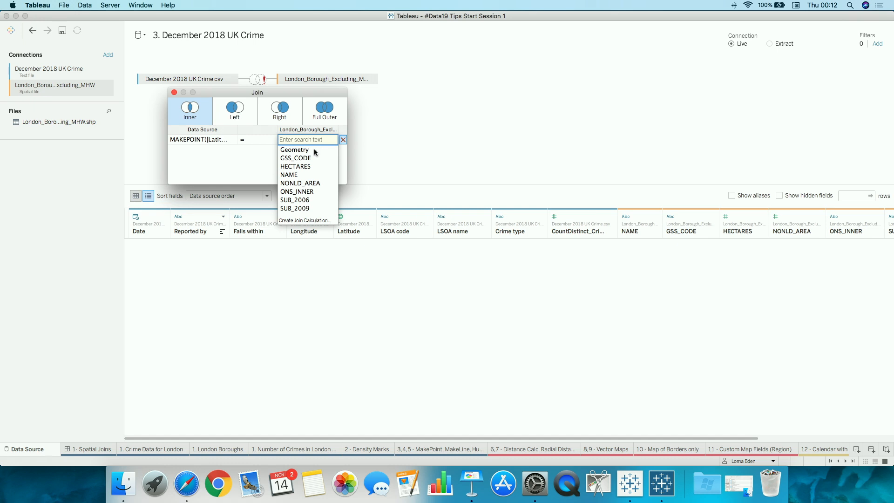
pyautogui.click(317, 149)
pyautogui.click(251, 143)
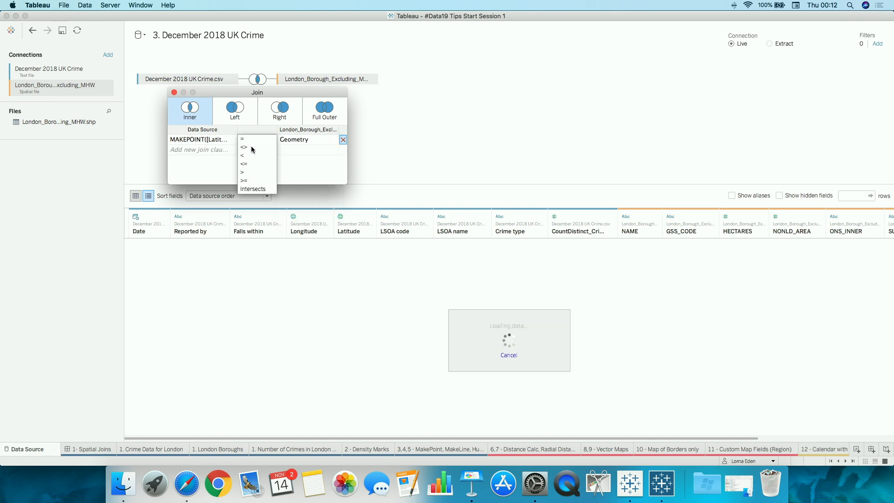
pyautogui.click(253, 189)
pyautogui.click(496, 110)
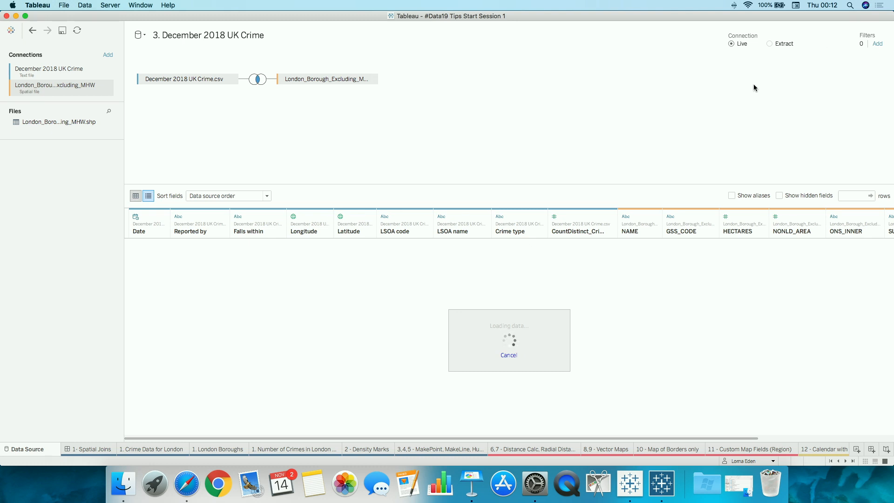
# On the Number of Crimes in London Boroughs sheet, map Geometry with NAME as detail and colour it by CountDistinct_Crime ID
pyautogui.click(318, 450)
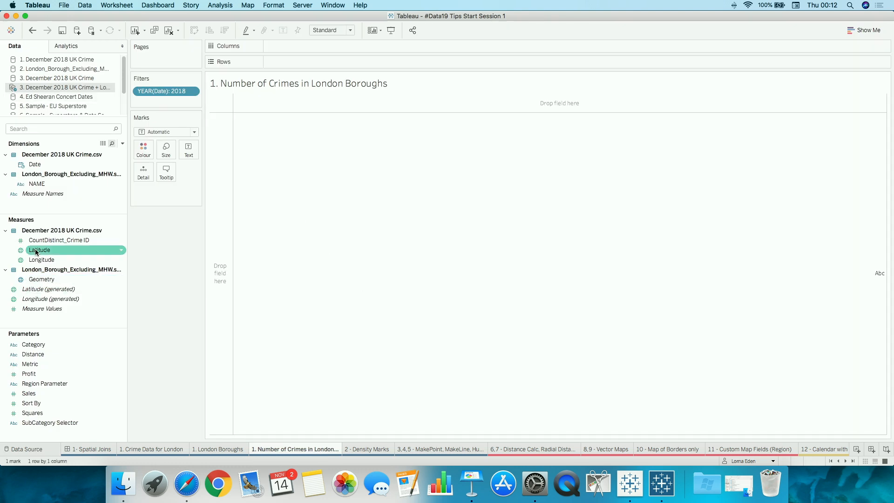
pyautogui.doubleClick(46, 279)
pyautogui.moveTo(51, 185); pyautogui.dragTo(141, 174)
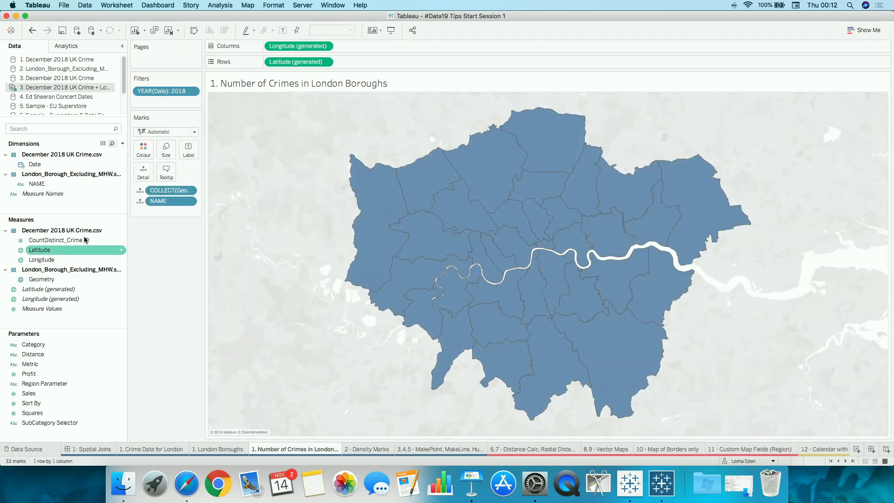
pyautogui.moveTo(56, 240); pyautogui.dragTo(142, 157)
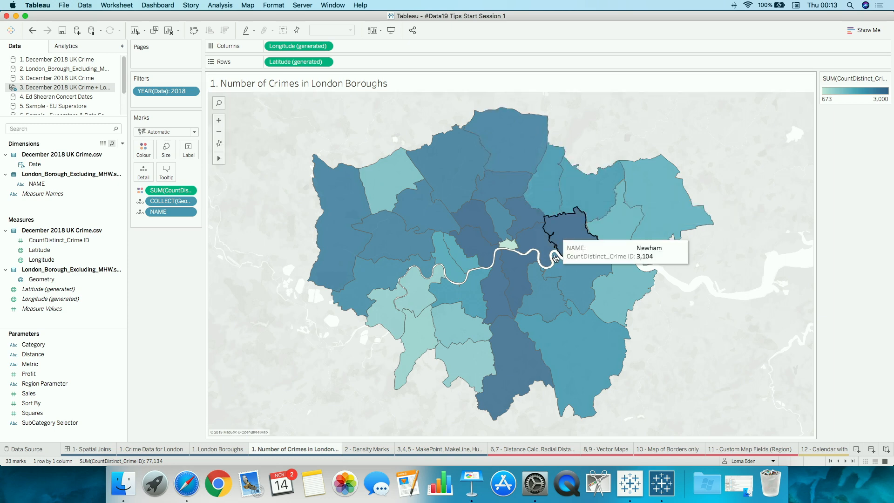
# On the 2 - Density Marks sheet, change the crime map's mark type to Density
pyautogui.click(361, 450)
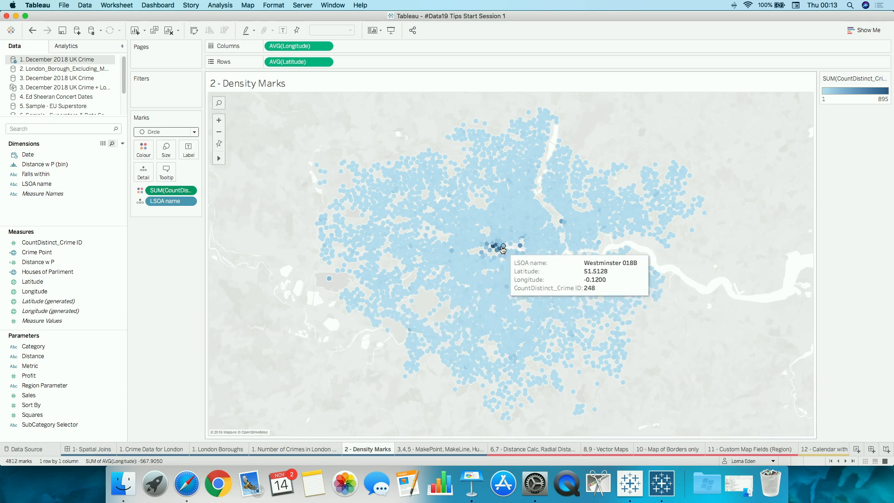
pyautogui.moveTo(497, 241)
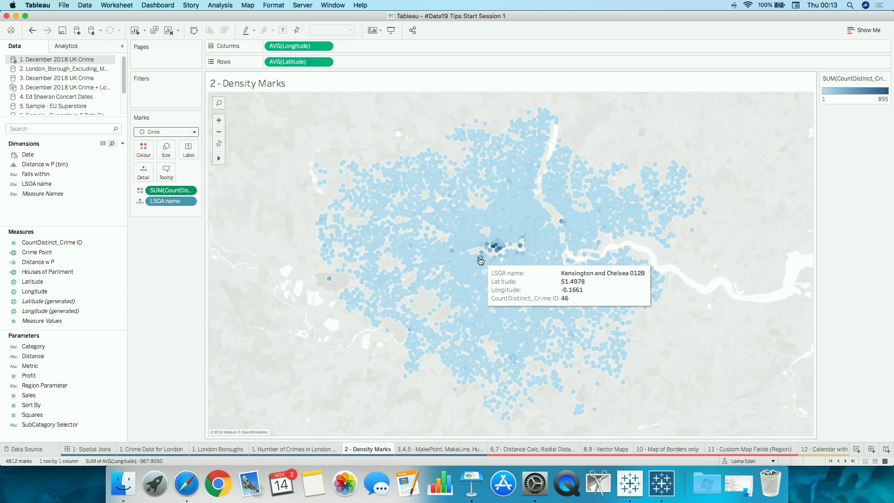
pyautogui.click(150, 134)
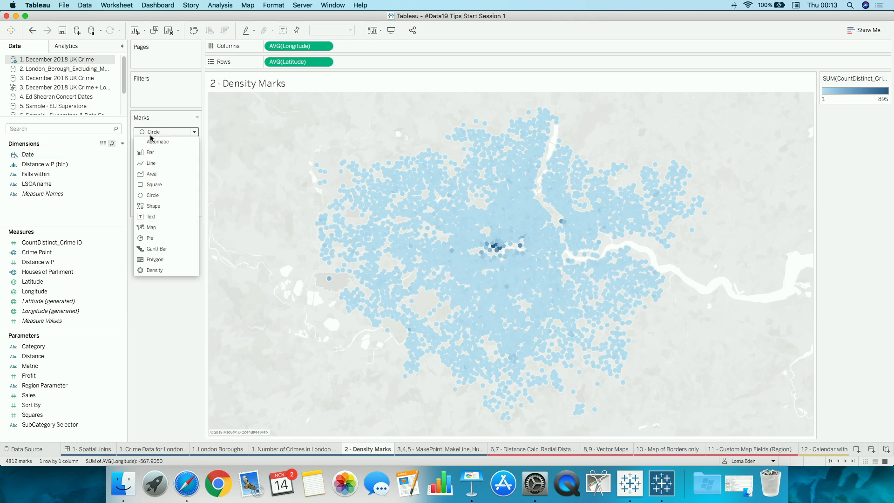
pyautogui.click(158, 269)
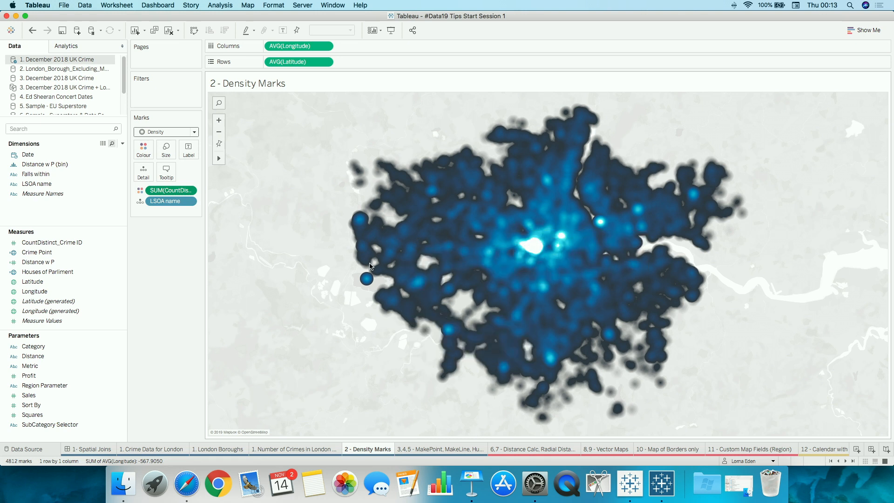
# On the 3,4,5 - MakePoint, MakeLine, Hub and Spoke sheet, start a new calculated field named Home
pyautogui.click(444, 450)
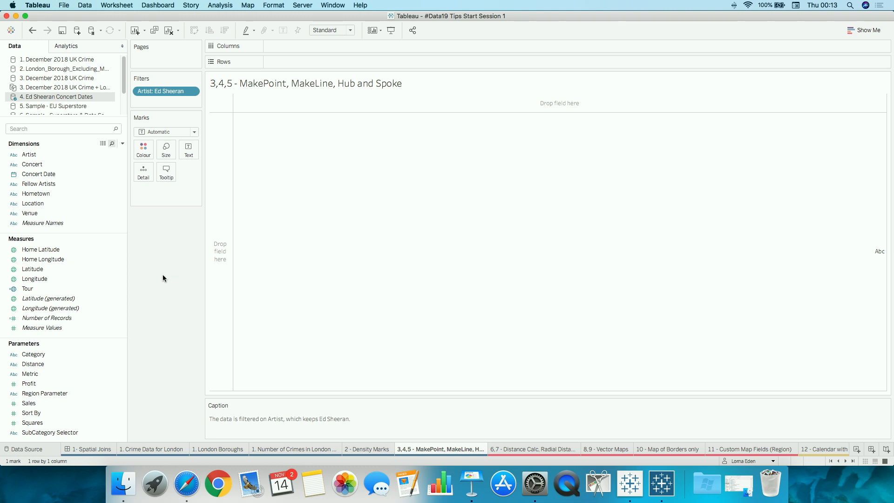
pyautogui.click(78, 288)
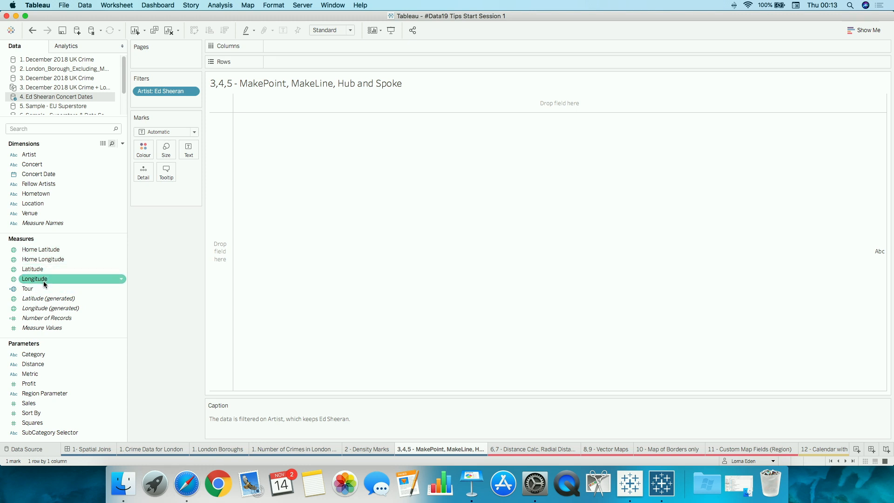
pyautogui.click(123, 144)
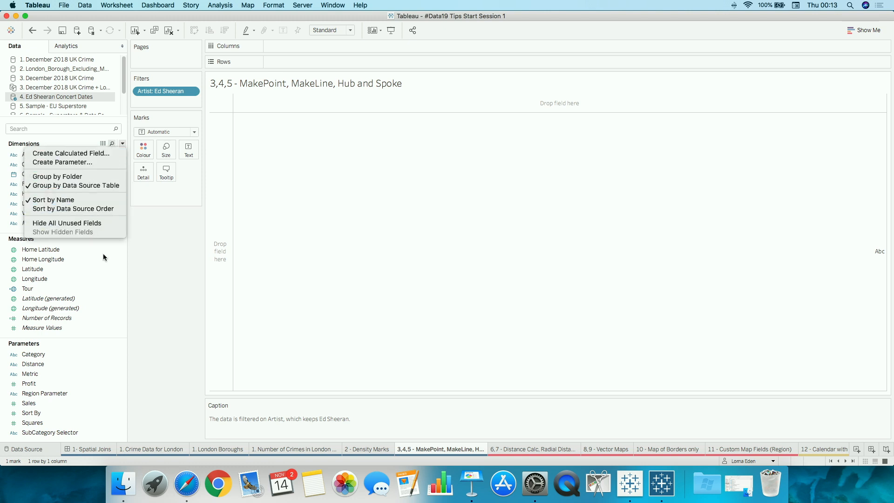
pyautogui.click(147, 273)
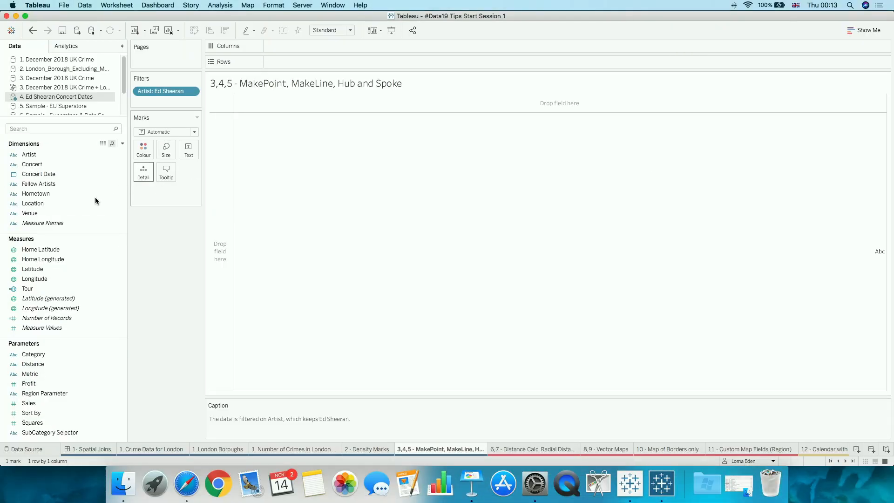
pyautogui.click(123, 143)
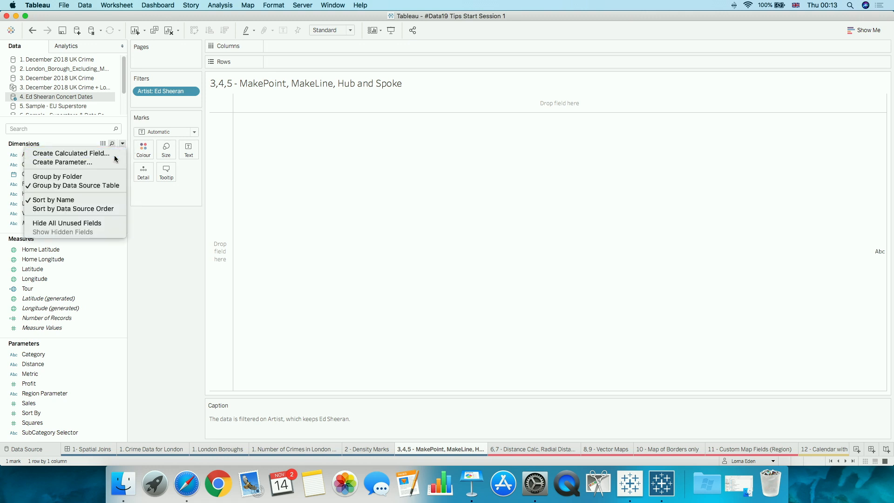
pyautogui.click(115, 154)
pyautogui.write('Home')
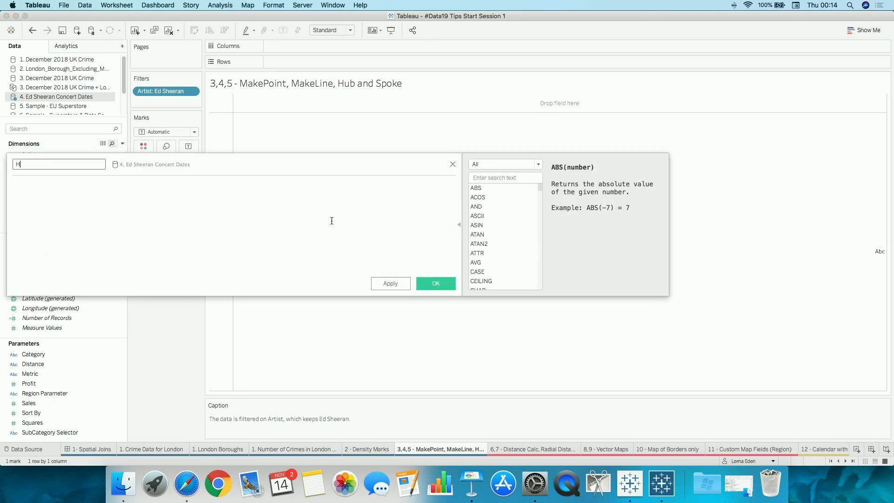
# Define the Home field as MAKEPOINT([Home Latitude],[Home Longitude]) and accept the calculation
pyautogui.press('Tab')
pyautogui.write('make')
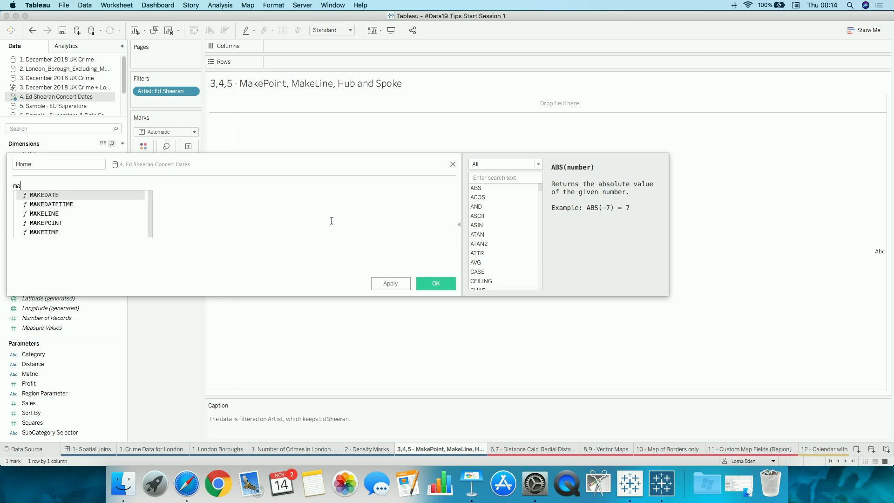
pyautogui.press('Down')
pyautogui.press('Down')
pyautogui.press('Down')
pyautogui.press('Return')
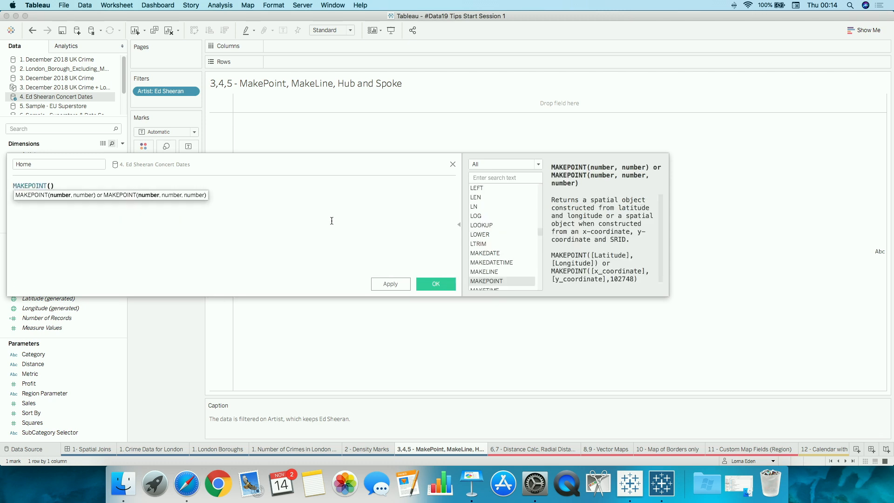
pyautogui.write('ho')
pyautogui.press('Return')
pyautogui.write(',hom')
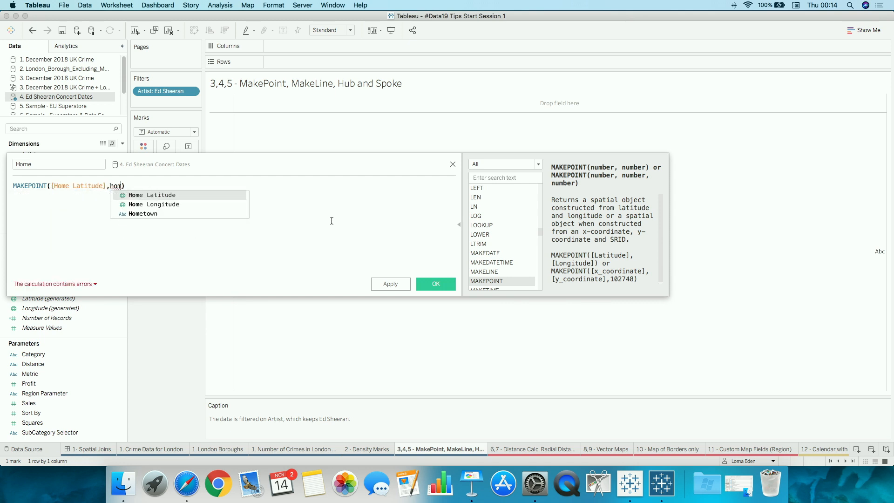
pyautogui.press('Down')
pyautogui.press('Return')
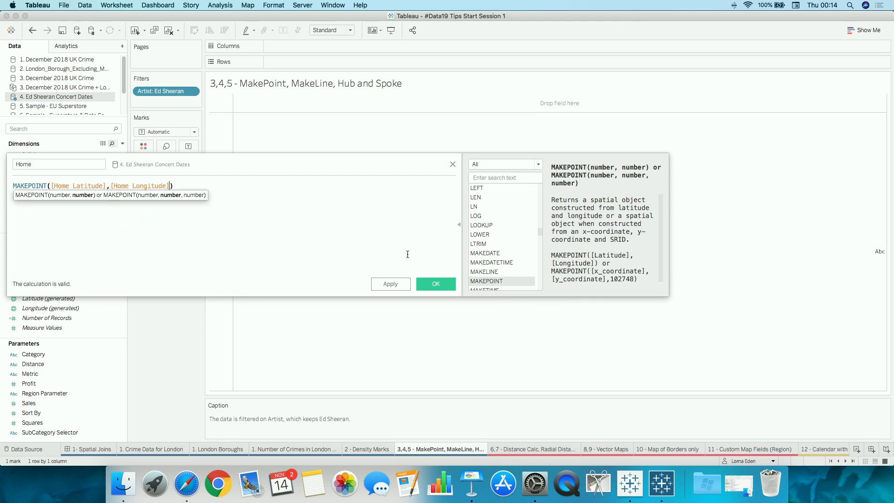
pyautogui.click(423, 282)
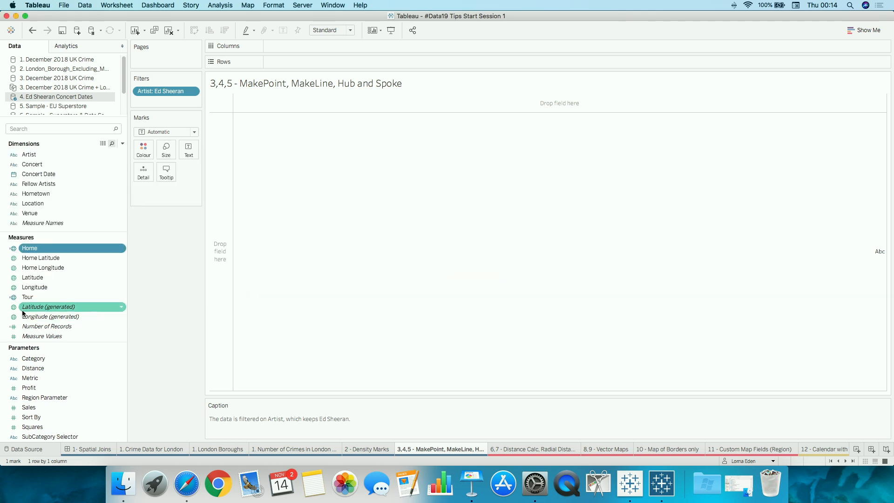
# Open the Tour field's calculation to review its formula and close it without changes
pyautogui.rightClick(28, 299)
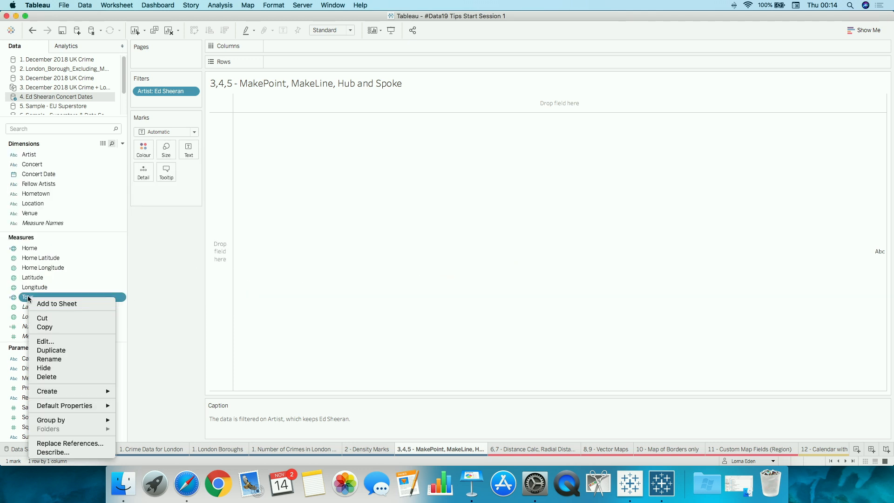
pyautogui.click(60, 343)
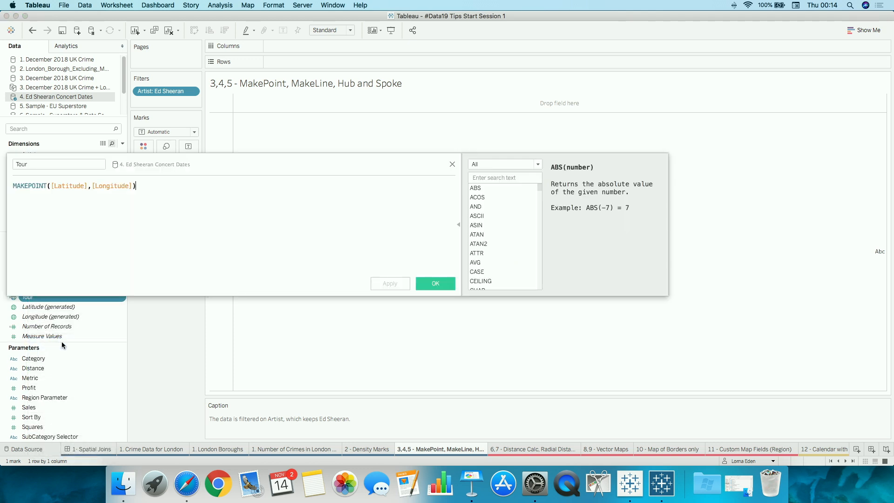
pyautogui.click(452, 164)
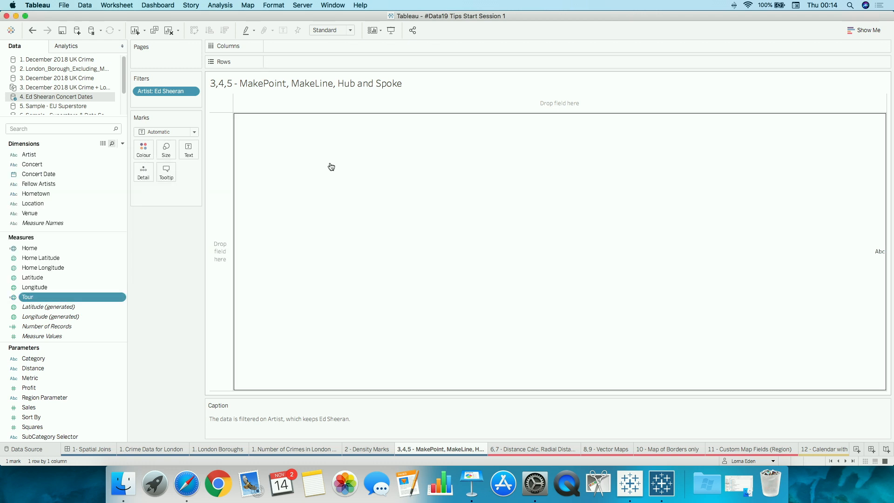
# Create another calculated field named Makelin and insert the MAKELINE function in its formula
pyautogui.click(122, 144)
pyautogui.click(107, 155)
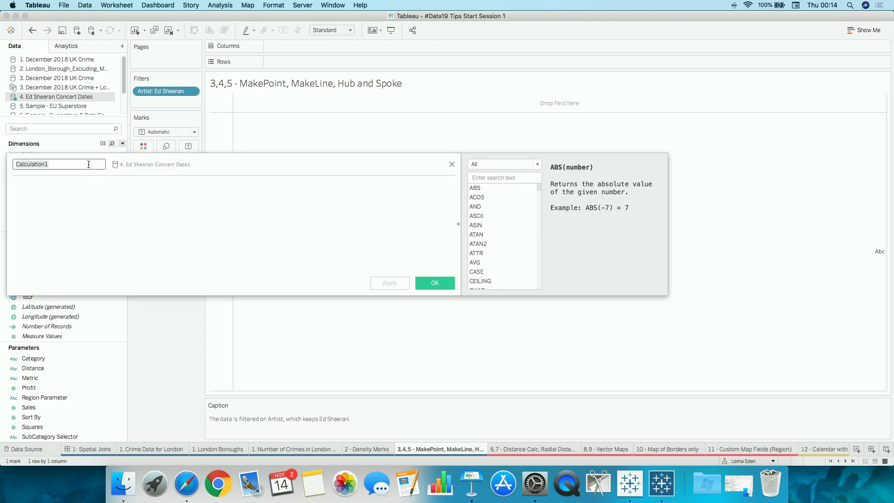
pyautogui.write('Mae')
pyautogui.write('make')
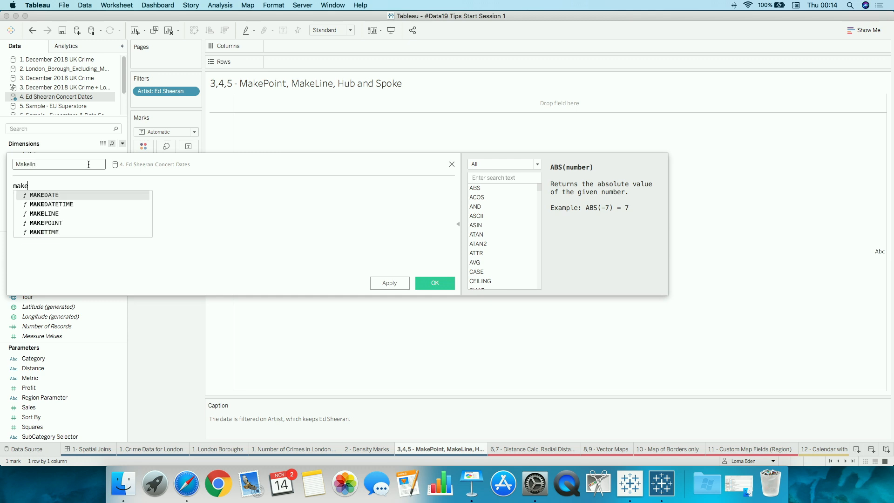
pyautogui.press('Down')
pyautogui.press('Down')
pyautogui.press('Return')
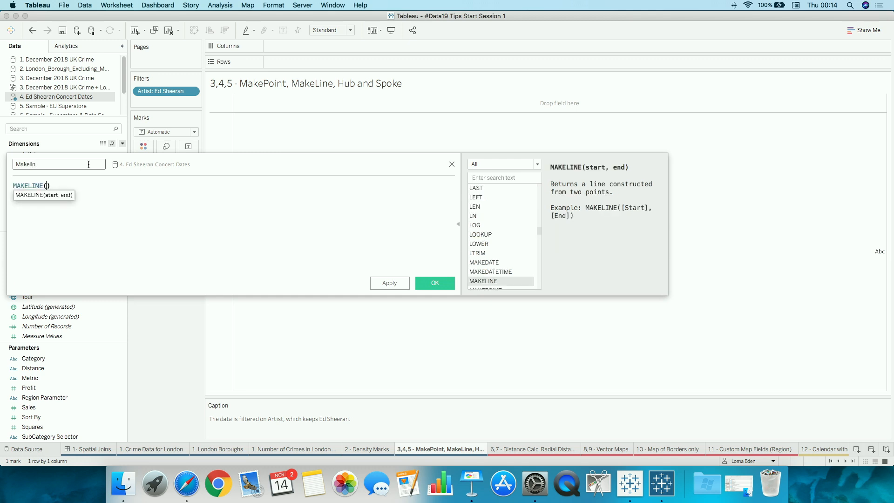
# Give MAKELINE the arguments [Home],[Tour] and accept the calculation
pyautogui.write('home')
pyautogui.press('Return')
pyautogui.write('to')
pyautogui.press('Return')
pyautogui.click(70, 186)
pyautogui.write(',')
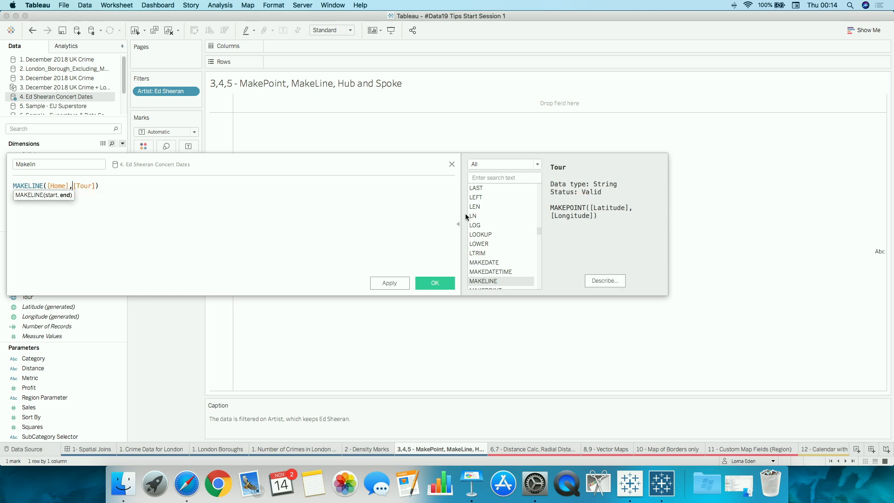
pyautogui.click(427, 284)
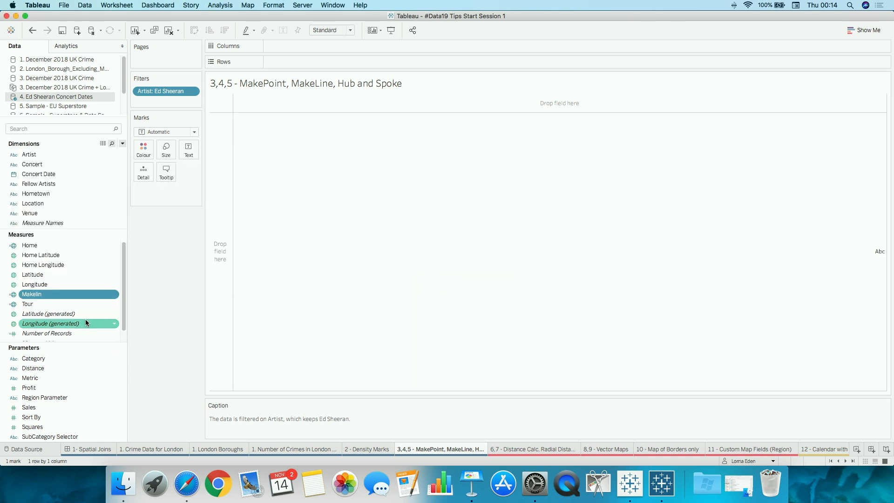
# Map the Makelin field on the sheet and add Venue as detail
pyautogui.doubleClick(83, 294)
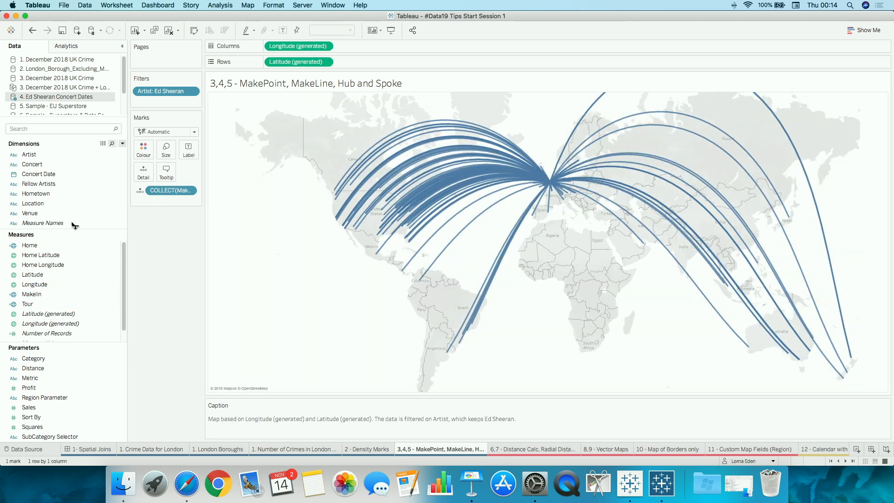
pyautogui.click(54, 214)
pyautogui.moveTo(54, 214); pyautogui.dragTo(145, 173)
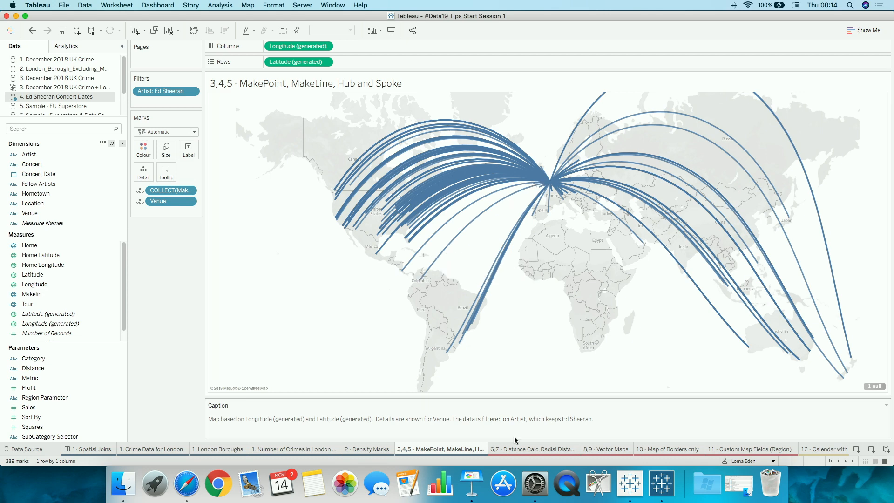
# Open the 6,7 - Distance Calc, Radial Distance Chart sheet and examine the Houses of Parliment and Crime Point fields
pyautogui.click(534, 447)
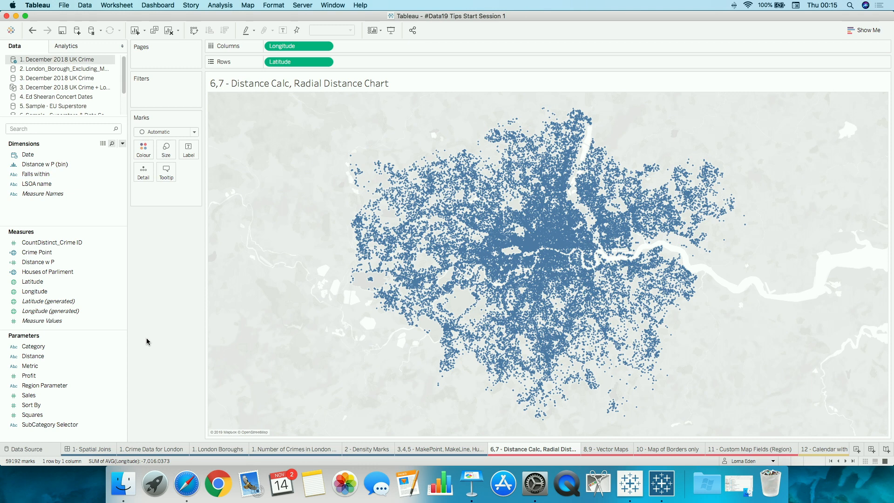
pyautogui.click(122, 144)
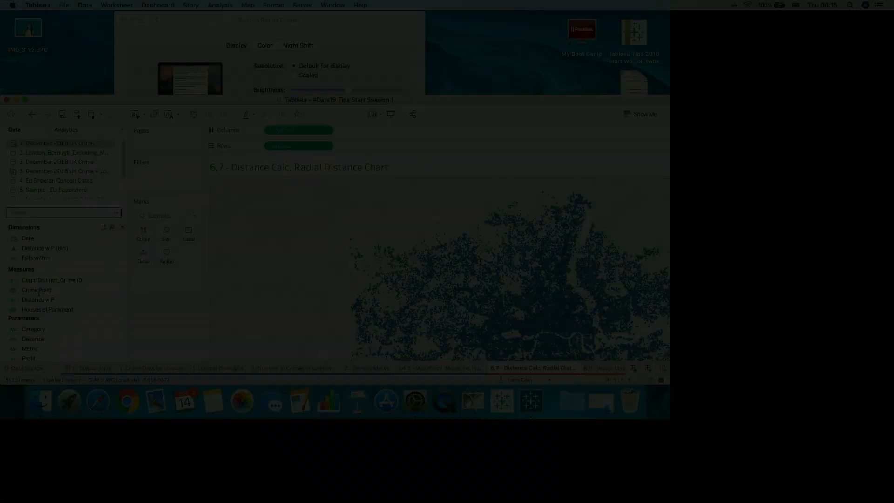
pyautogui.click(56, 296)
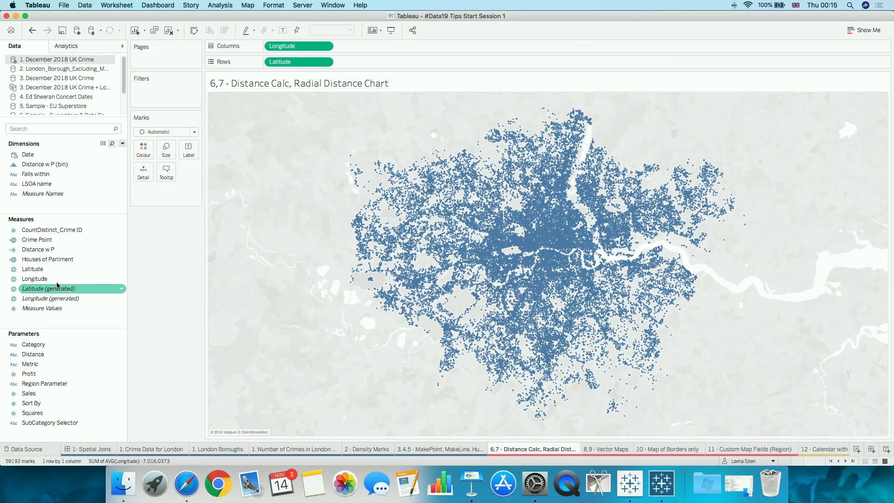
pyautogui.click(67, 259)
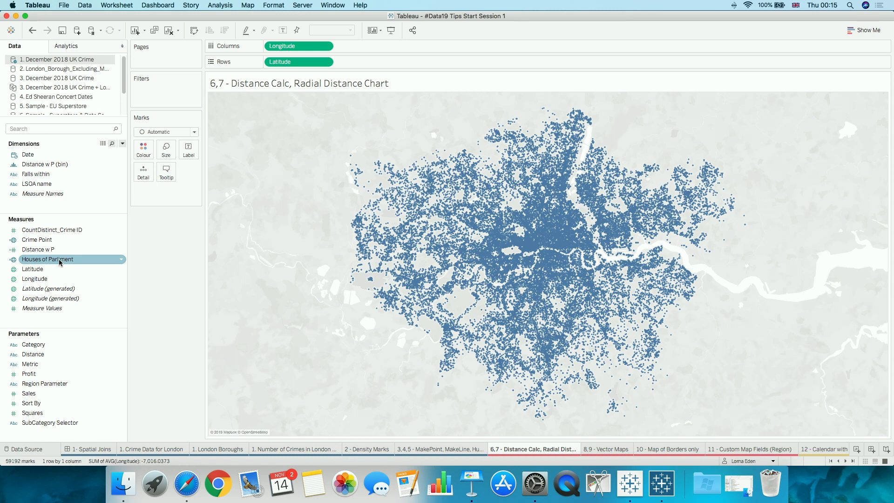
pyautogui.click(56, 241)
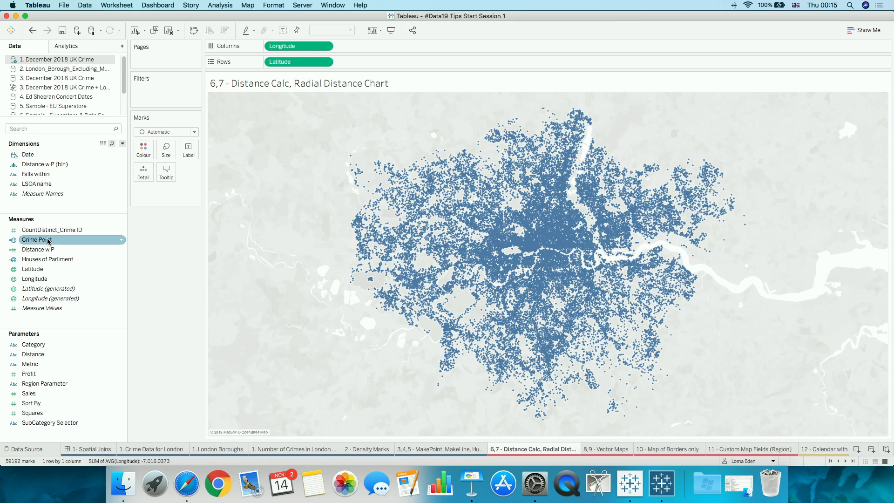
# Create a calculated field named distance in the December 2018 UK Crime data and insert the DISTANCE function
pyautogui.click(122, 143)
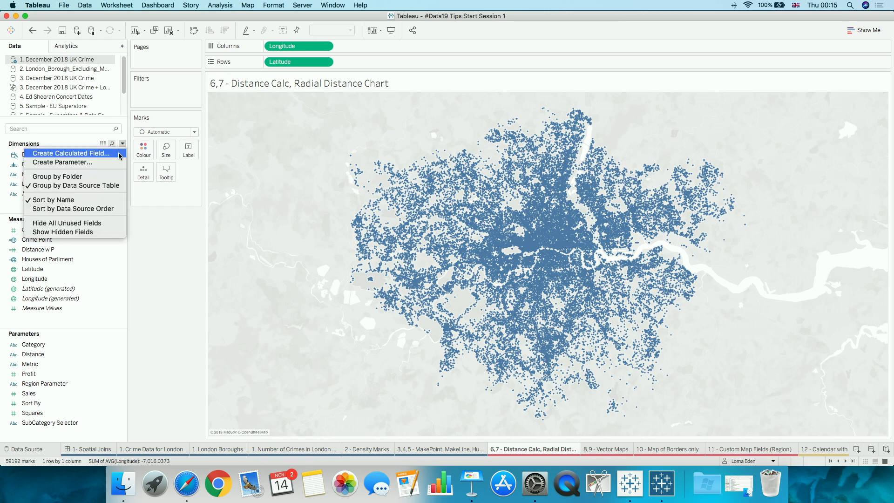
pyautogui.click(70, 150)
pyautogui.write('dist')
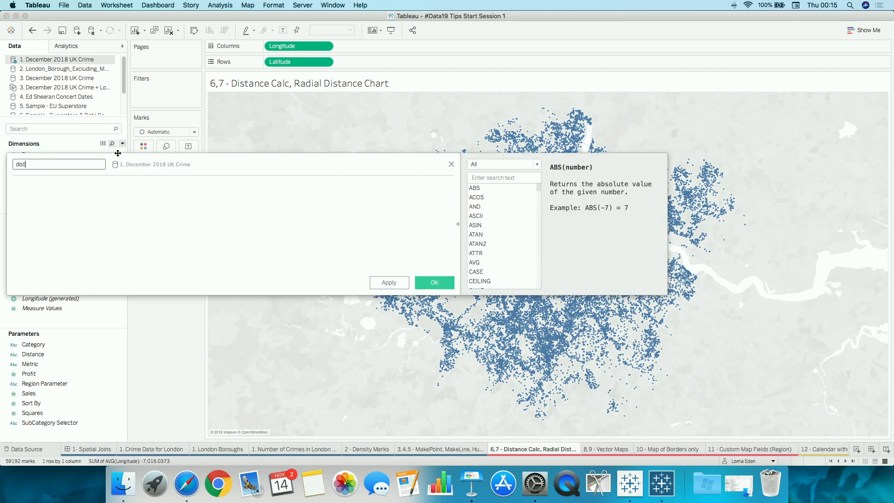
pyautogui.write('ance')
pyautogui.press('Tab')
pyautogui.write('[Distance]')
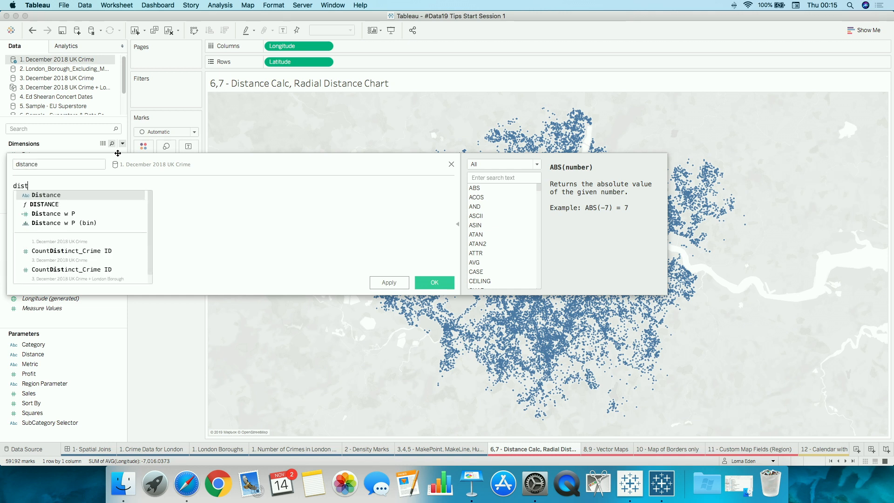
pyautogui.press('Return')
pyautogui.press('super+a')
pyautogui.write('dis')
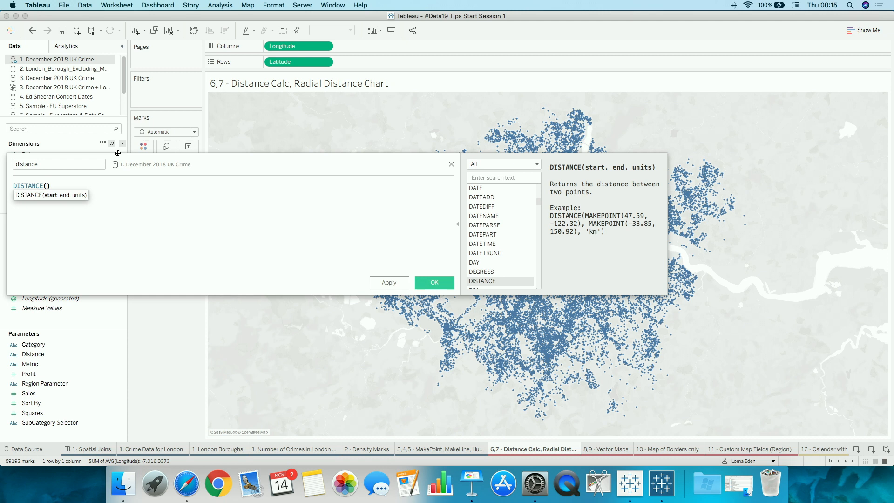
# Give the DISTANCE function in the distance calculation [Houses of Parliment] and [Crime Point] as its start and end arguments
pyautogui.write('[Hou')
pyautogui.press('Return')
pyautogui.write(',')
pyautogui.write('[Cr')
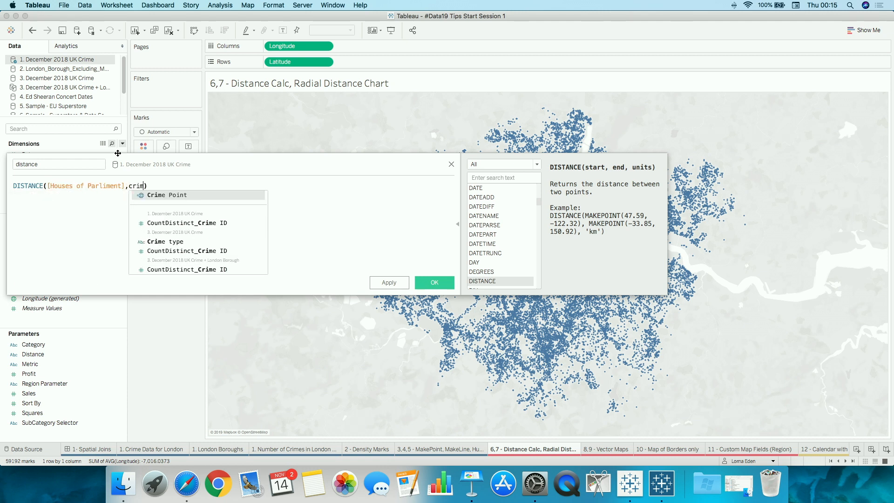
pyautogui.press('Return')
pyautogui.write(',')
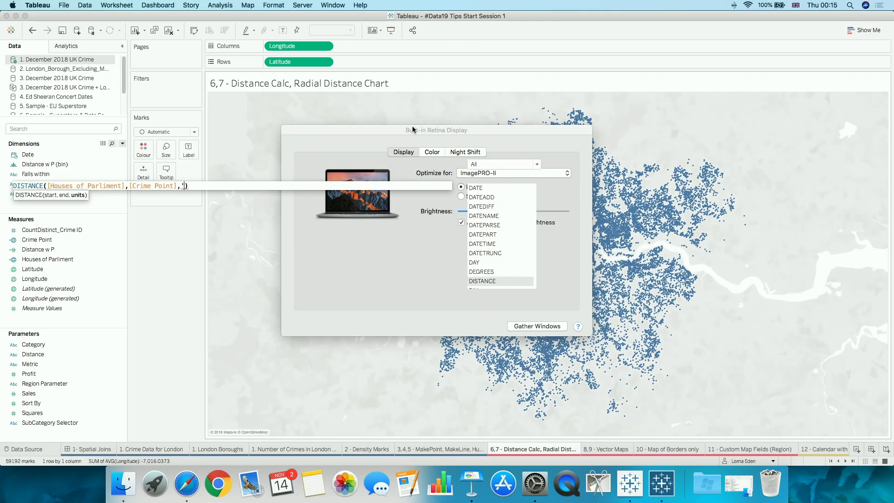
pyautogui.click(192, 228)
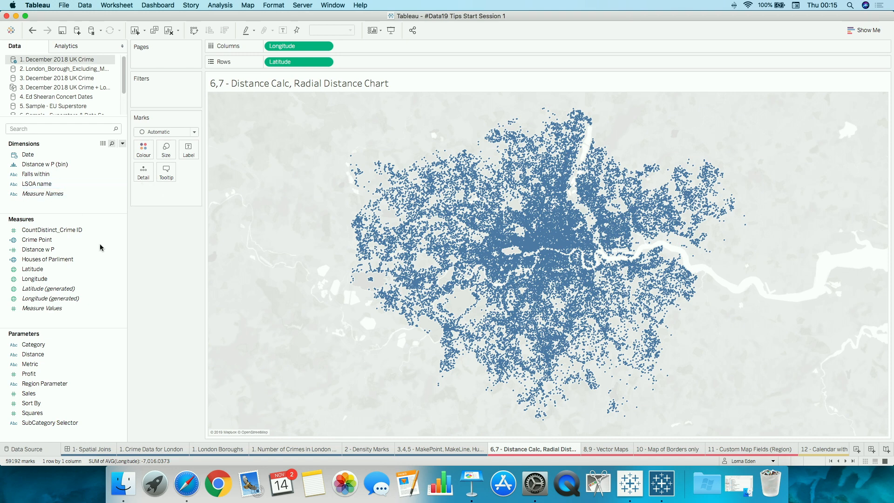
# Create another calculated field in the December 2018 UK Crime data and insert the DISTANCE function
pyautogui.click(122, 144)
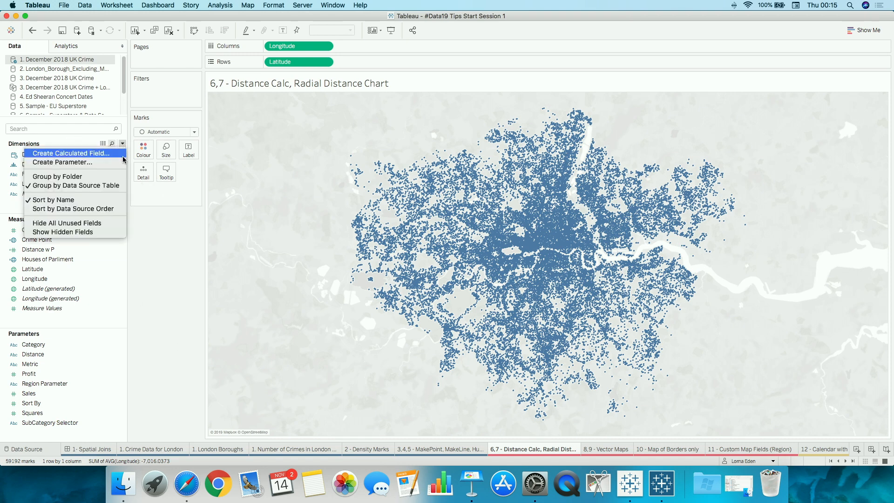
pyautogui.click(123, 157)
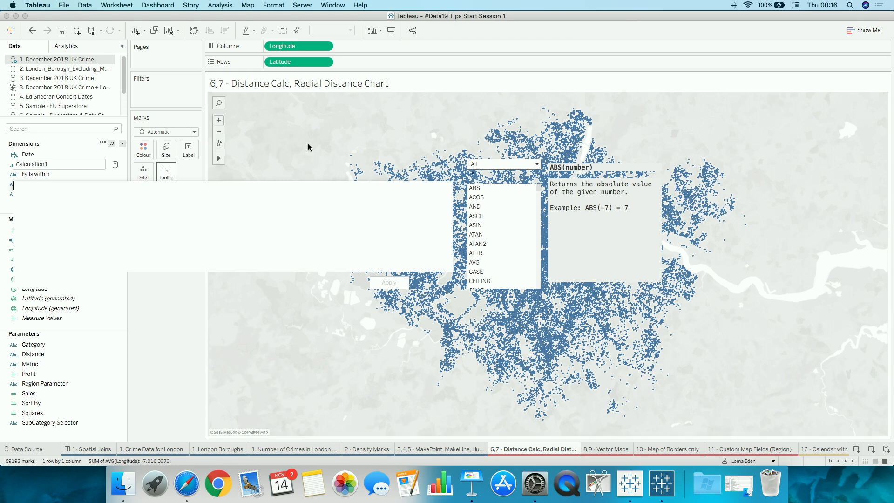
pyautogui.write('Di')
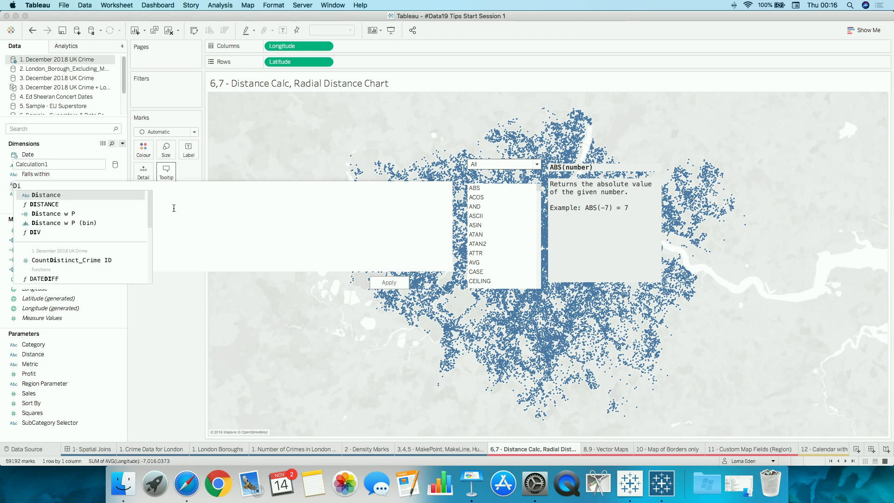
pyautogui.press('Down')
pyautogui.press('Return')
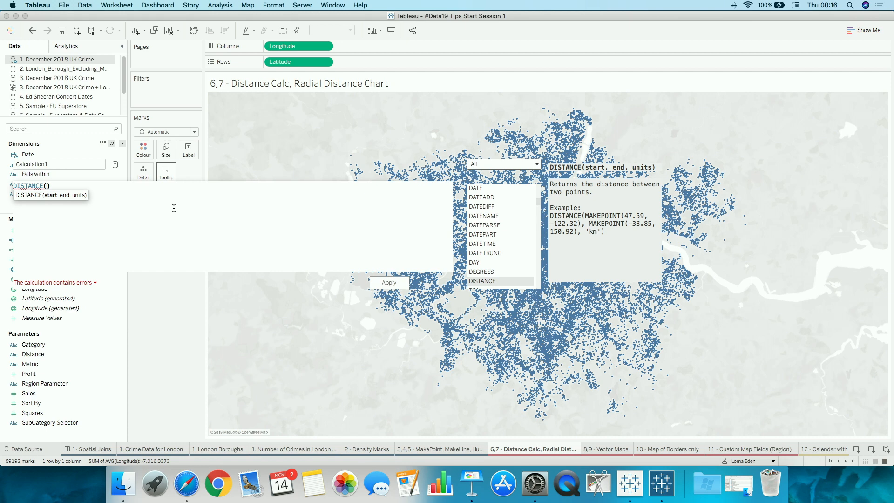
# Give DISTANCE the arguments [Houses of Parliment],[Crime Point],'mi' and accept the calculation
pyautogui.write('Hou')
pyautogui.press('Return')
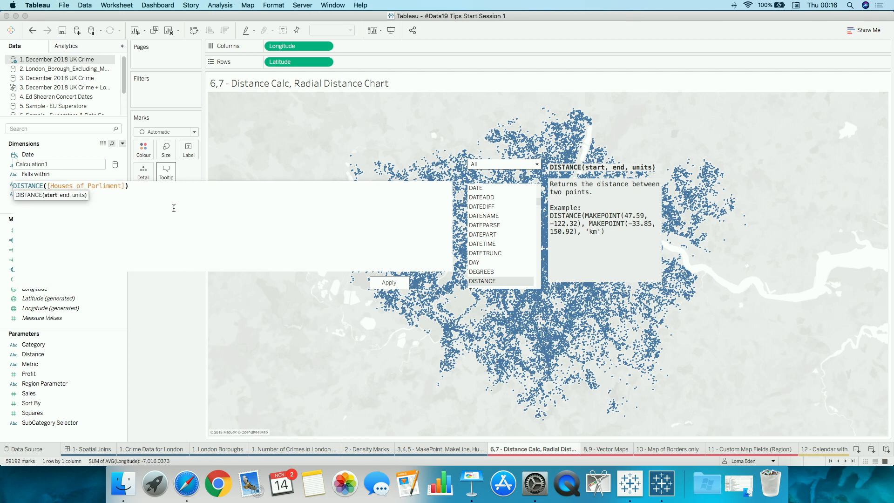
pyautogui.write(',[Crime Point')
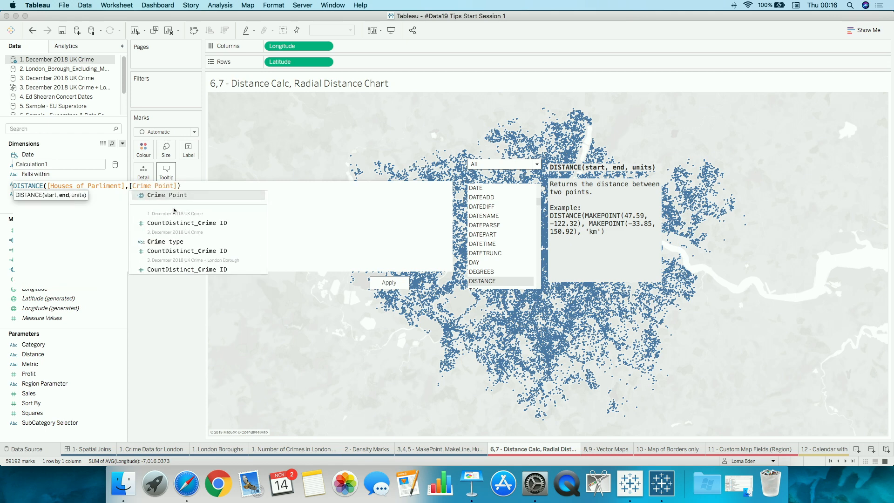
pyautogui.press('Return')
pyautogui.write(",'mi")
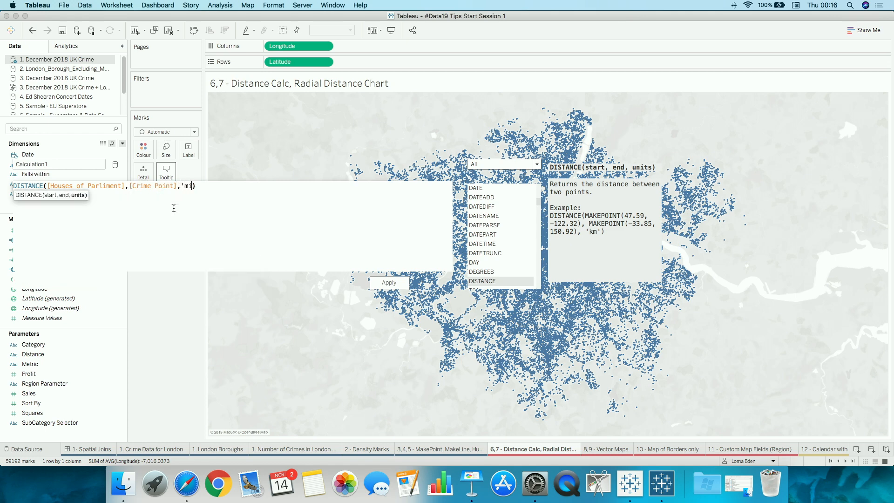
pyautogui.write("'")
pyautogui.press('Return')
pyautogui.click(430, 282)
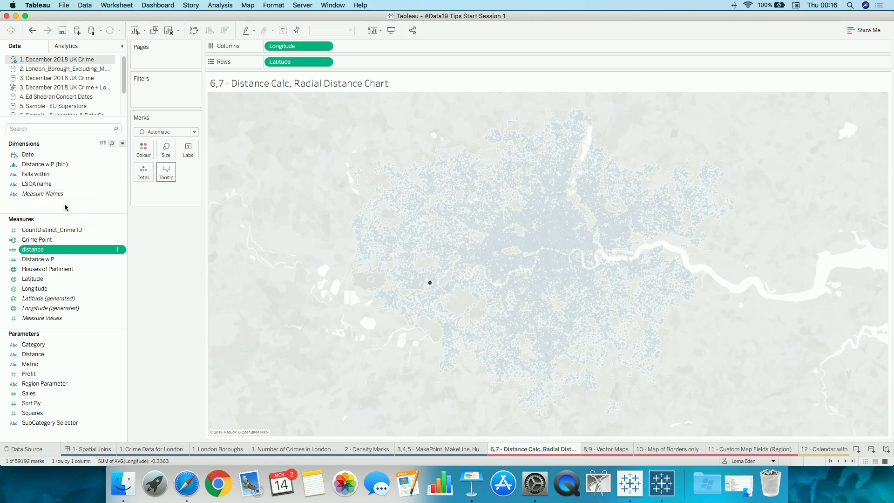
# Complete the units argument of the existing distance calculation as 'mi', accept it, and reopen the field for editing
pyautogui.rightClick(96, 252)
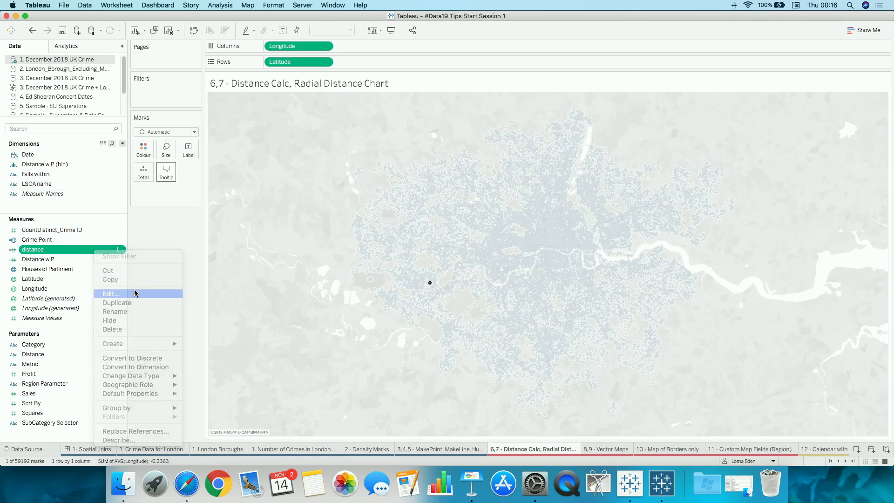
pyautogui.click(135, 293)
pyautogui.press('BackSpace')
pyautogui.press('BackSpace')
pyautogui.press('BackSpace')
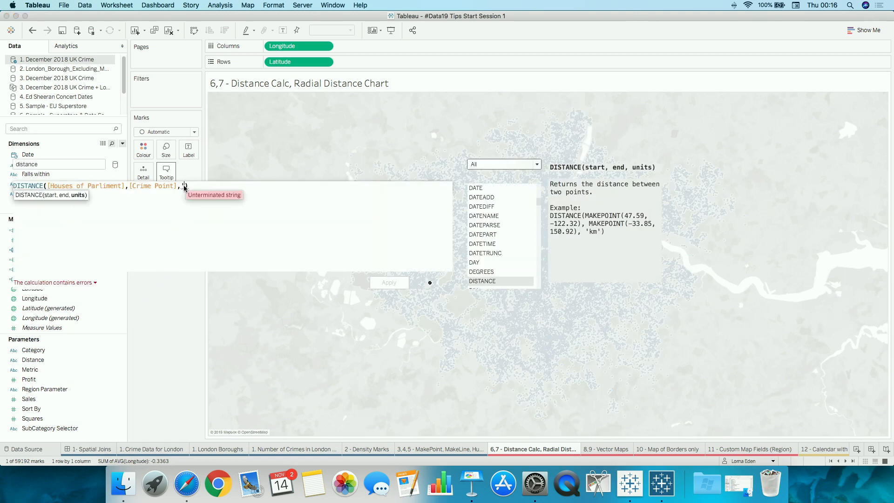
pyautogui.write("mi'")
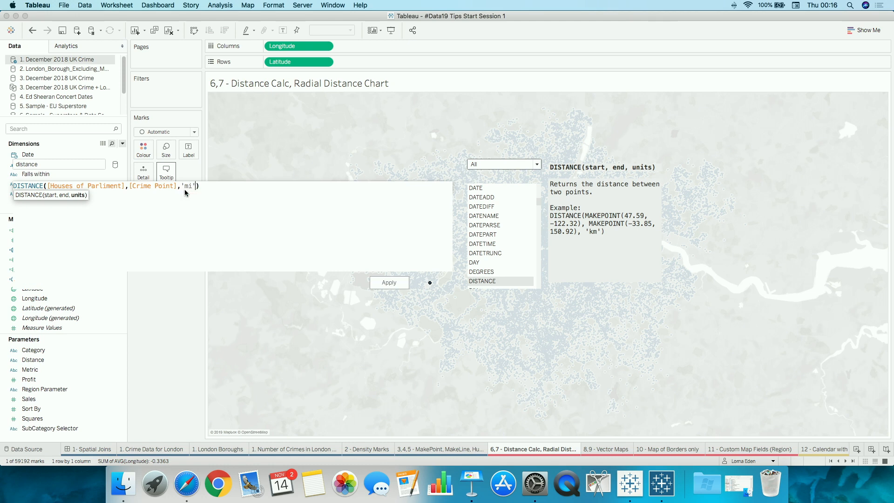
pyautogui.click(429, 282)
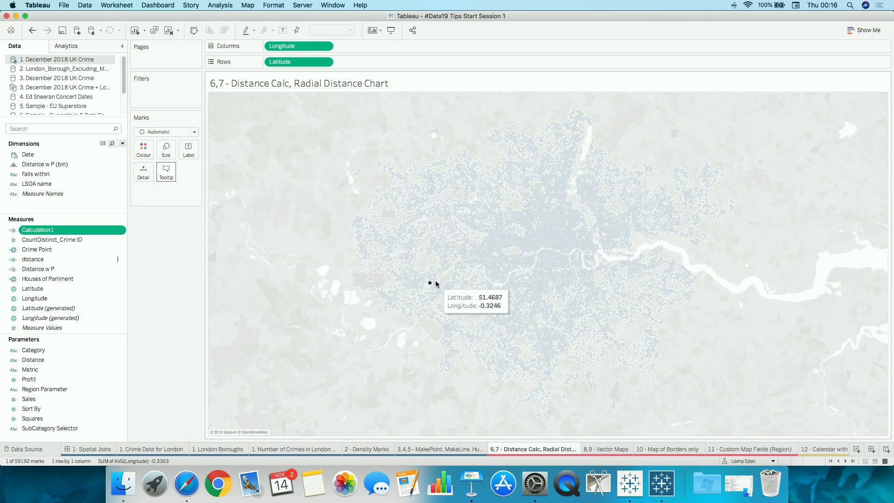
pyautogui.rightClick(75, 260)
pyautogui.click(98, 305)
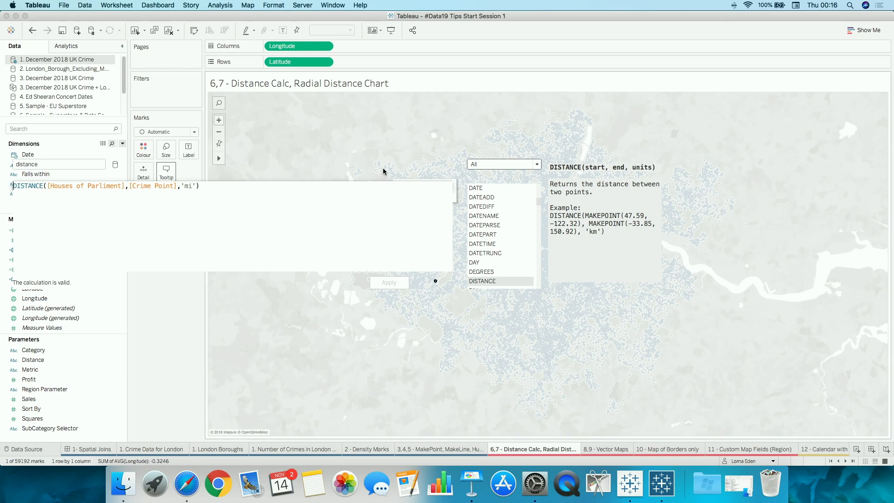
# Switch to System Preferences and choose which display the Built-in Retina Display is optimized for
pyautogui.hotkey('ctrl', 'Left')
pyautogui.hotkey('ctrl', 'Right')
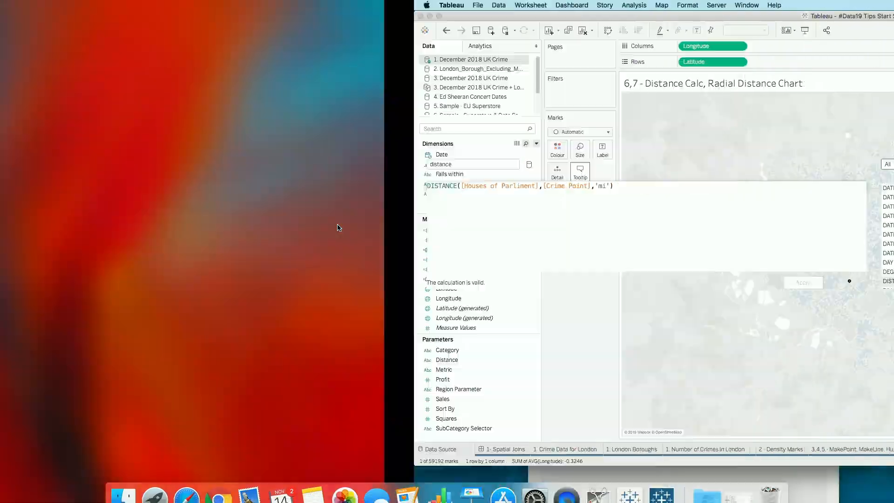
pyautogui.click(534, 483)
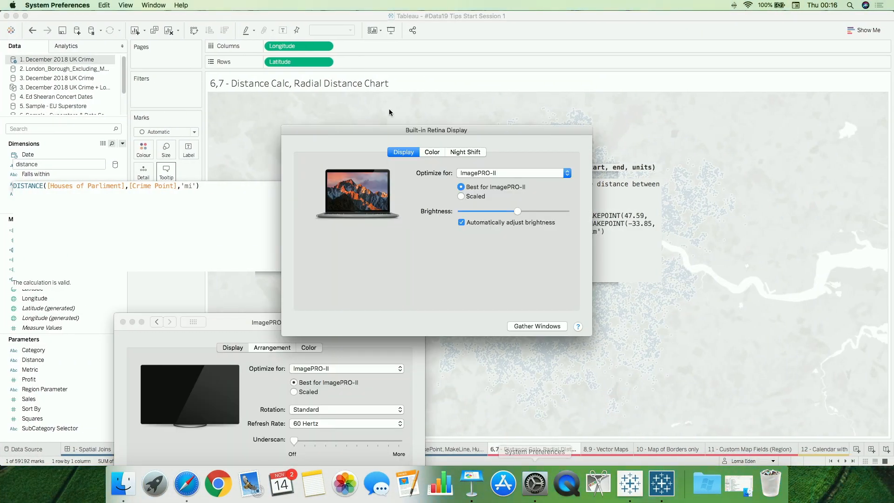
pyautogui.click(510, 173)
pyautogui.click(507, 166)
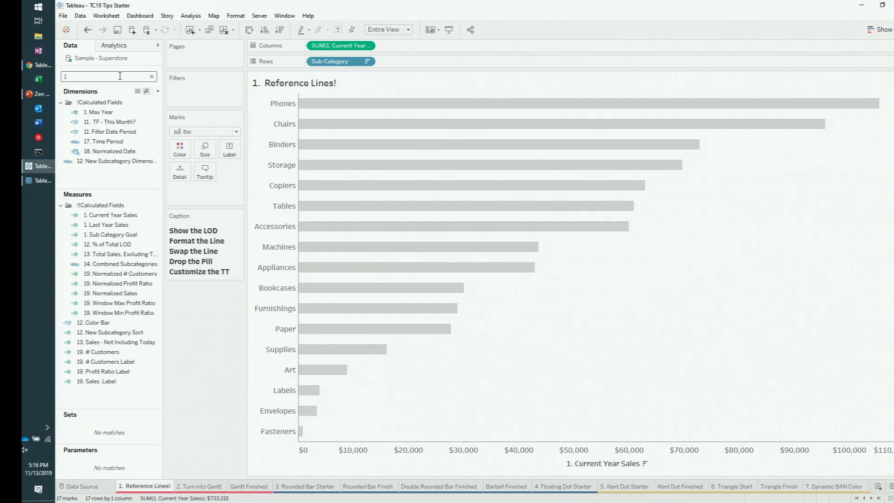
# Open the 1. Max Year calculated field, enlarge its formula text to examine it, and close the editor
pyautogui.click(105, 113)
pyautogui.rightClick(111, 113)
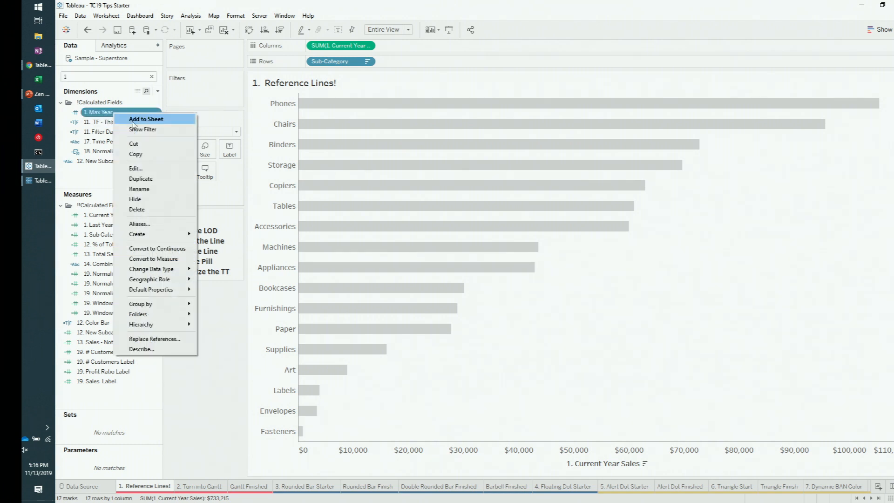
pyautogui.click(182, 169)
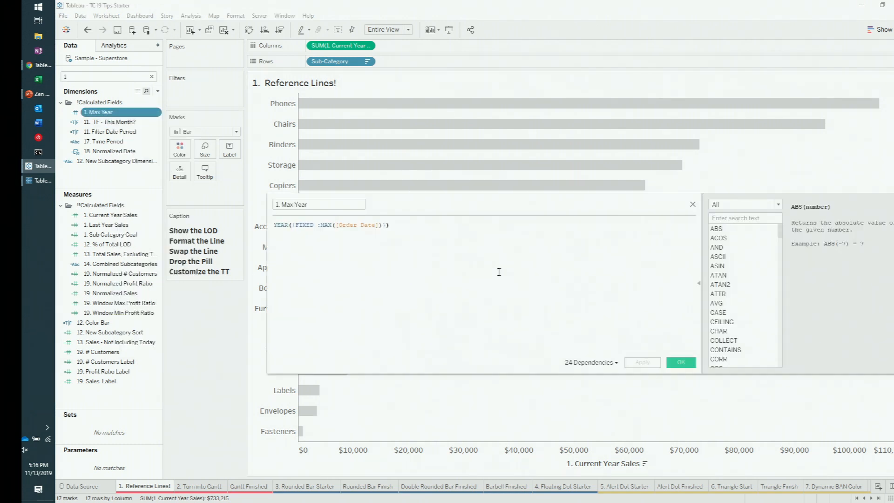
pyautogui.scroll(3, 505, 263)
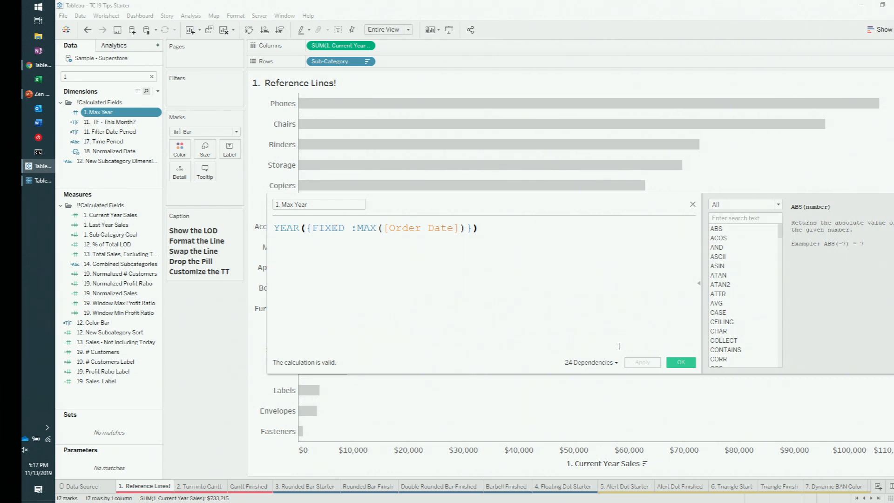
pyautogui.click(678, 362)
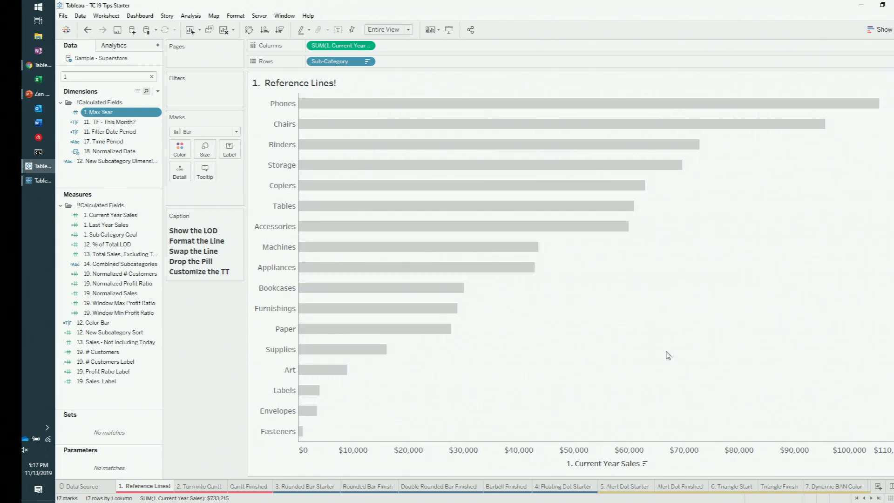
# Examine the 1. Current Year Sales formula and the description of the 1. Max Year field it references
pyautogui.rightClick(93, 217)
pyautogui.click(139, 275)
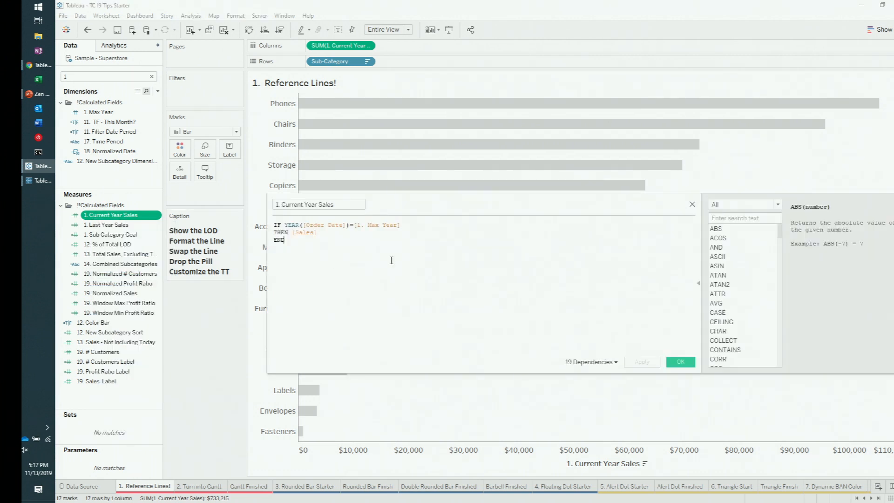
pyautogui.scroll(4, 523, 272)
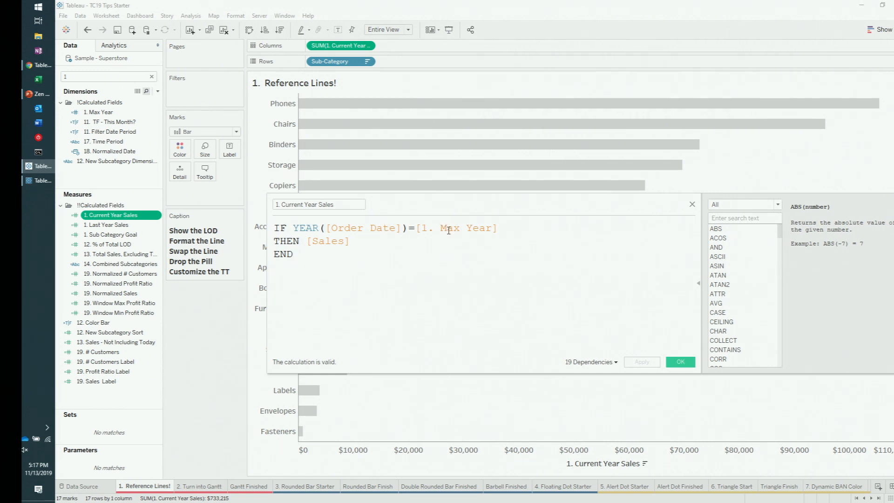
pyautogui.click(449, 230)
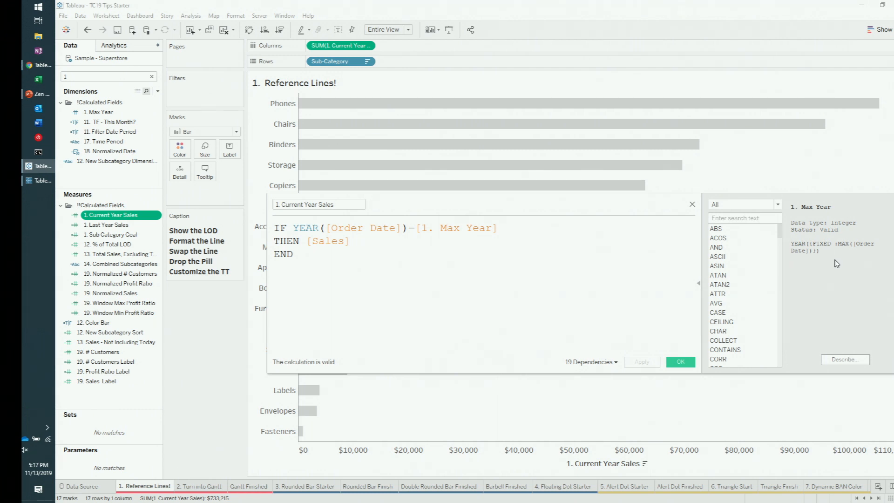
pyautogui.click(845, 359)
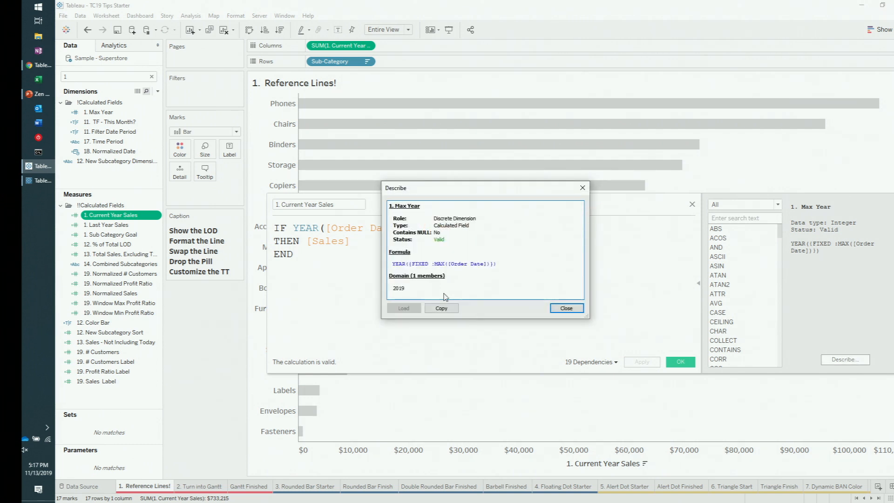
pyautogui.click(566, 308)
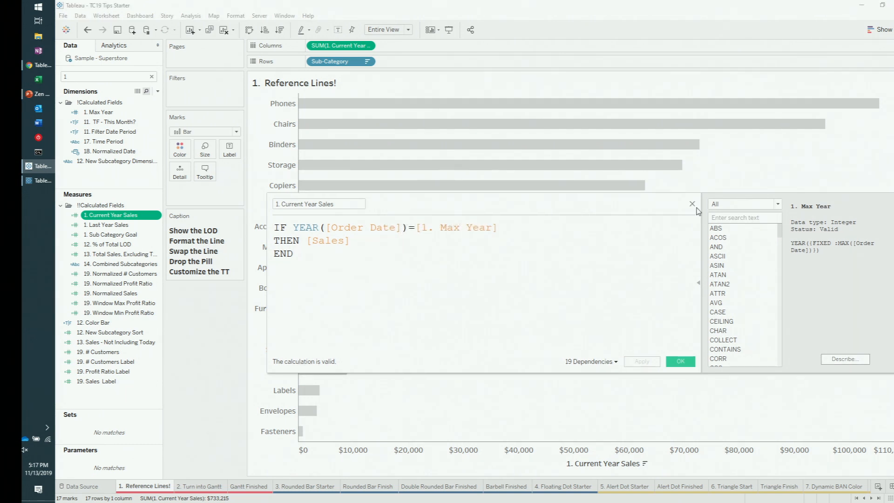
pyautogui.click(692, 204)
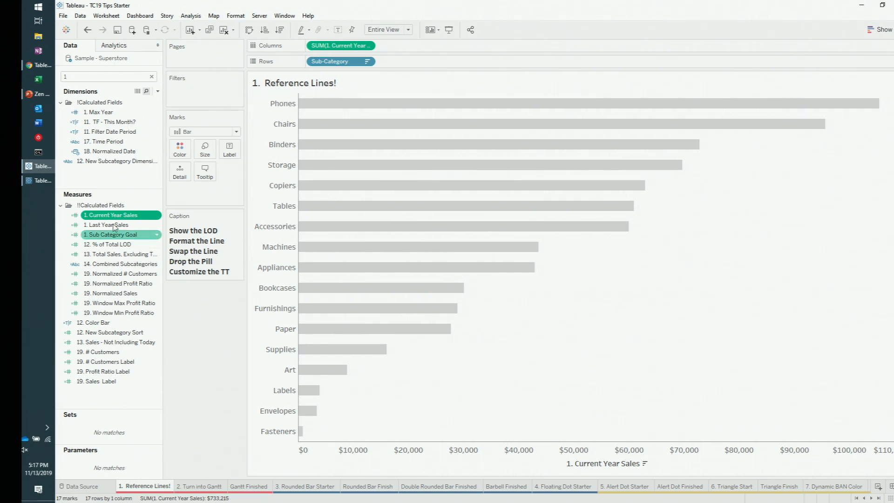
# Add 1. Last Year Sales as mark detail and start a Current Year Sales axis reference line using SUM(1. Last Year Sales)
pyautogui.moveTo(114, 226); pyautogui.dragTo(175, 175)
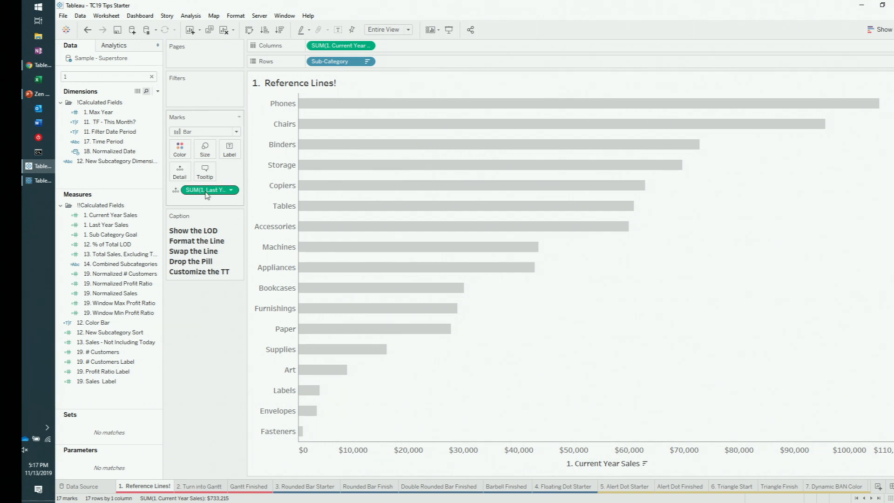
pyautogui.rightClick(458, 453)
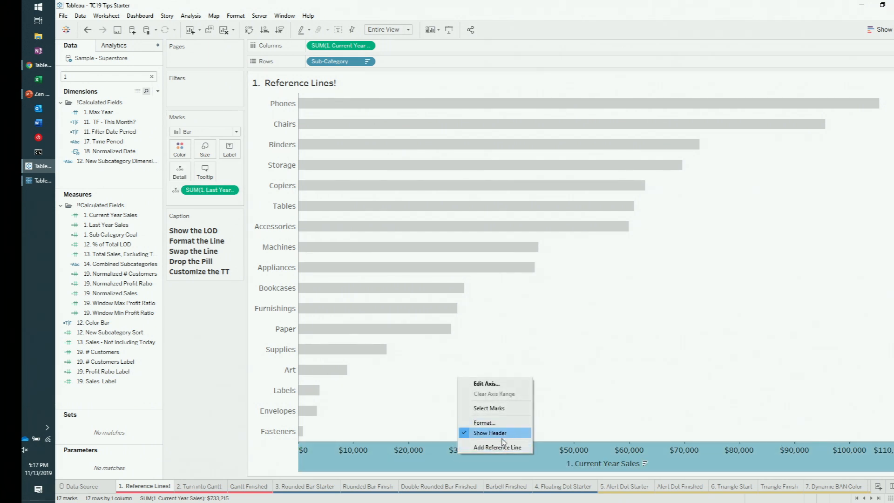
pyautogui.click(501, 447)
pyautogui.click(469, 209)
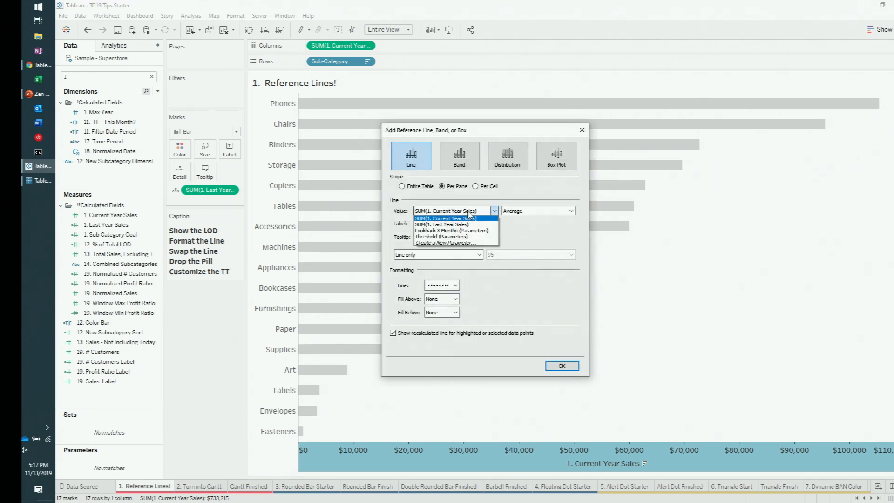
pyautogui.click(468, 222)
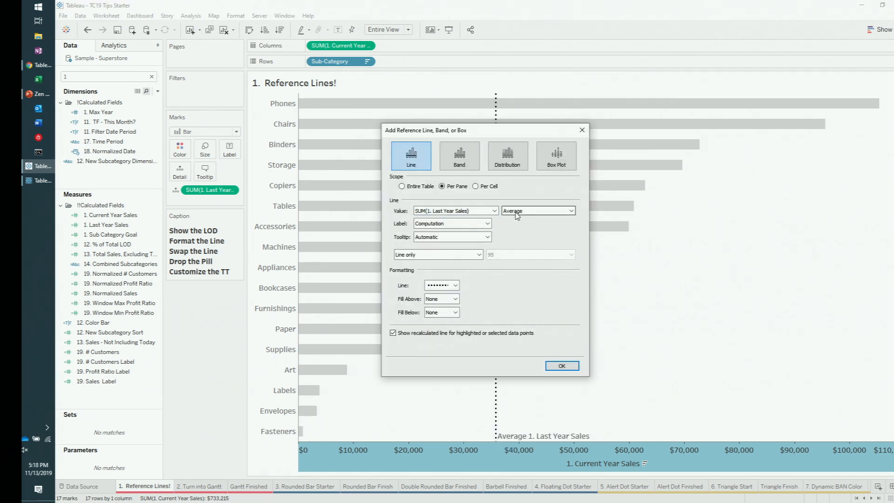
# Set the reference line's aggregation to Sum, its scope to Per Cell, and its label to Value
pyautogui.click(516, 211)
pyautogui.click(517, 227)
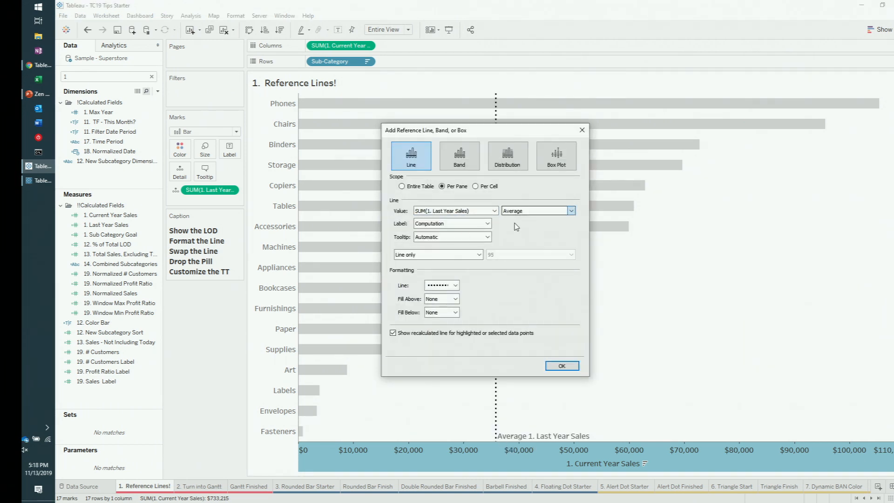
pyautogui.click(476, 186)
pyautogui.click(471, 224)
pyautogui.click(466, 243)
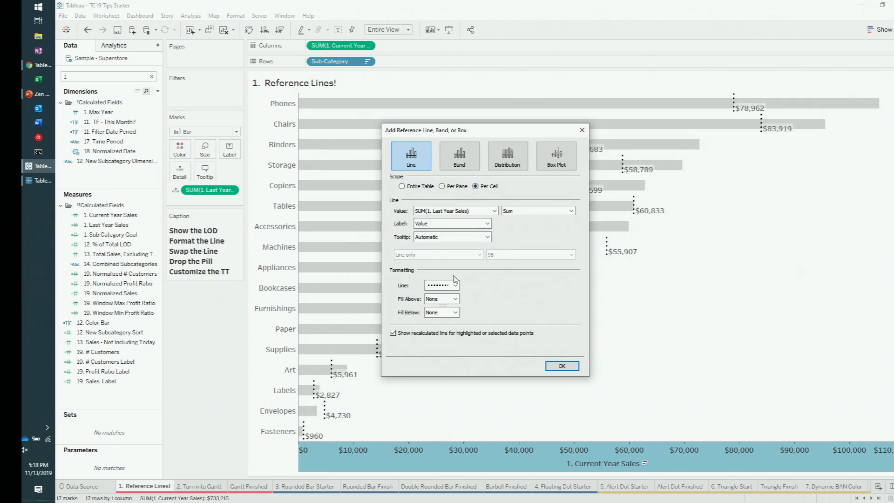
# Color the dotted Last Year Sales reference line orange and finish adding it
pyautogui.click(455, 284)
pyautogui.click(449, 362)
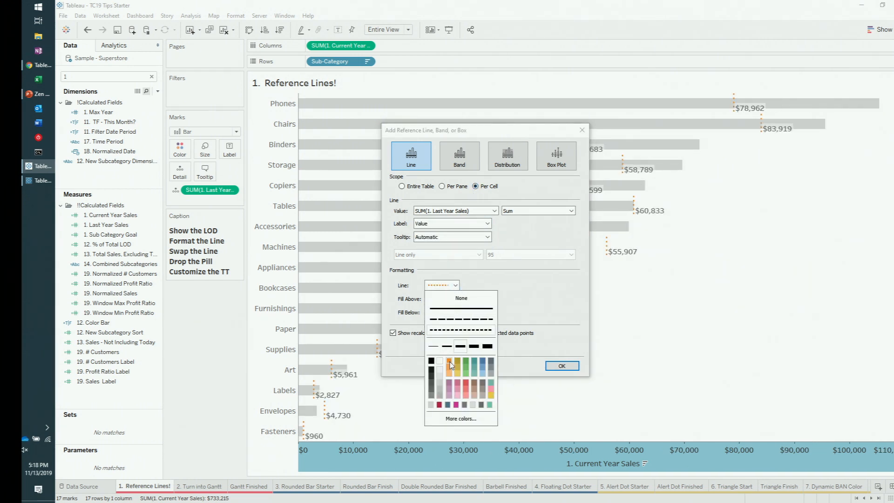
pyautogui.click(536, 298)
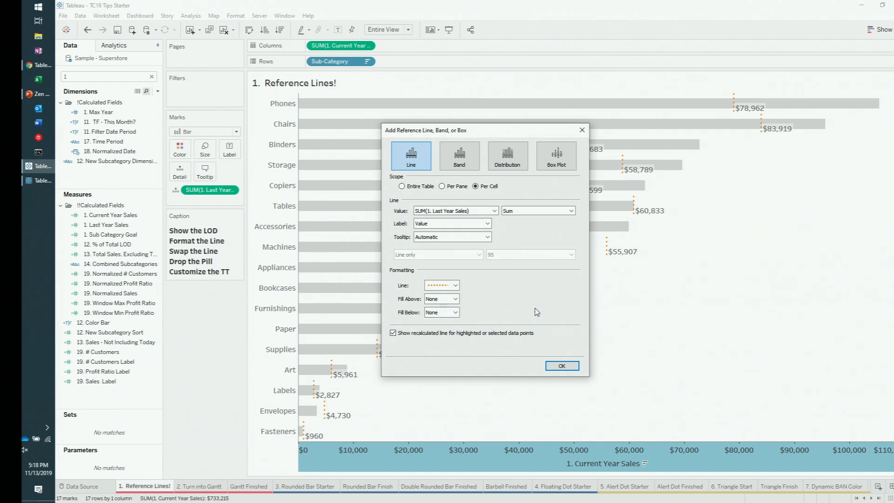
pyautogui.click(560, 365)
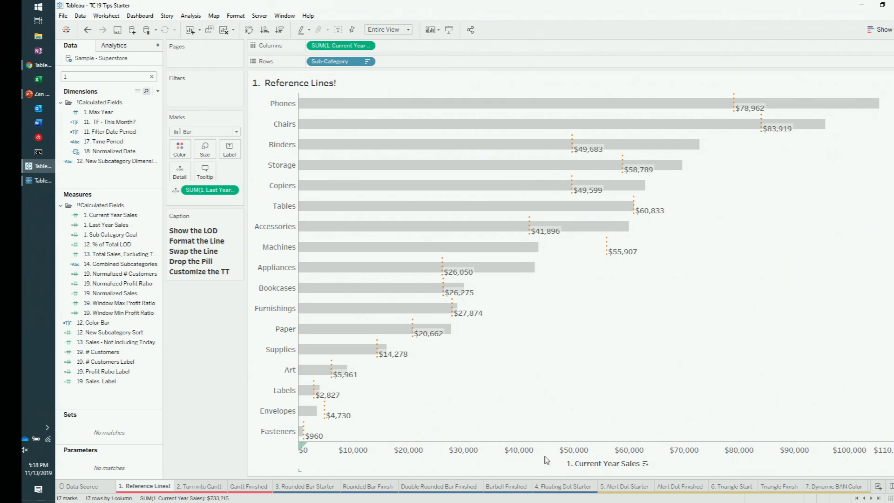
# Swap the Current Year Sales axis field with the Last Year Sales reference line field, and swap them back
pyautogui.rightClick(549, 459)
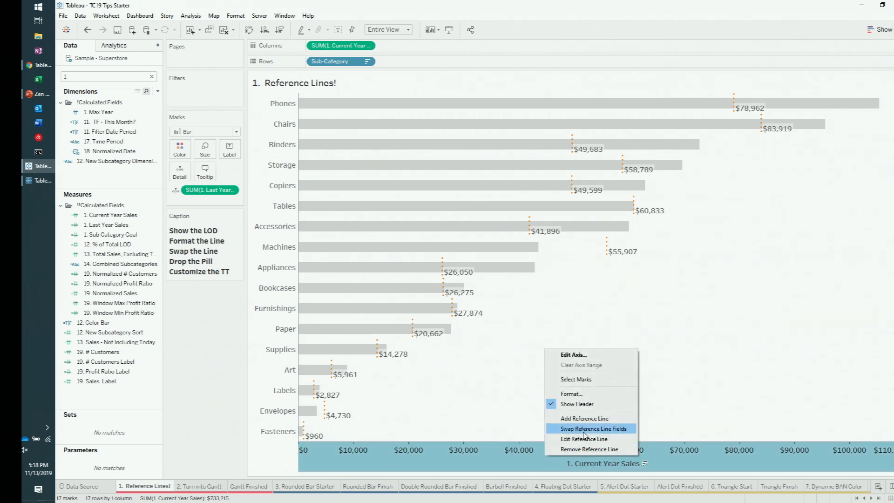
pyautogui.click(584, 429)
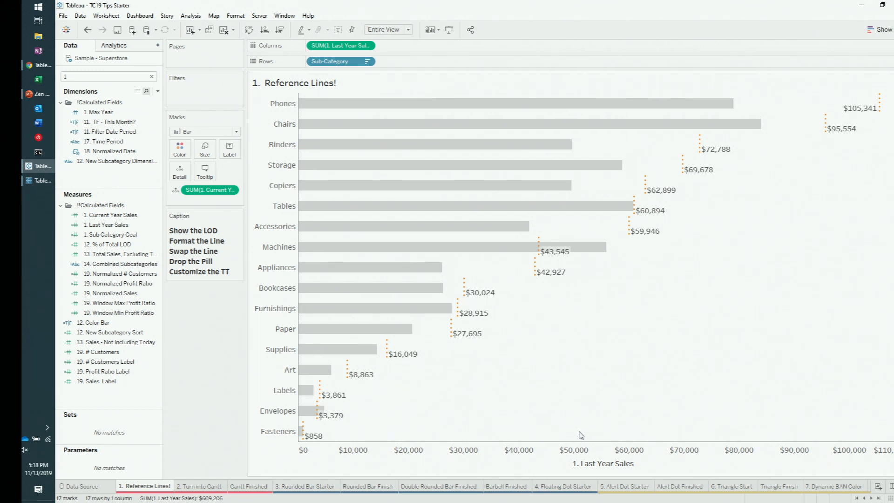
pyautogui.rightClick(552, 460)
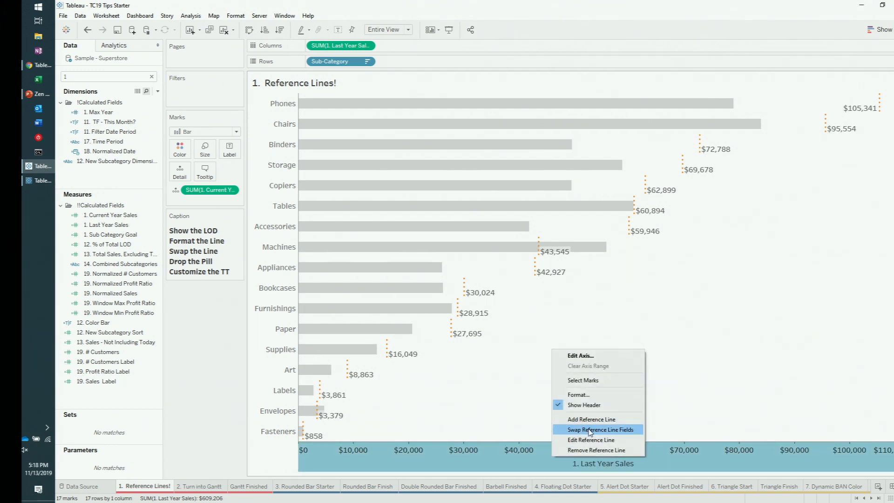
pyautogui.click(590, 430)
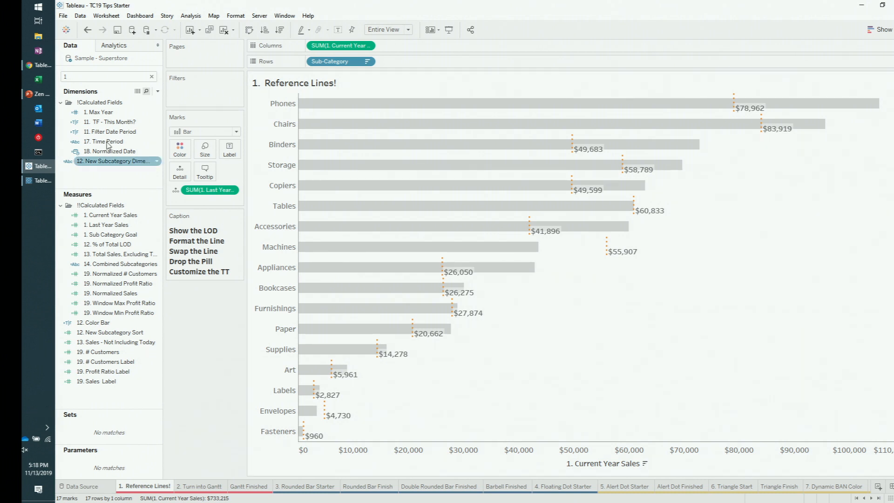
# Replace 1. Last Year Sales with 1. Sub Category Goal as the mark detail that drives the reference line
pyautogui.click(115, 80)
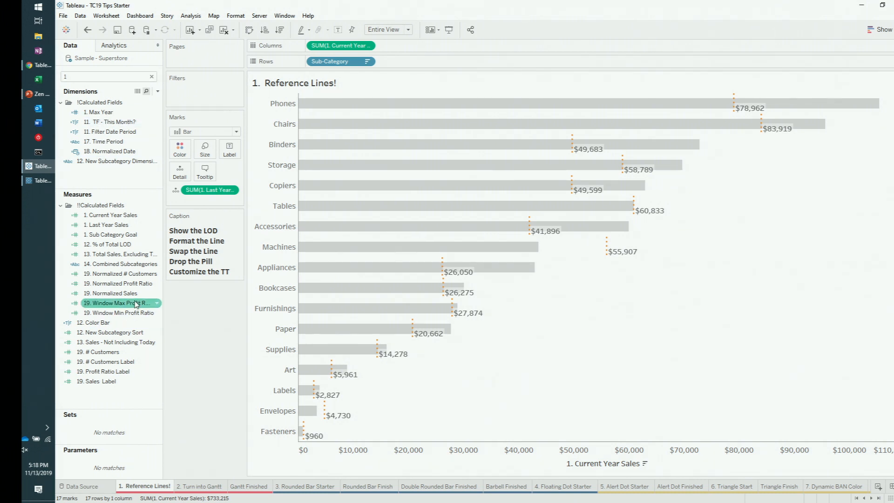
pyautogui.click(123, 236)
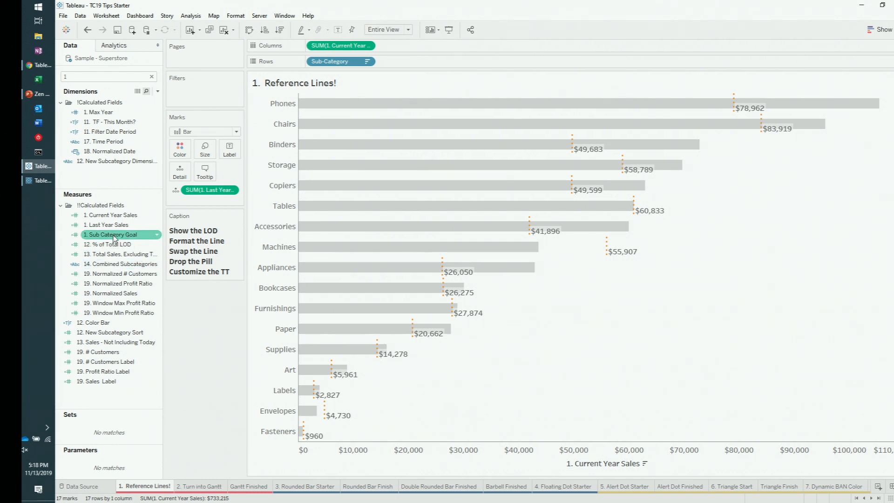
pyautogui.moveTo(115, 239); pyautogui.dragTo(217, 192)
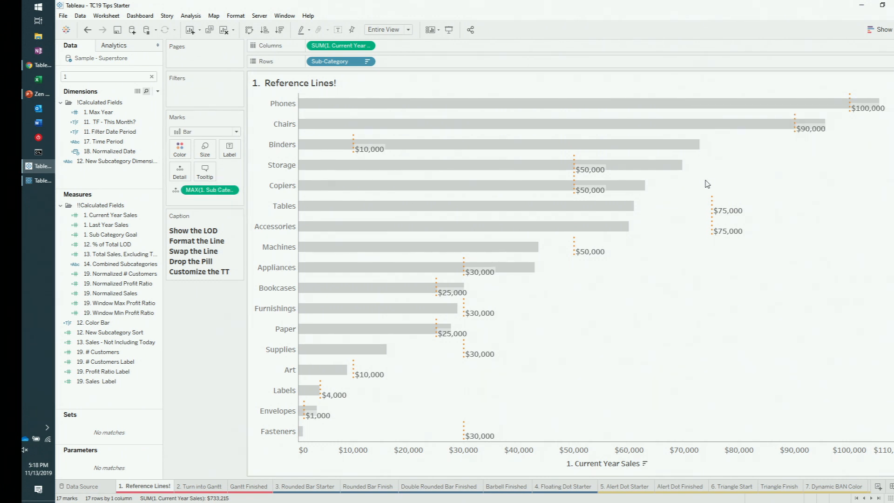
# Give the Sub Category Goal reference line a custom tooltip reading "the goal is <Value>"
pyautogui.rightClick(713, 206)
pyautogui.click(733, 211)
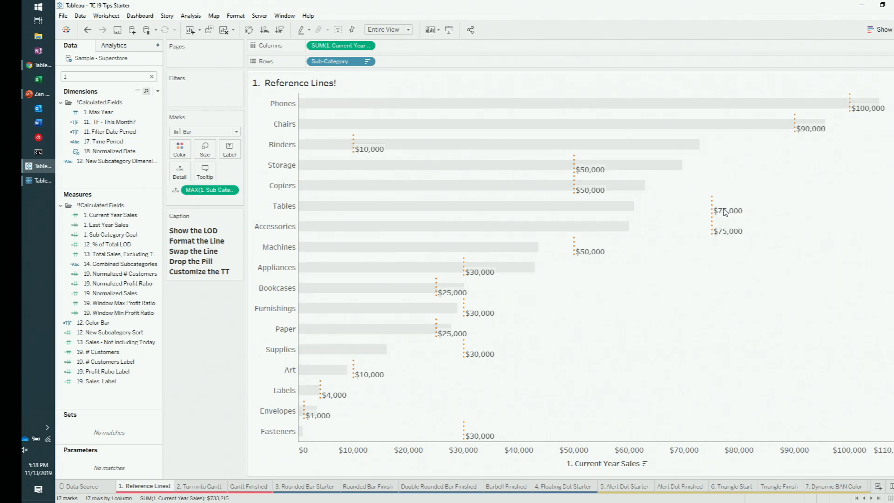
pyautogui.click(435, 237)
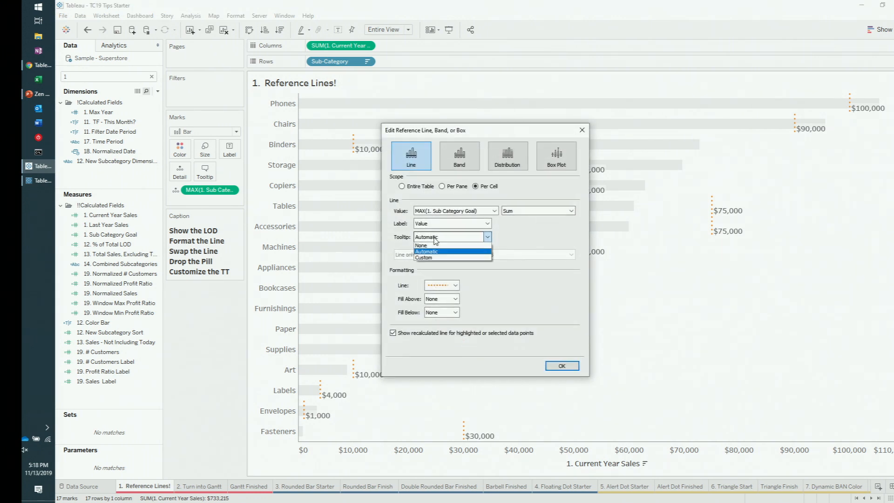
pyautogui.click(438, 257)
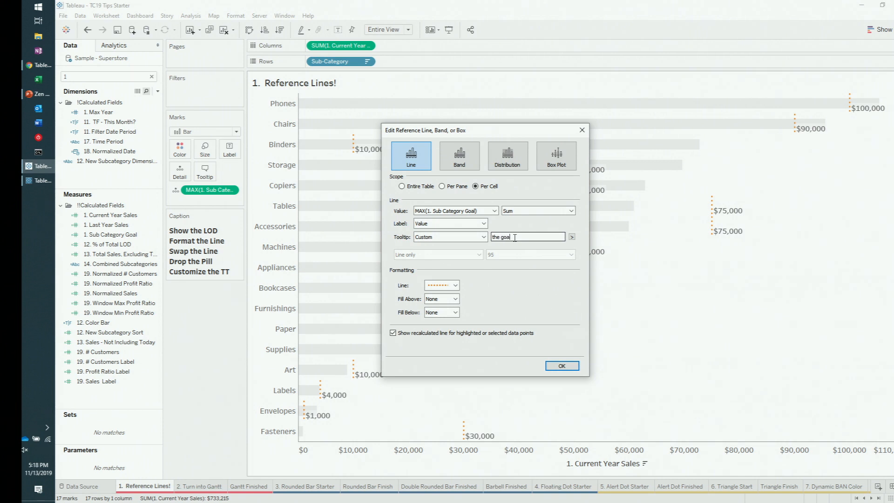
pyautogui.click(572, 237)
pyautogui.click(590, 277)
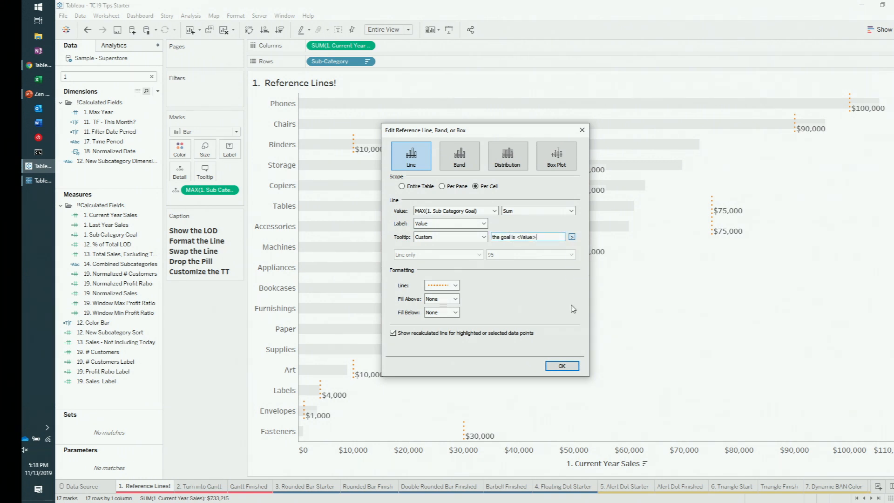
pyautogui.click(561, 366)
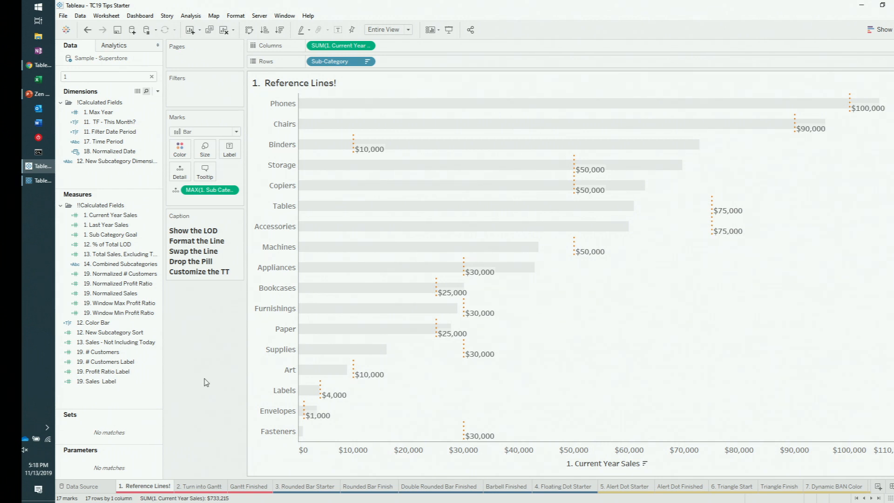
# On the 2. Turn into Gantt sheet, add 1. Sub Category Goal to Columns and combine it with Current Year Sales as a dual axis
pyautogui.click(200, 487)
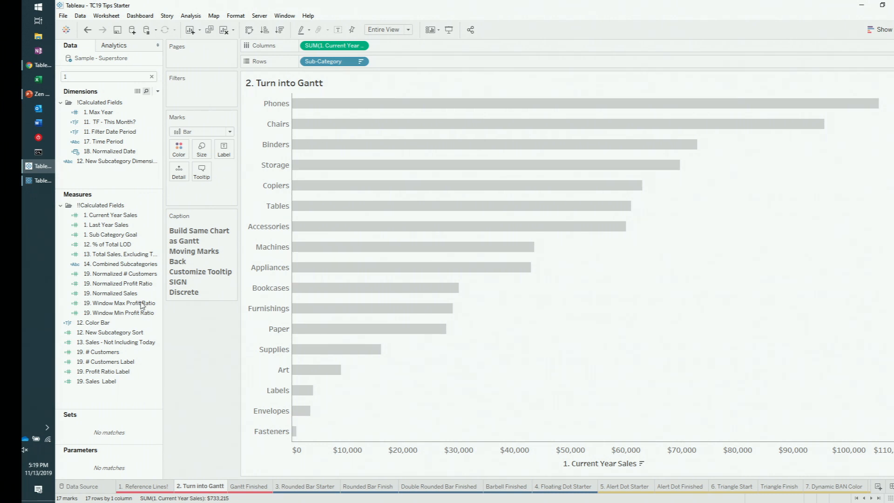
pyautogui.click(125, 234)
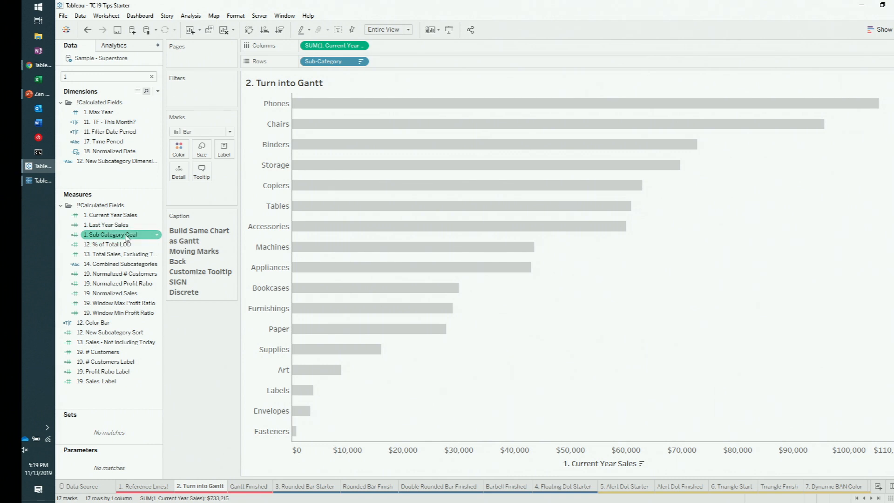
pyautogui.moveTo(119, 236); pyautogui.dragTo(465, 46)
pyautogui.rightClick(709, 454)
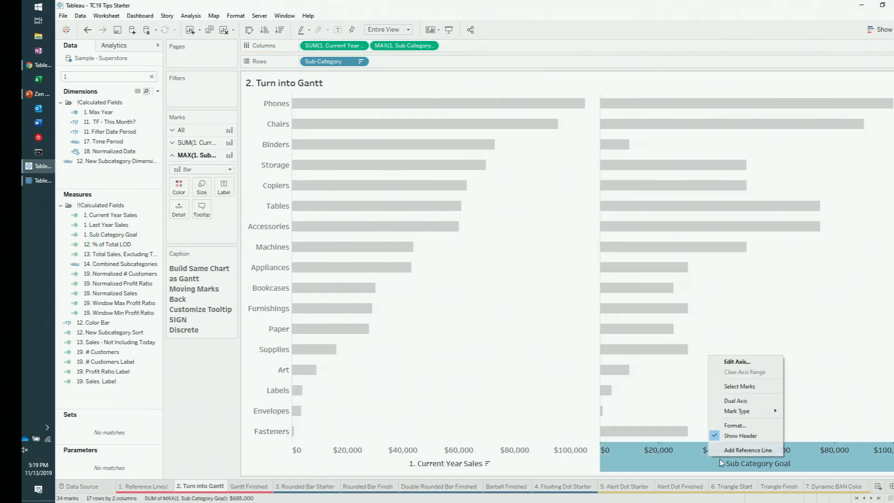
pyautogui.click(751, 401)
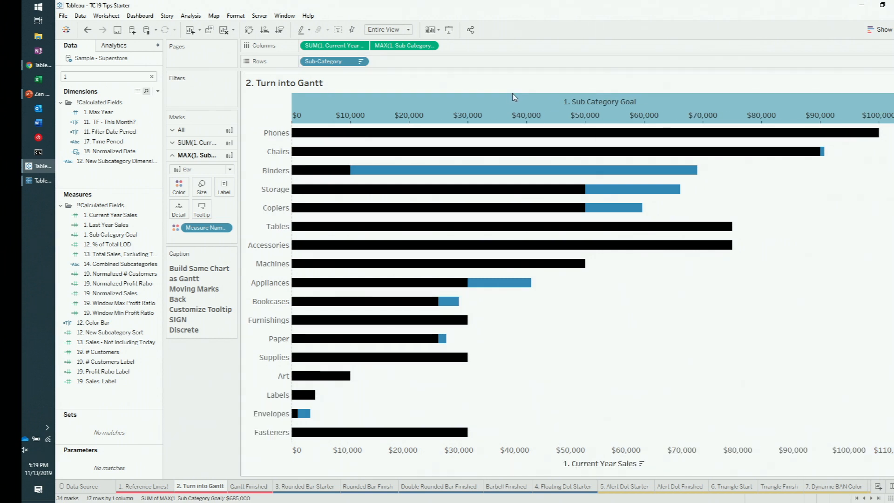
# Try placing Sub Category Goal before Current Year Sales on Columns, and undo the reordering
pyautogui.moveTo(513, 99)
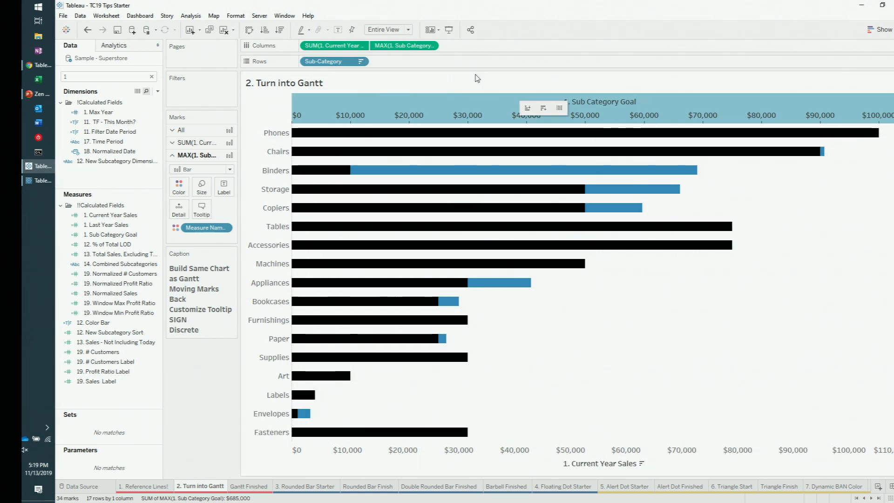
pyautogui.click(227, 228)
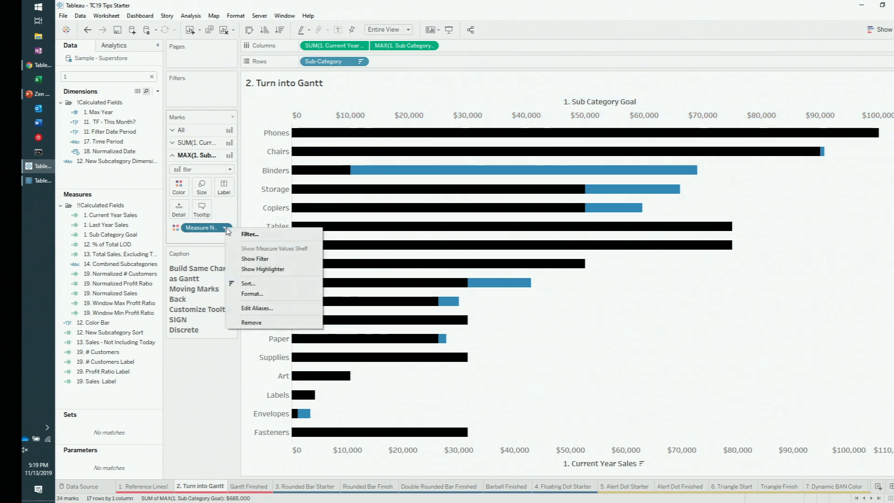
pyautogui.click(212, 386)
pyautogui.moveTo(573, 137)
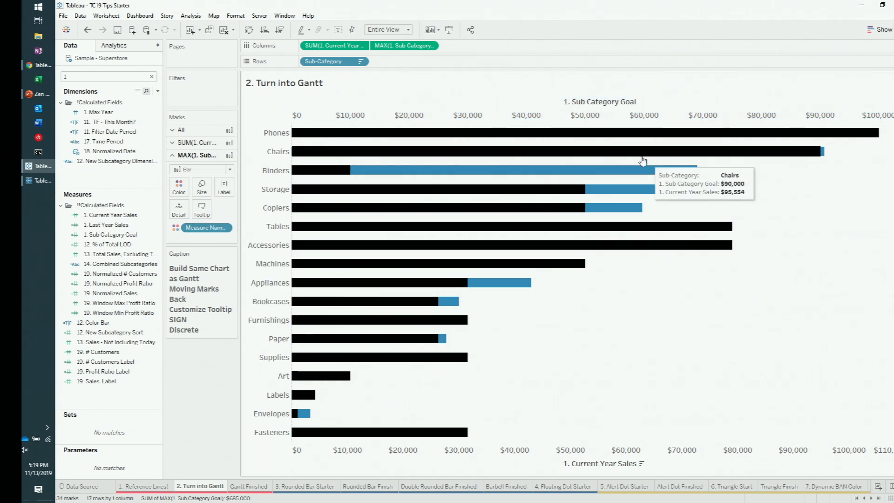
pyautogui.moveTo(338, 46); pyautogui.dragTo(500, 50)
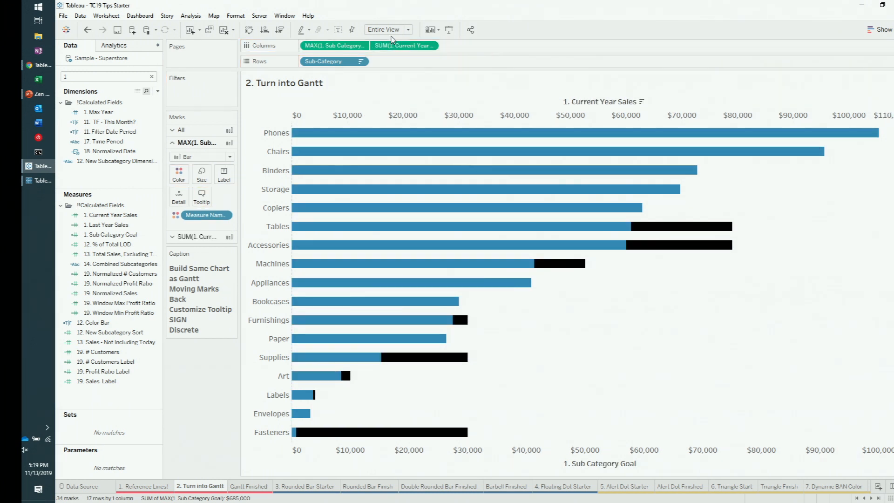
pyautogui.click(87, 30)
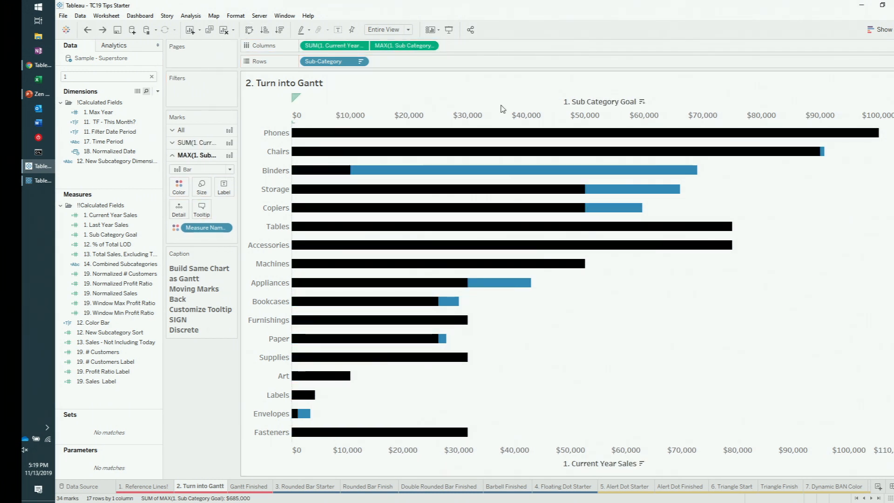
# Move the Sub Category Goal marks behind the Current Year Sales bars
pyautogui.rightClick(503, 109)
pyautogui.click(536, 171)
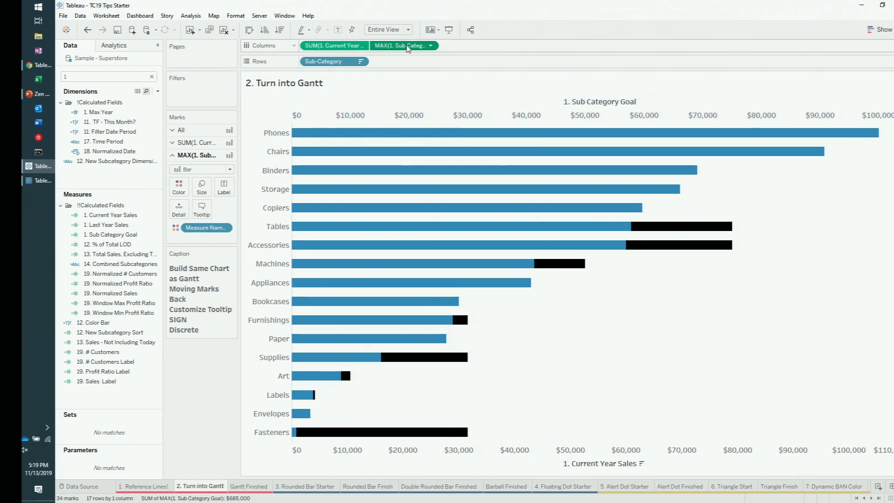
# Turn the Sub Category Goal marks into larger Gantt bars placed in front of the Current Year Sales bars
pyautogui.click(204, 170)
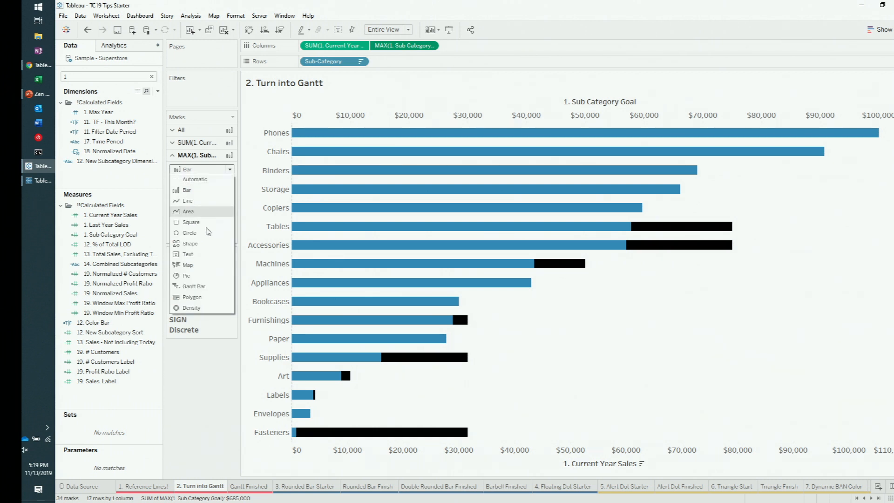
pyautogui.click(194, 287)
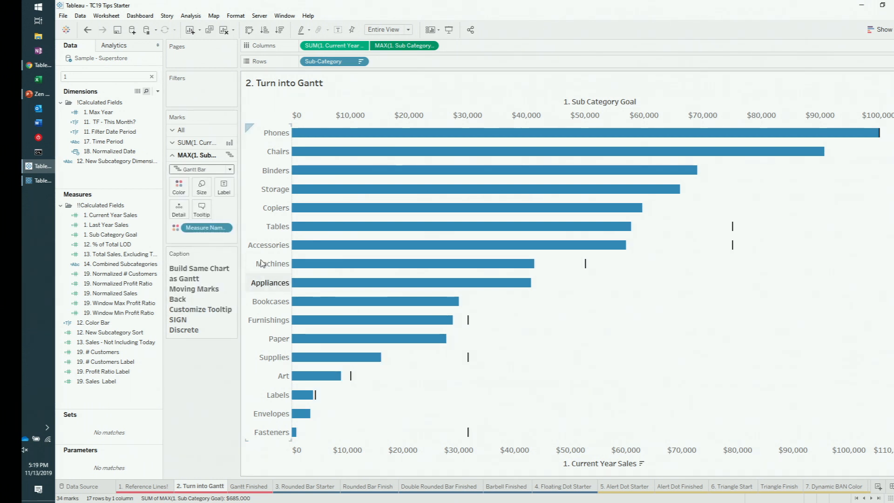
pyautogui.click(210, 188)
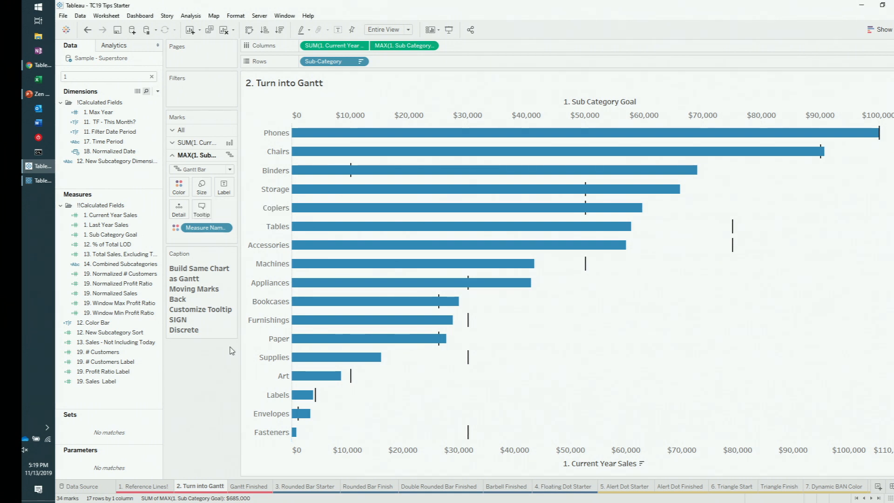
# Replace Sub Category Goal with 1. Last Year Sales on Columns and hide the Last Year Sales axis header
pyautogui.moveTo(733, 245)
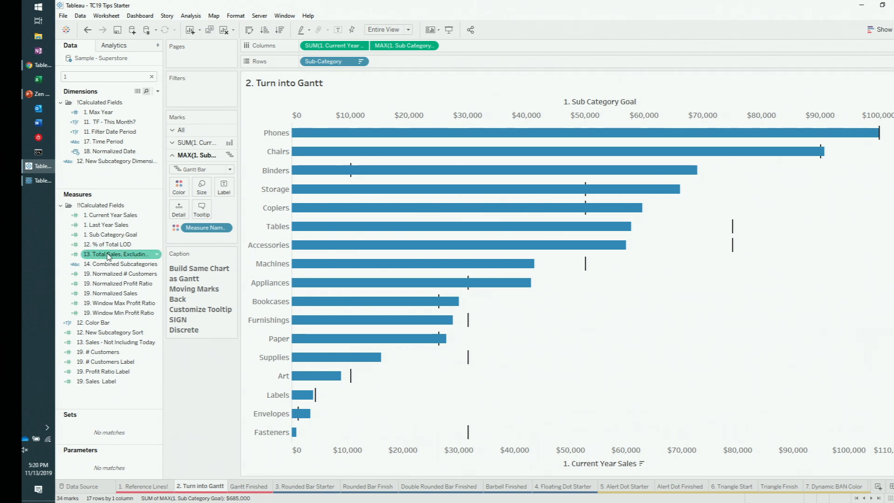
pyautogui.click(118, 235)
pyautogui.moveTo(110, 225); pyautogui.dragTo(403, 49)
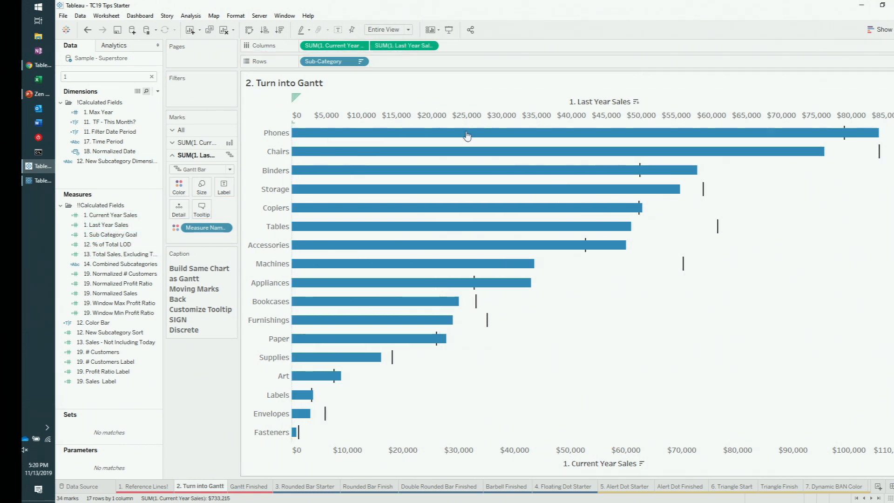
pyautogui.rightClick(491, 114)
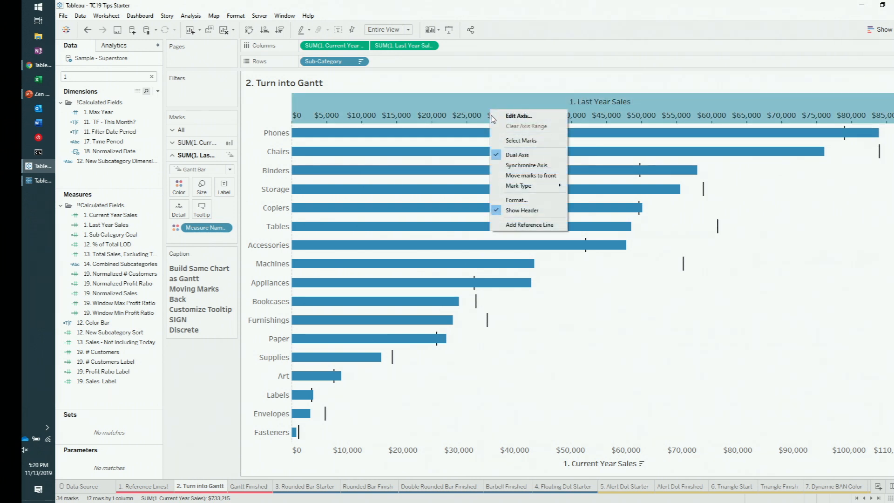
pyautogui.click(518, 211)
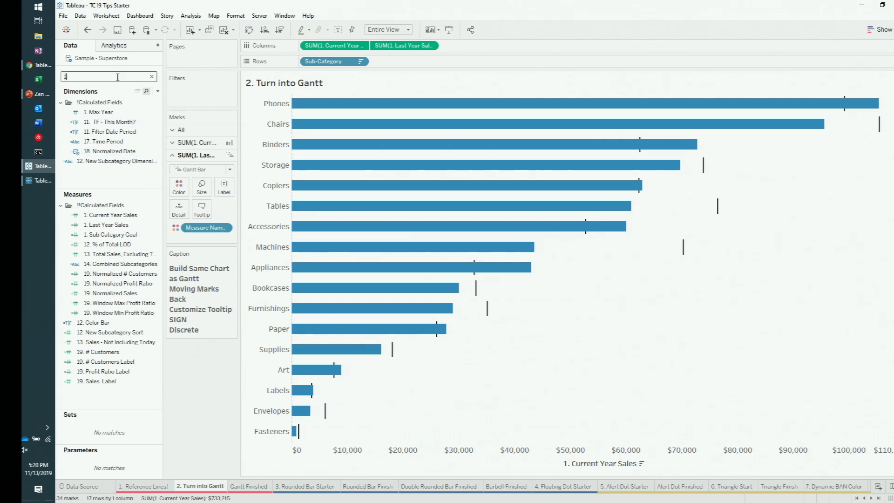
# Search the fields for 2, open the 2. Sales Results (Sign) calculation, and enlarge its formula text to examine it
pyautogui.press('BackSpace')
pyautogui.write('2')
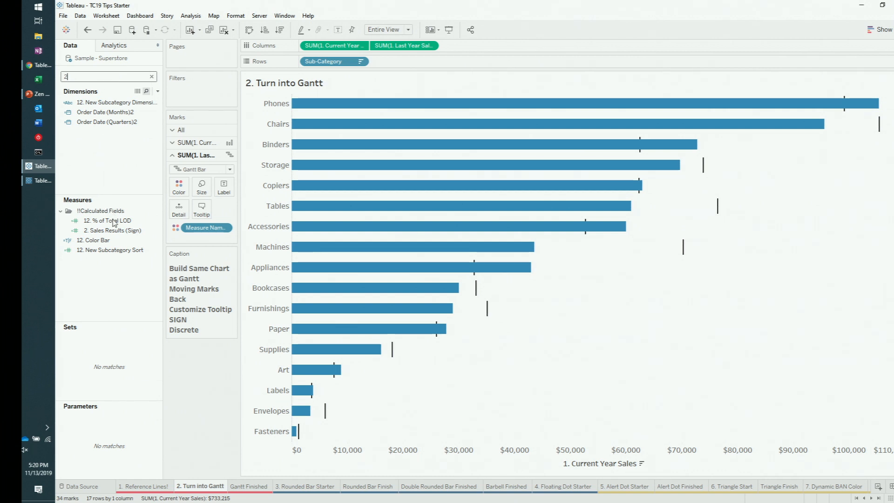
pyautogui.rightClick(120, 230)
pyautogui.click(140, 284)
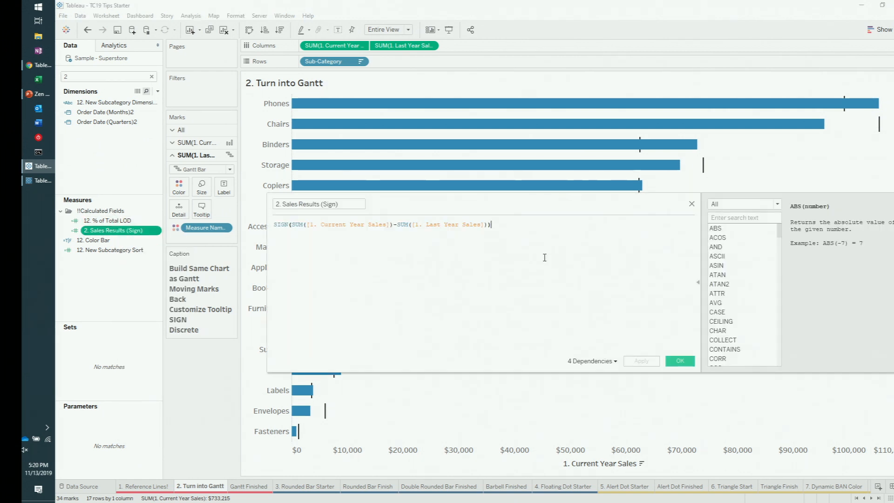
pyautogui.scroll(2, 584, 253)
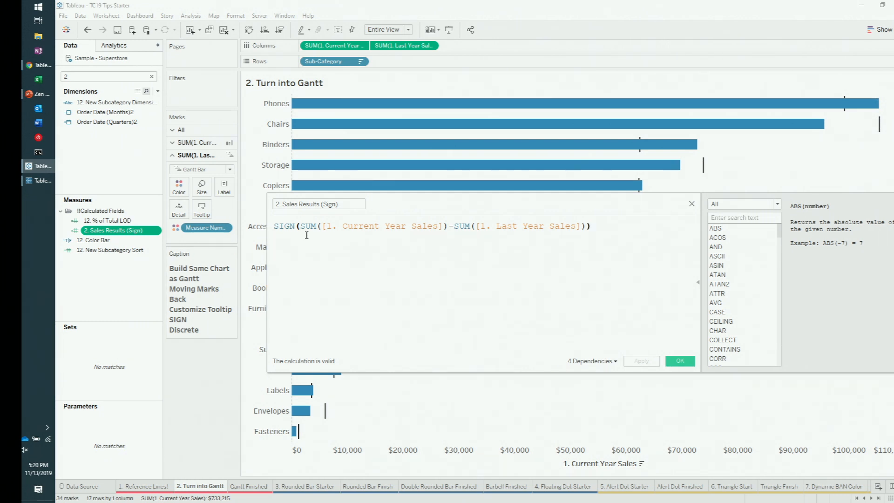
# Close the 2. Sales Results (Sign) calculation and color the Current Year Sales bars by it as a discrete field
pyautogui.click(289, 226)
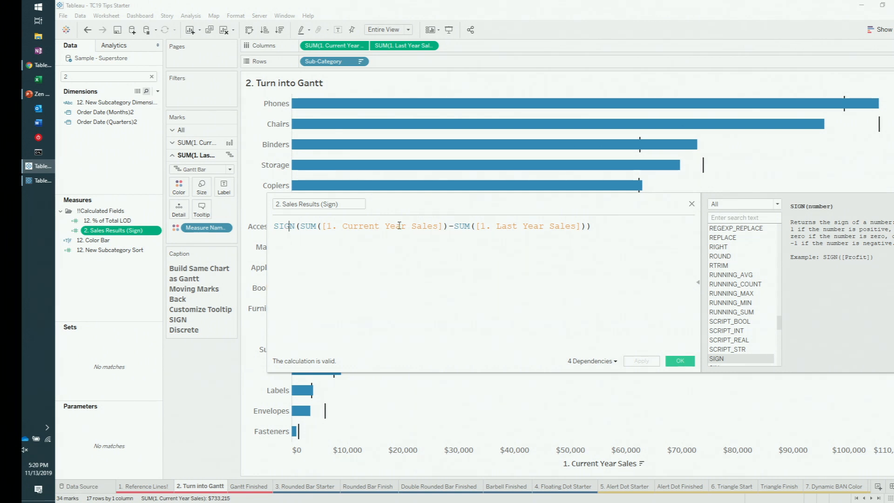
pyautogui.click(680, 361)
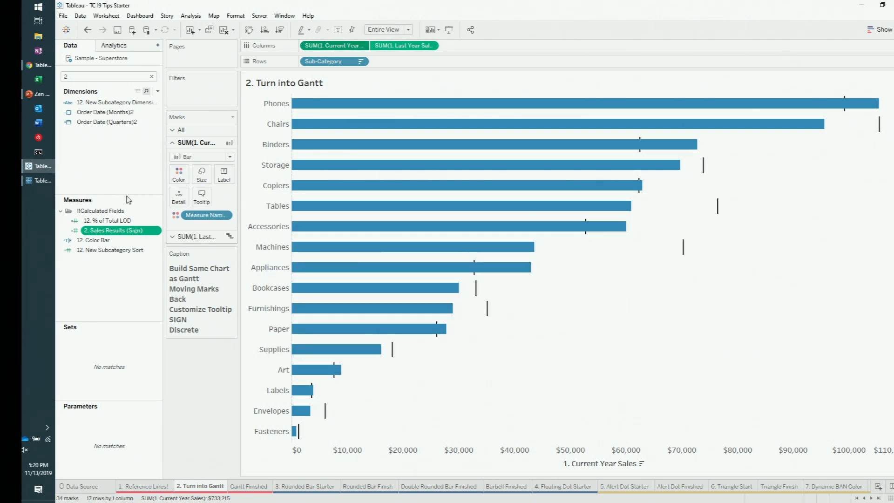
pyautogui.moveTo(111, 230); pyautogui.dragTo(179, 176)
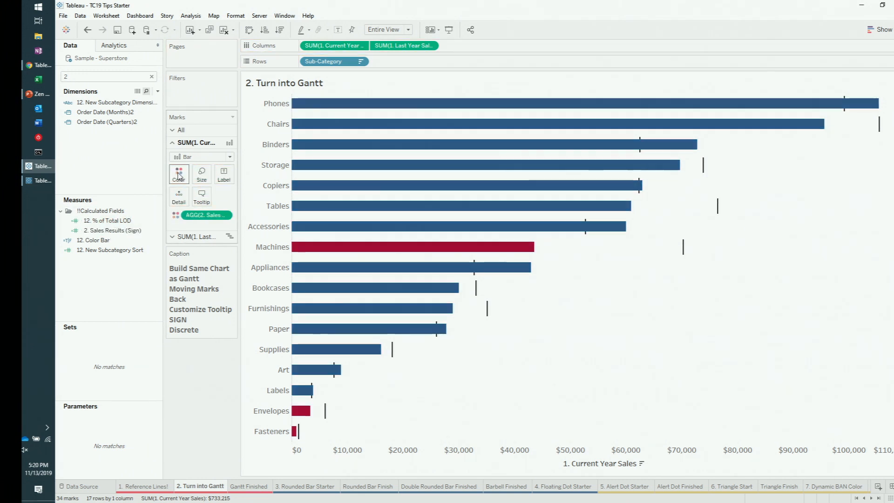
pyautogui.rightClick(199, 217)
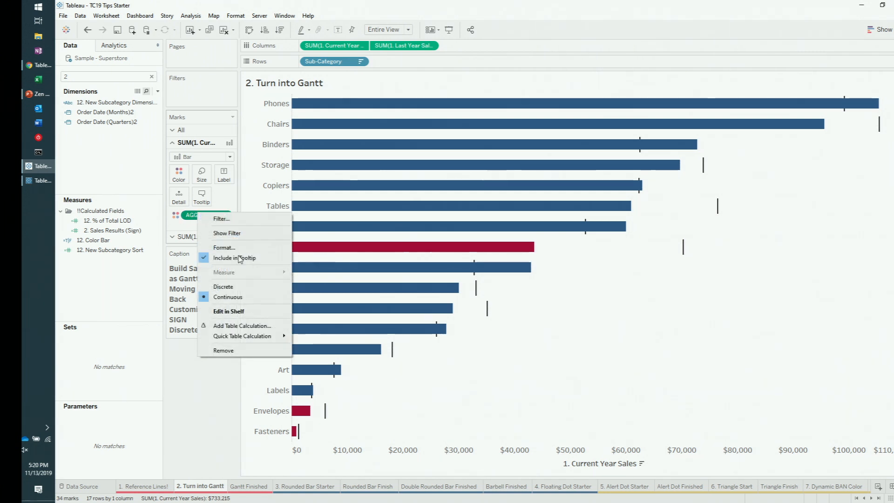
pyautogui.click(224, 286)
# Review the color assignments of the 2. Sales Results (Sign) values and close them
pyautogui.click(179, 174)
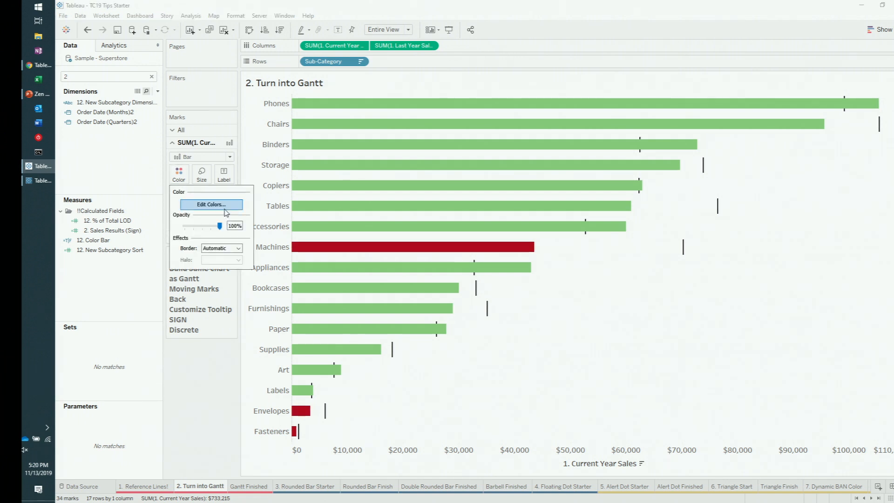
pyautogui.click(211, 205)
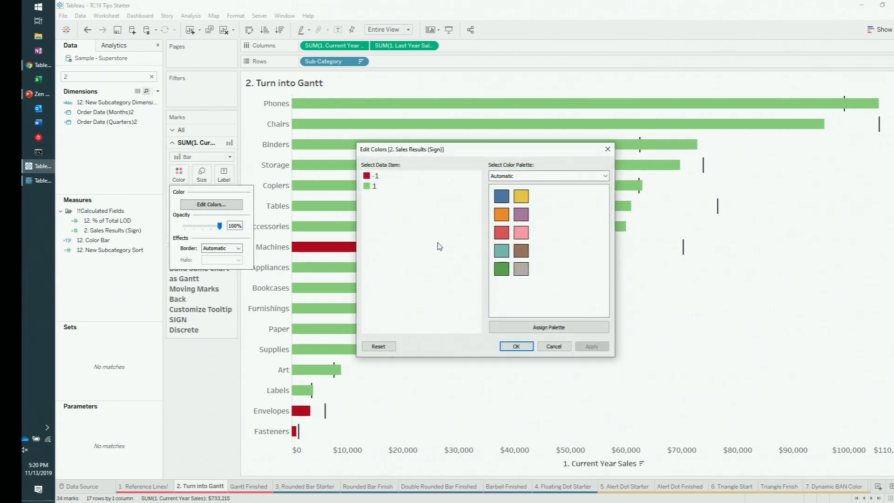
pyautogui.click(556, 349)
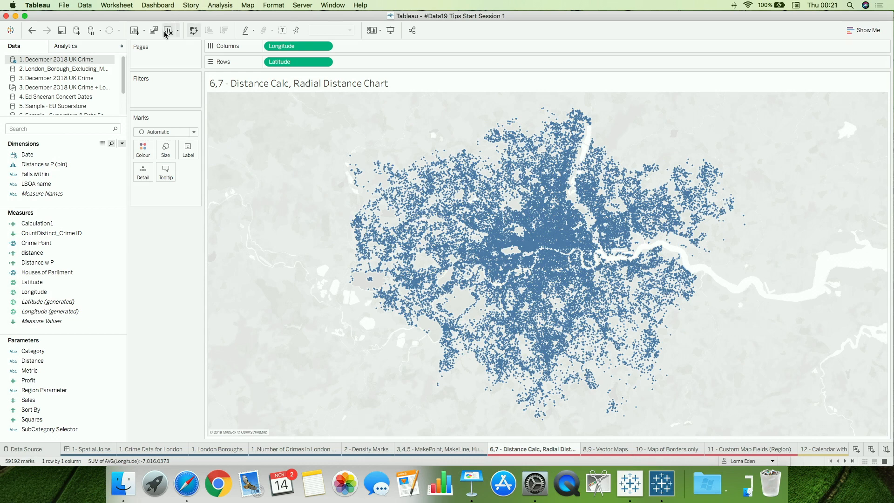
# On the 6,7 - Distance Calc sheet, open the distance calculation, examine its DISTANCE formula, and close it
pyautogui.click(55, 233)
pyautogui.click(62, 253)
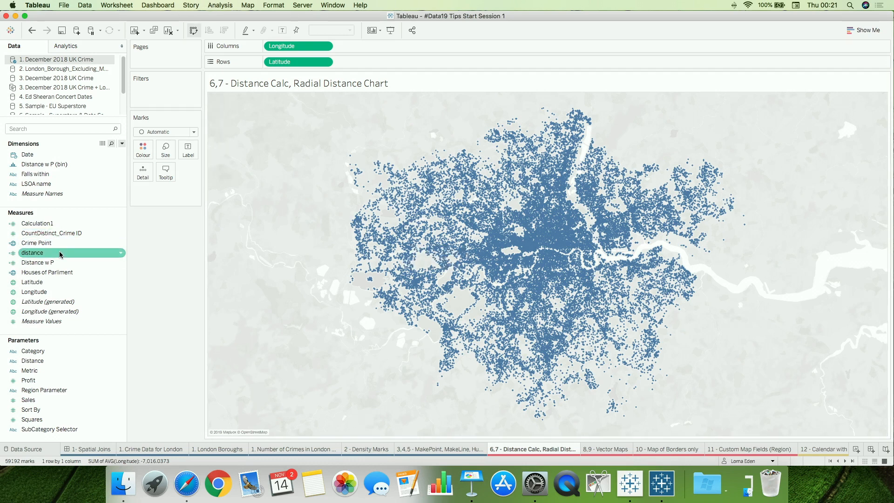
pyautogui.rightClick(64, 255)
pyautogui.click(90, 307)
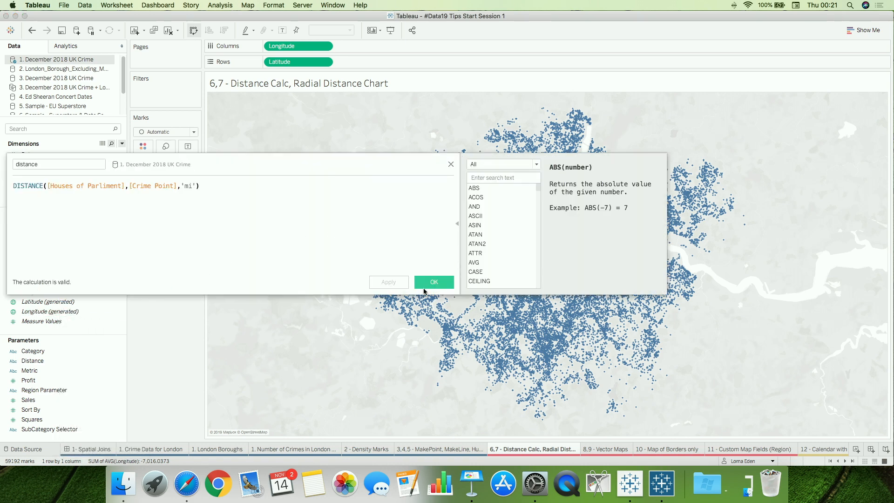
pyautogui.click(434, 282)
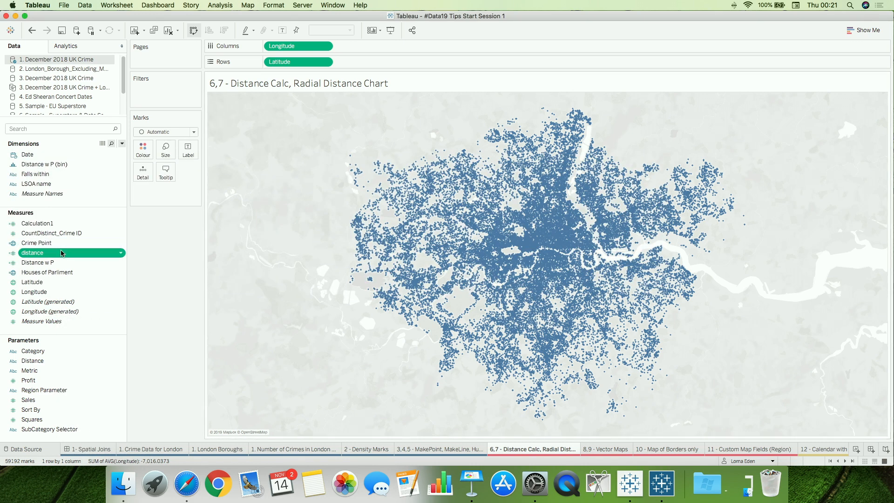
# Filter the crime map by distance with a range maximum of 5
pyautogui.moveTo(33, 253); pyautogui.dragTo(149, 105)
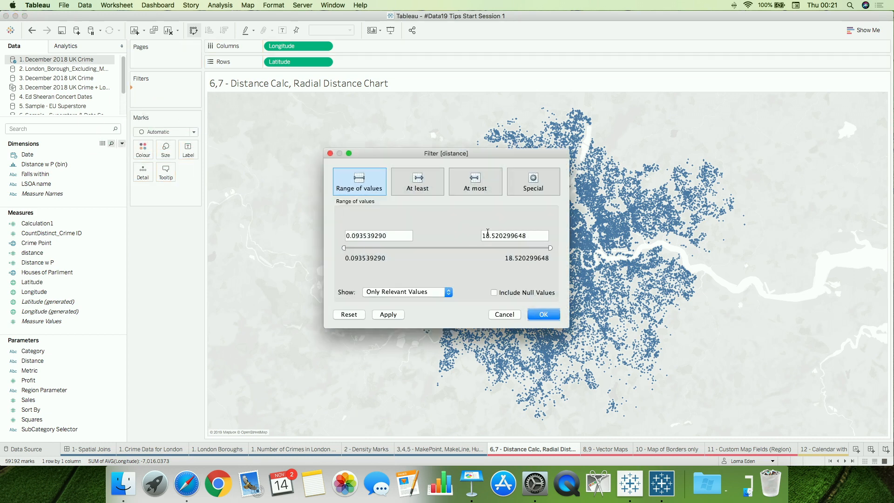
pyautogui.click(539, 232)
pyautogui.write('5')
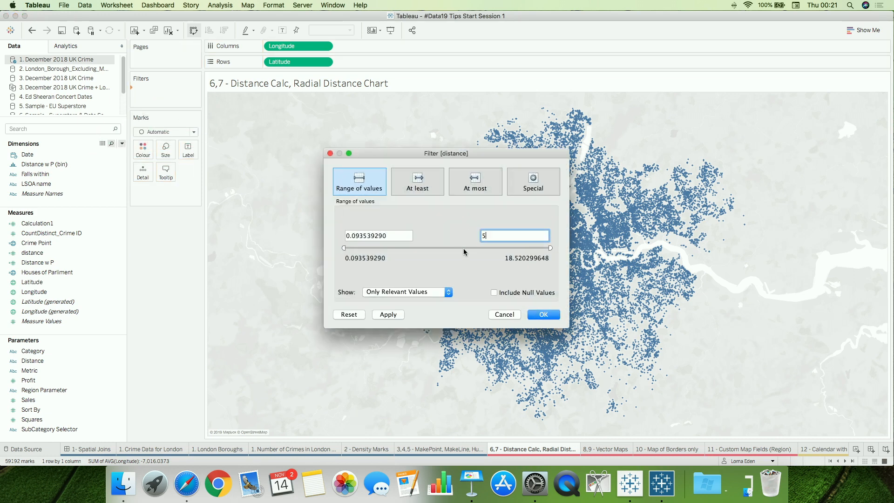
pyautogui.click(538, 313)
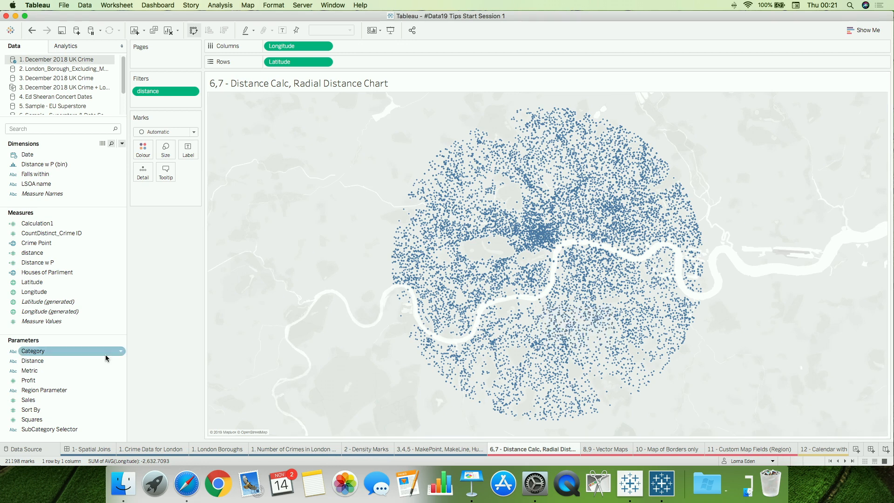
# Show the control for the Distance parameter and list its unit options
pyautogui.rightClick(75, 361)
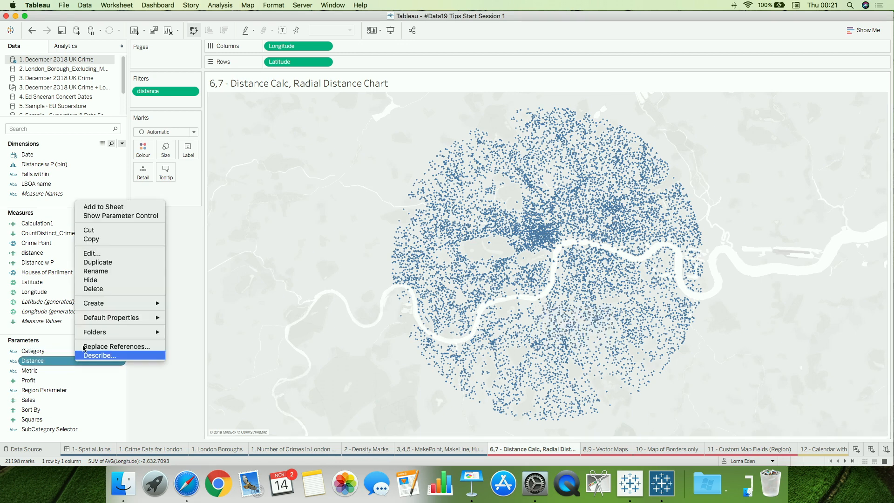
pyautogui.click(127, 217)
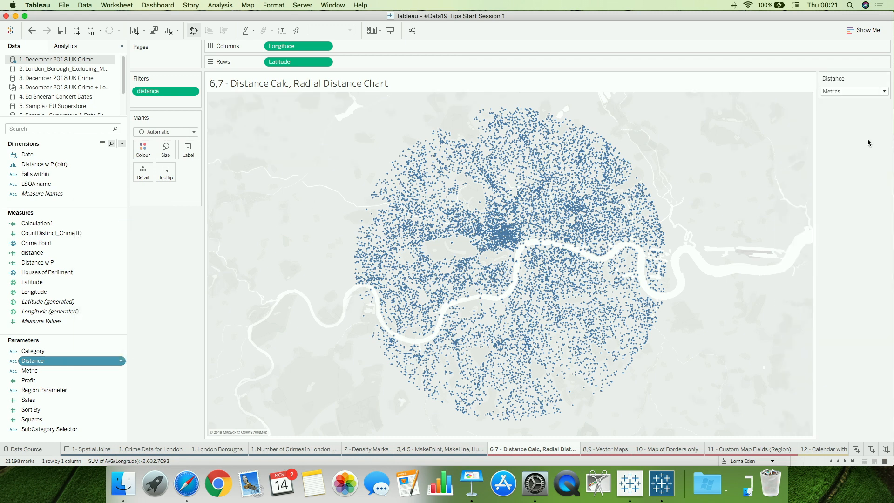
pyautogui.click(872, 90)
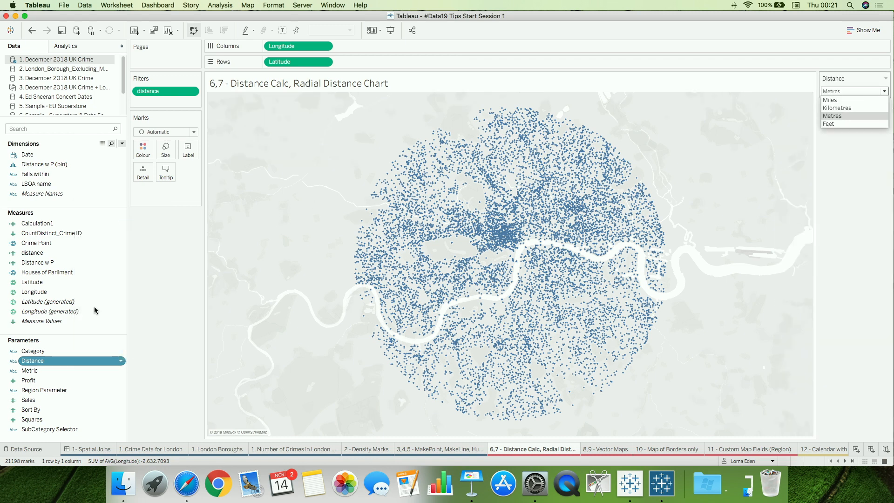
# Open the Distance w P calculation to examine how it uses the Distance parameter, and close it
pyautogui.click(37, 263)
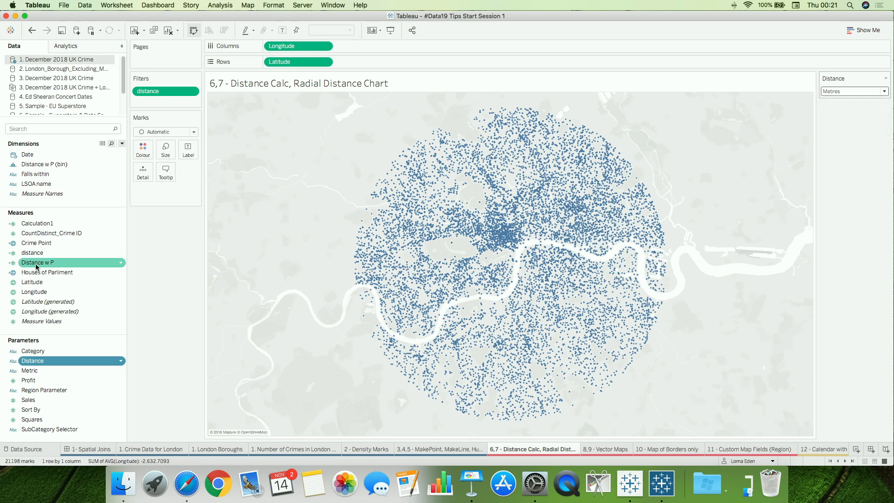
pyautogui.rightClick(36, 262)
pyautogui.click(58, 110)
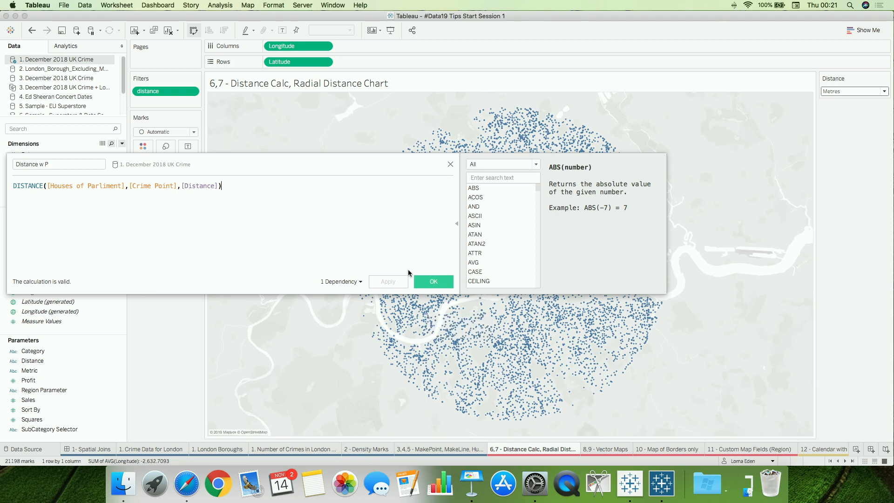
pyautogui.click(431, 281)
# Colour the crime points on the map by Distance w P, with the Distance parameter at Metres
pyautogui.moveTo(50, 263); pyautogui.dragTo(338, 179)
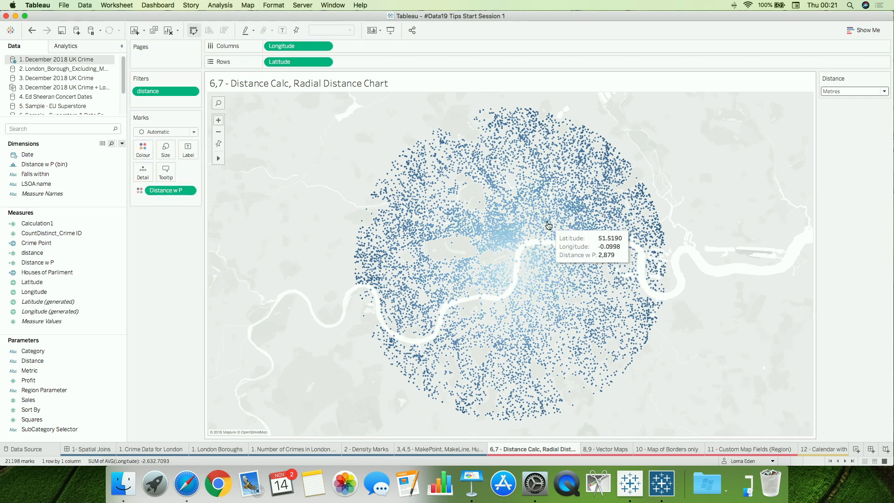
pyautogui.click(864, 93)
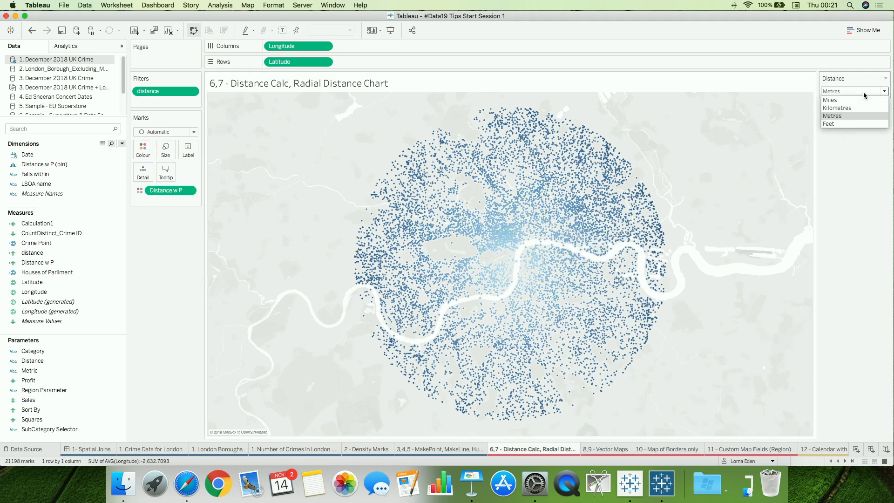
pyautogui.click(850, 116)
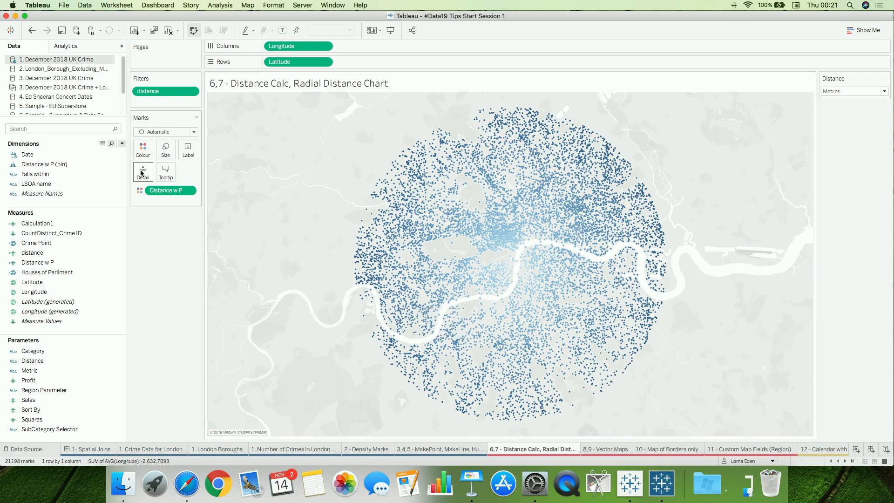
# Review the colour palettes available for Distance w P and close the colour settings
pyautogui.click(141, 159)
pyautogui.click(179, 180)
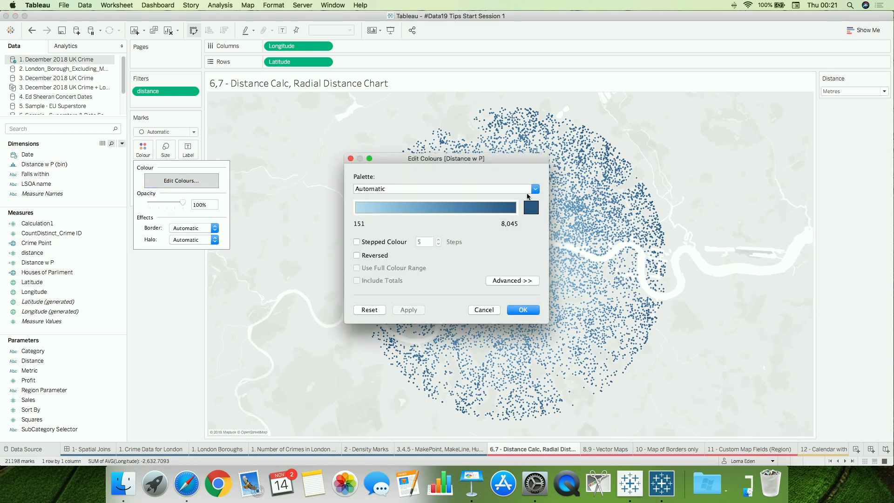
pyautogui.click(528, 190)
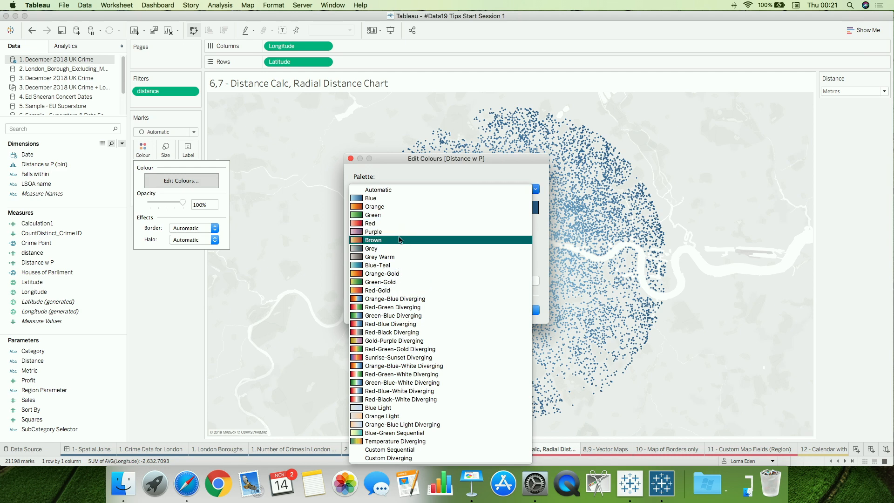
pyautogui.click(352, 160)
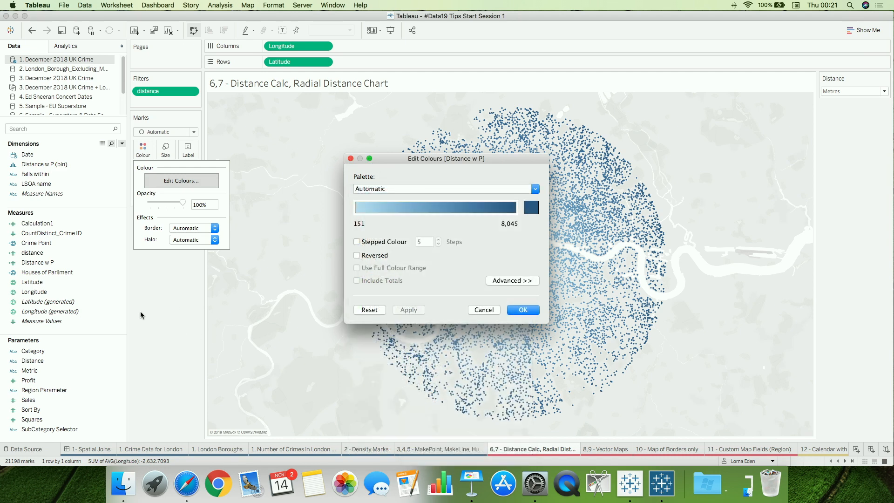
pyautogui.click(351, 159)
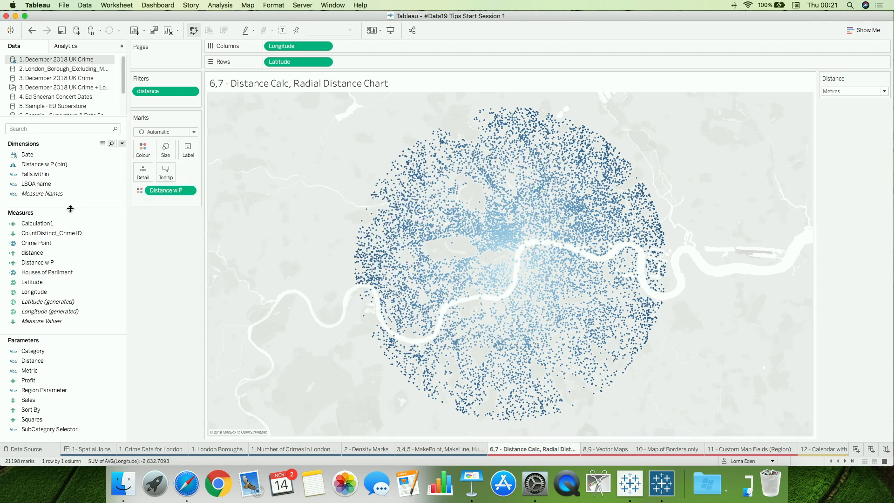
# Recolour the crime points by Distance w P (bin) with all members added, and set the Distance parameter to Feet
pyautogui.moveTo(169, 190); pyautogui.dragTo(143, 151)
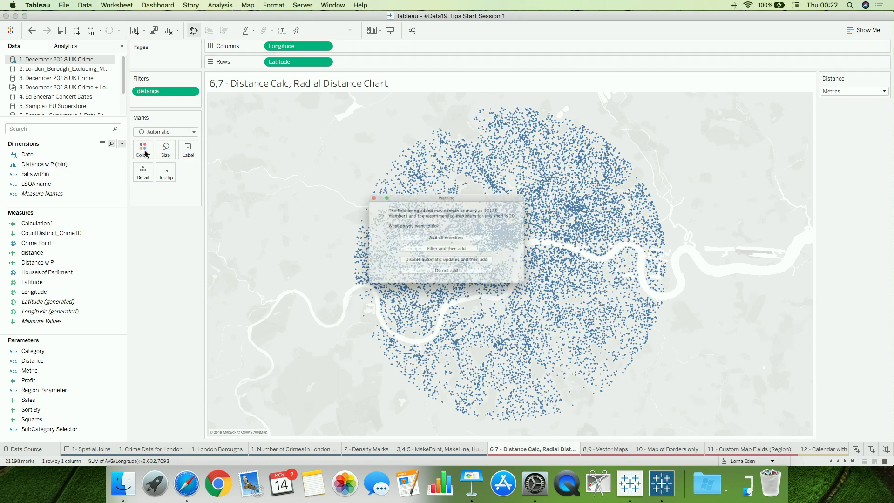
pyautogui.click(467, 239)
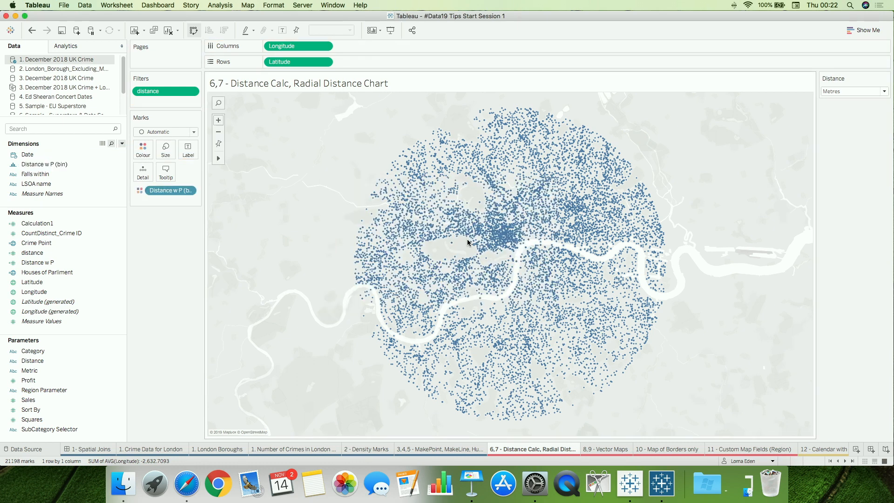
pyautogui.click(875, 91)
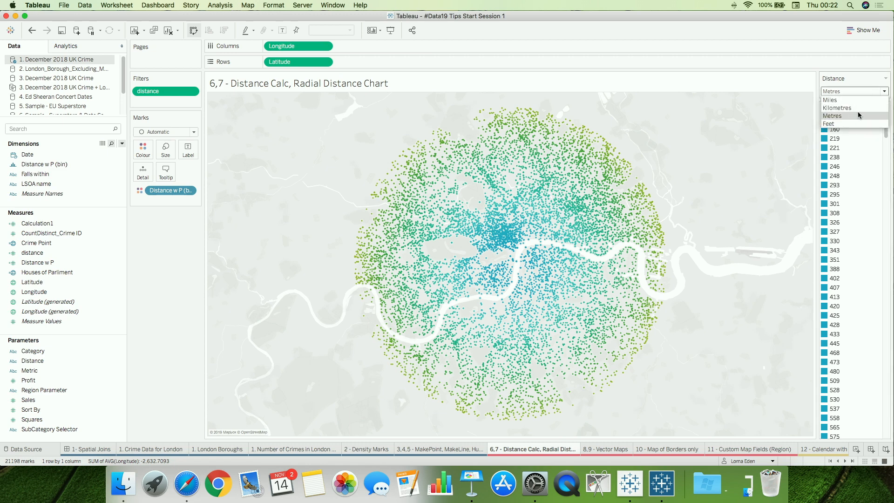
pyautogui.click(855, 123)
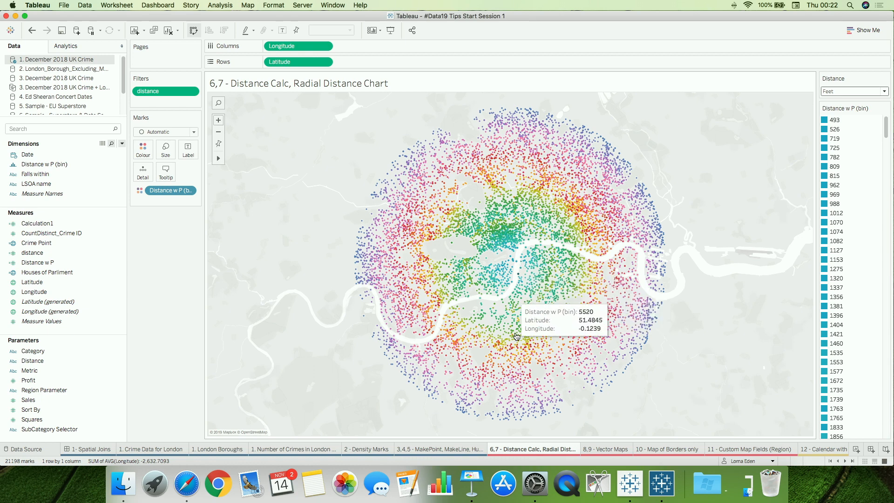
# On the 8,9 - Vector Maps sheet, set the map's background style to Satellite
pyautogui.click(607, 450)
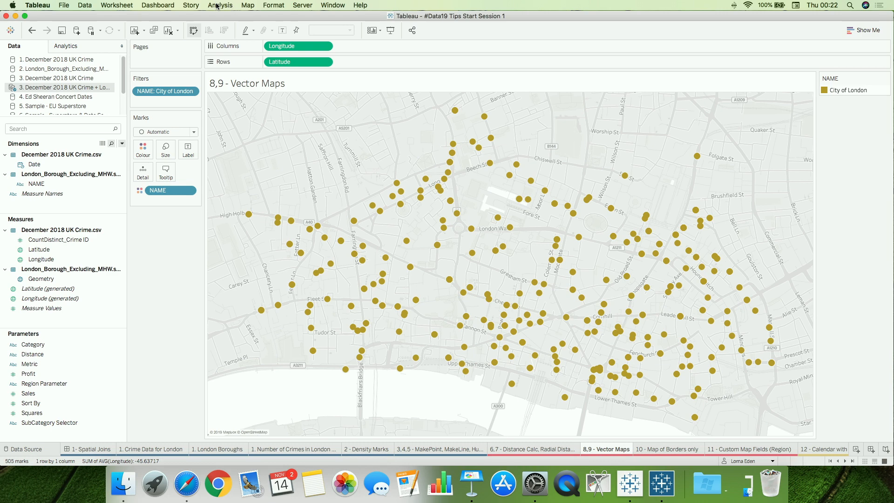
pyautogui.click(256, 6)
pyautogui.click(265, 57)
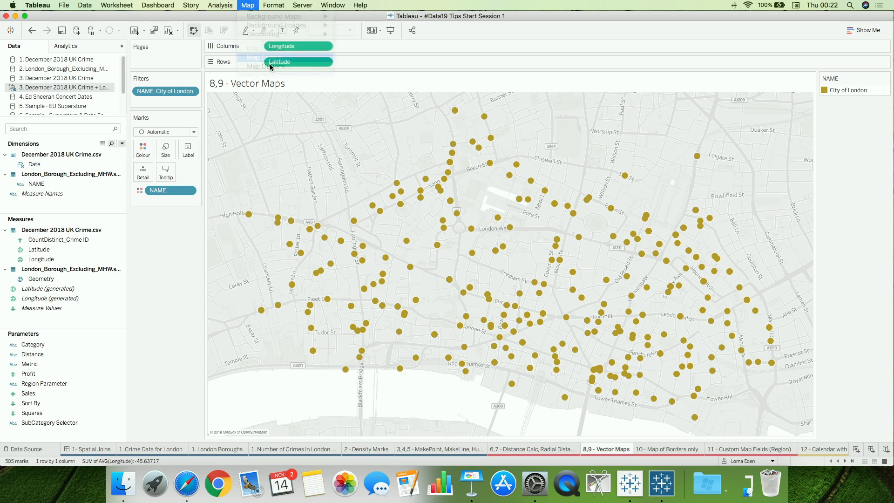
pyautogui.click(104, 80)
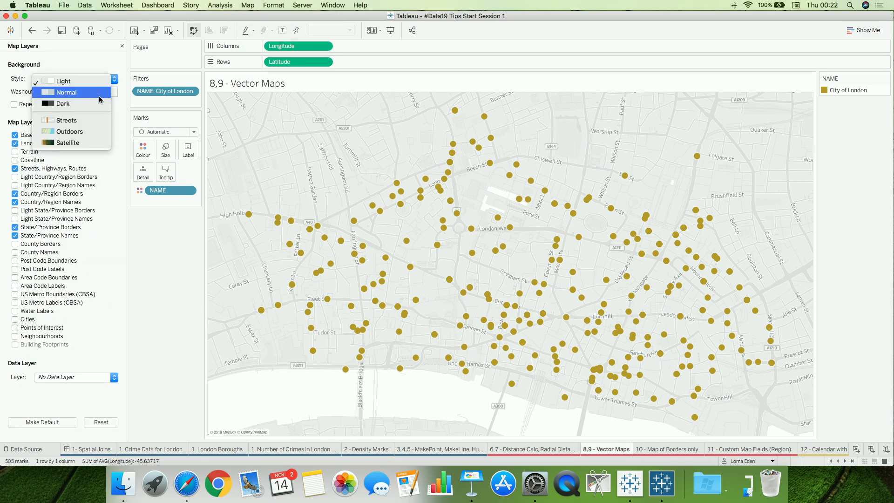
pyautogui.click(96, 146)
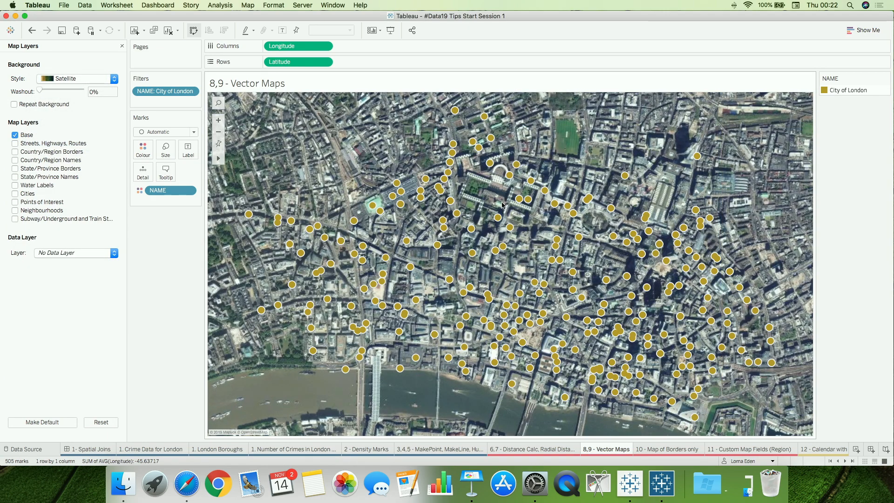
pyautogui.scroll(2, 497, 240)
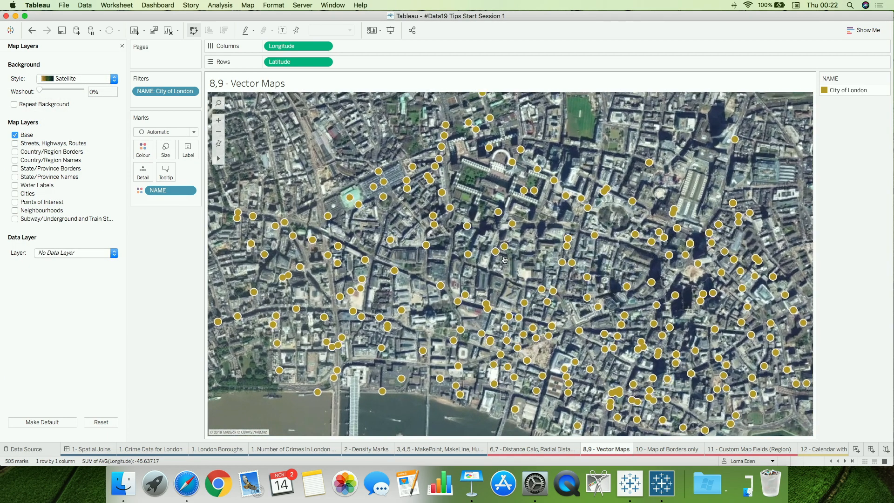
pyautogui.scroll(5, 504, 259)
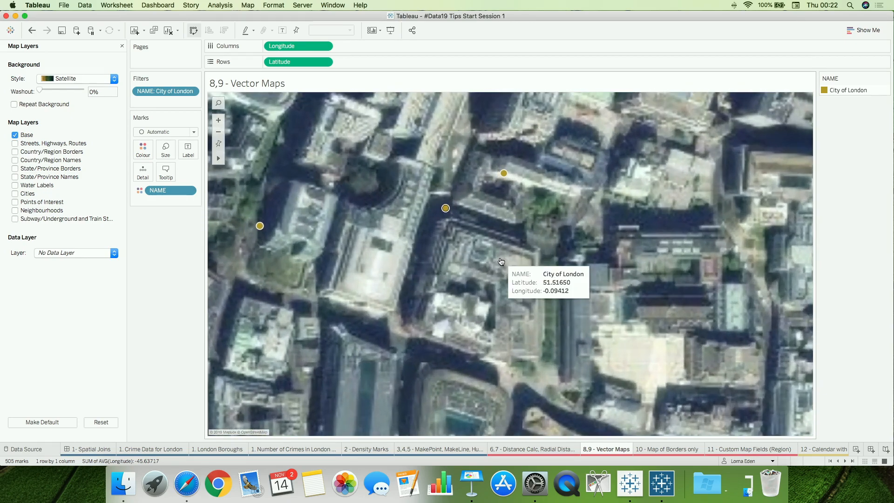
# On the 10 - Map of Borders only sheet, remove City from the marks
pyautogui.scroll(2, 501, 261)
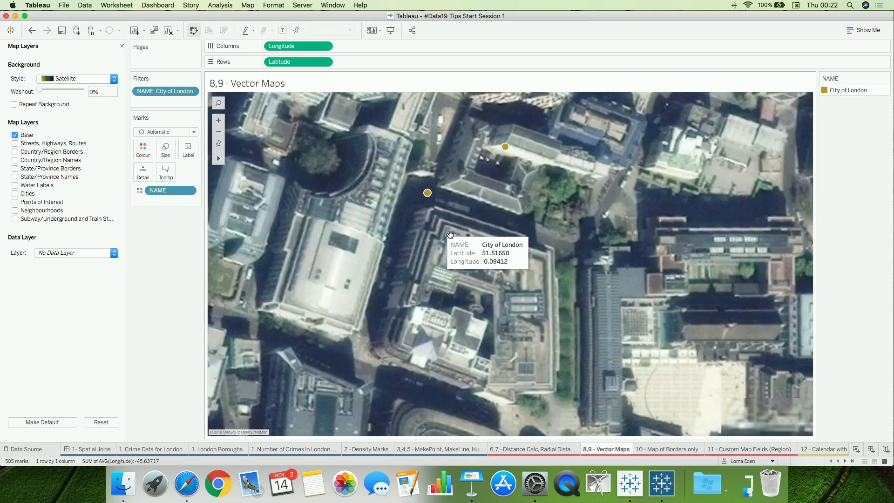
pyautogui.click(636, 449)
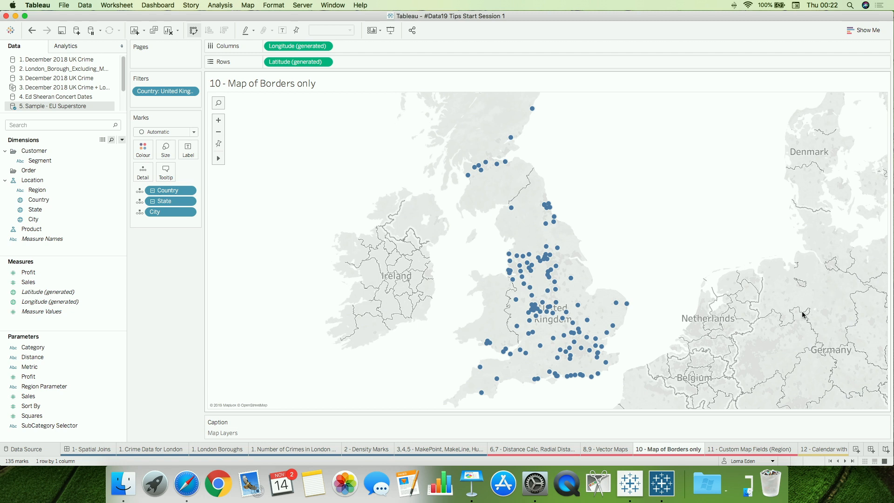
pyautogui.click(73, 221)
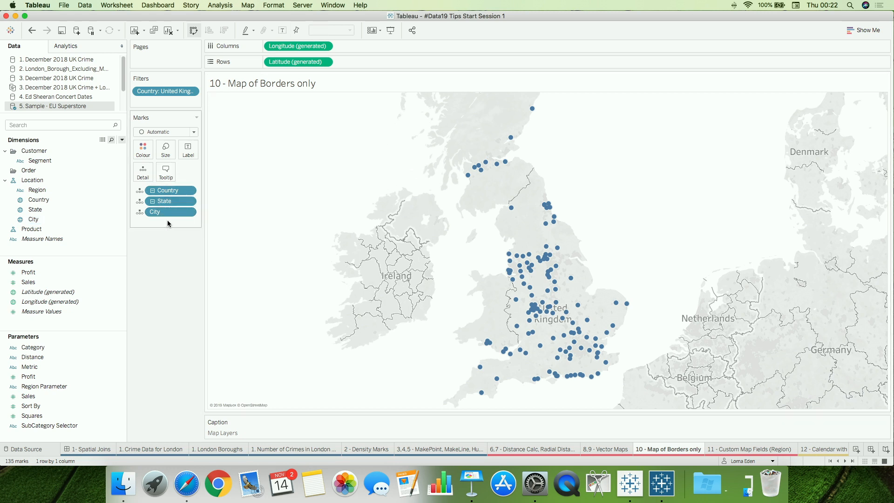
pyautogui.moveTo(168, 211); pyautogui.dragTo(159, 233)
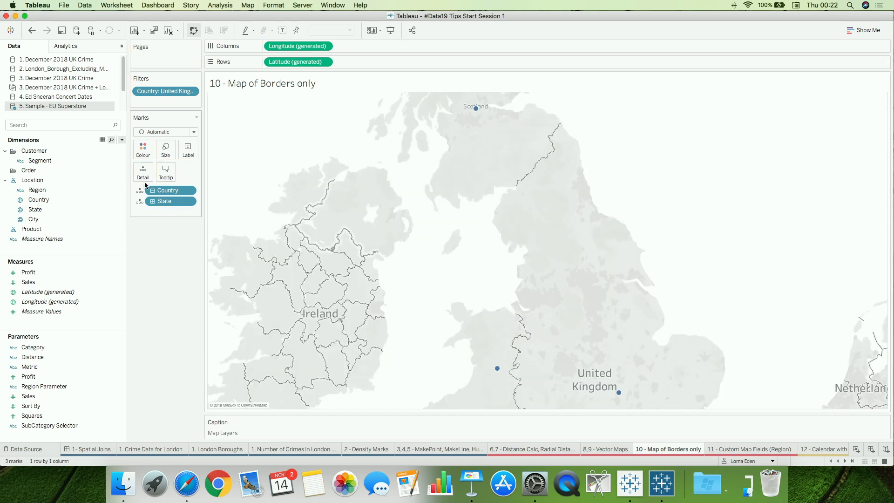
# Change the mark type to Map and fill the UK regions with white
pyautogui.click(164, 134)
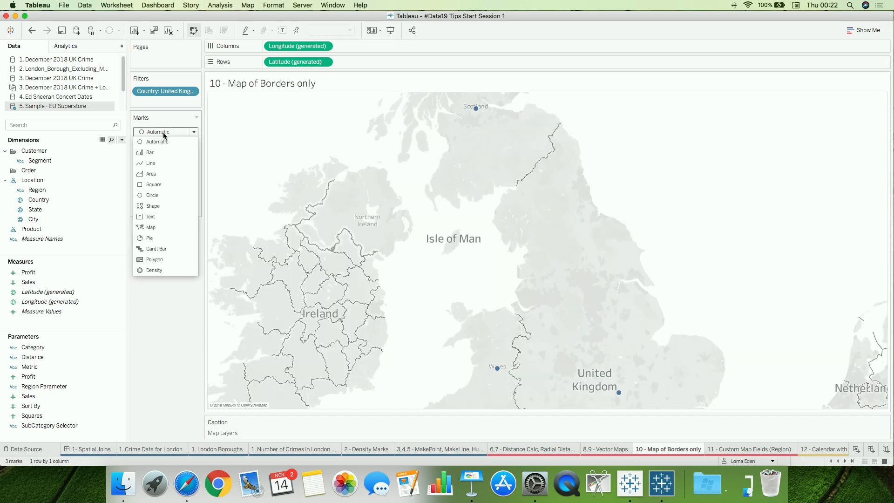
pyautogui.click(166, 227)
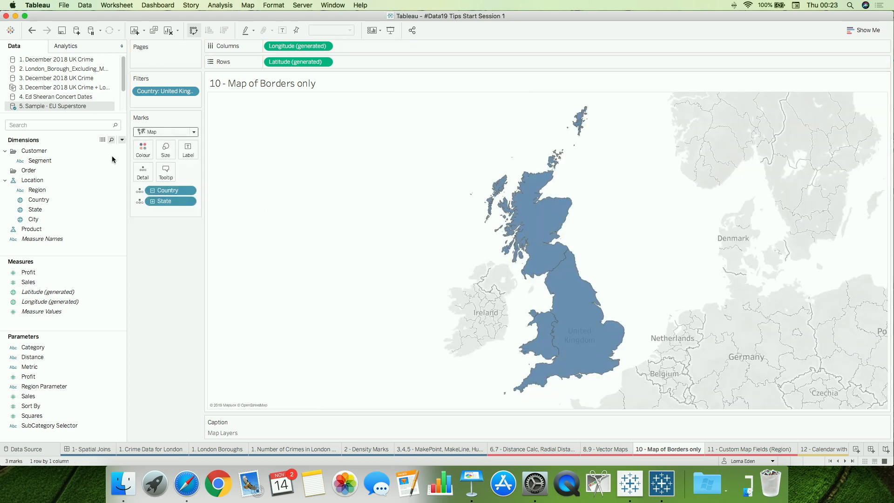
pyautogui.click(143, 148)
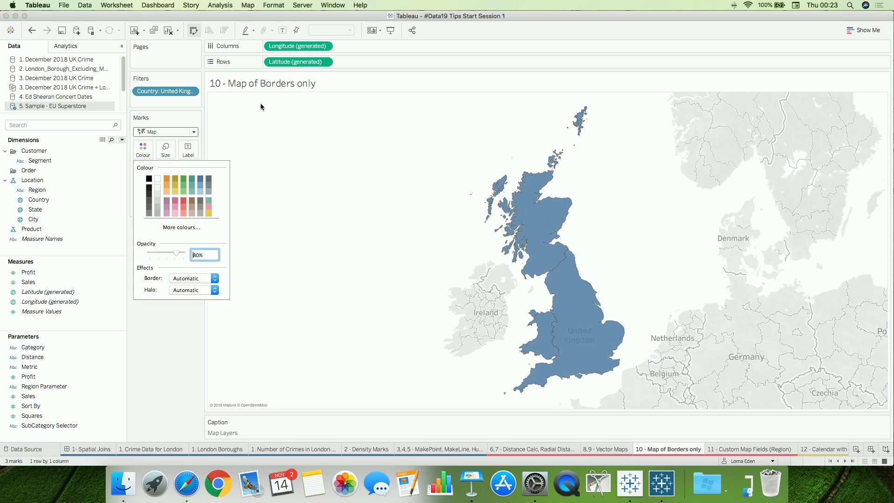
pyautogui.click(360, 162)
# Turn off the Base, Land Cover, Country/Region Borders and Names, and State/Province Borders and Names layers of the background map
pyautogui.click(244, 5)
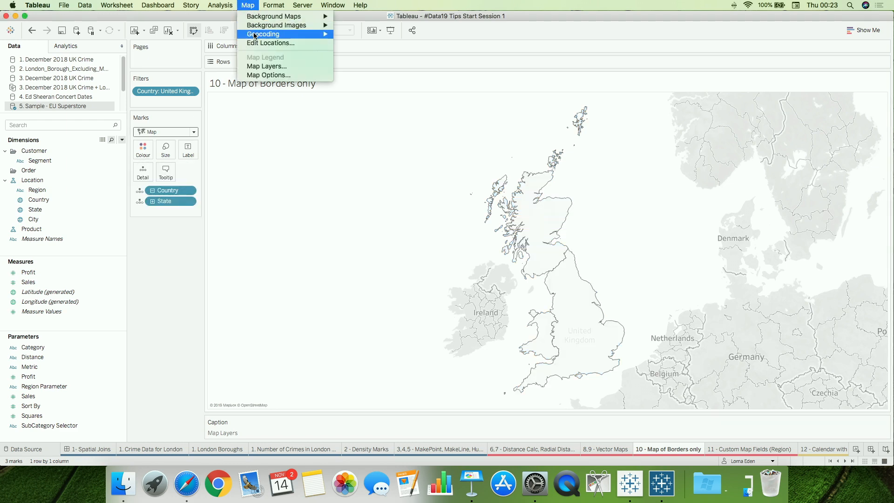
pyautogui.click(256, 66)
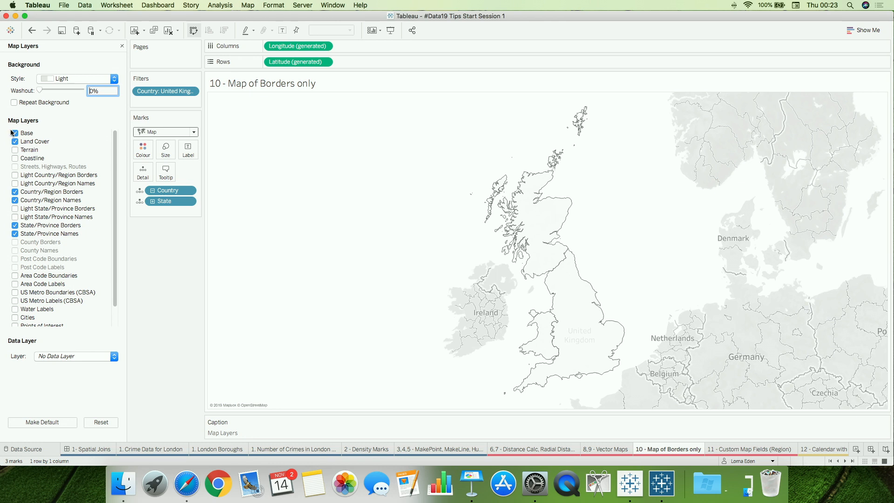
pyautogui.click(13, 133)
pyautogui.click(15, 141)
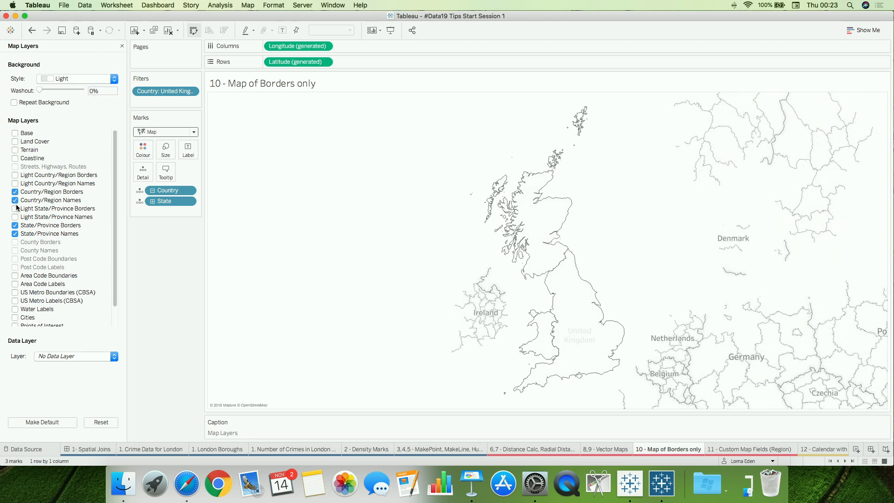
pyautogui.click(15, 192)
pyautogui.click(15, 199)
pyautogui.click(15, 234)
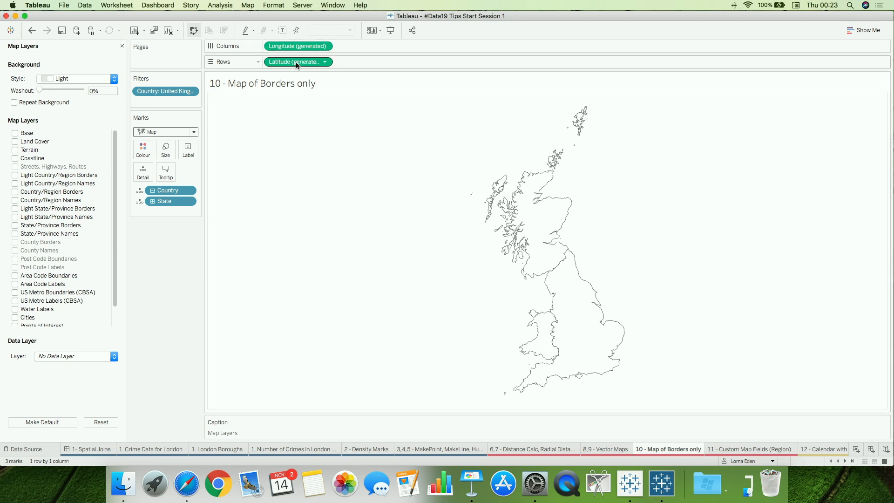
# Duplicate Latitude (generated) on Rows to create a second UK map
pyautogui.moveTo(295, 63); pyautogui.dragTo(357, 61)
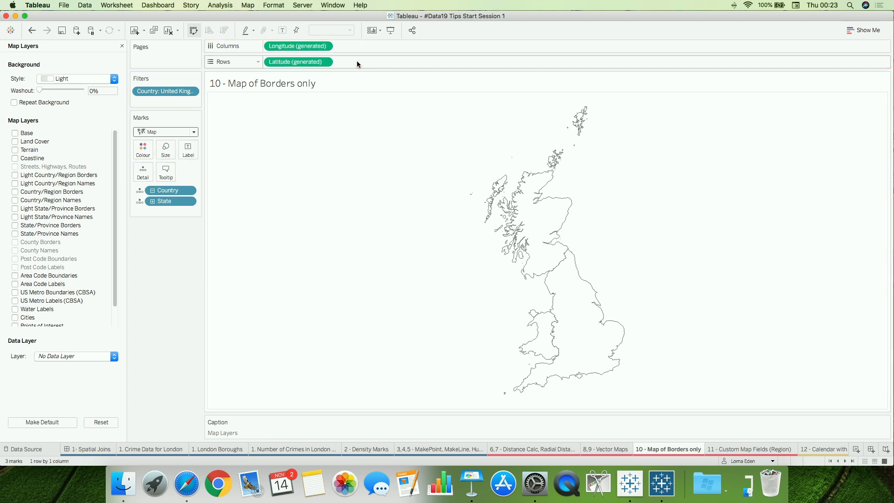
pyautogui.rightClick(313, 64)
pyautogui.click(296, 64)
pyautogui.moveTo(296, 64); pyautogui.dragTo(350, 60)
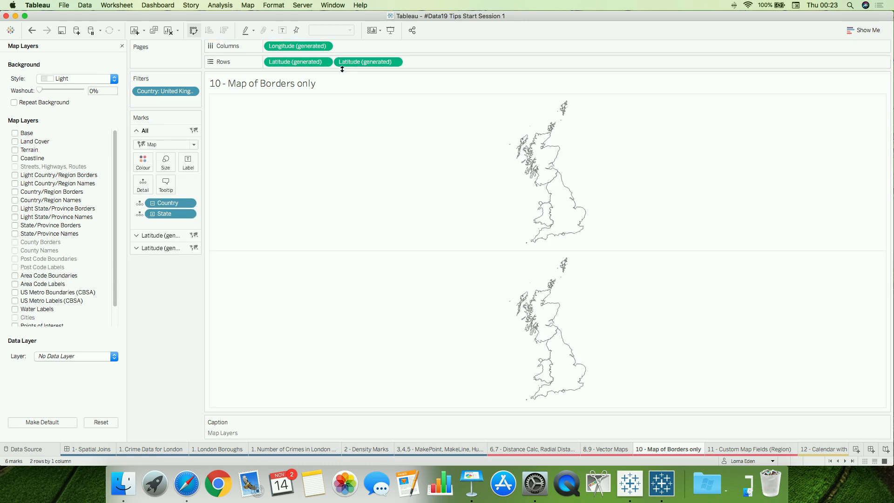
# Close the map layer settings and add City to the marks of the second Latitude (generated)
pyautogui.click(159, 248)
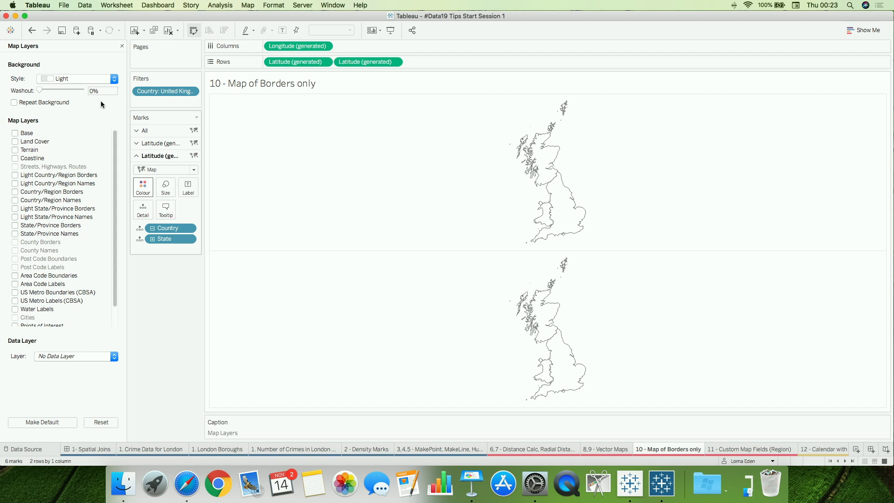
pyautogui.click(122, 46)
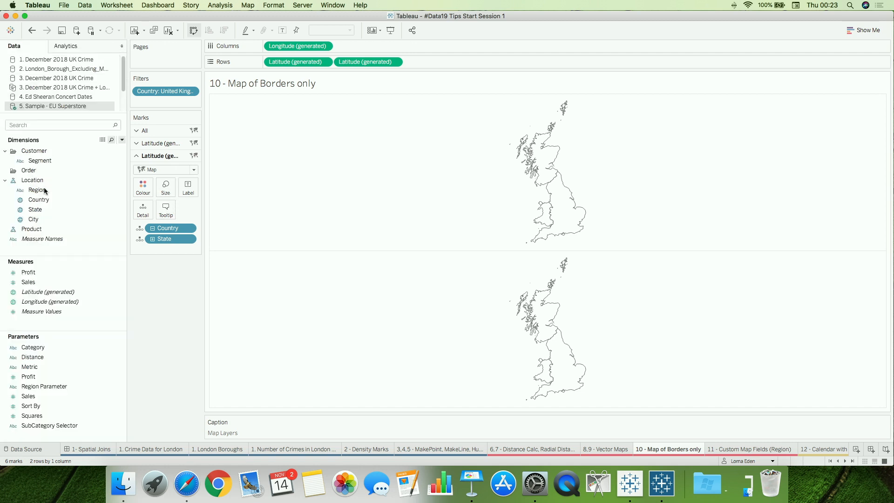
pyautogui.moveTo(47, 219); pyautogui.dragTo(209, 177)
# Combine the two Latitude (generated) maps as a dual axis and colour the city points blue
pyautogui.click(395, 62)
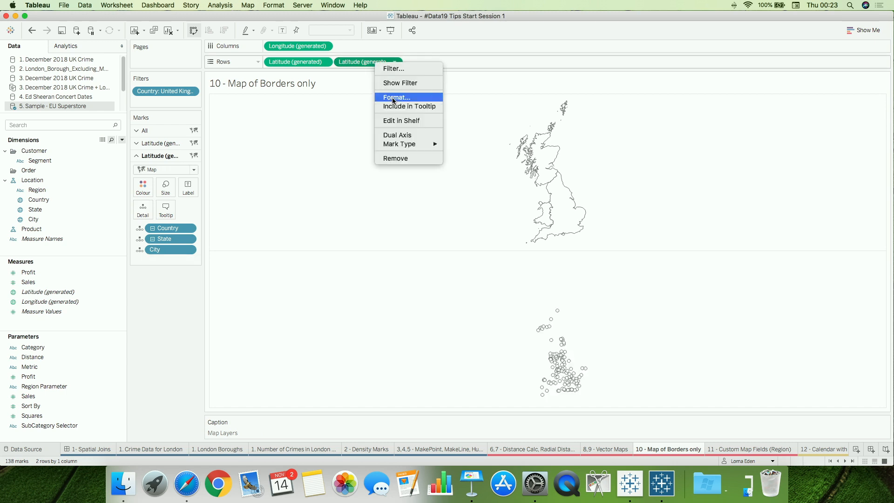
pyautogui.click(400, 136)
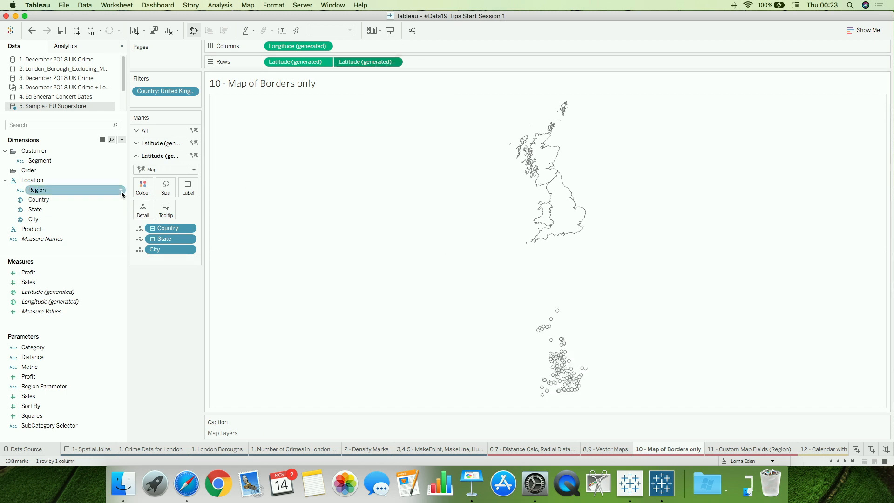
pyautogui.click(143, 186)
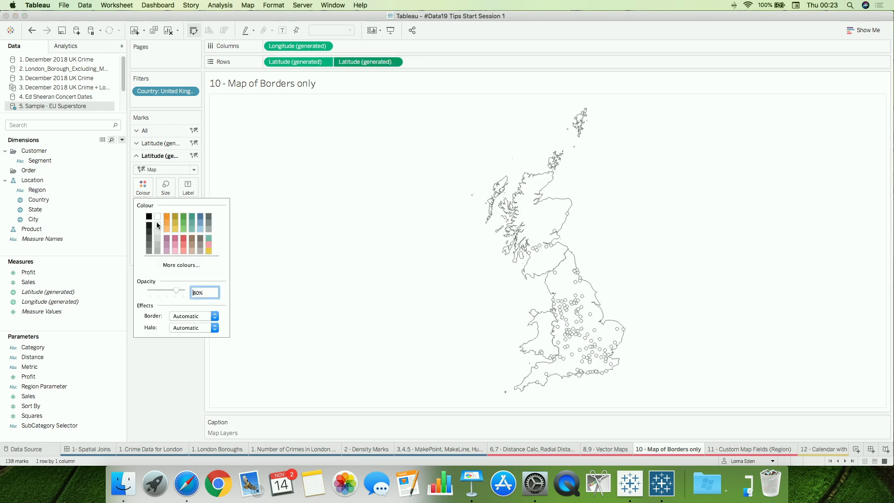
pyautogui.click(201, 217)
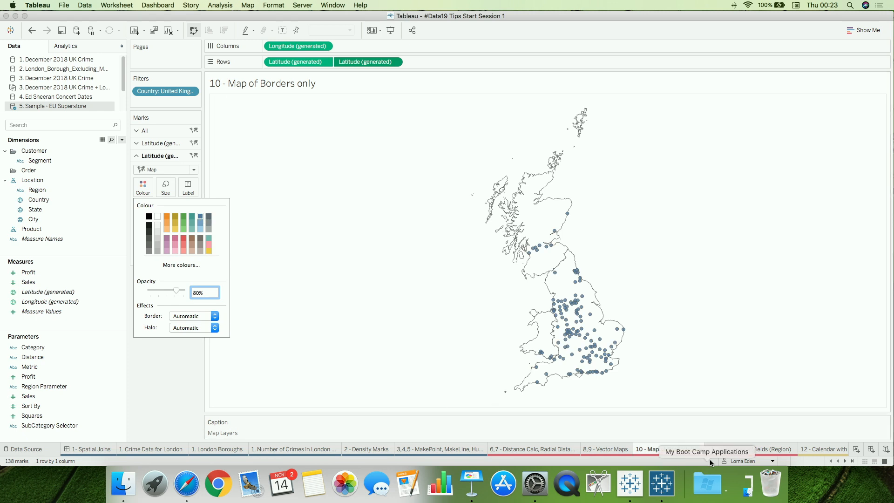
# On the 11 - Custom Map Fields (Region) sheet, try the map without Country in the marks and undo the removal
pyautogui.click(756, 450)
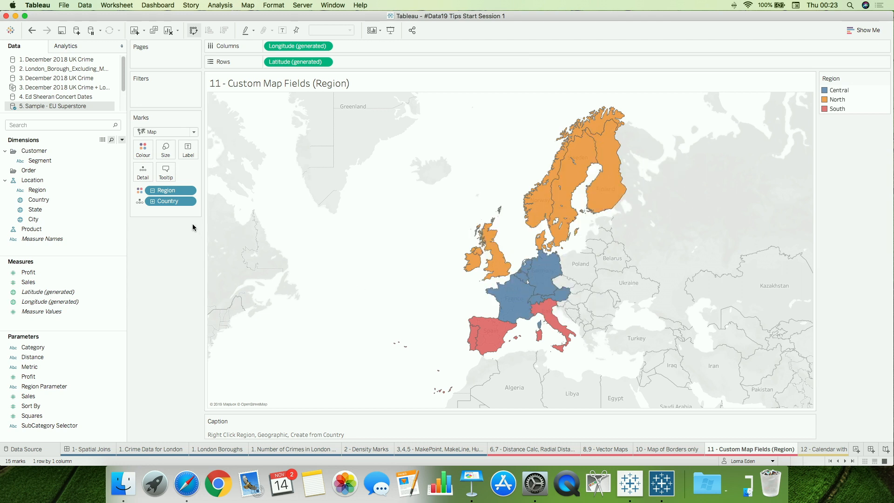
pyautogui.moveTo(168, 201); pyautogui.dragTo(179, 285)
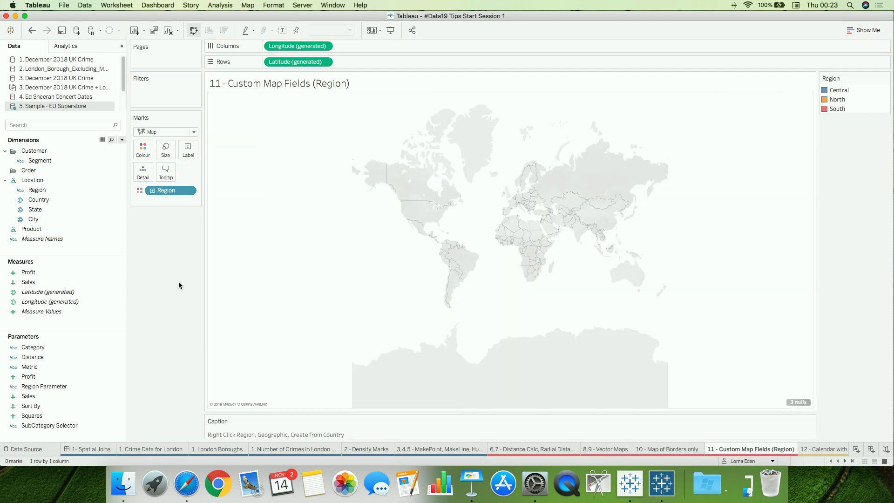
pyautogui.press('super+z')
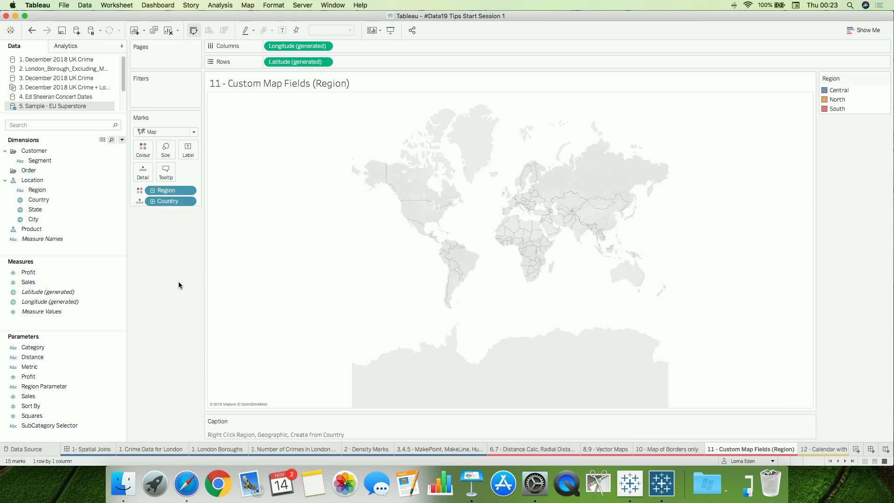
# Give the Region dimension a geographic role created from Country
pyautogui.rightClick(41, 193)
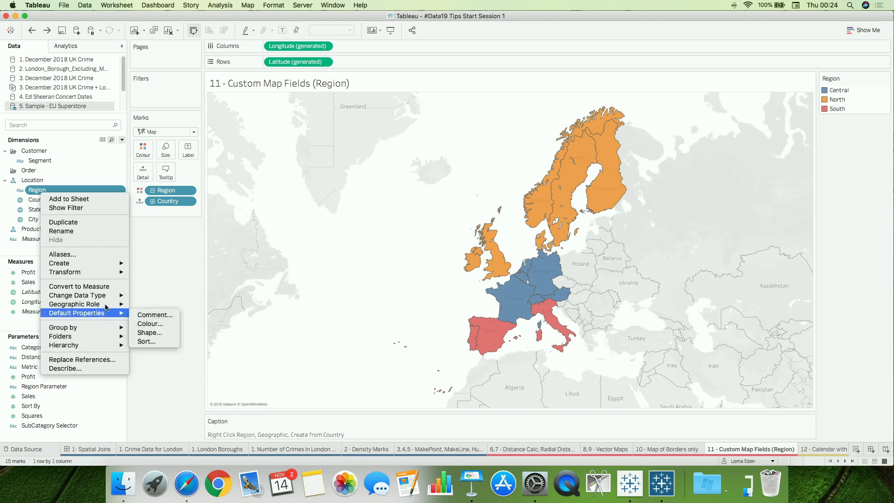
pyautogui.moveTo(104, 304)
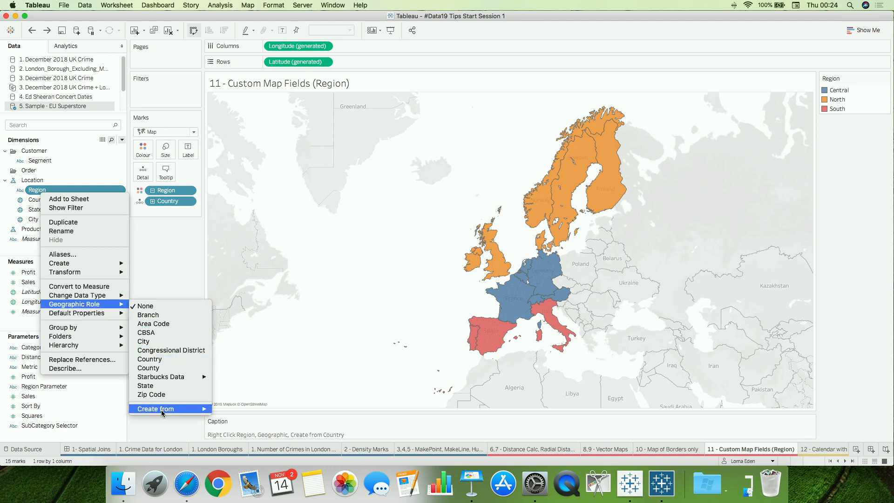
pyautogui.moveTo(170, 410)
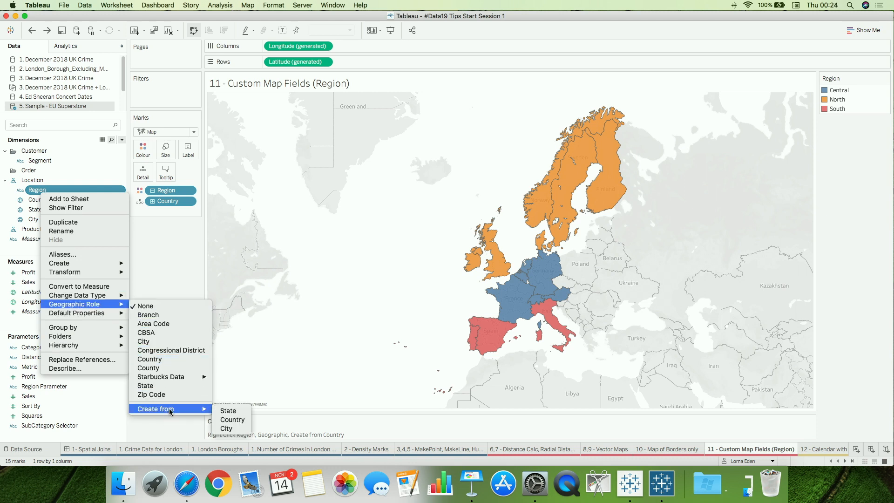
pyautogui.click(233, 420)
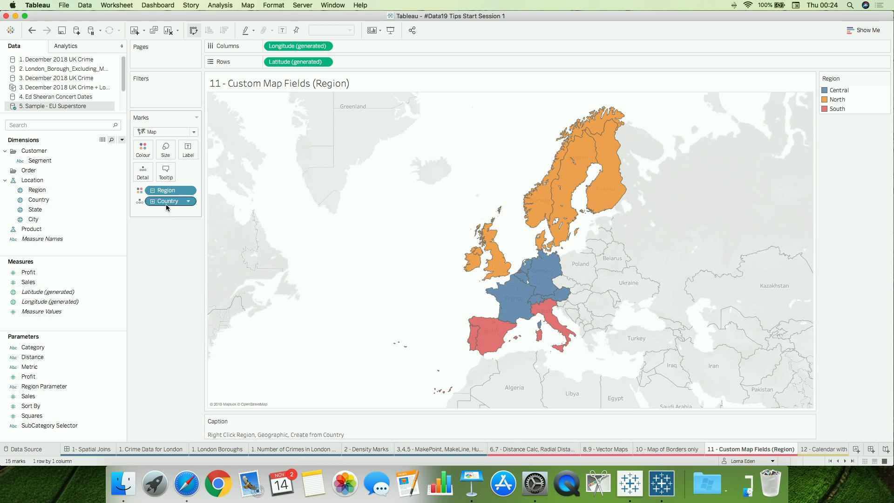
# Remove Country from the marks, leaving the map drawn by Region only
pyautogui.moveTo(166, 205); pyautogui.dragTo(183, 327)
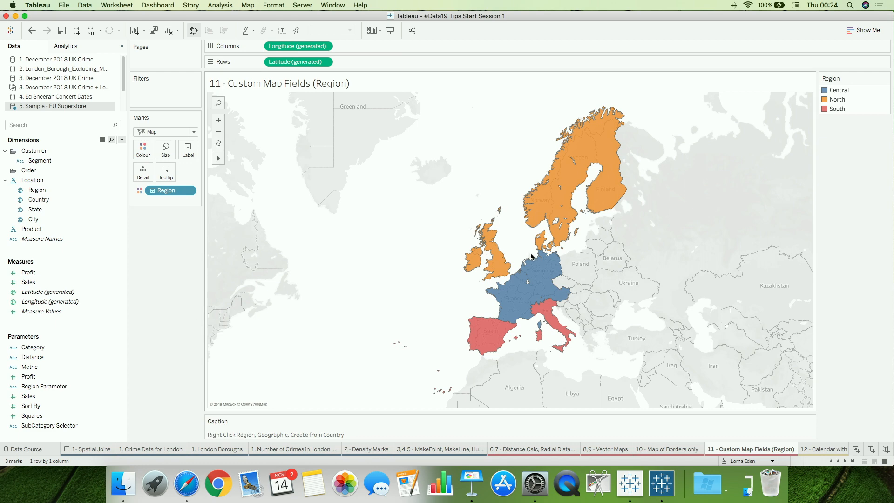
pyautogui.moveTo(501, 268)
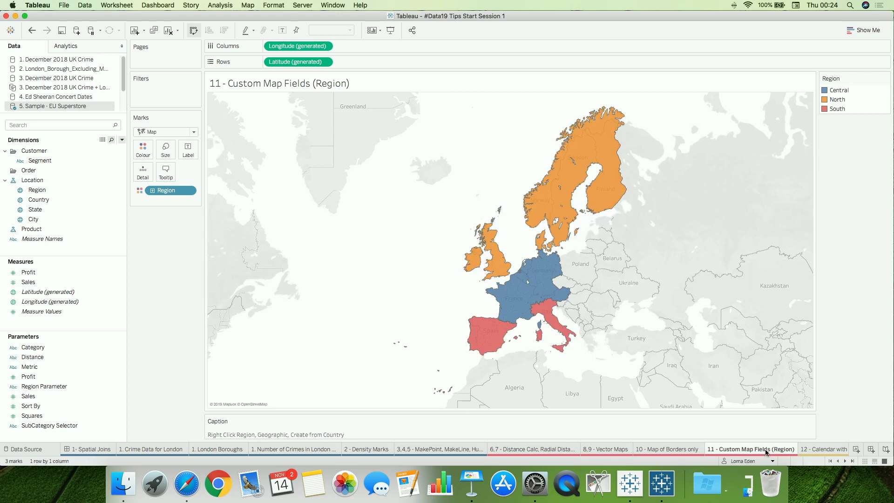
pyautogui.moveTo(766, 451)
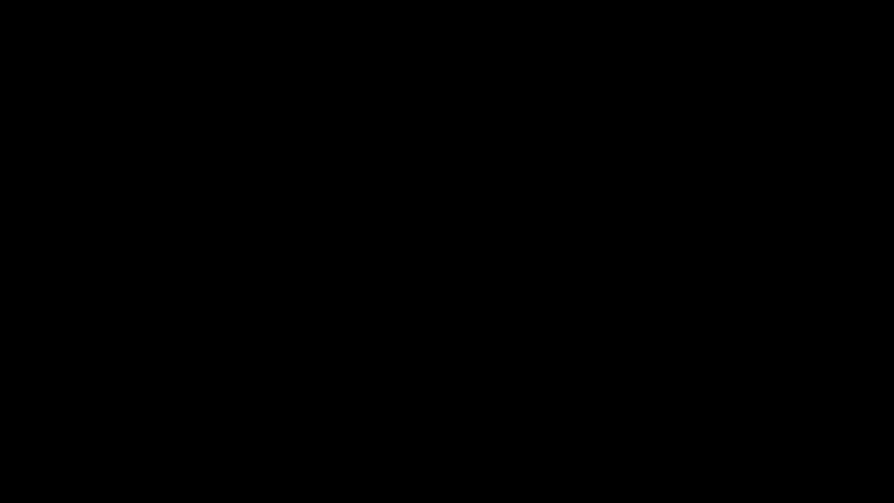
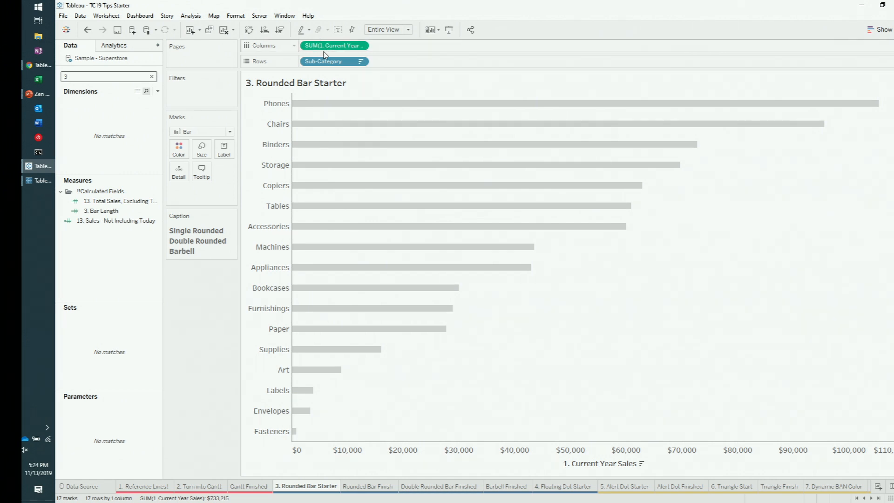
# On the 3. Rounded Bar Starter sheet of TC19 Tips Starter, duplicate SUM(1. Current Year Sales) on Columns as a synchronized dual axis
pyautogui.moveTo(316, 48); pyautogui.dragTo(419, 45)
pyautogui.rightClick(707, 459)
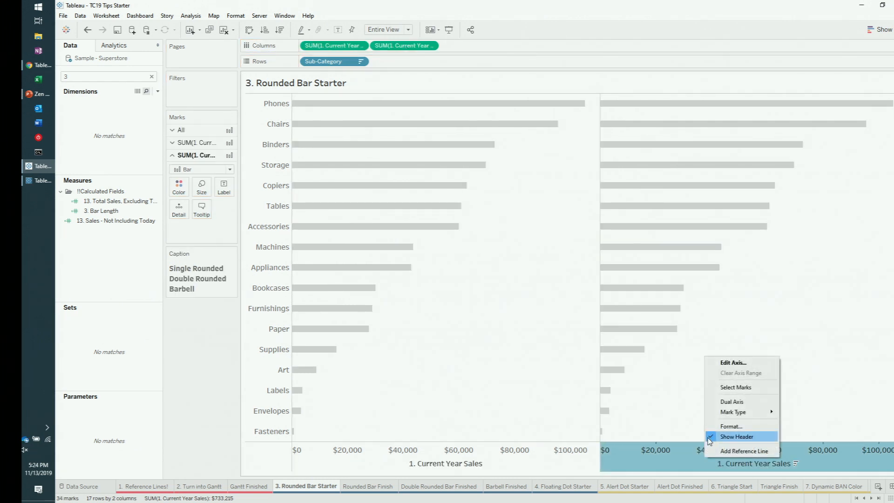
pyautogui.click(721, 404)
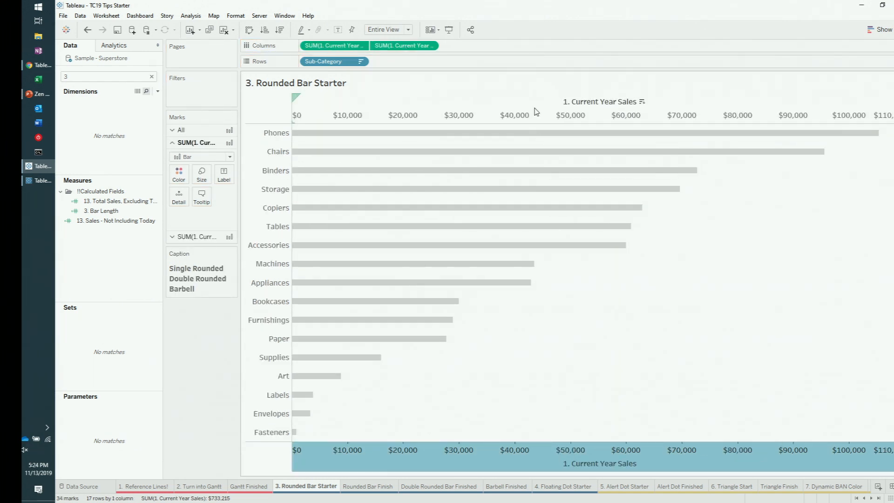
pyautogui.rightClick(535, 112)
pyautogui.click(559, 170)
# Change the mark type of the second SUM(1. Current Year Sales) to Circle
pyautogui.click(211, 237)
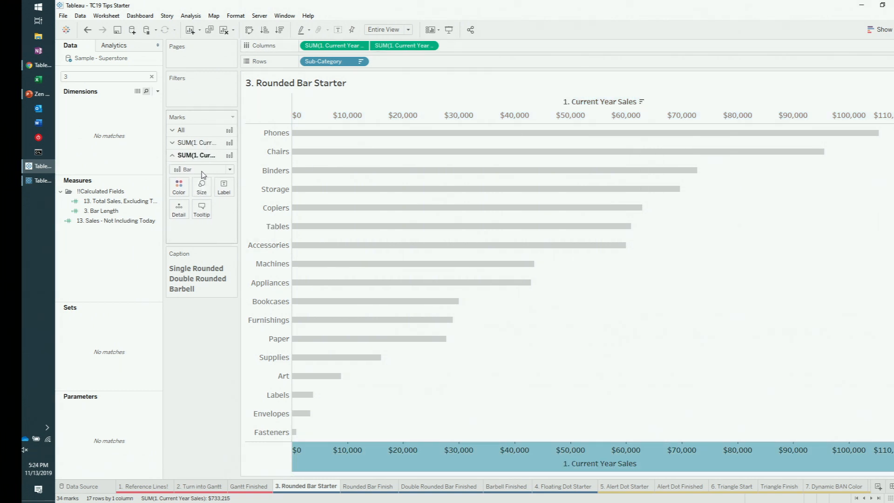
pyautogui.click(200, 171)
pyautogui.click(198, 231)
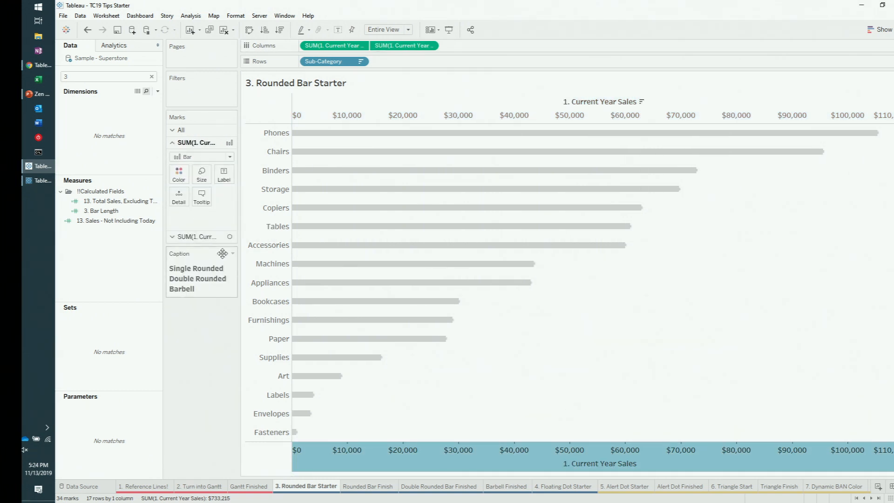
# Reduce the bar thickness so the bars match the circle marks and the ends look rounded
pyautogui.click(201, 174)
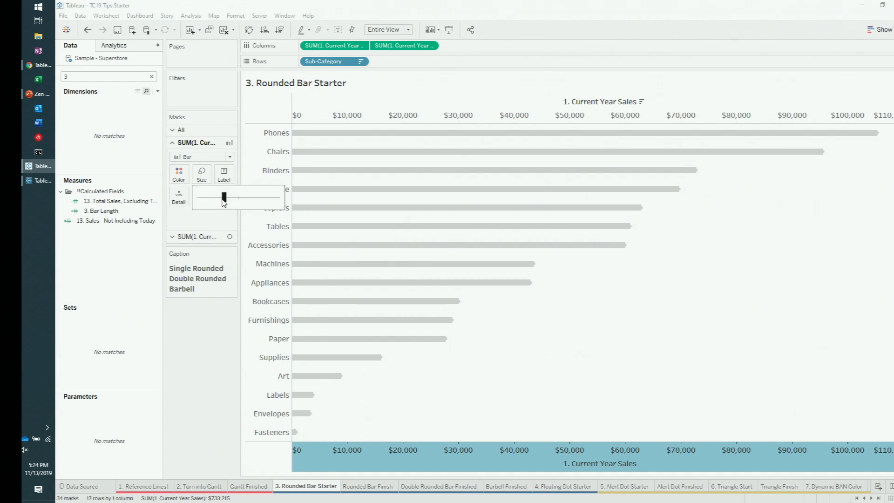
pyautogui.moveTo(224, 197); pyautogui.dragTo(215, 198)
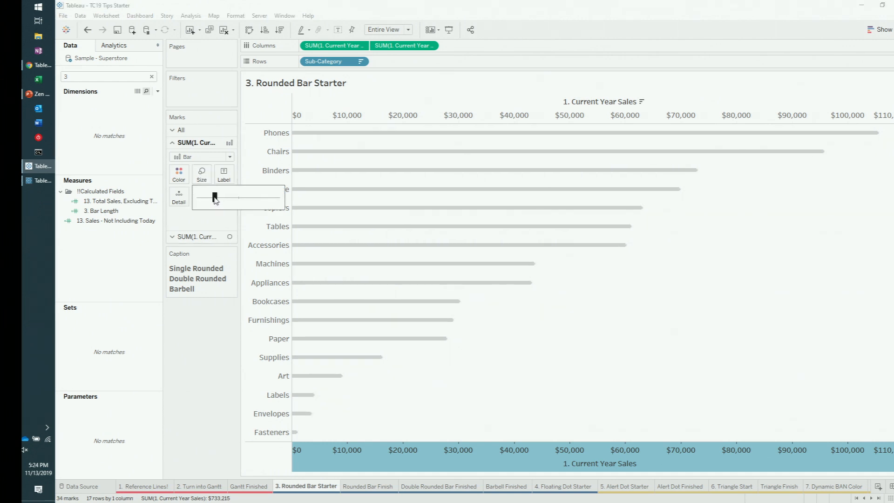
# Try enlarging the circle marks into a lollipop look, and undo the size change
pyautogui.click(195, 236)
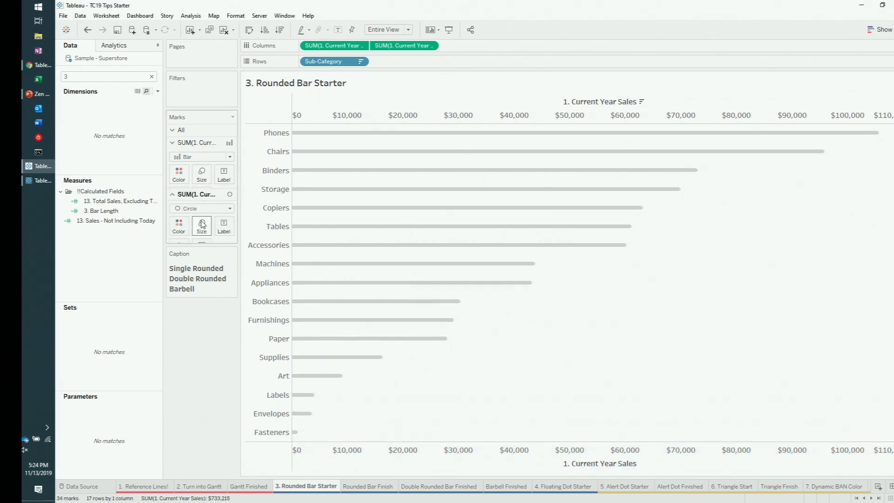
pyautogui.click(201, 186)
pyautogui.moveTo(211, 210); pyautogui.dragTo(254, 210)
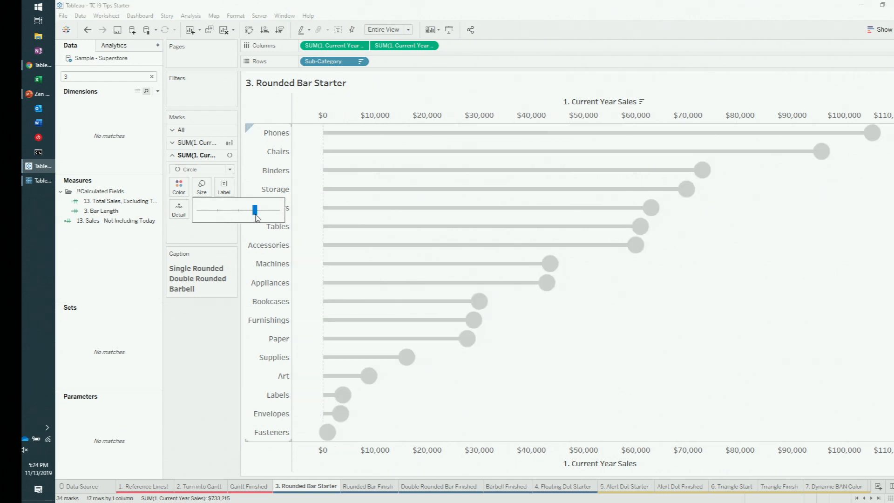
pyautogui.click(87, 30)
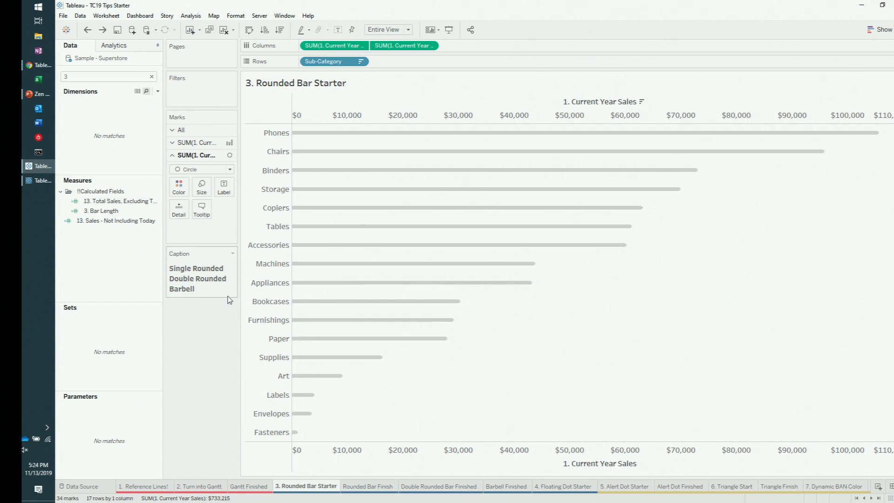
# Add an inline min(0) calculation to Columns after the two current year sales measures
pyautogui.doubleClick(527, 46)
pyautogui.write('amin9')
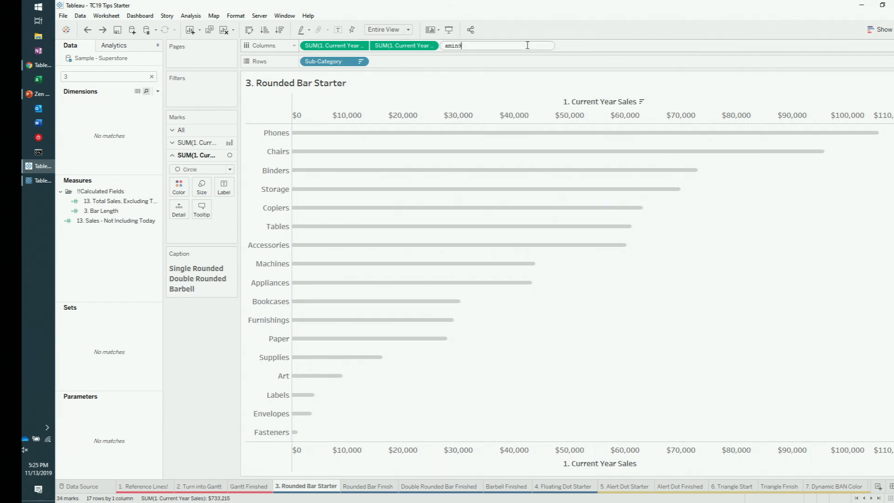
pyautogui.press('BackSpace')
pyautogui.press('BackSpace')
pyautogui.press('BackSpace')
pyautogui.write('min(0)')
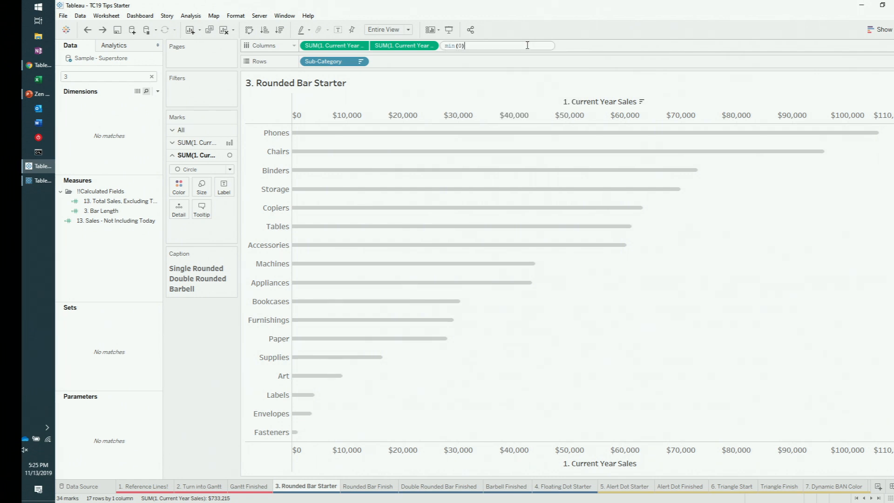
pyautogui.press('Return')
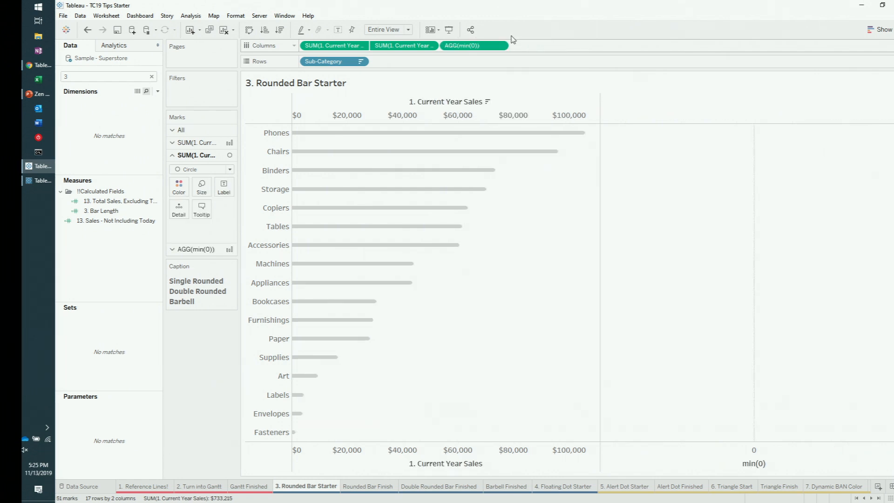
# Combine min(0) with the circles' sales measure on one shared axis and remove Measure Names from the circles' color
pyautogui.moveTo(473, 52); pyautogui.dragTo(454, 112)
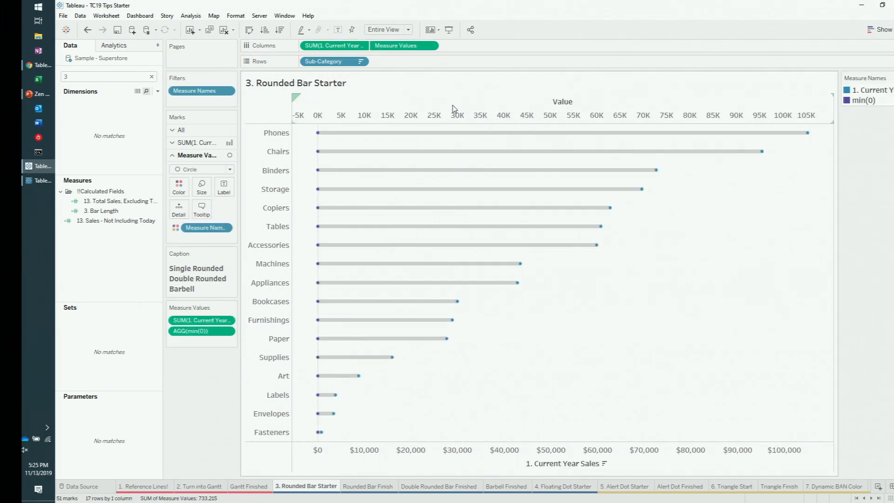
pyautogui.moveTo(211, 228); pyautogui.dragTo(212, 373)
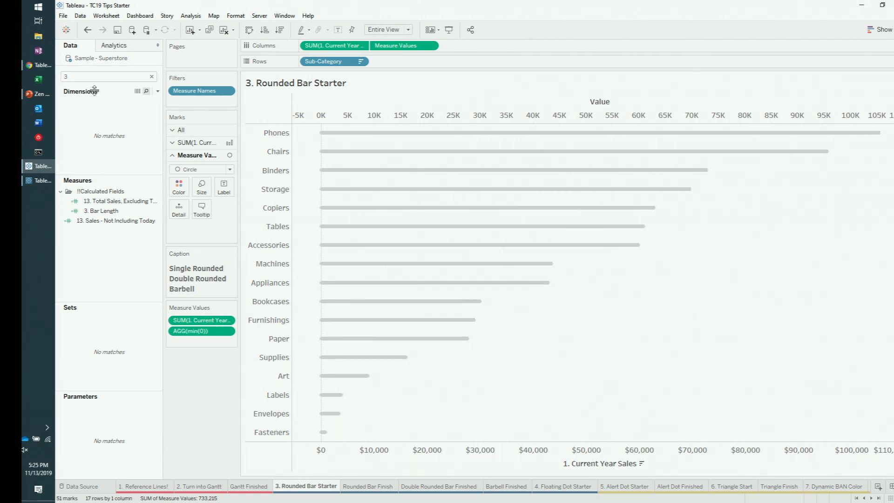
# Replace min(0) with 1. Last Year Sales in Measure Values and color the circles by Measure Names
pyautogui.press('BackSpace')
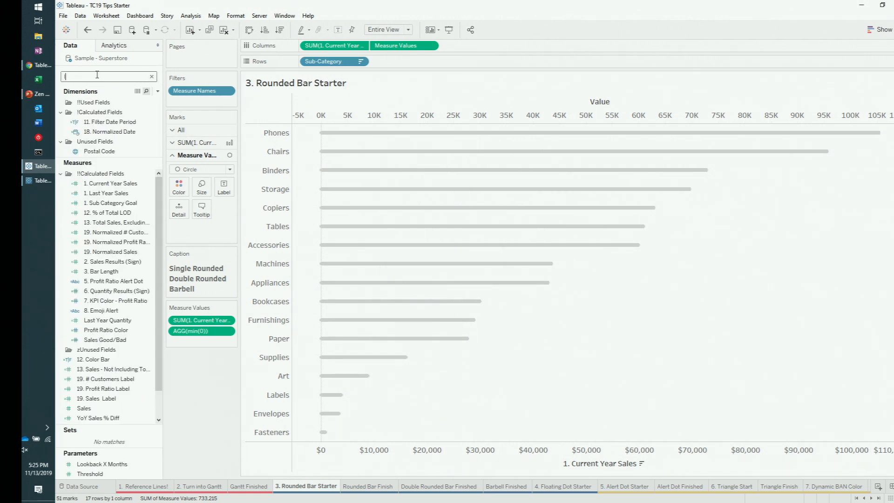
pyautogui.moveTo(106, 193); pyautogui.dragTo(213, 333)
pyautogui.moveTo(210, 341); pyautogui.dragTo(207, 332)
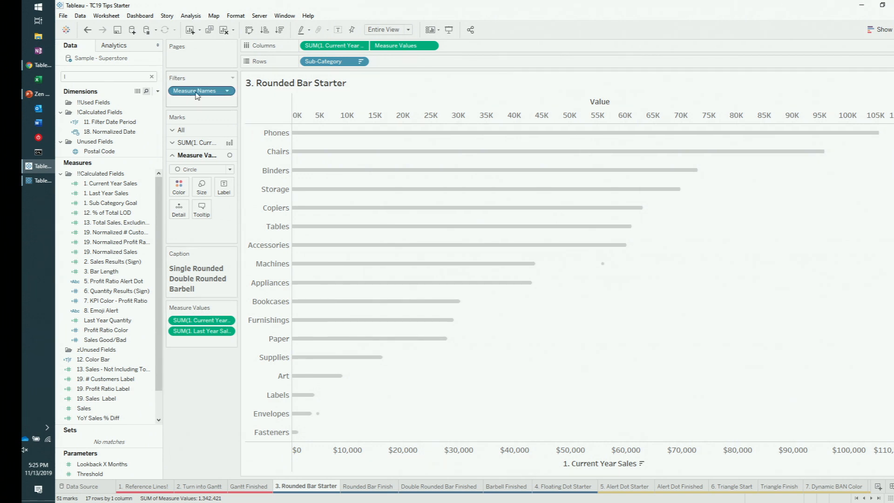
pyautogui.moveTo(195, 96); pyautogui.dragTo(179, 188)
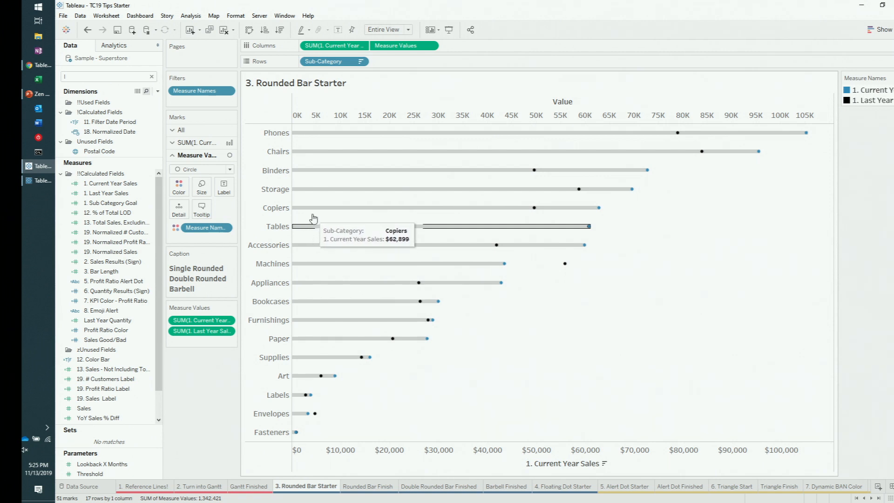
# Change the mark type of SUM(1. Current Year Sales) from Bar to Gantt Bar
pyautogui.click(329, 47)
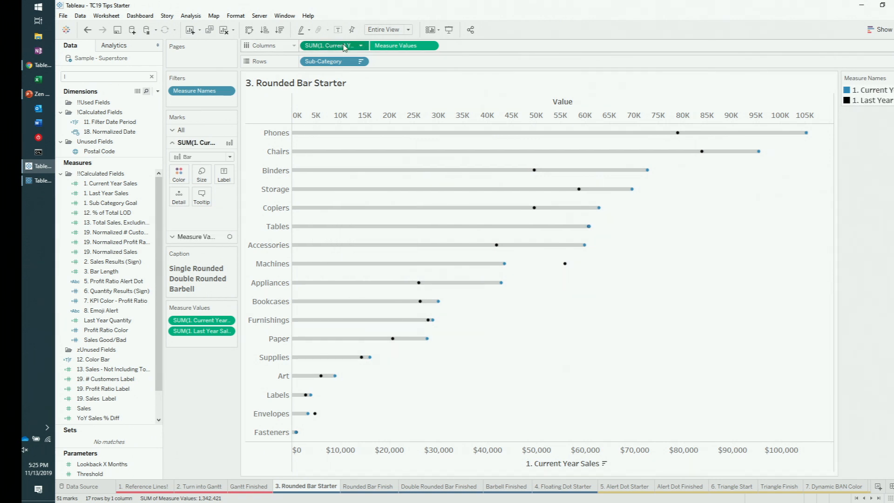
pyautogui.click(219, 157)
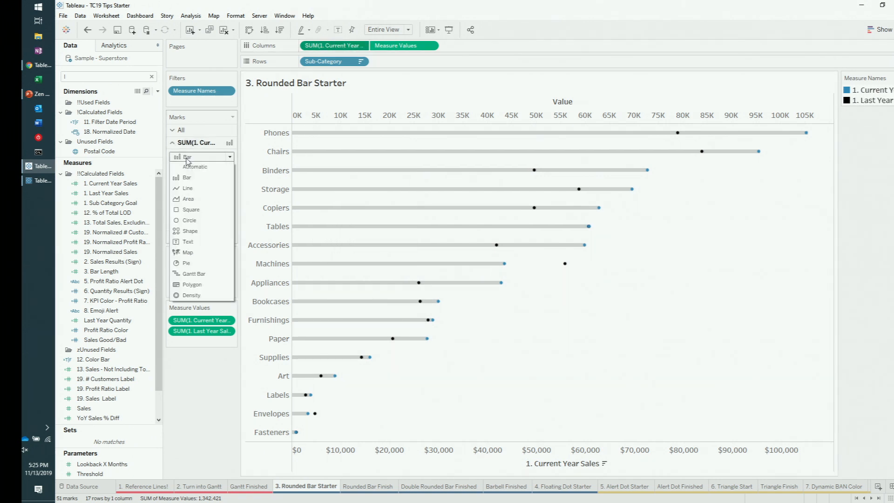
pyautogui.click(211, 273)
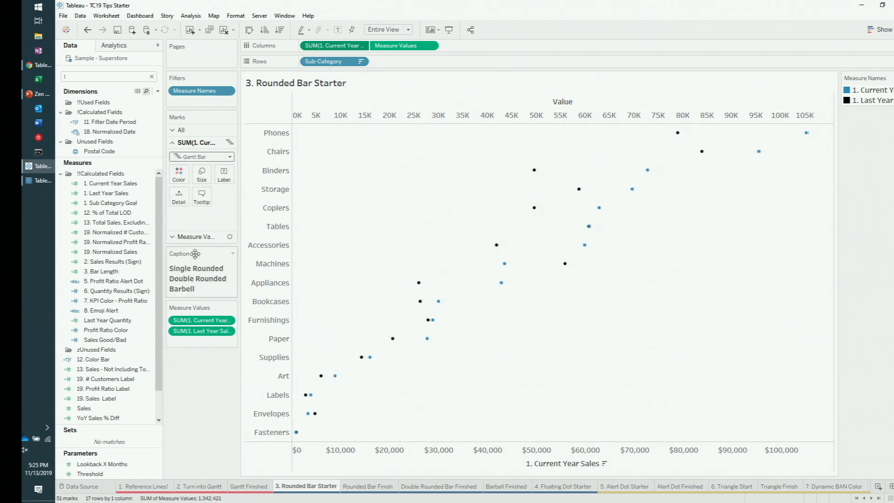
# Find and review the 3. Bar Length calculation, and size the Gantt bars by that field
pyautogui.click(107, 75)
pyautogui.write('bar')
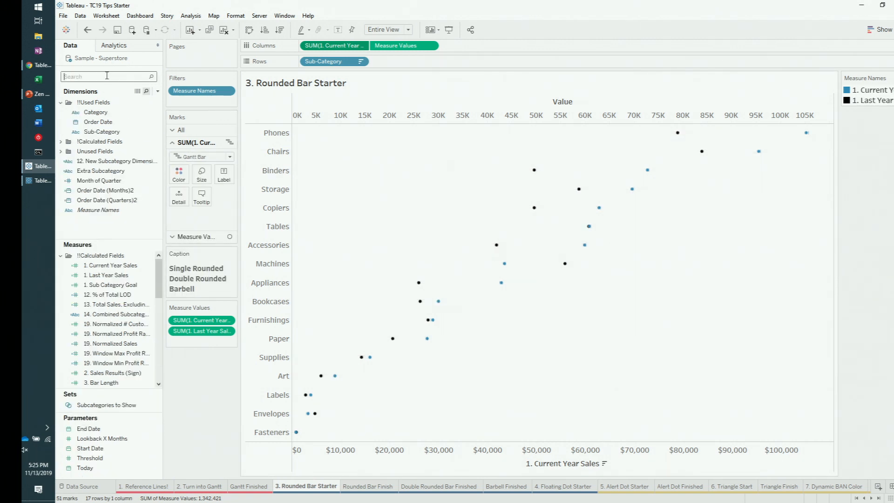
pyautogui.rightClick(108, 204)
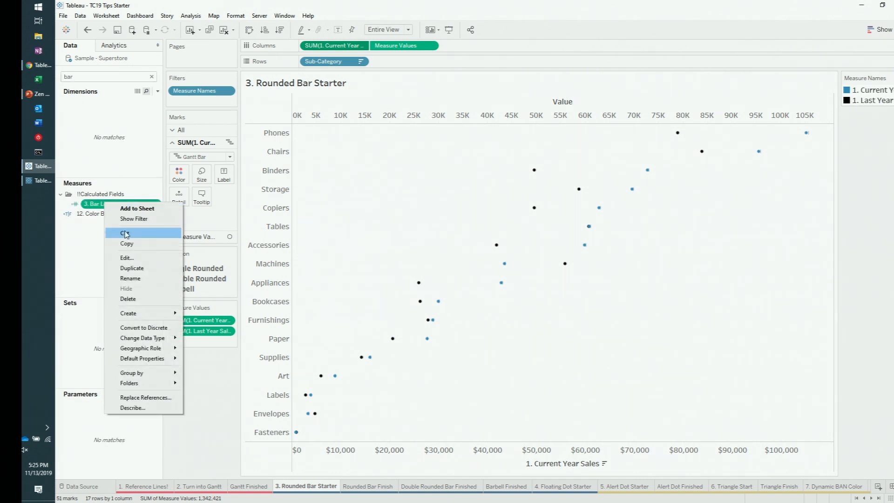
pyautogui.click(134, 256)
pyautogui.scroll(3, 563, 259)
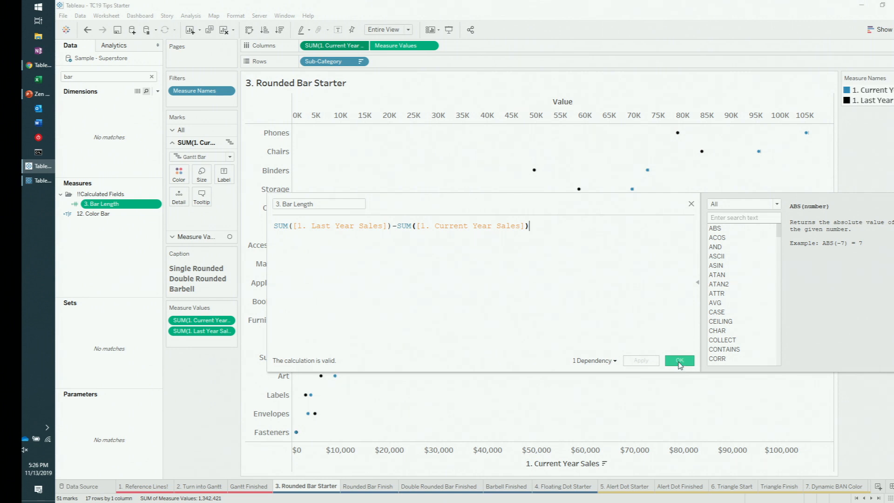
pyautogui.click(680, 361)
pyautogui.moveTo(113, 207); pyautogui.dragTo(204, 175)
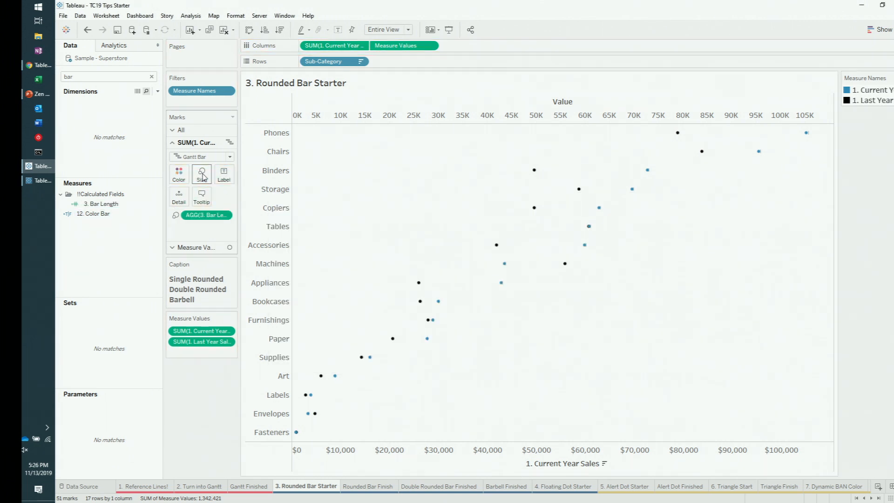
pyautogui.click(205, 176)
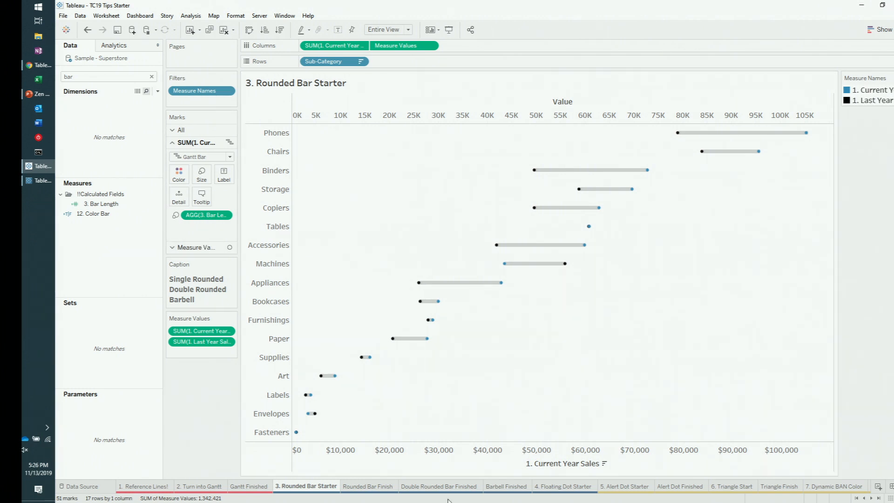
# On the 4. Floating Dot Starter sheet, apply Percent of Total to the sales measure and change the marks to Circle
pyautogui.click(563, 486)
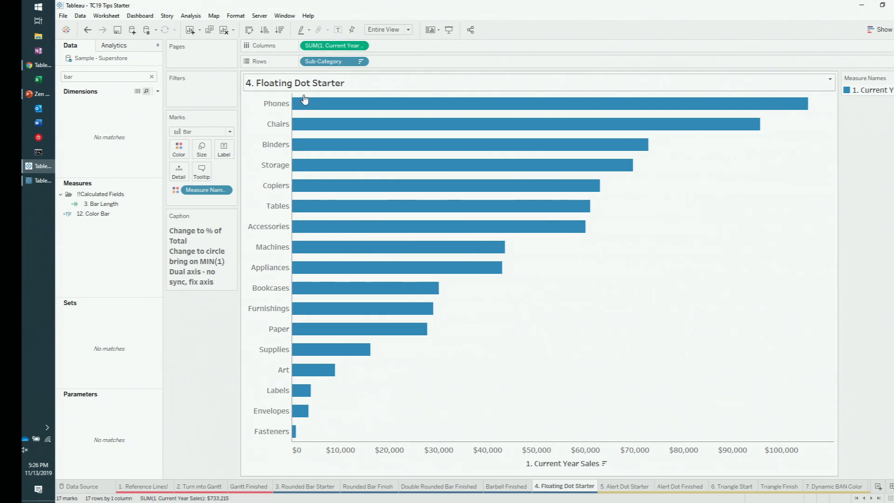
pyautogui.rightClick(334, 50)
pyautogui.moveTo(389, 201)
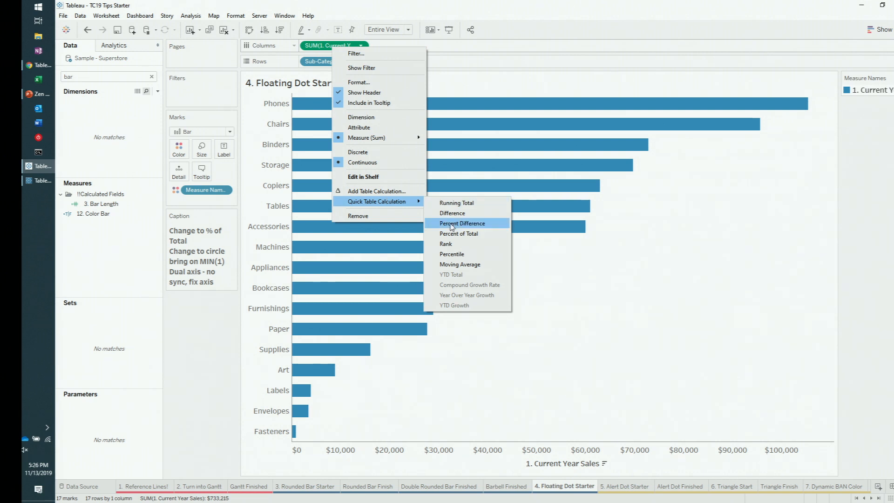
pyautogui.click(454, 233)
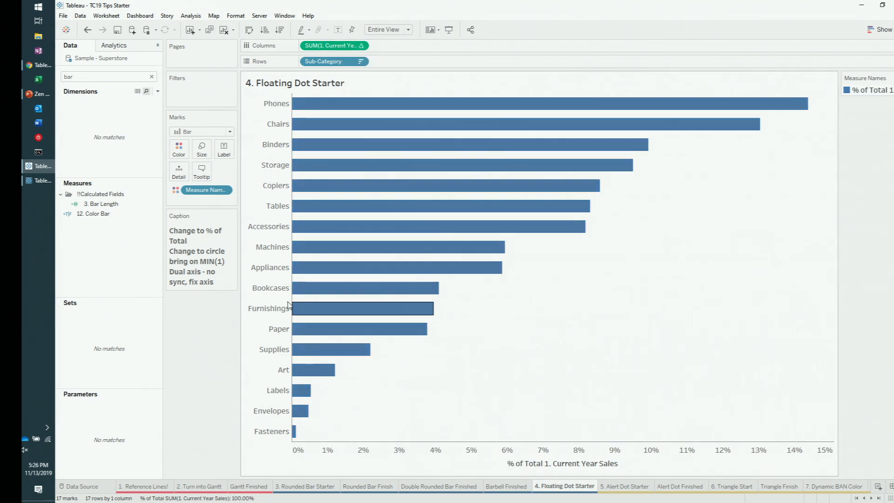
pyautogui.click(210, 132)
pyautogui.click(205, 196)
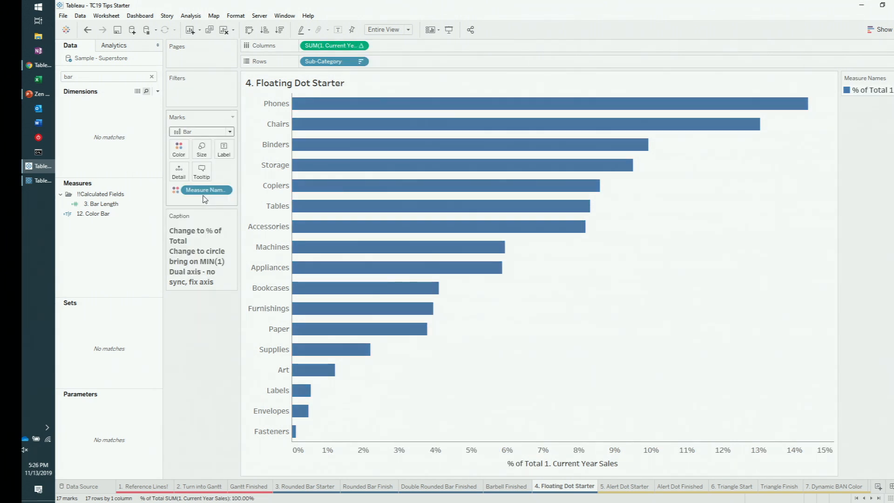
# Add an inline min(1) calculation to Columns and combine it with the percent-of-total sales as a dual axis
pyautogui.doubleClick(391, 46)
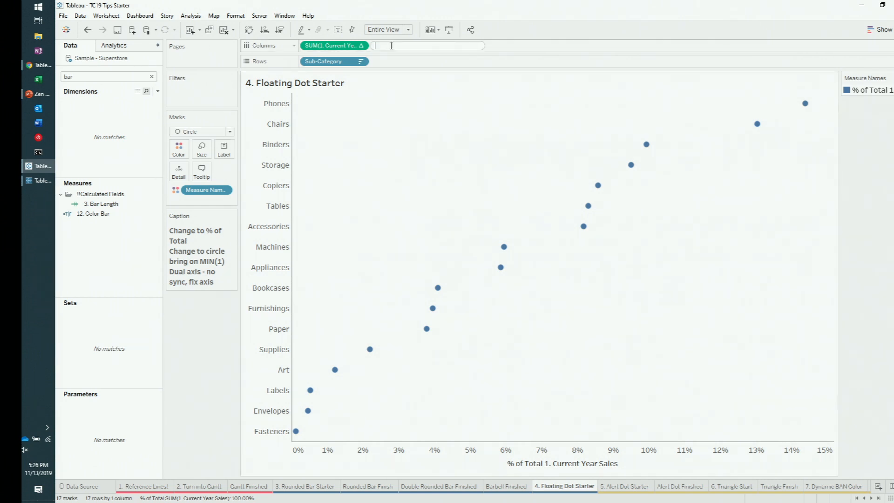
pyautogui.write('min')
pyautogui.write('min(')
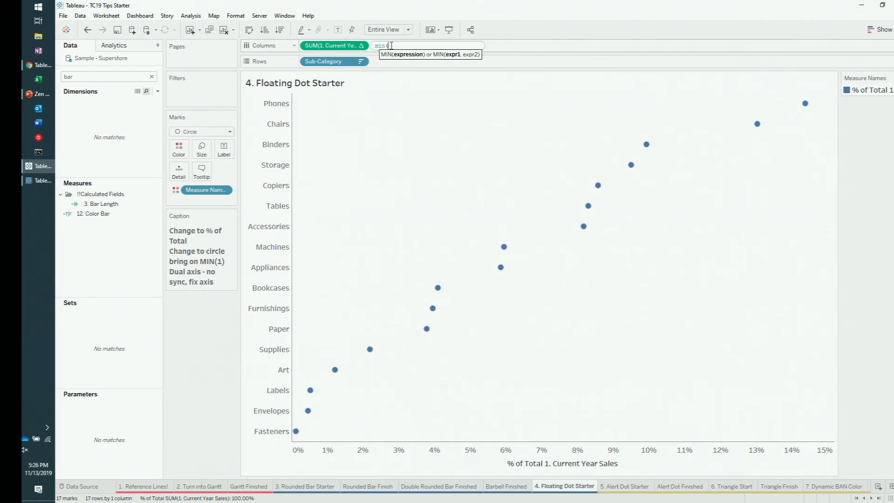
pyautogui.write('1)')
pyautogui.press('Return')
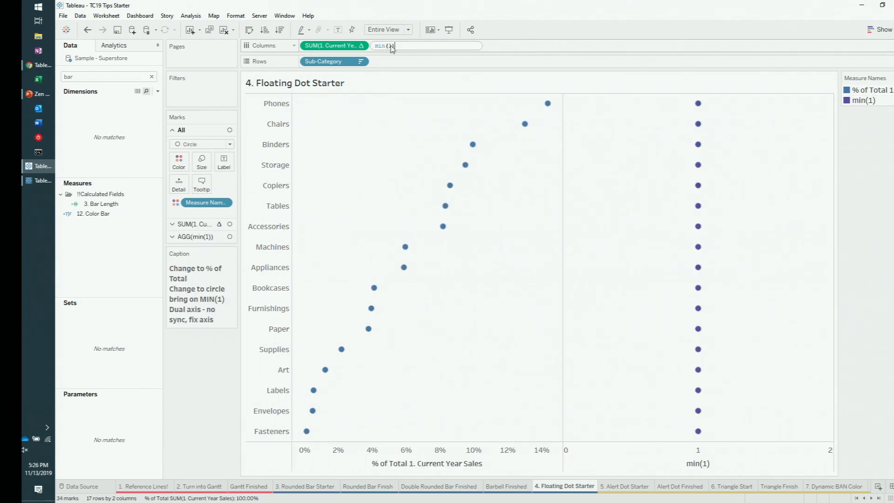
pyautogui.rightClick(692, 463)
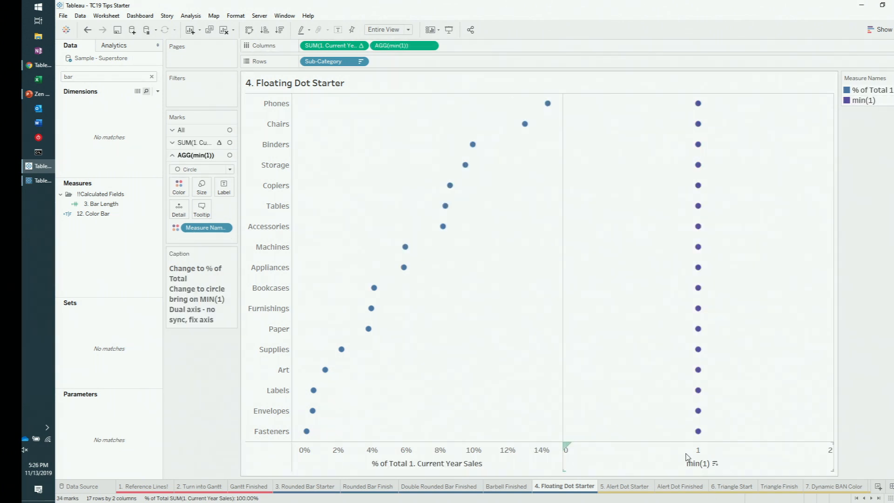
pyautogui.click(713, 397)
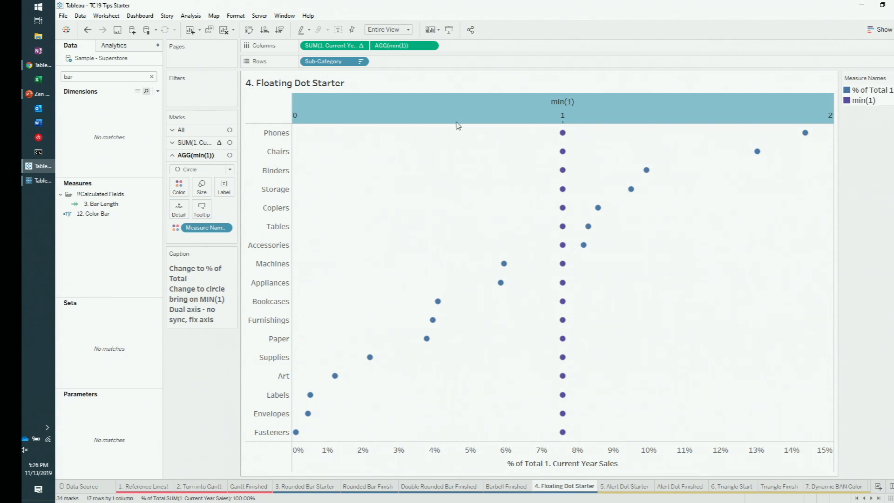
# Change the min(1) marks to Bar and remove Measure Names from their color
pyautogui.click(193, 170)
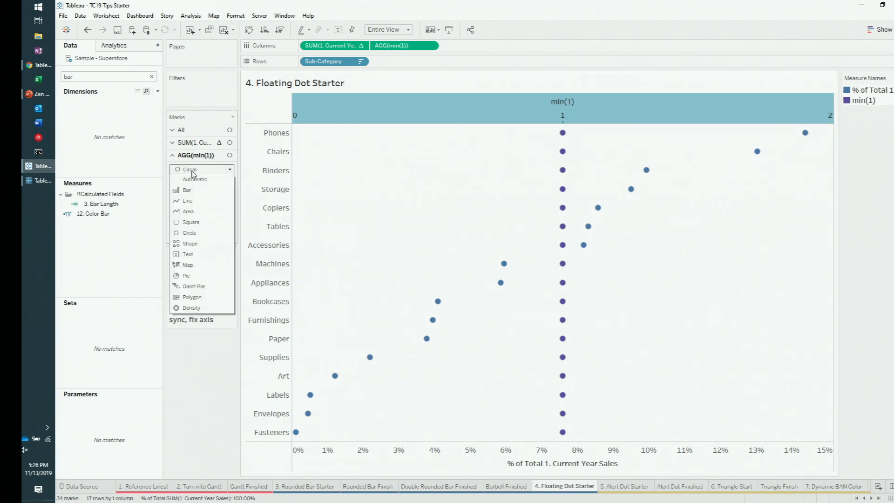
pyautogui.click(188, 190)
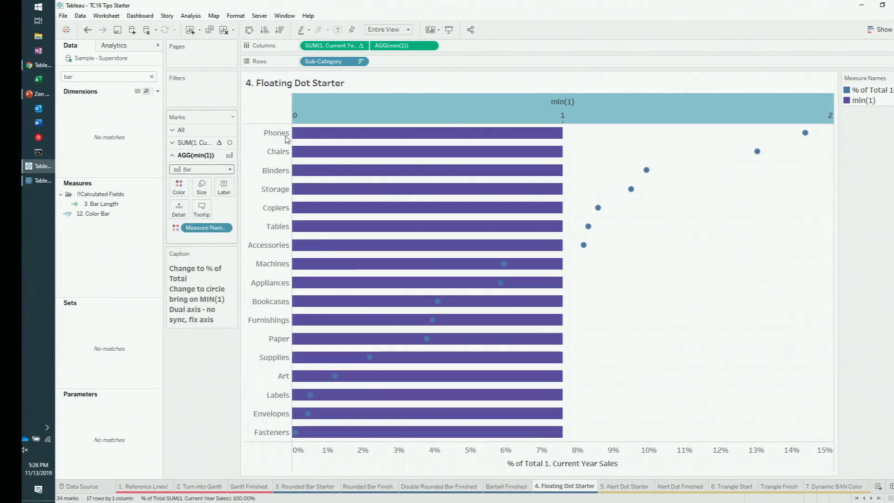
pyautogui.moveTo(206, 228); pyautogui.dragTo(221, 364)
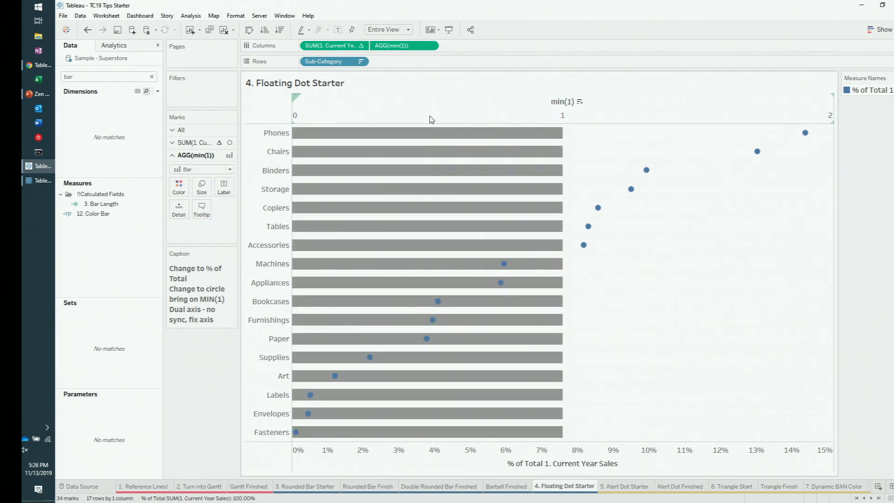
# Fix the min(1) axis range with an end value of 1
pyautogui.rightClick(431, 120)
pyautogui.click(440, 122)
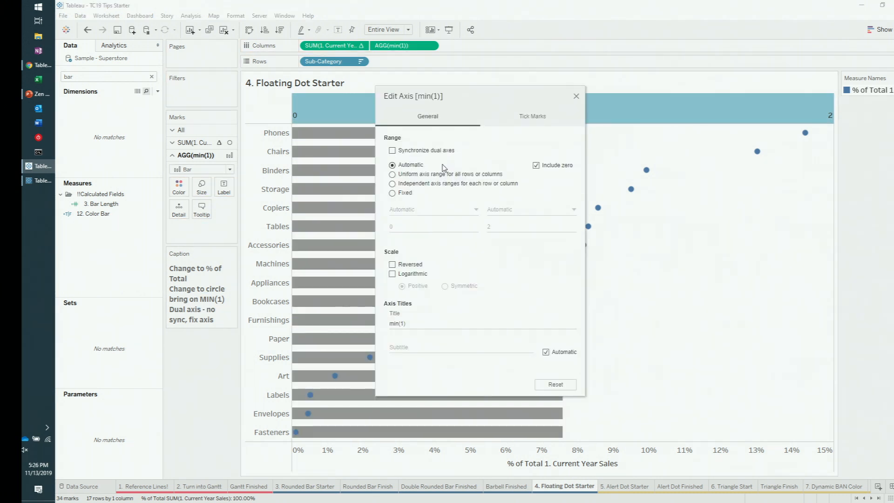
pyautogui.click(392, 192)
pyautogui.doubleClick(514, 222)
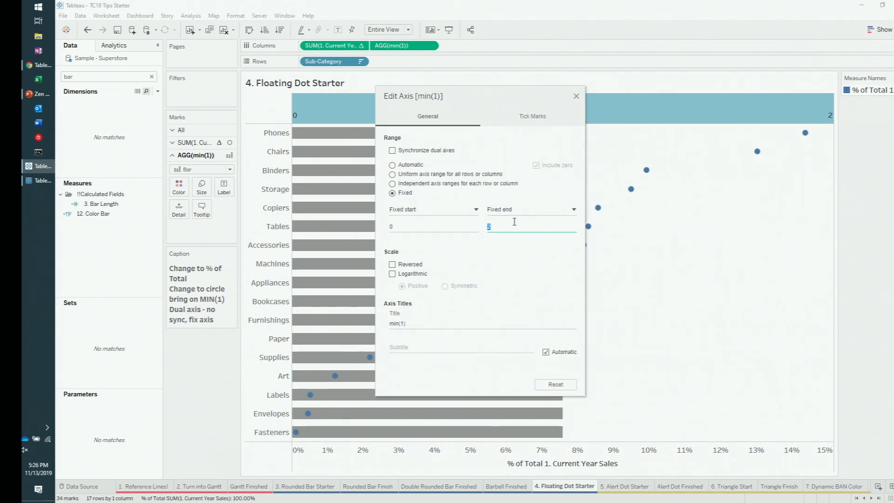
pyautogui.write('1')
pyautogui.click(576, 96)
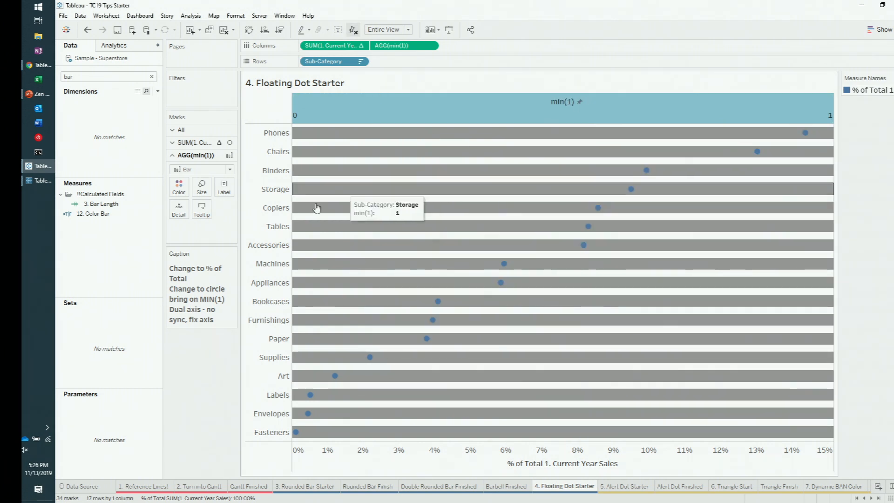
# Reduce the size of the min(1) bars until they appear as thin lines
pyautogui.click(201, 187)
pyautogui.moveTo(247, 210); pyautogui.dragTo(202, 214)
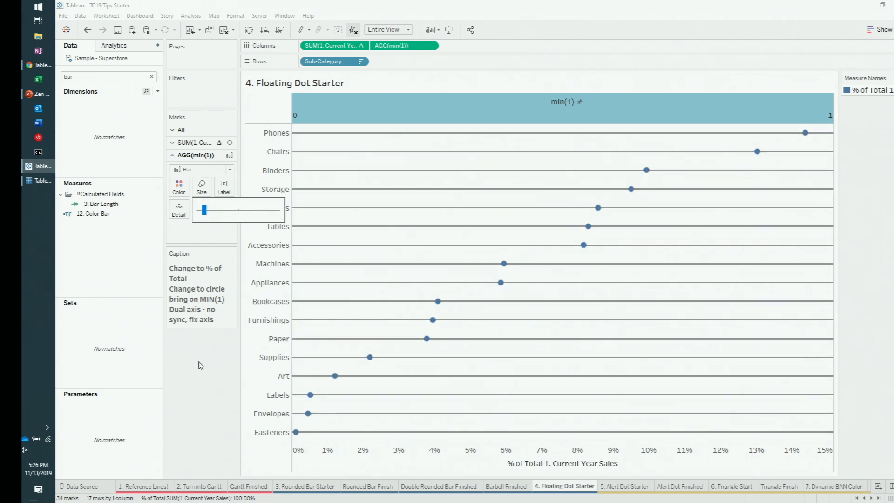
pyautogui.click(201, 364)
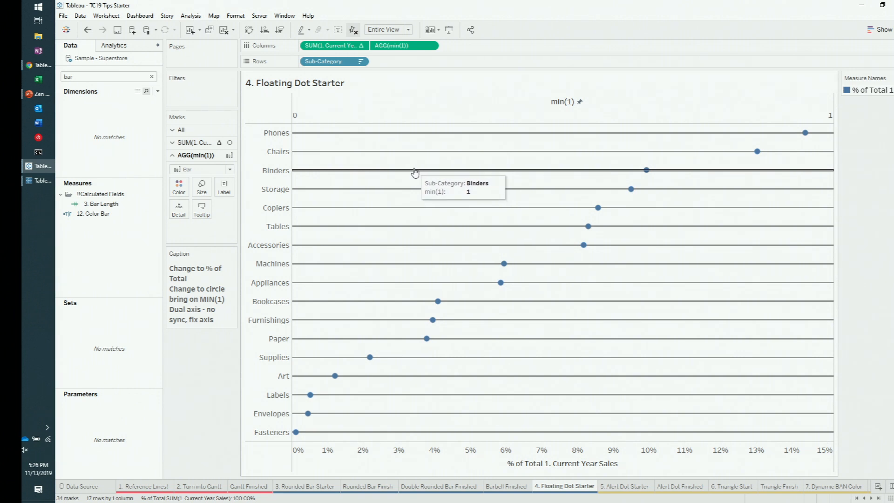
# Increase the size of the percent-of-total sales circles to about the middle of the size range
pyautogui.click(173, 142)
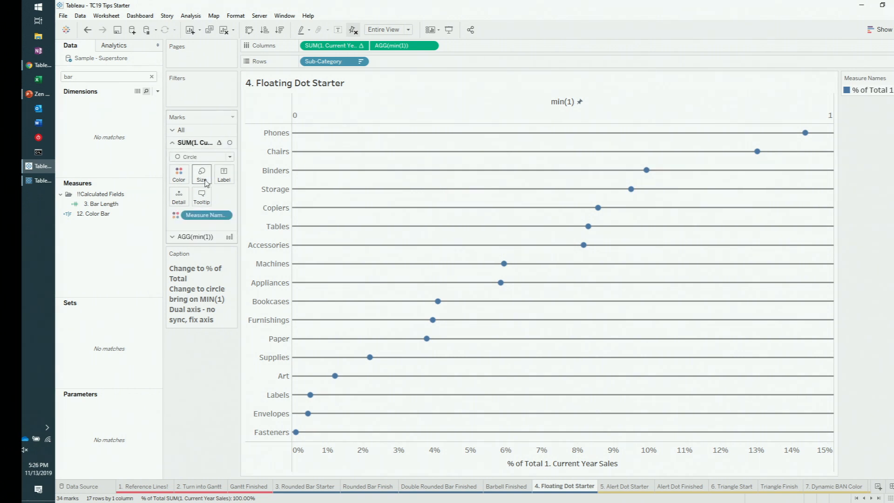
pyautogui.click(201, 174)
pyautogui.moveTo(230, 199); pyautogui.dragTo(240, 198)
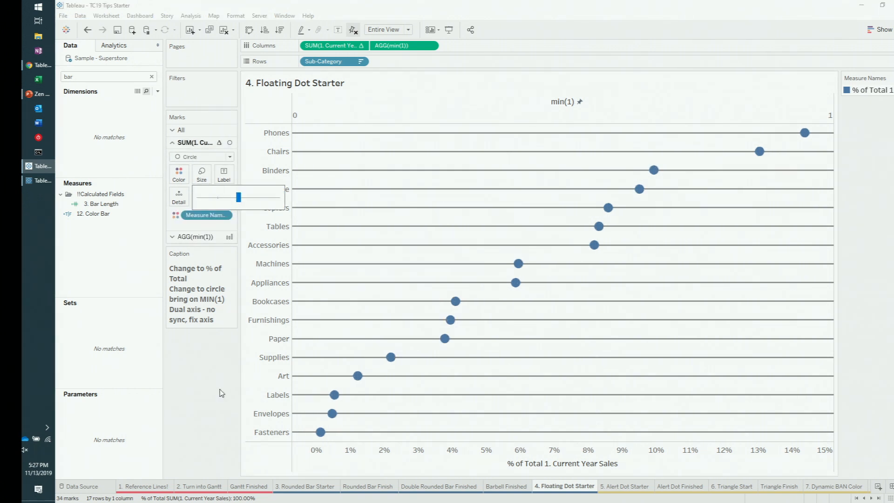
pyautogui.click(202, 382)
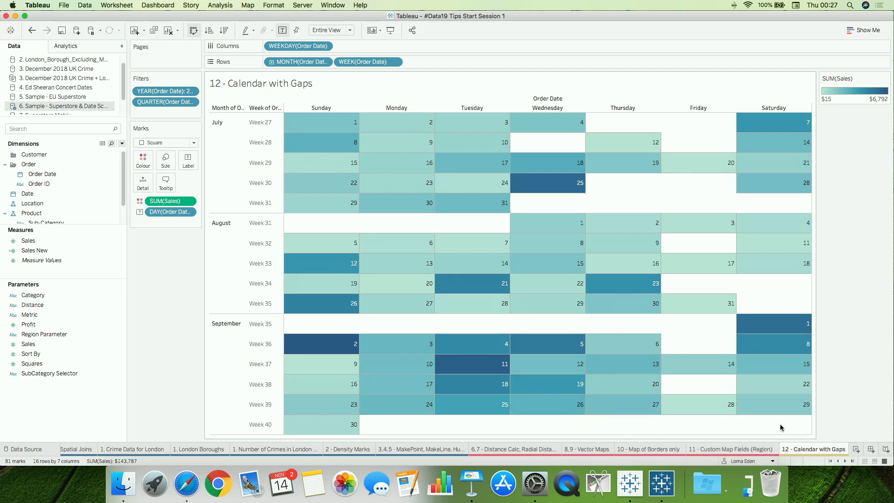
# Review the 12 - Date Joins for Scaffolding dashboard and examine how Orders is joined to Sheet 1 in the data source
pyautogui.hscroll(4, 783, 450)
pyautogui.click(763, 448)
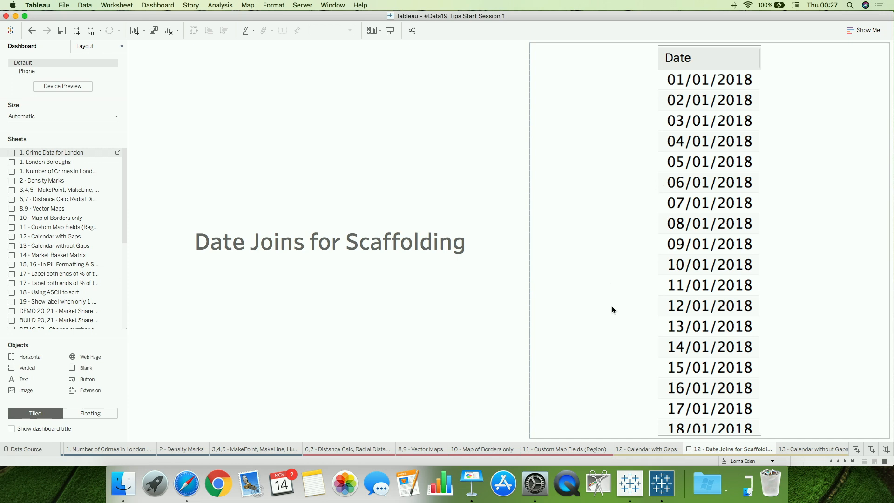
pyautogui.click(38, 449)
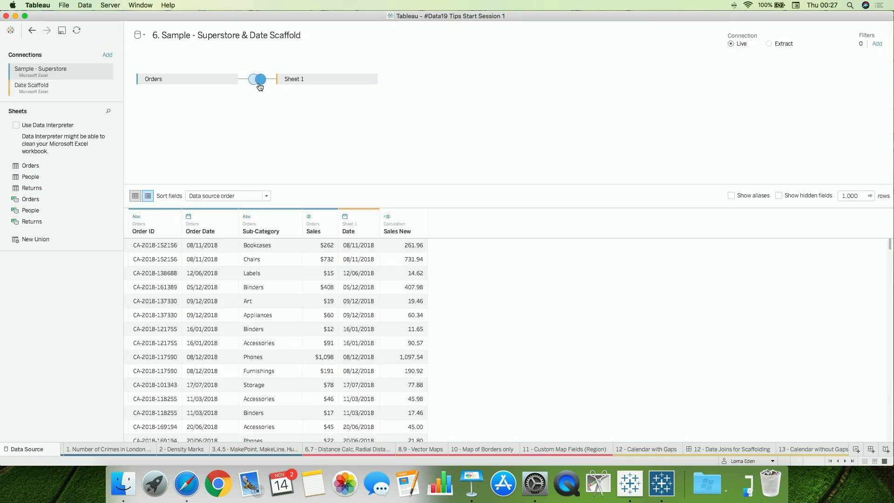
pyautogui.click(261, 80)
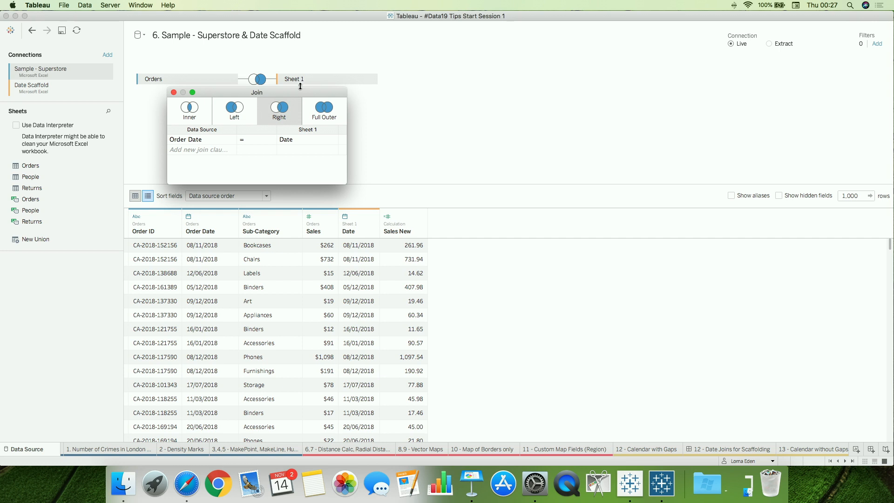
pyautogui.click(451, 118)
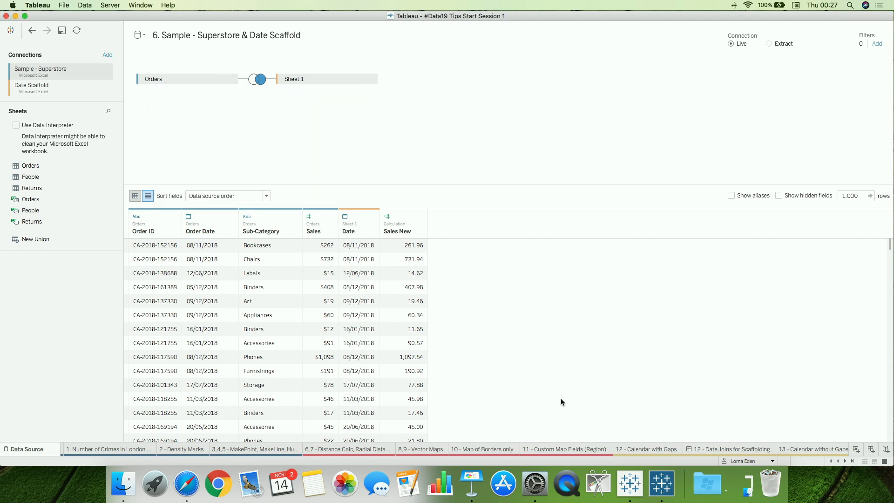
# Open the 13 - Calendar without Gaps sheet and inspect the options available for the Order Date field
pyautogui.click(814, 449)
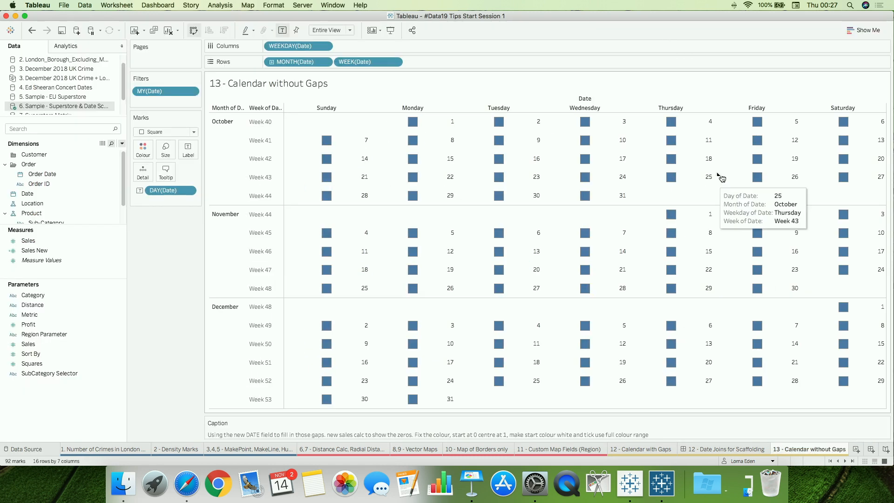
pyautogui.click(38, 196)
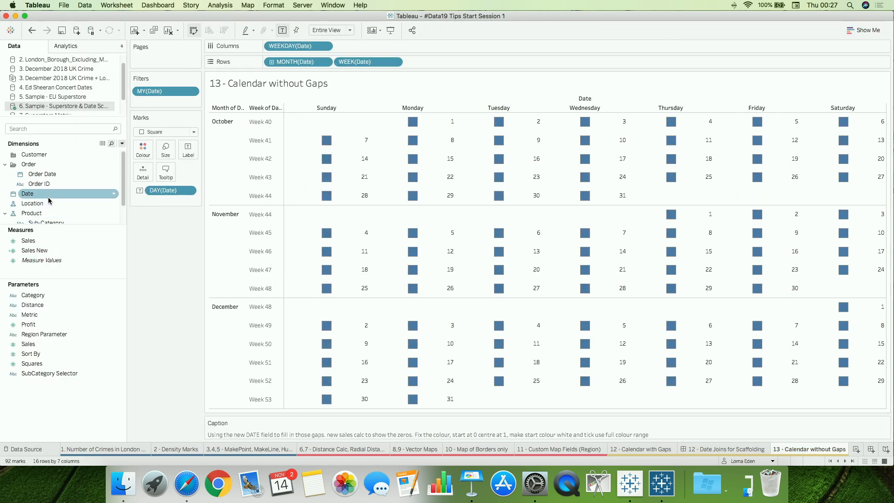
pyautogui.click(52, 175)
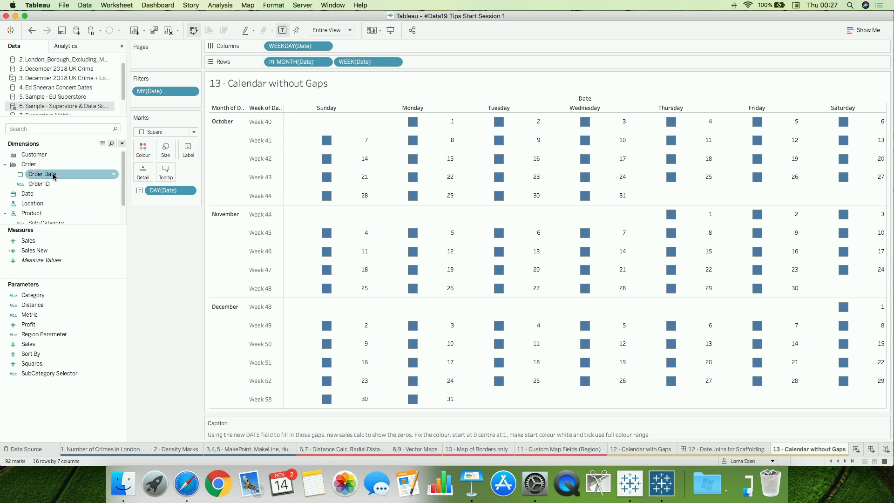
pyautogui.rightClick(54, 176)
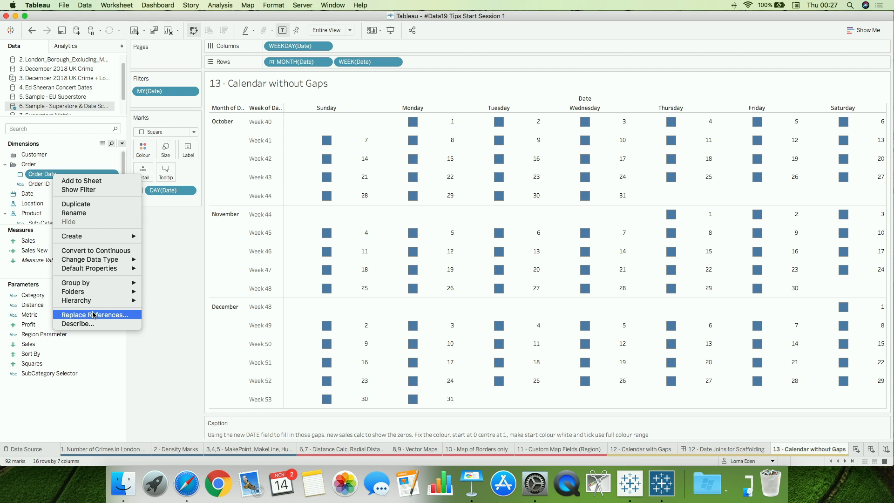
pyautogui.click(170, 286)
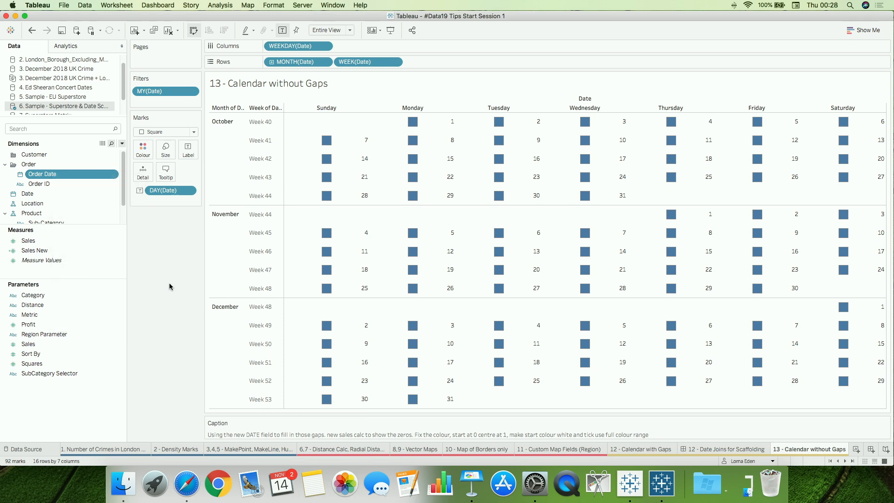
# Try coloring the calendar by Sales, inspect the 12 October cell, and remove Sales from the marks
pyautogui.moveTo(28, 241); pyautogui.dragTo(144, 149)
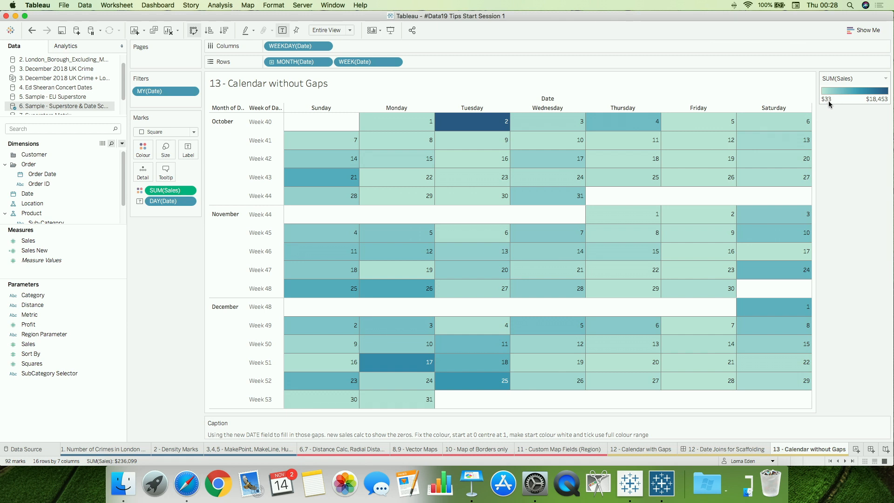
pyautogui.moveTo(699, 141)
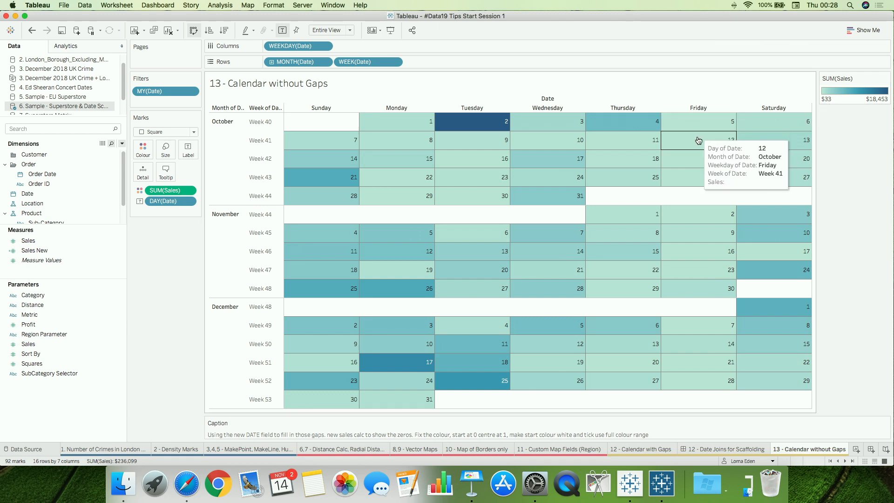
pyautogui.moveTo(164, 190); pyautogui.dragTo(58, 261)
# Review the Sales New calculation and color the calendar squares by that field
pyautogui.rightClick(50, 250)
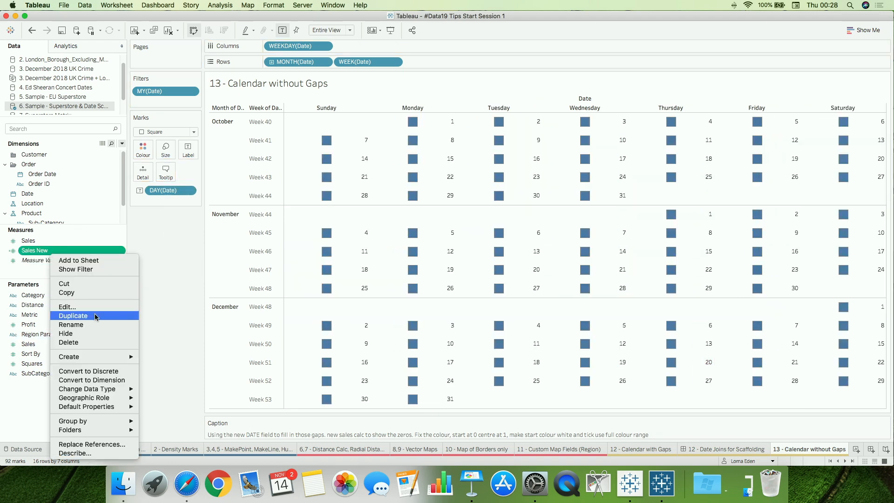
pyautogui.click(75, 306)
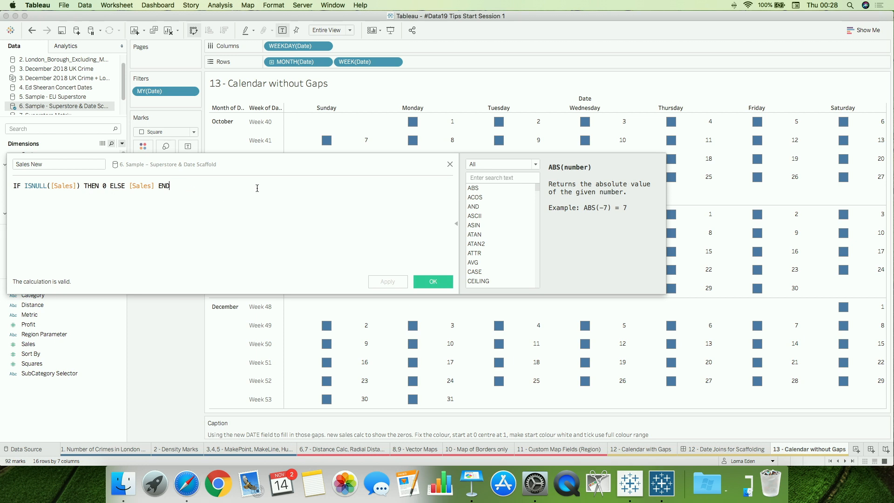
pyautogui.click(450, 163)
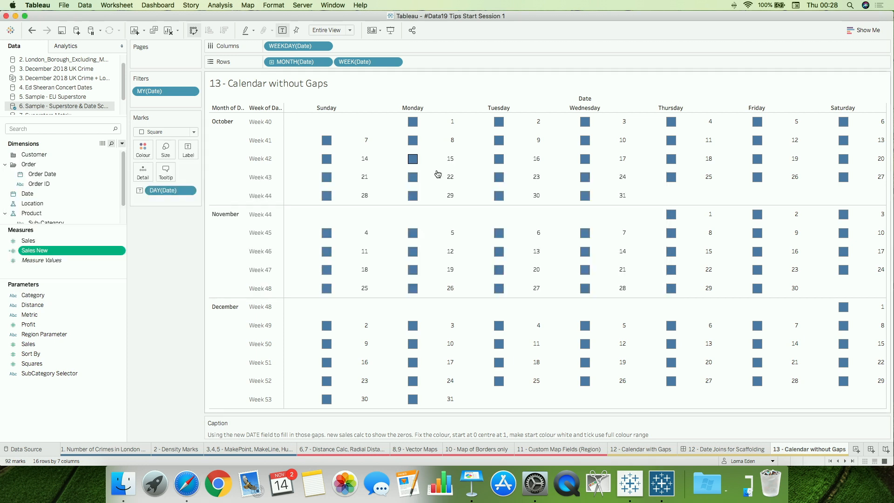
pyautogui.moveTo(54, 251); pyautogui.dragTo(140, 155)
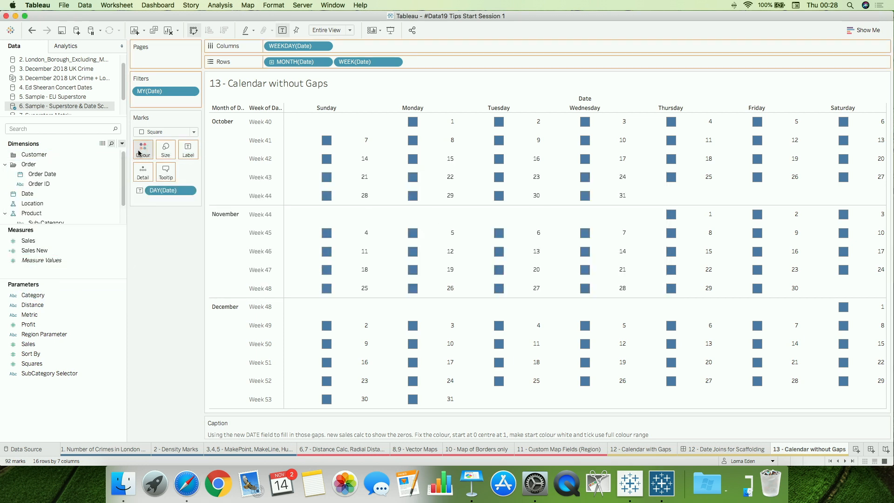
# Edit the Sales New colors to use a fixed start of 0 and a centre of 1
pyautogui.click(885, 78)
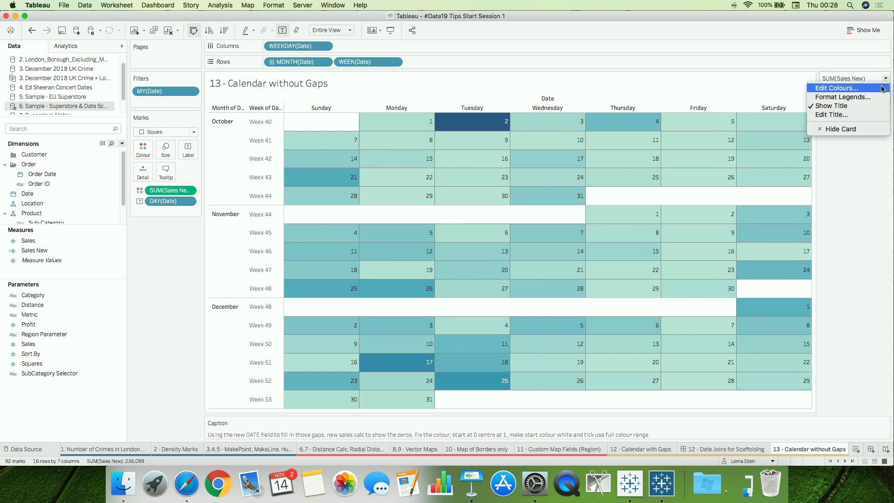
pyautogui.click(858, 89)
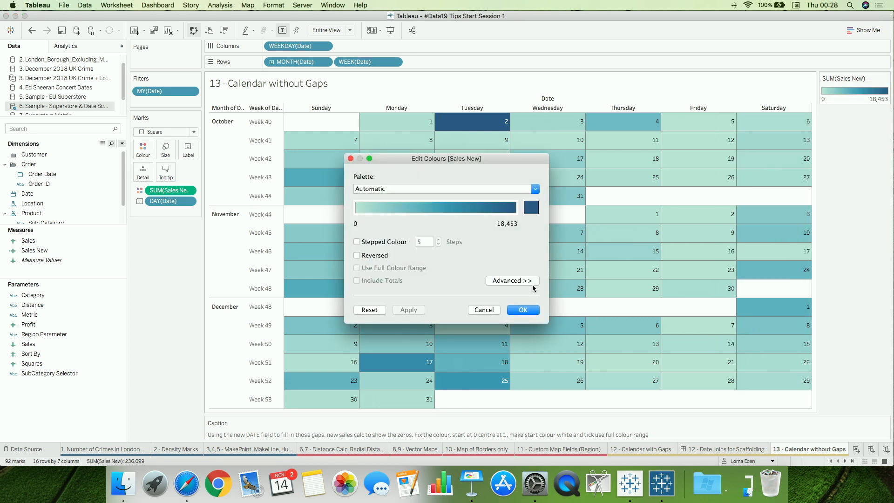
pyautogui.click(534, 281)
pyautogui.click(357, 306)
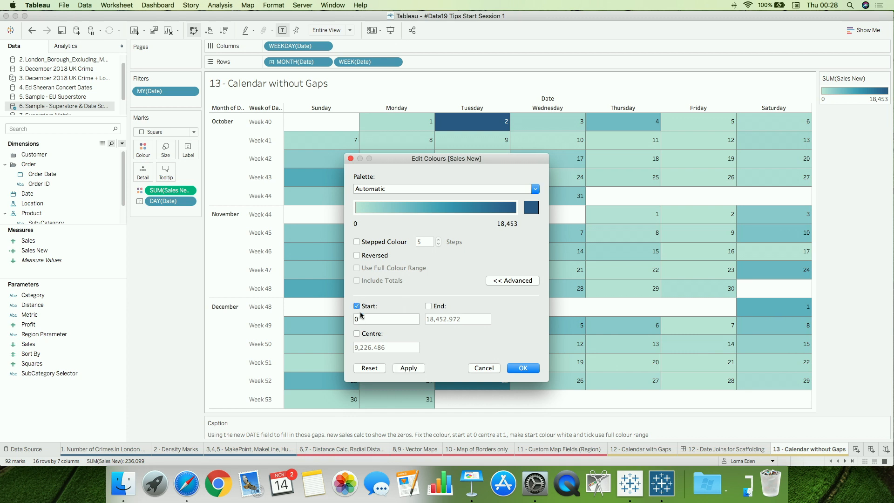
pyautogui.click(357, 333)
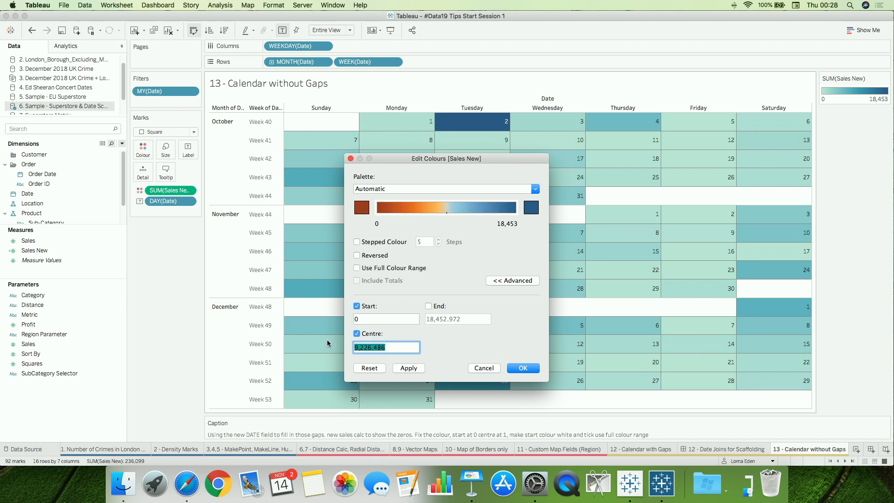
pyautogui.write('1')
# Set the low-end color of the Sales New palette to Snow white and apply the colors
pyautogui.click(362, 209)
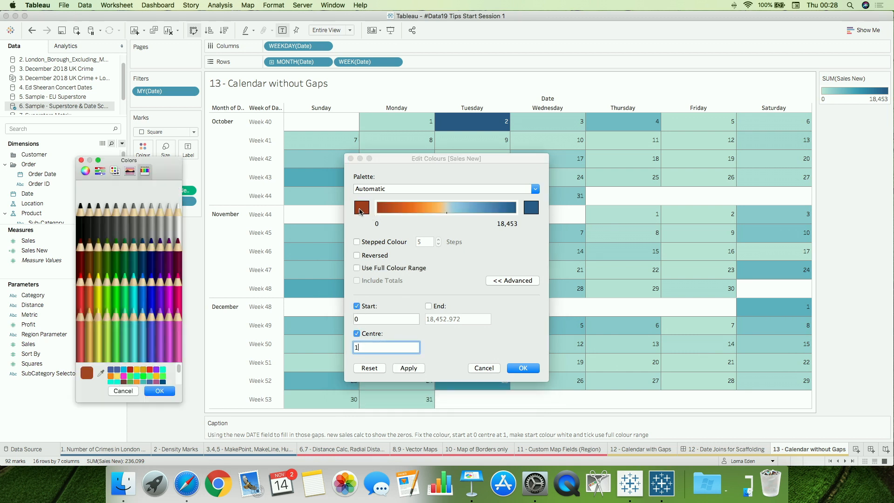
pyautogui.click(178, 205)
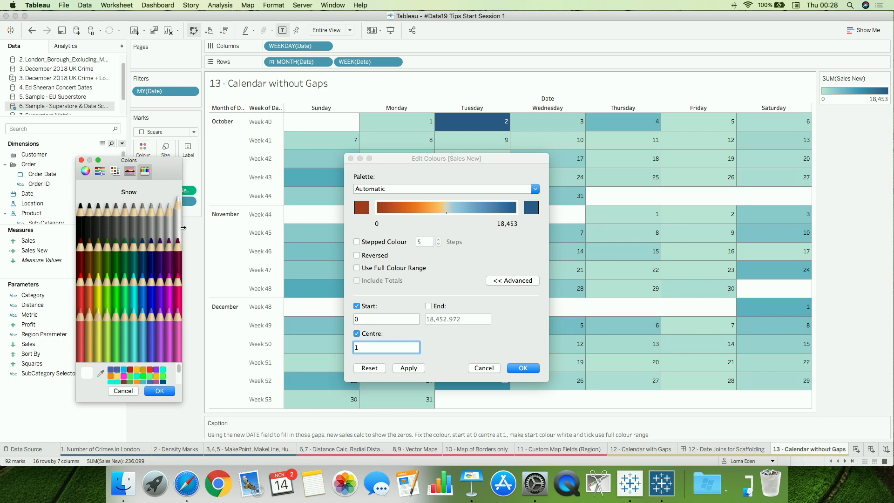
pyautogui.click(166, 393)
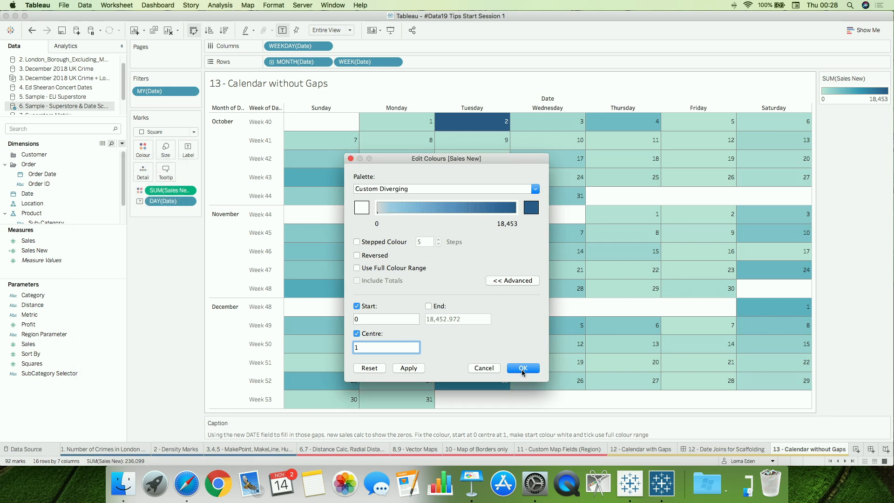
pyautogui.click(523, 368)
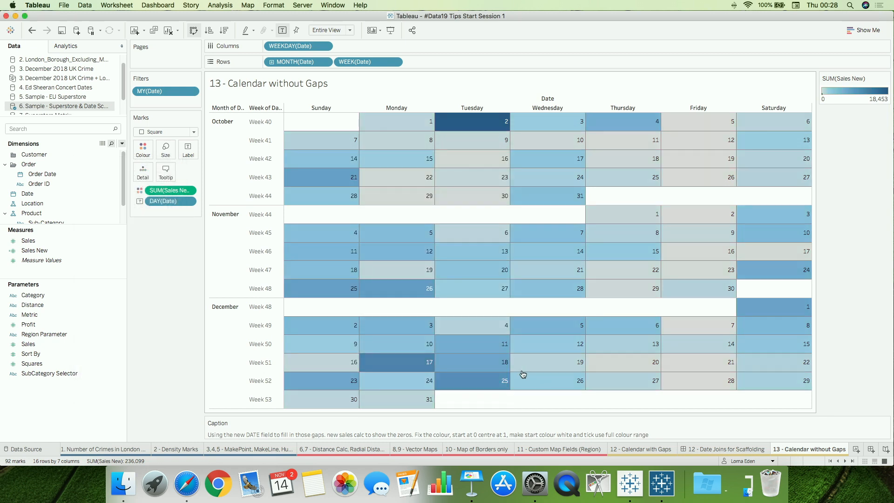
# Enable Use Full Colour Range for the Sales New palette
pyautogui.click(885, 78)
pyautogui.click(833, 87)
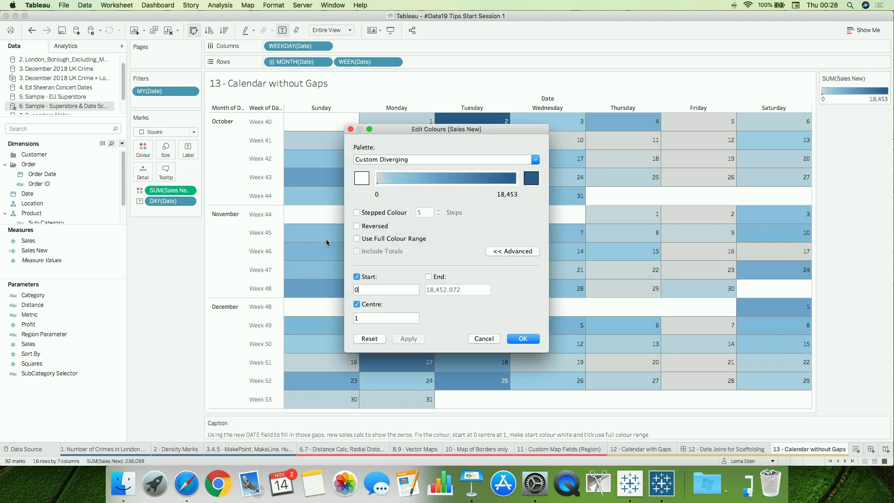
pyautogui.click(359, 239)
pyautogui.click(409, 339)
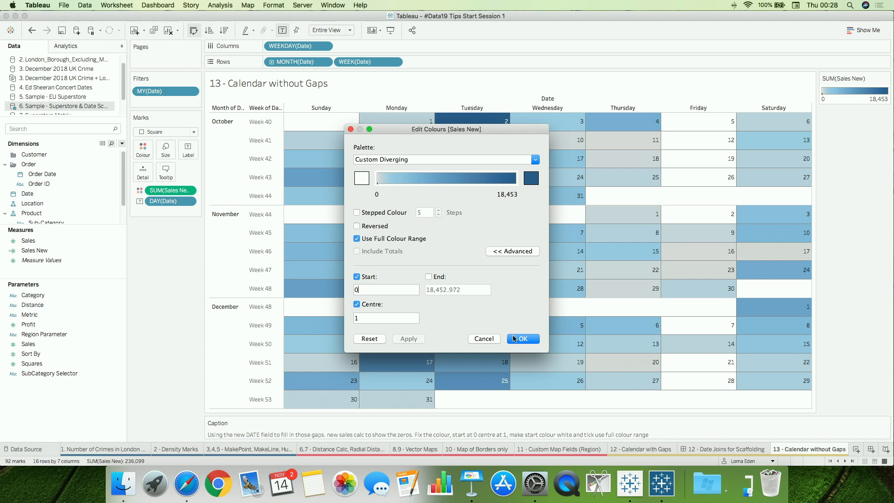
pyautogui.click(522, 338)
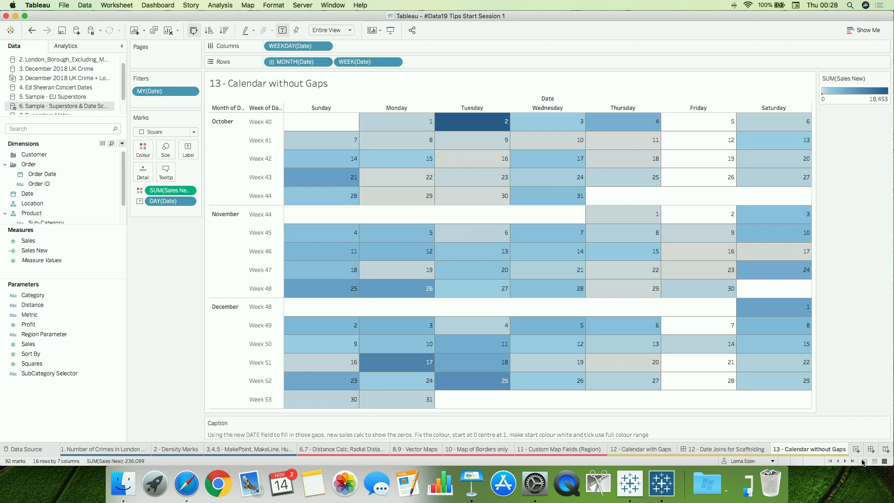
# Review the 14a - Market Basket Join example and switch the data source page to 7. Superstore Matrix
pyautogui.click(845, 461)
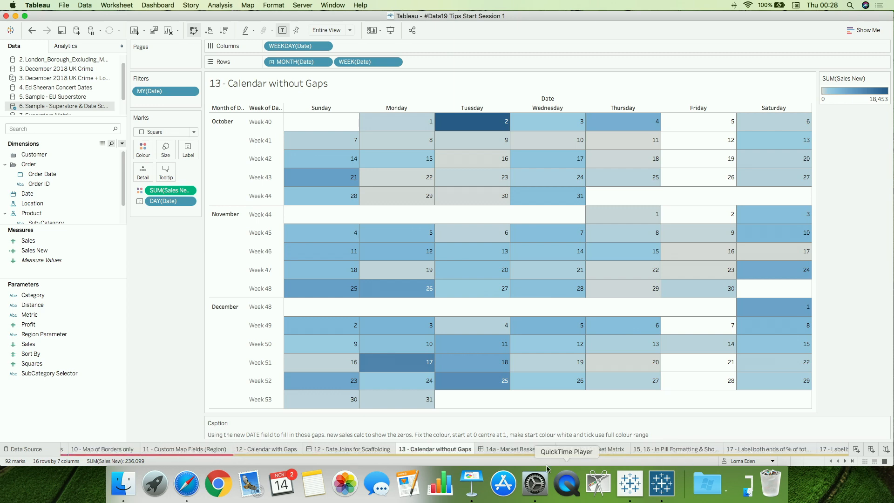
pyautogui.click(525, 449)
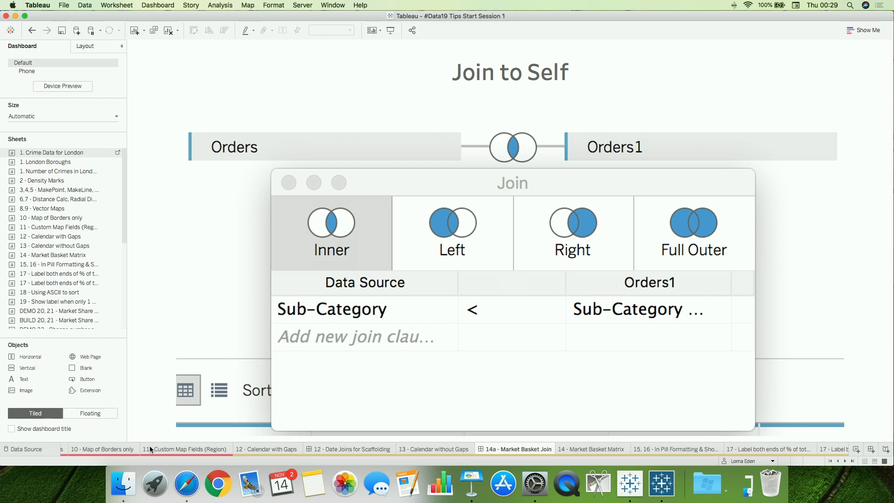
pyautogui.click(46, 448)
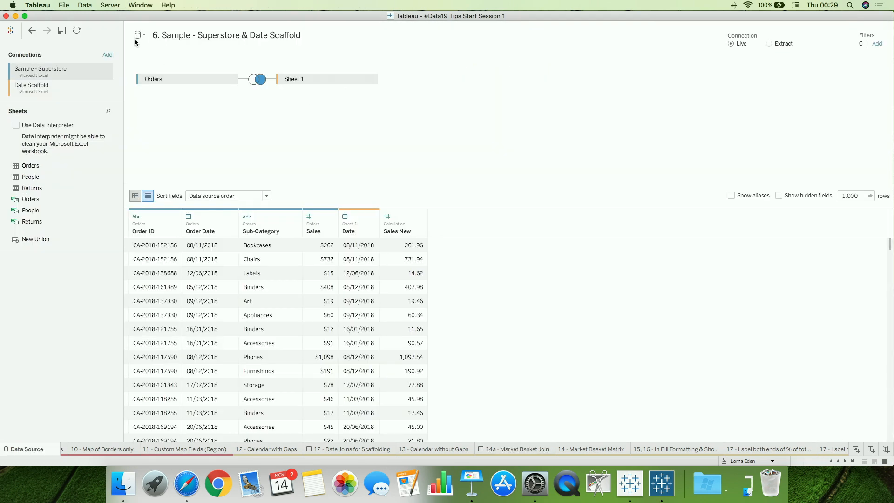
pyautogui.click(139, 36)
pyautogui.click(178, 108)
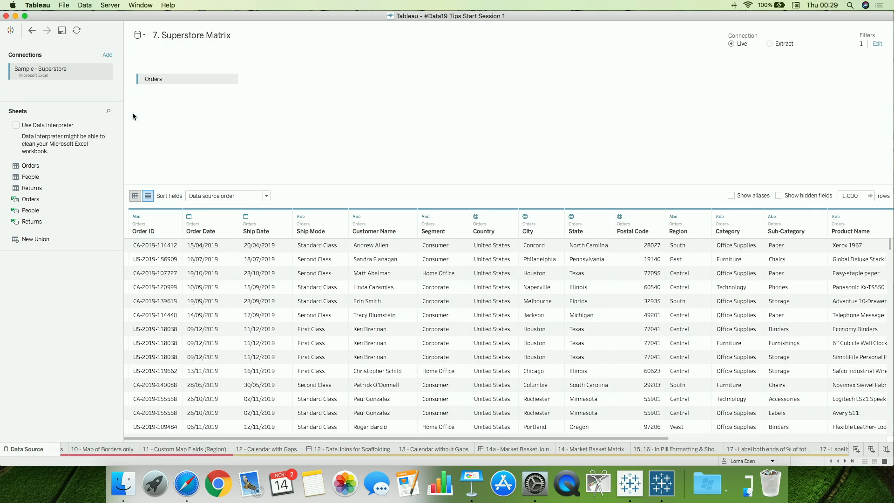
# Inner join Orders to a second copy of Orders where Sub-Category <> Sub-Category (Orders1)
pyautogui.moveTo(38, 170); pyautogui.dragTo(292, 88)
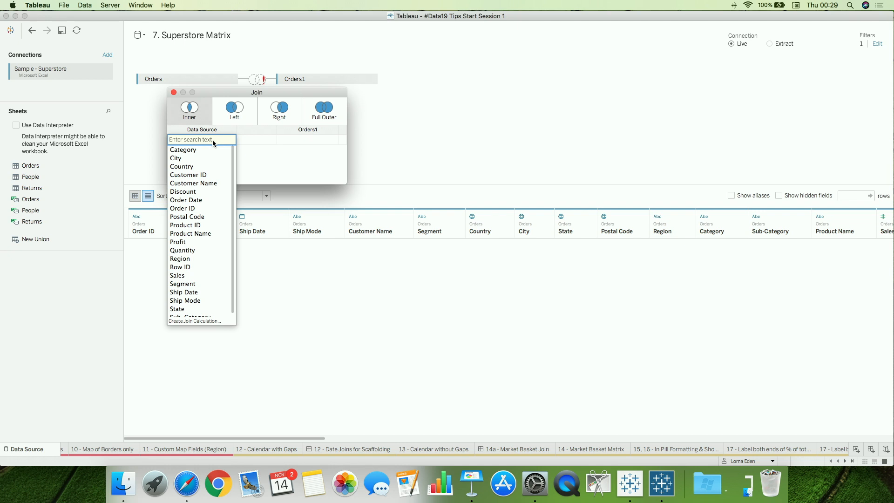
pyautogui.write('sub')
pyautogui.click(210, 149)
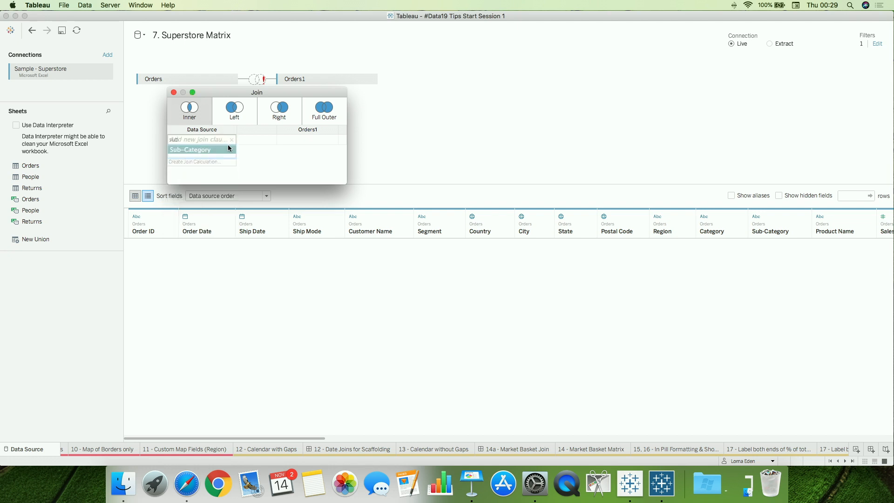
pyautogui.click(263, 140)
pyautogui.click(246, 147)
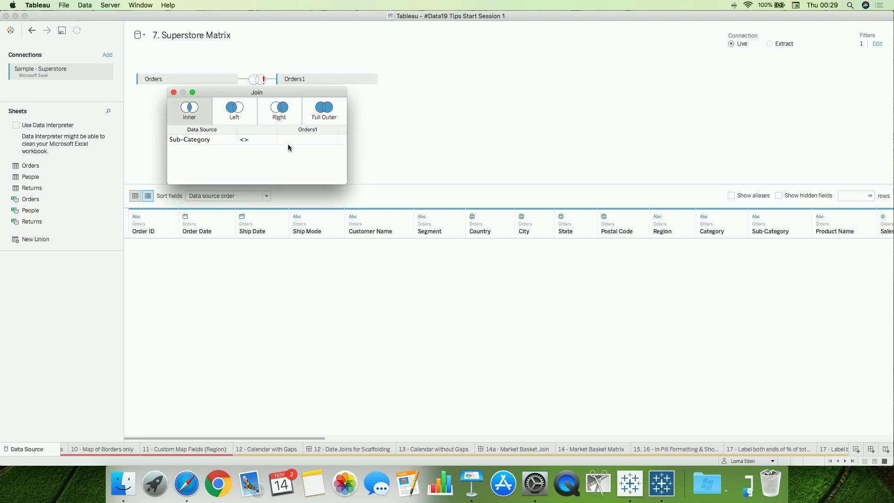
pyautogui.click(310, 140)
pyautogui.write('sub')
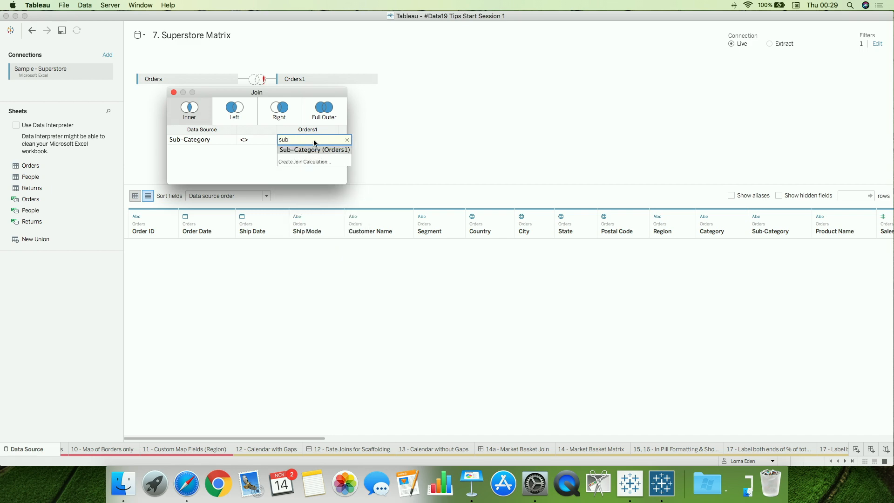
pyautogui.click(314, 149)
pyautogui.click(446, 119)
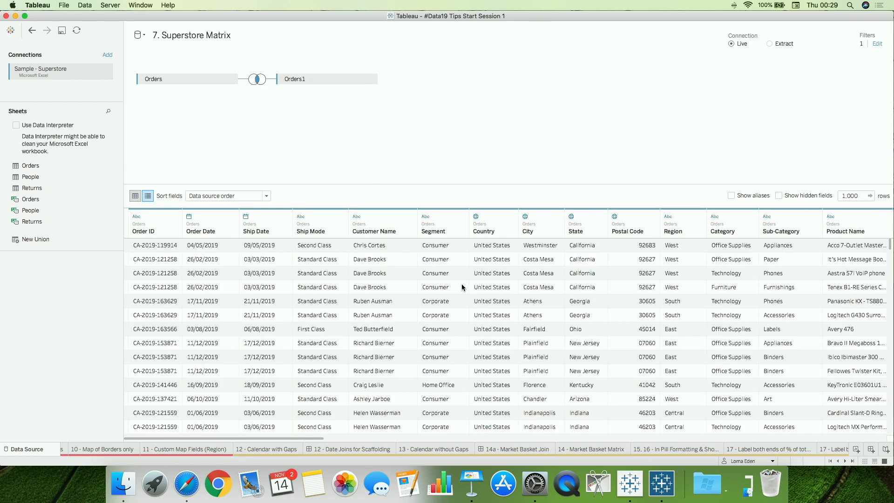
# Add Sub-Category (Orders1) to the columns of the 14 - Market Basket Matrix sheet and fit it to Entire View
pyautogui.click(592, 450)
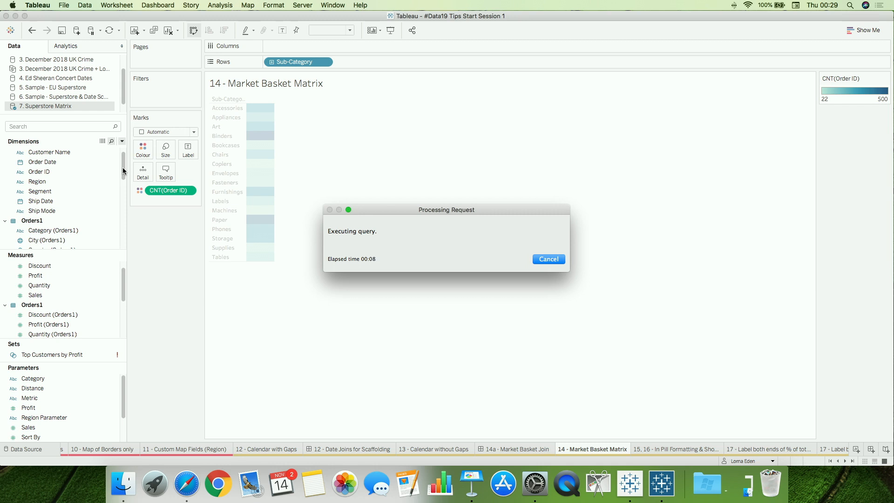
pyautogui.scroll(-3, 124, 173)
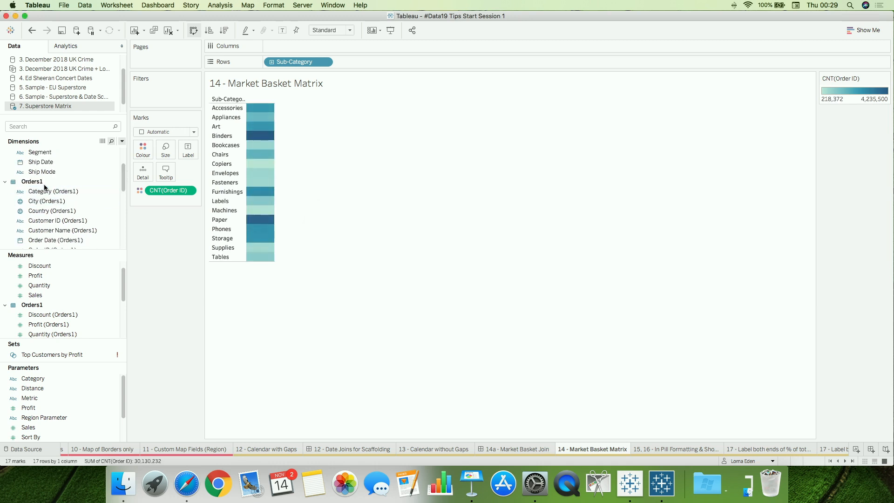
pyautogui.scroll(-6, 67, 211)
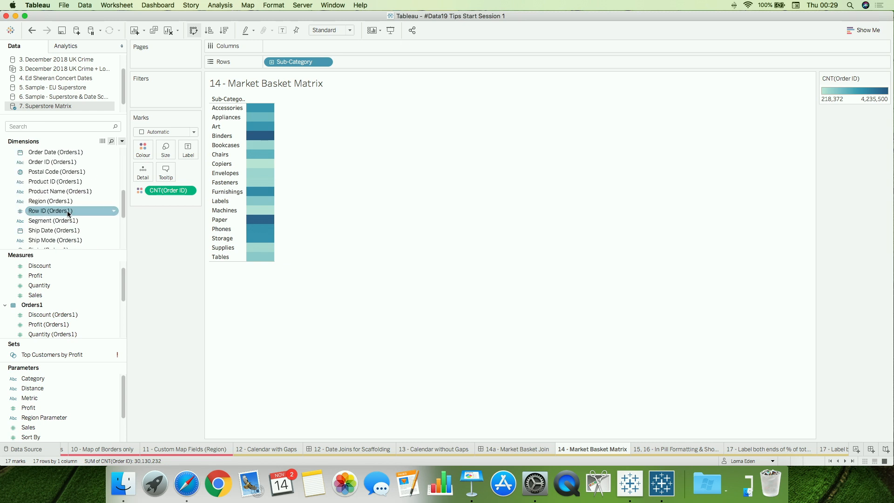
pyautogui.scroll(-2, 67, 212)
pyautogui.moveTo(54, 230); pyautogui.dragTo(289, 47)
pyautogui.moveTo(332, 143)
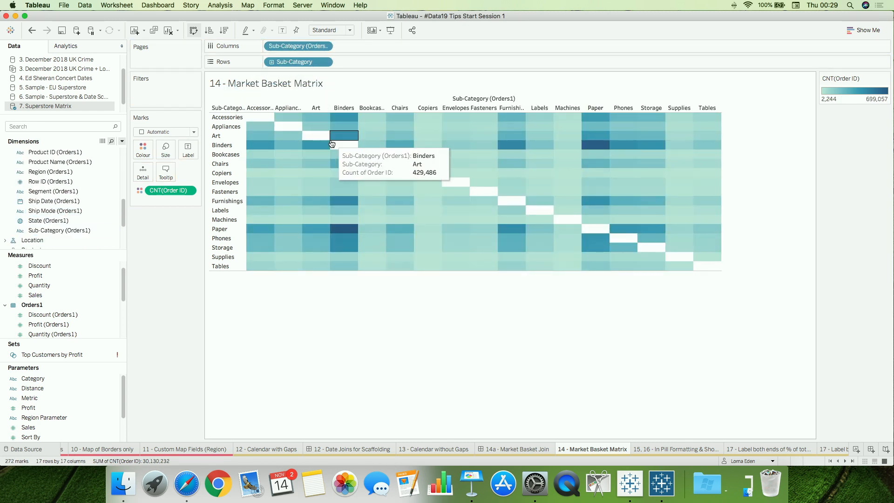
pyautogui.click(348, 30)
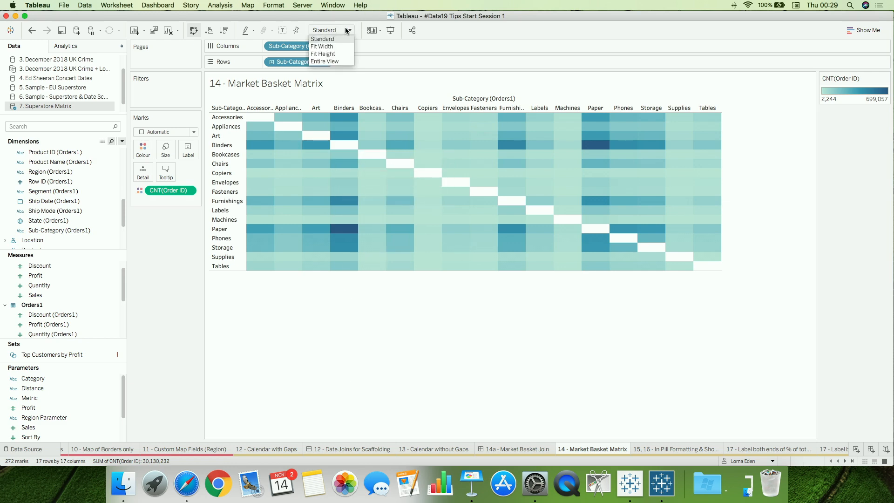
pyautogui.click(338, 62)
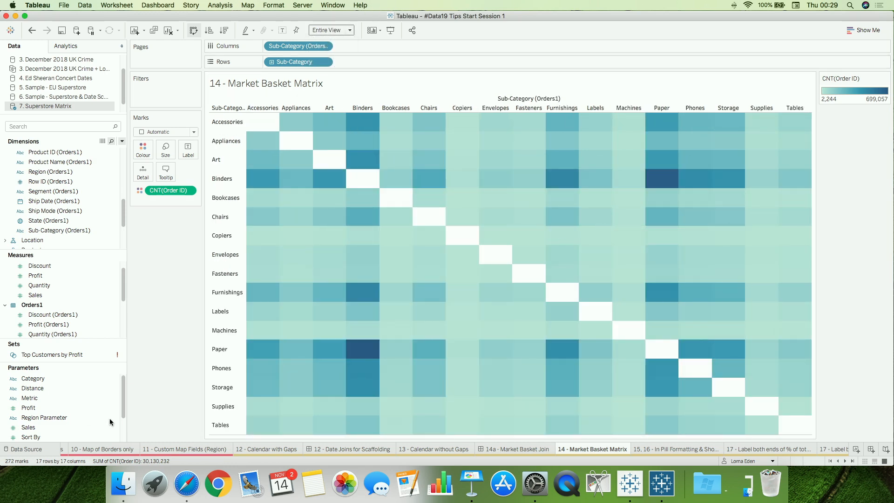
# Change the Sub-Category join operator between Orders and Orders1 to < and return to the Market Basket Matrix sheet
pyautogui.click(35, 448)
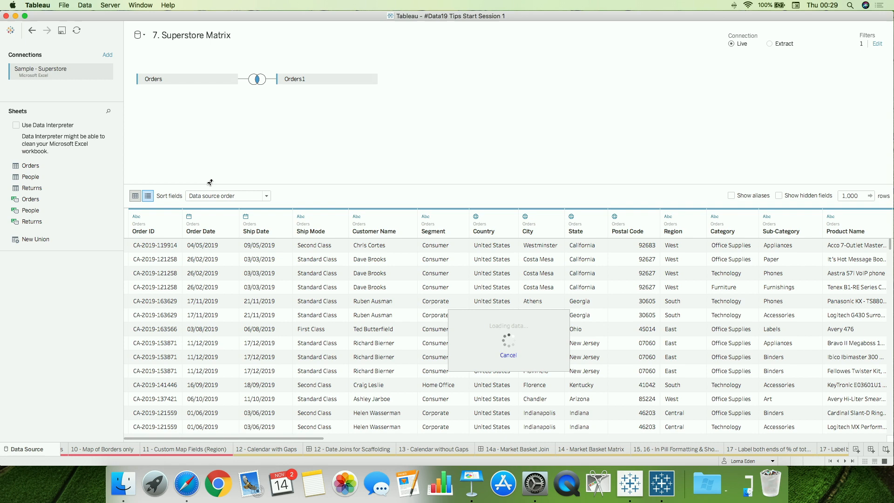
pyautogui.click(257, 79)
pyautogui.click(246, 140)
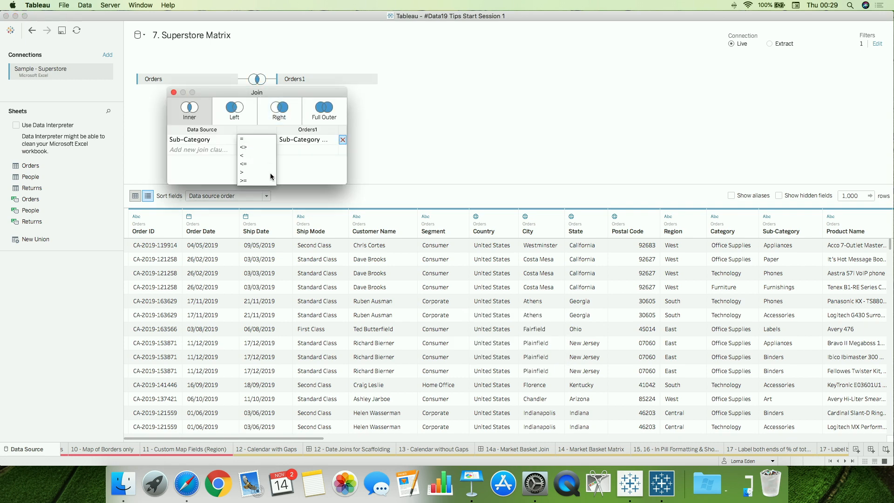
pyautogui.click(253, 155)
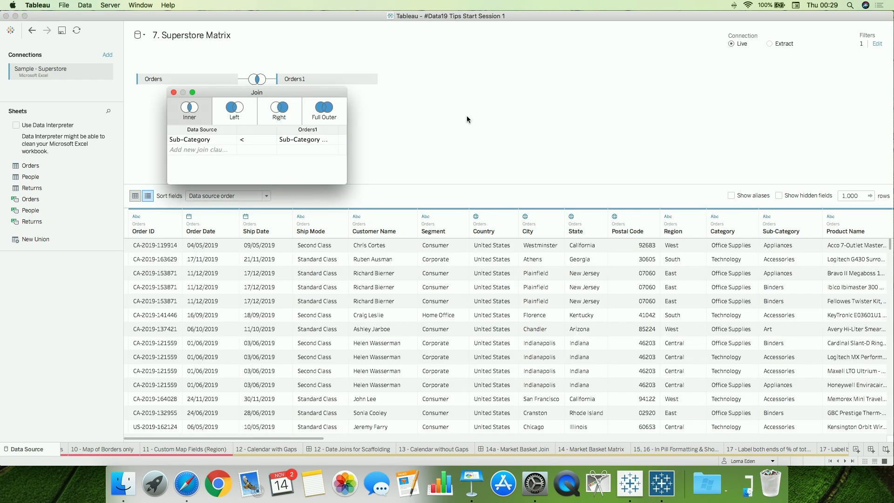
pyautogui.click(600, 447)
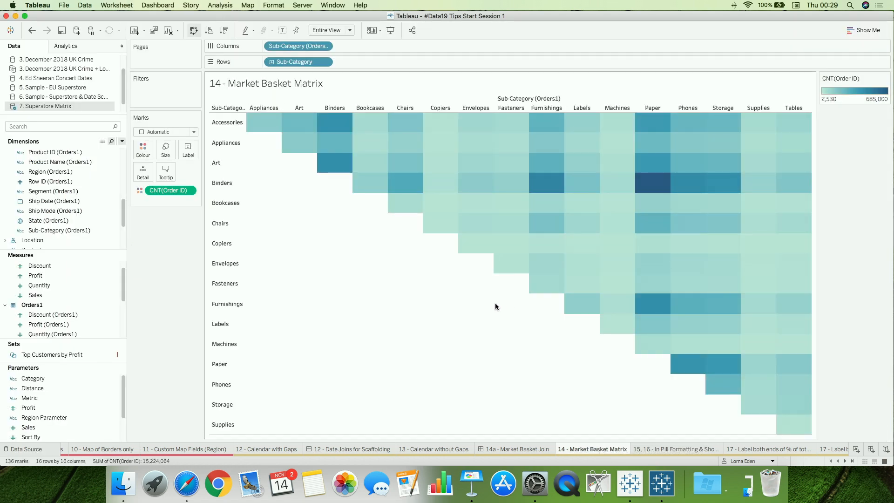
# Open the 15, 16 - In Pill Formatting & Show hide sort controls worksheet
pyautogui.click(661, 449)
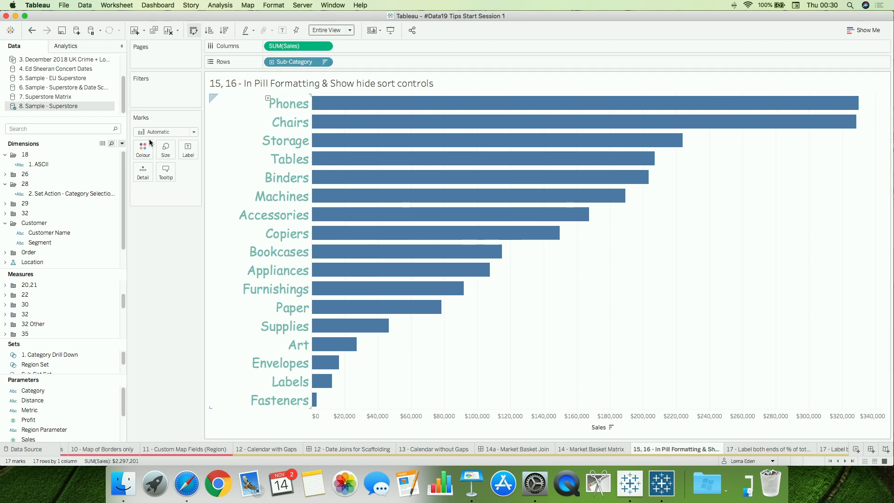
# Try replacing Sub-Category on rows with the Segment field from the Customer folder, and undo the replacement
pyautogui.click(53, 243)
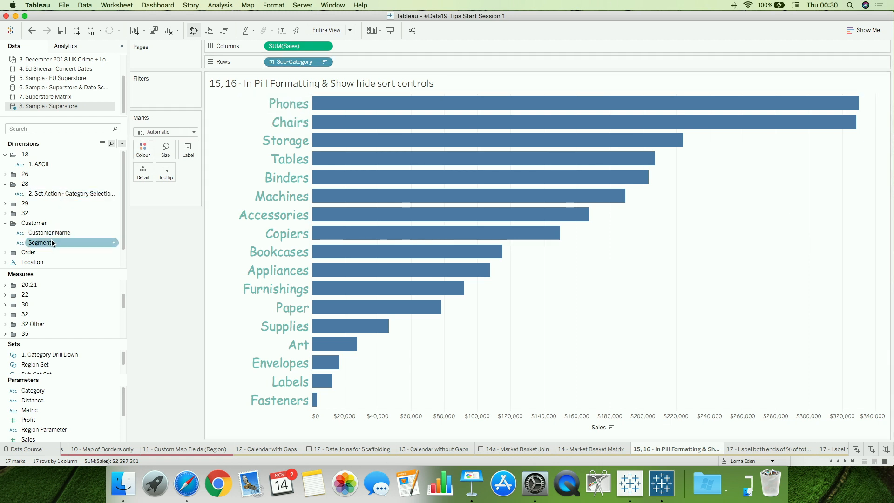
pyautogui.moveTo(53, 242); pyautogui.dragTo(290, 58)
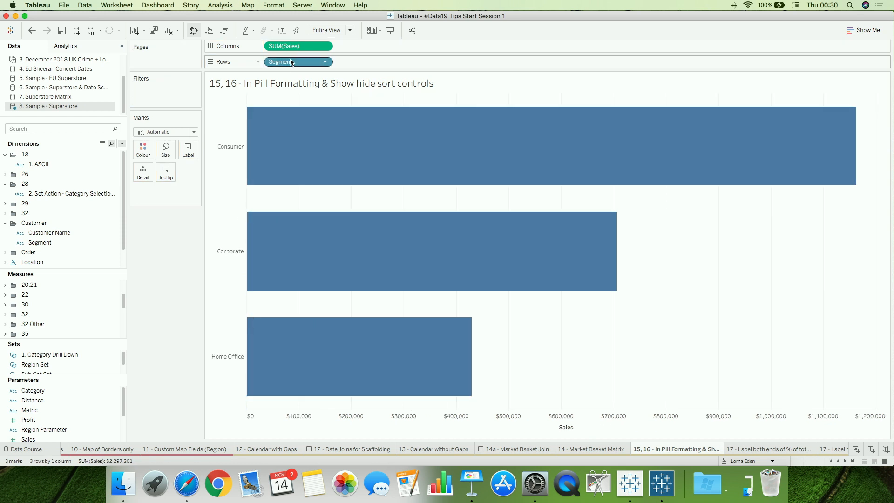
pyautogui.press('cmd+z')
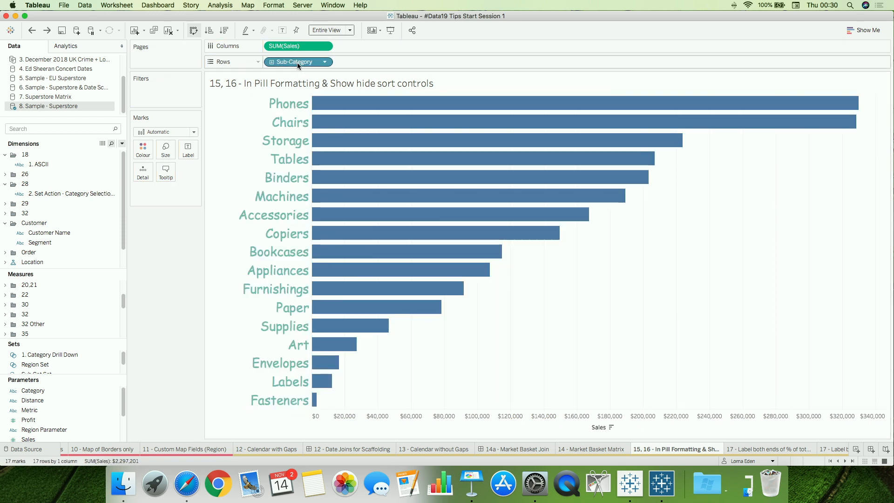
# Edit the Sub-Category pill on rows in place to use Segment, and hide the worksheet's sort controls
pyautogui.doubleClick(300, 63)
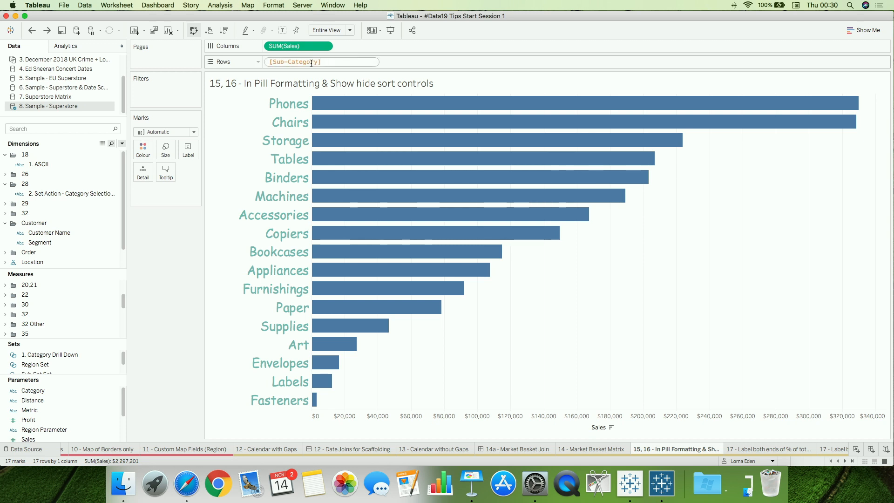
pyautogui.press('super+a')
pyautogui.write('seg')
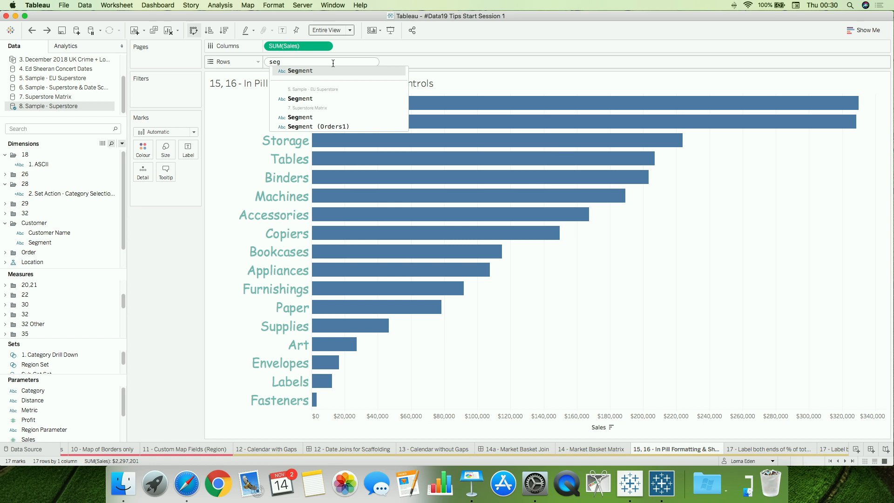
pyautogui.press('Return')
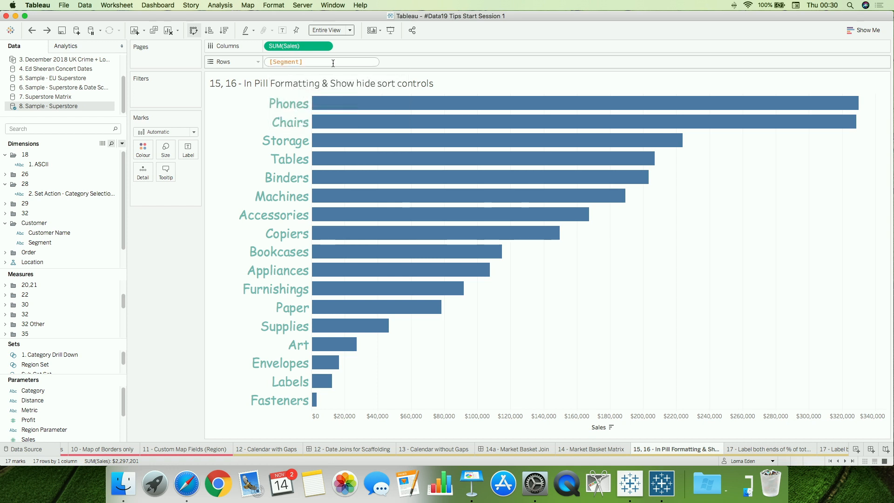
pyautogui.press('Return')
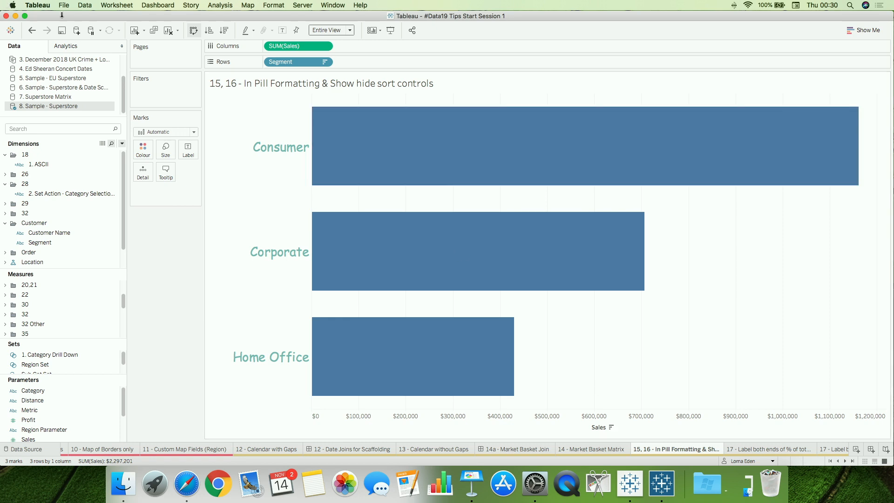
pyautogui.click(128, 7)
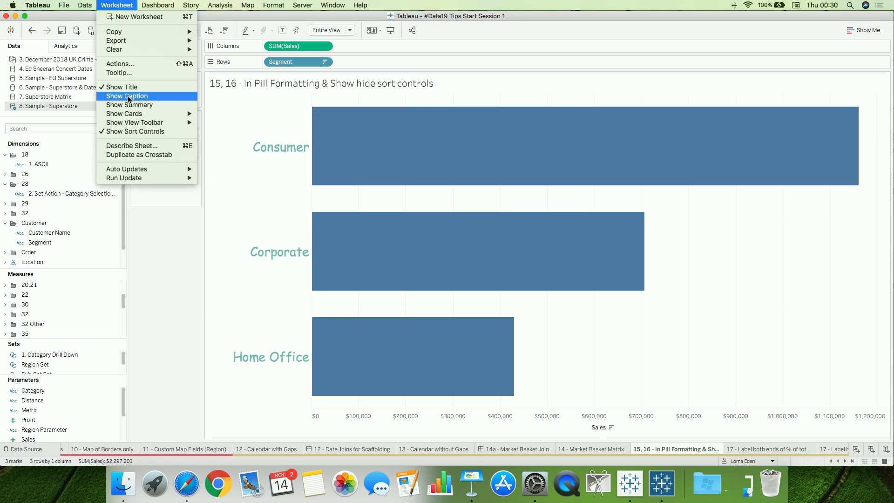
pyautogui.click(146, 131)
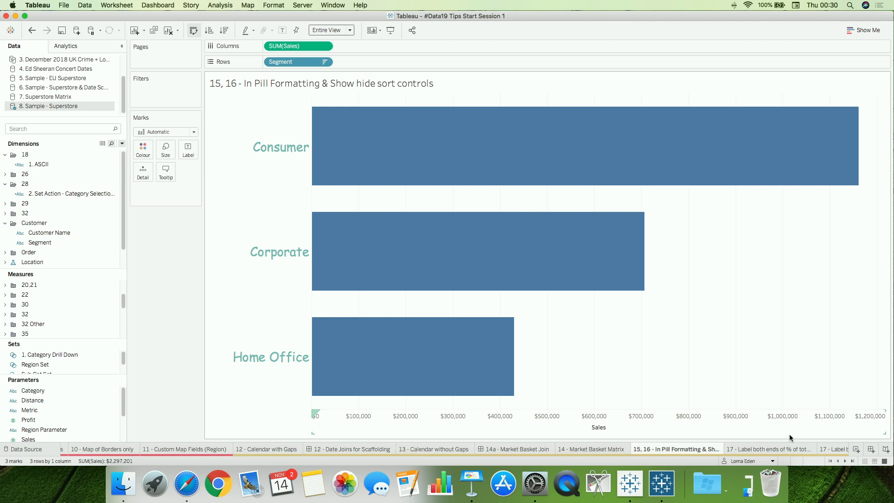
# Examine the finished 17 - Label both ends chart and the options of its Region Parameter
pyautogui.click(786, 448)
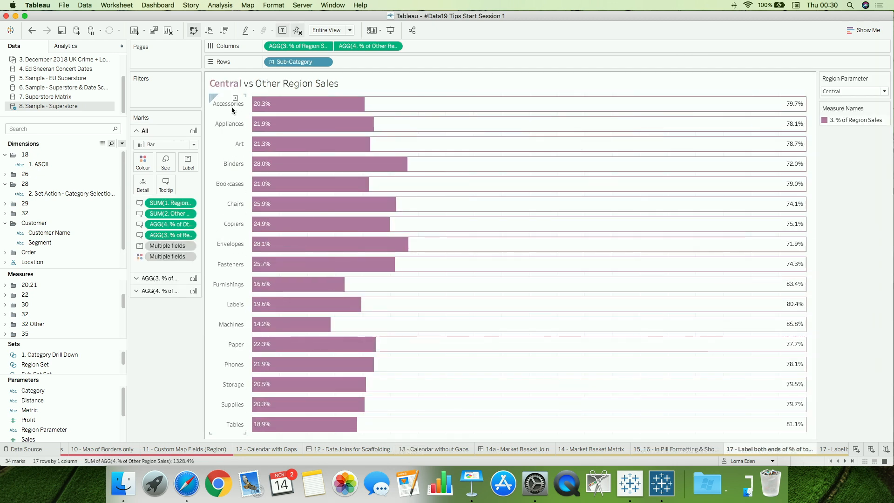
pyautogui.click(868, 92)
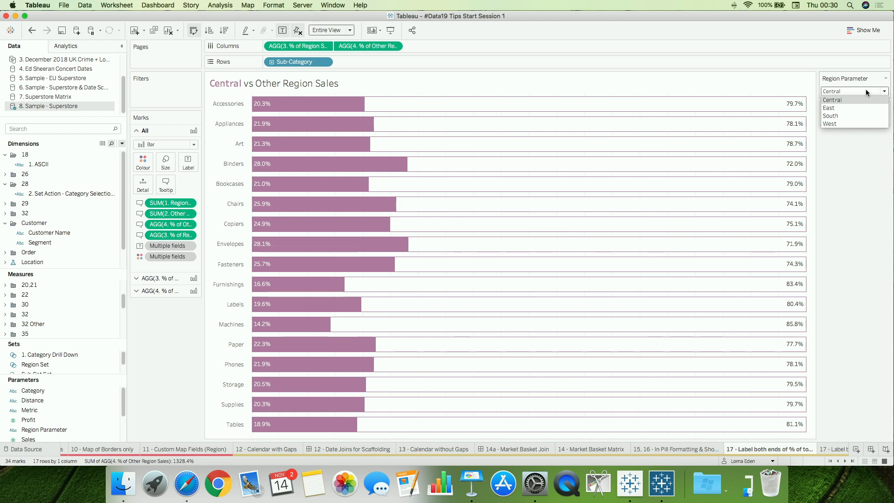
pyautogui.click(866, 89)
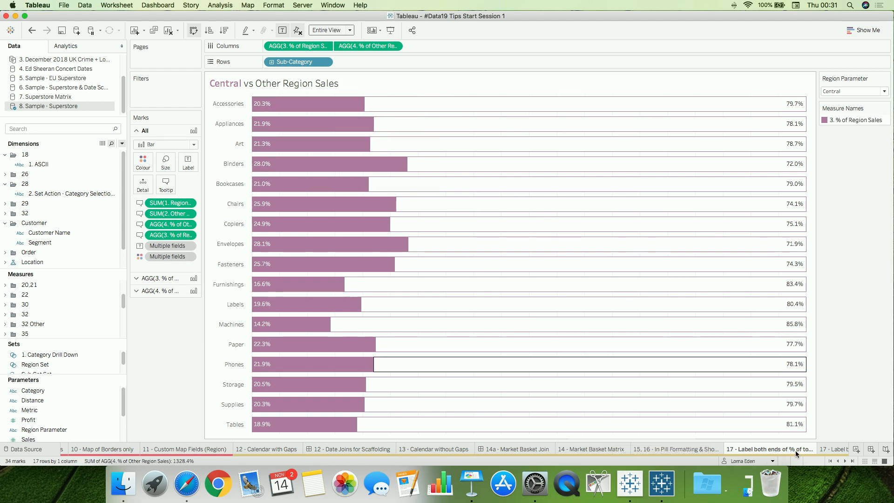
# On the unfinished second sheet 17, combine % of Other Region Sales with % of Region Sales as a dual axis
pyautogui.click(827, 452)
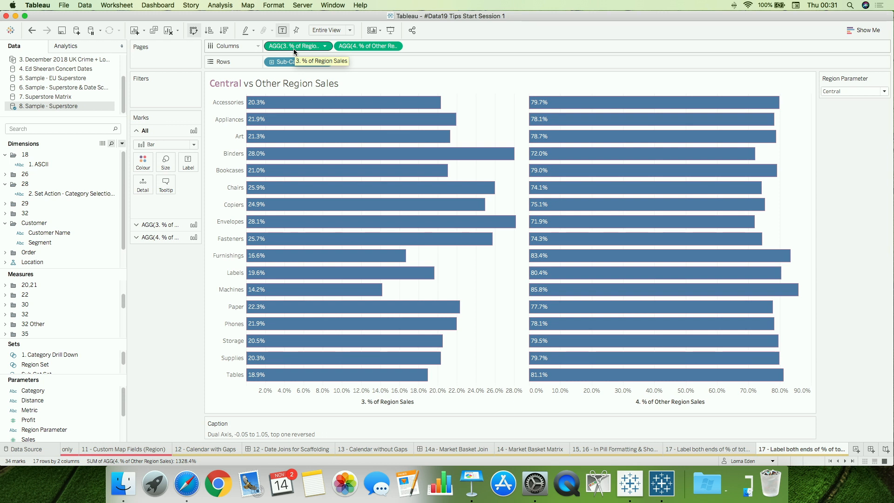
pyautogui.rightClick(588, 390)
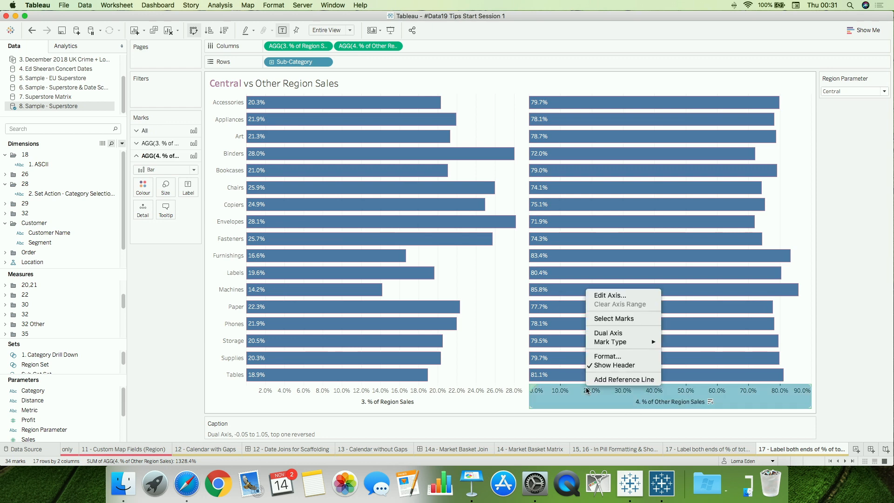
pyautogui.click(626, 332)
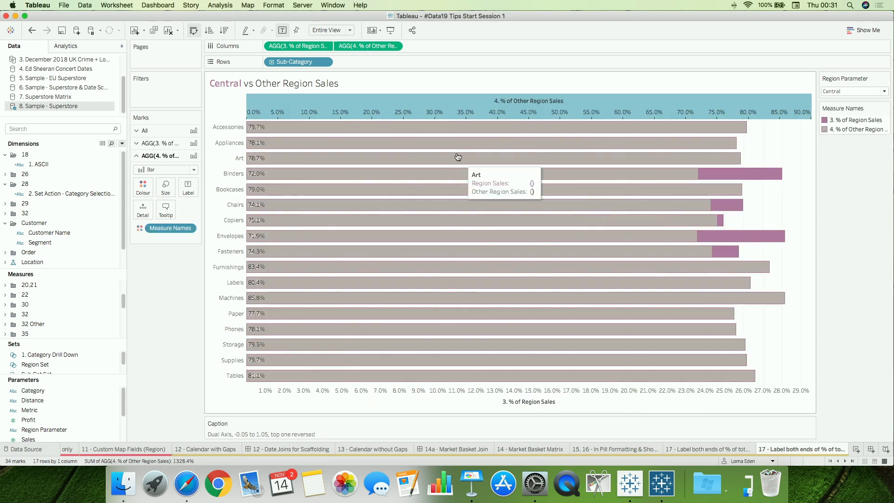
# Give the 4. % of Other Region Sales axis a fixed range from -0.05 to 1.05
pyautogui.rightClick(446, 110)
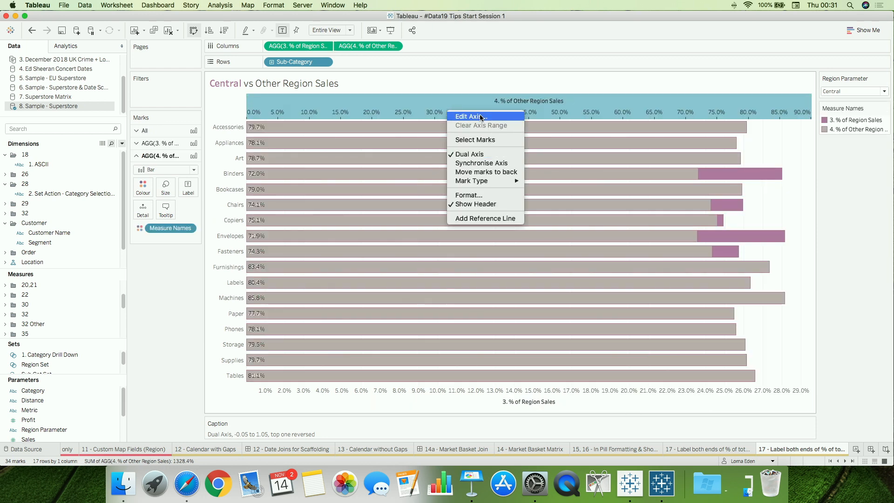
pyautogui.click(481, 118)
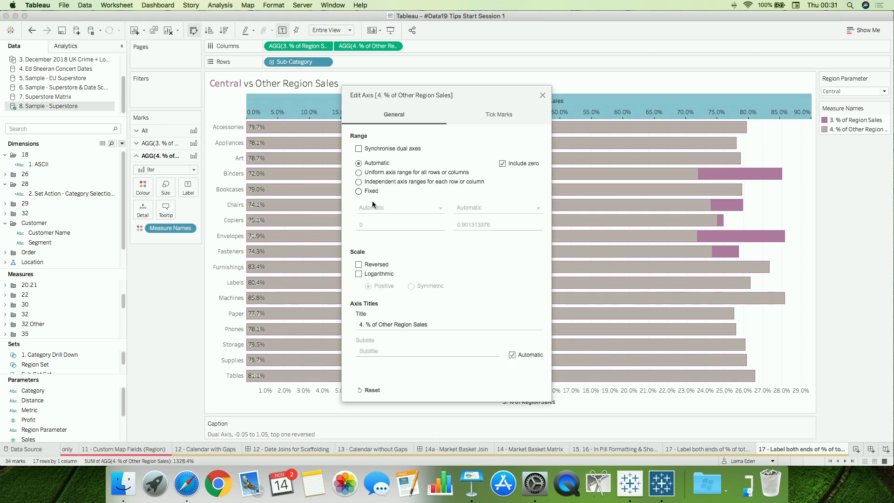
pyautogui.click(358, 191)
pyautogui.click(353, 224)
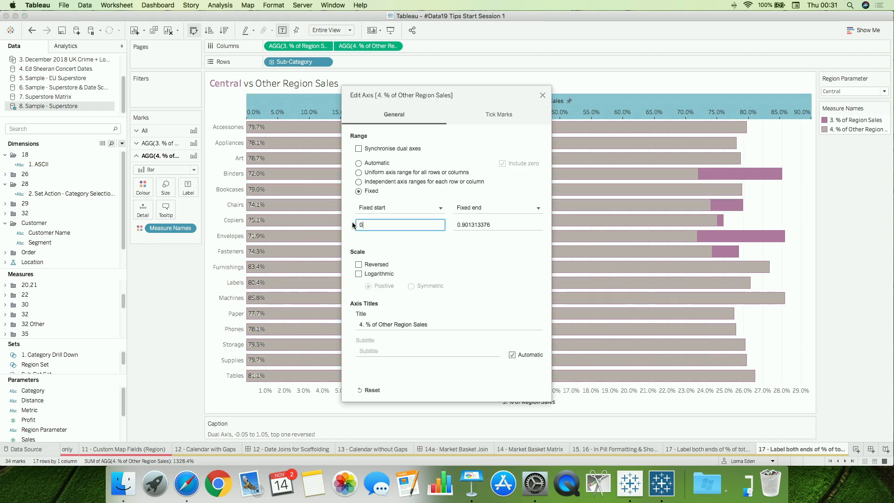
pyautogui.press('BackSpace')
pyautogui.write('-0.05')
pyautogui.press('Tab')
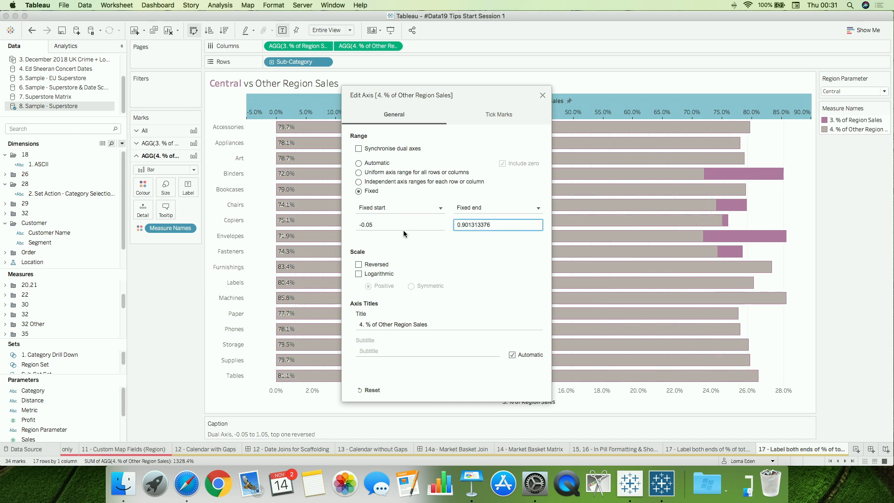
pyautogui.doubleClick(482, 230)
pyautogui.write('1.05')
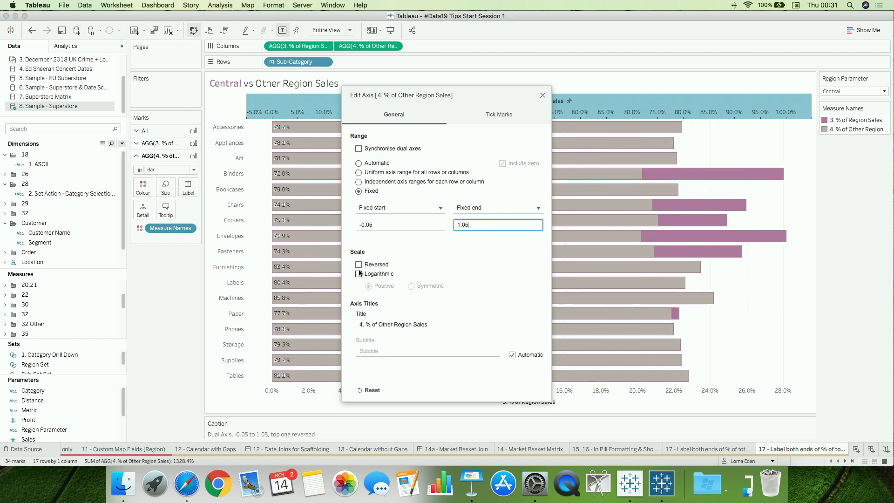
# Reverse the scale of the 4. % of Other Region Sales axis and close its axis settings
pyautogui.click(359, 267)
pyautogui.click(358, 265)
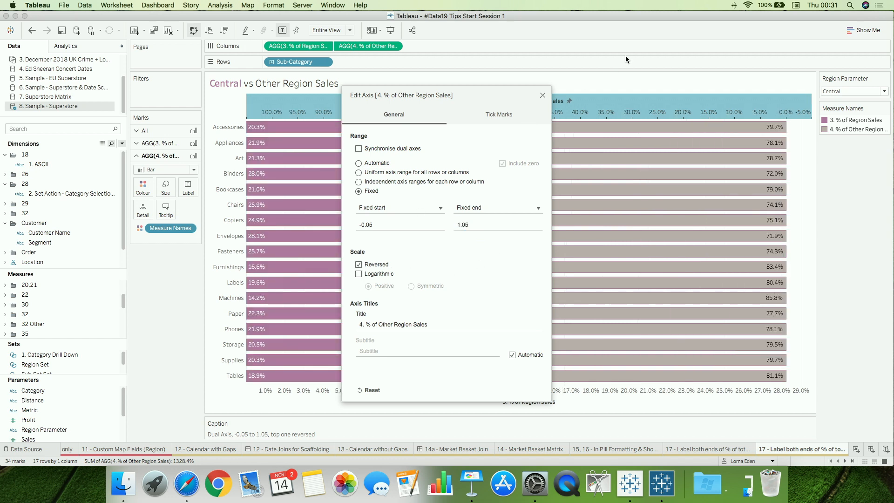
pyautogui.click(543, 95)
# Give the 3. % of Region Sales axis a fixed range from -0.05 to 1.05
pyautogui.rightClick(414, 395)
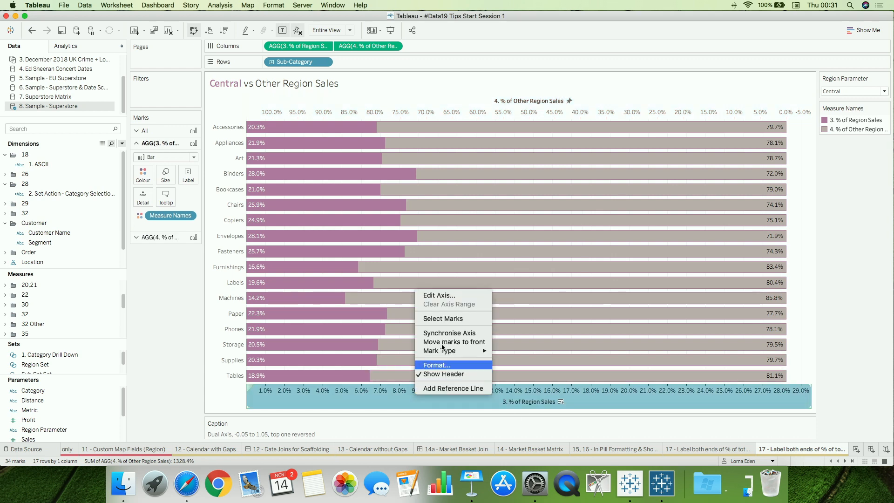
pyautogui.click(447, 295)
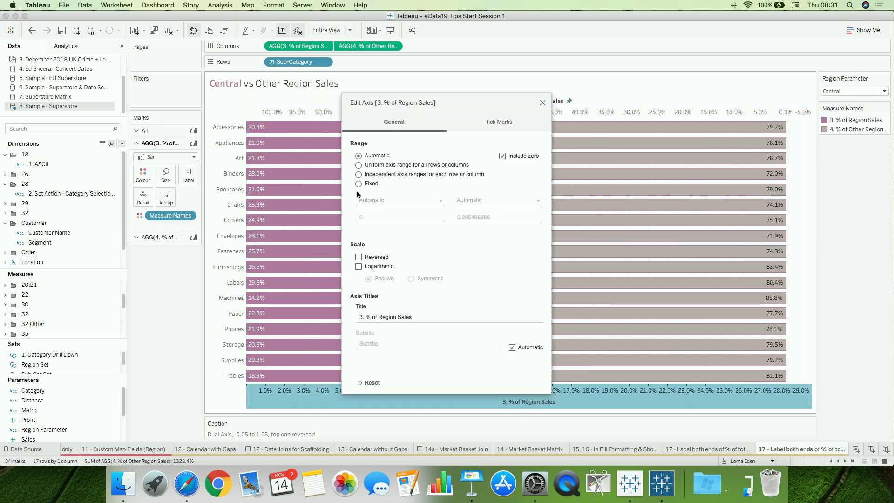
pyautogui.click(359, 183)
pyautogui.click(361, 217)
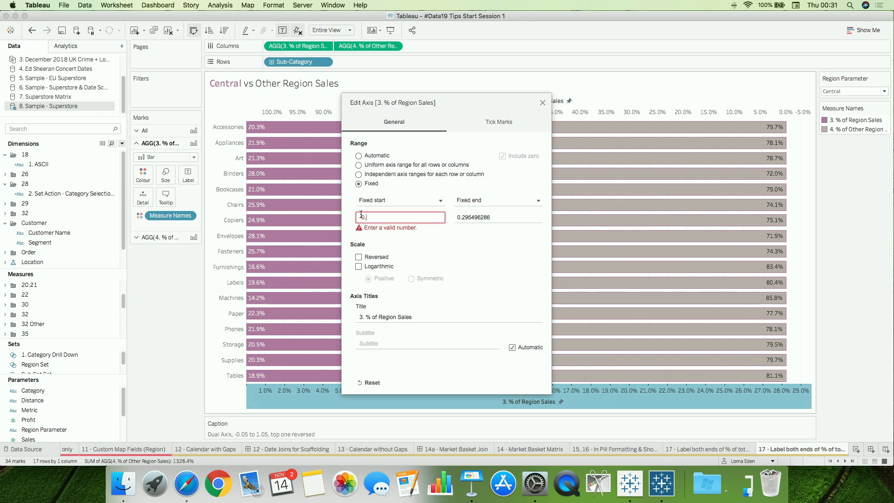
pyautogui.press('Tab')
pyautogui.press('Tab')
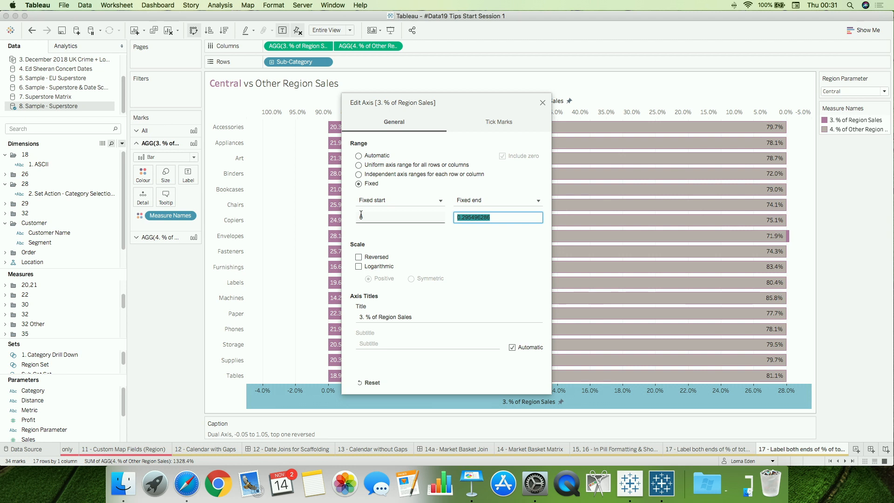
pyautogui.write('1.05')
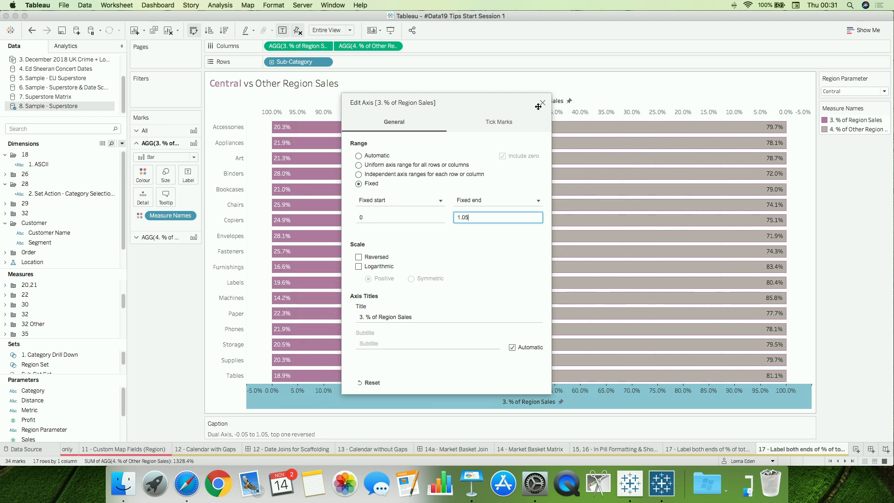
pyautogui.click(433, 215)
pyautogui.write('-0')
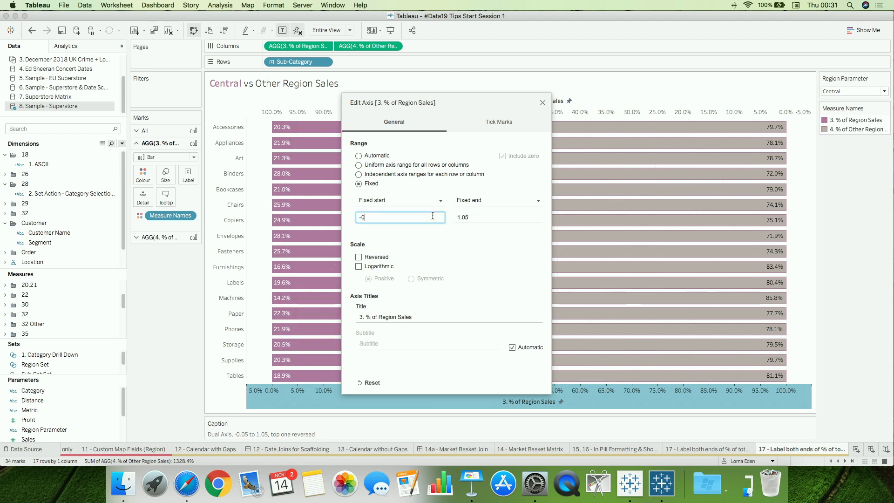
pyautogui.write('.')
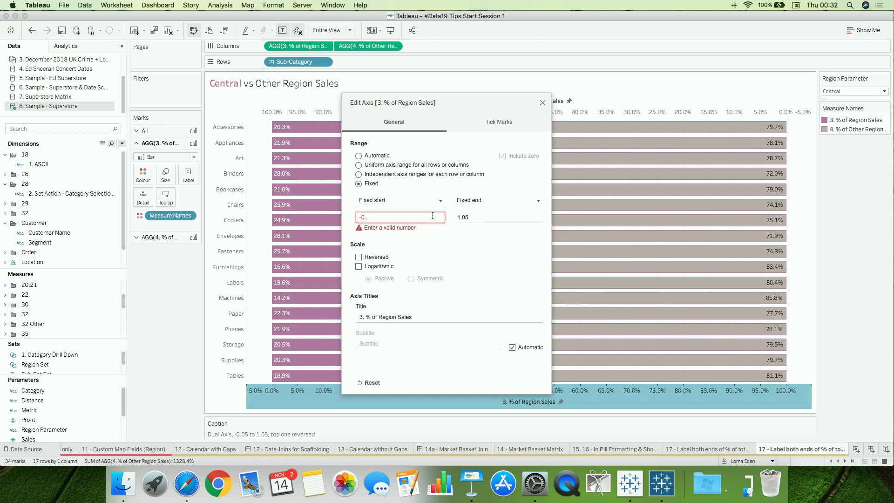
# Set the fixed start of the 3. % of Region Sales axis to -0.05
pyautogui.write('05')
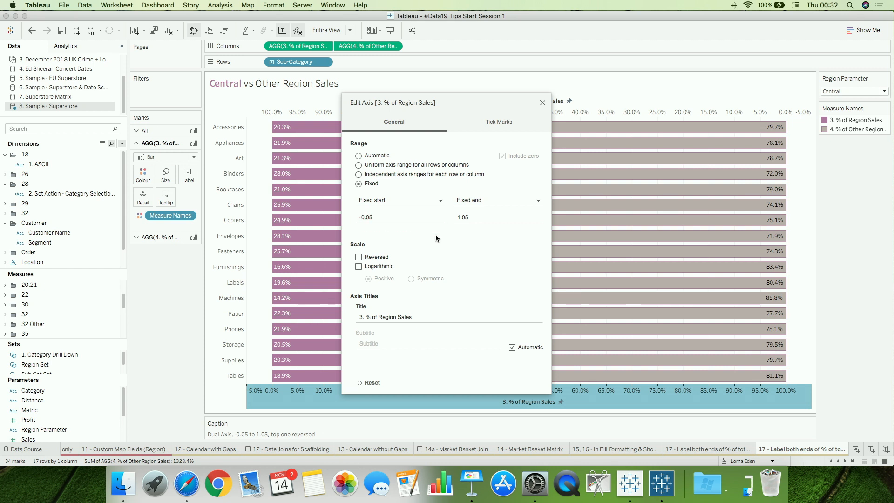
pyautogui.click(542, 103)
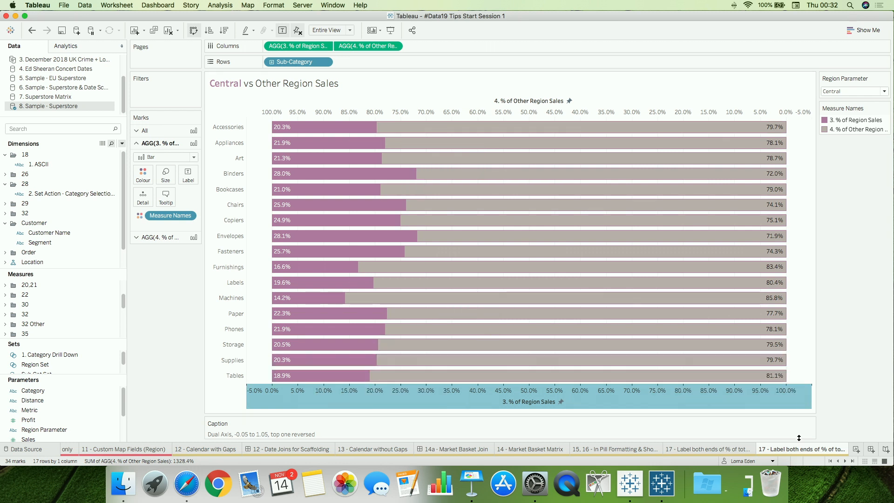
# Open the worksheet "18 - Using ASCII to sort"
pyautogui.hscroll(-3, 789, 453)
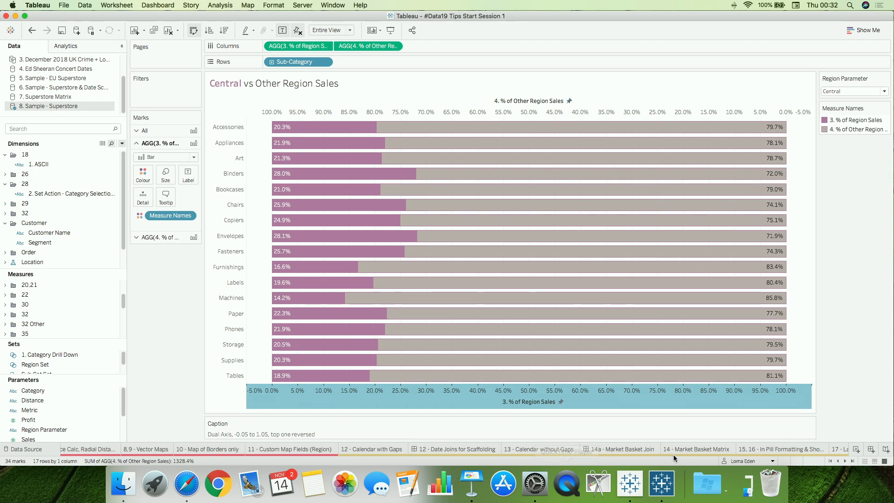
pyautogui.hscroll(4, 708, 453)
pyautogui.click(729, 452)
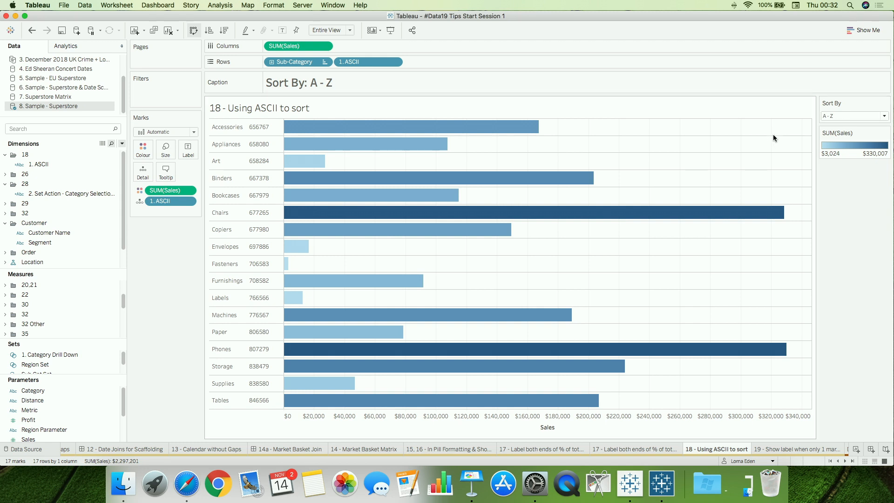
pyautogui.moveTo(408, 139)
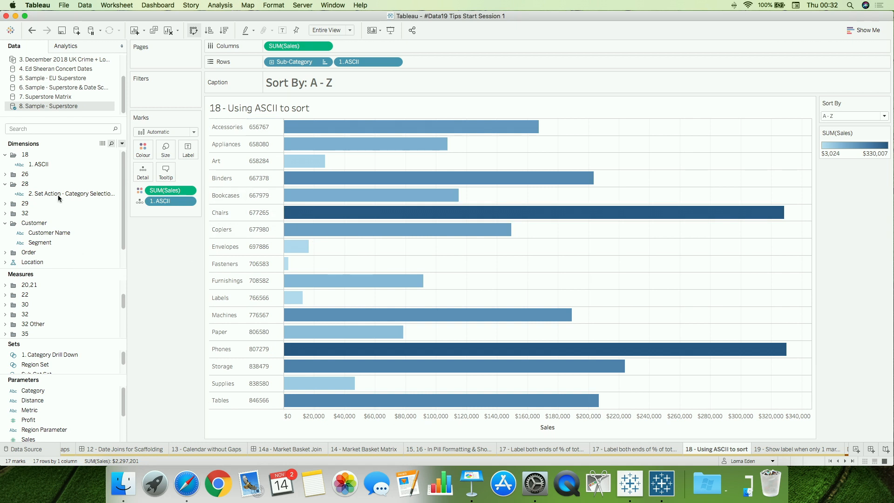
# Open the 1. ASCII calculated field, enlarge its formula text to read how the Sub-Category letters are converted, and close it
pyautogui.rightClick(44, 166)
pyautogui.click(90, 222)
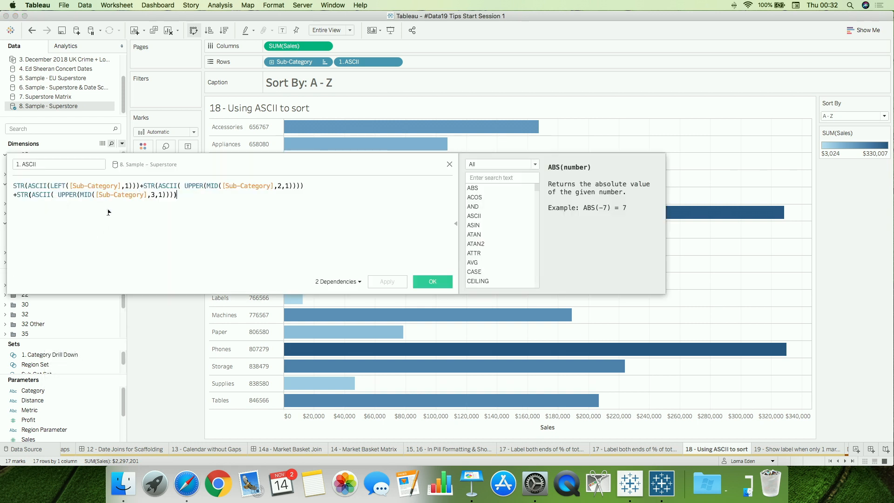
pyautogui.press('super+plus')
pyautogui.press('super+plus')
pyautogui.press('super+plus')
pyautogui.press('super+plus')
pyautogui.press('super+plus')
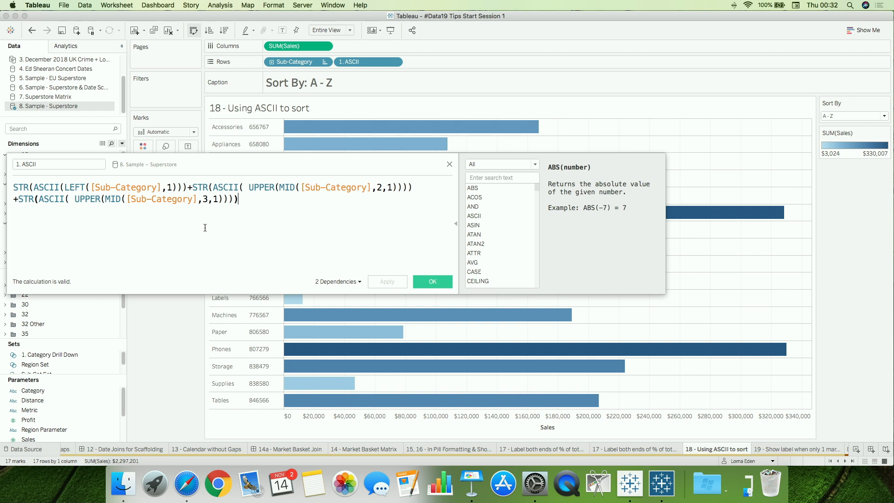
pyautogui.click(429, 279)
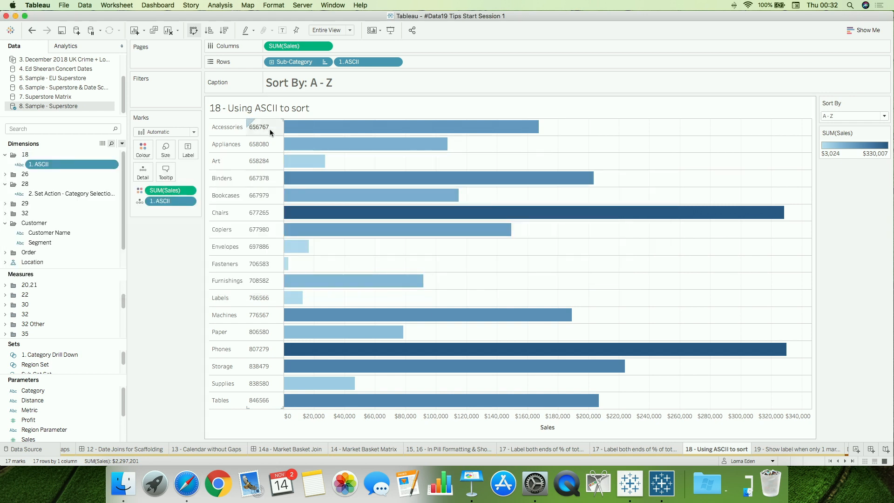
# Set the Sort By parameter to Z - A
pyautogui.click(844, 115)
pyautogui.click(848, 132)
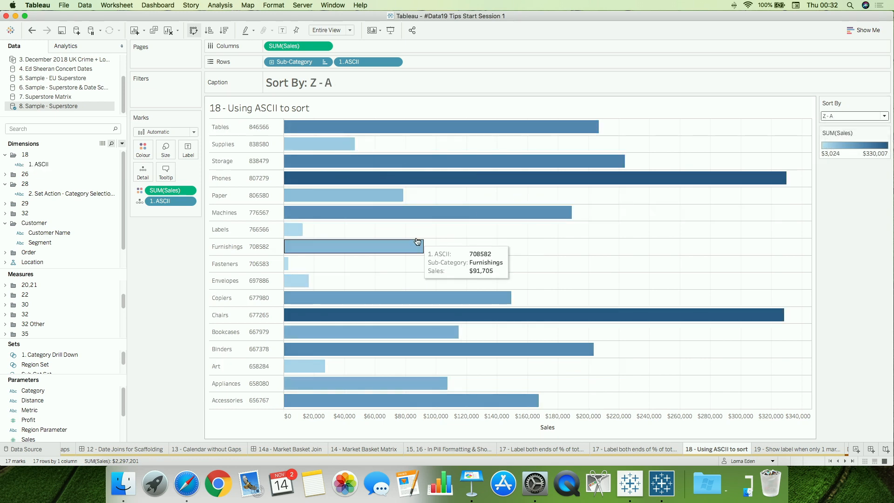
# On the worksheet "19 - Show label when only 1 mark selected", limit the Category filter to Furniture and Office Supplies
pyautogui.click(777, 447)
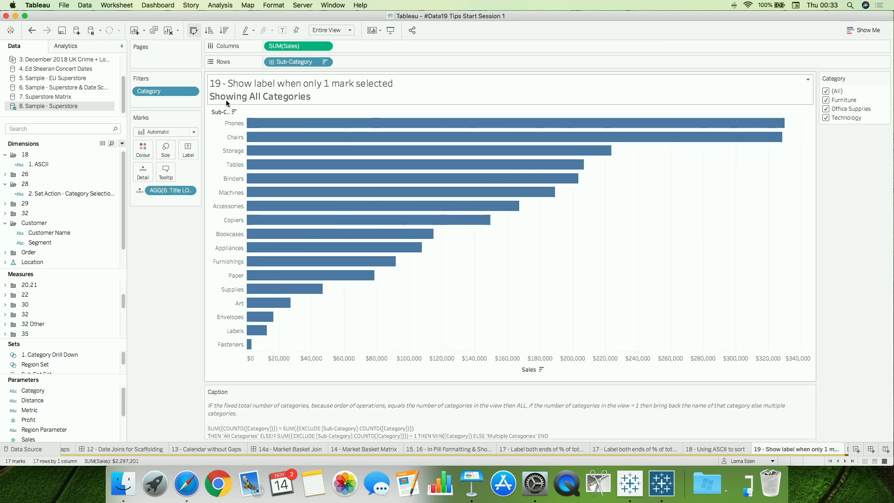
pyautogui.click(826, 91)
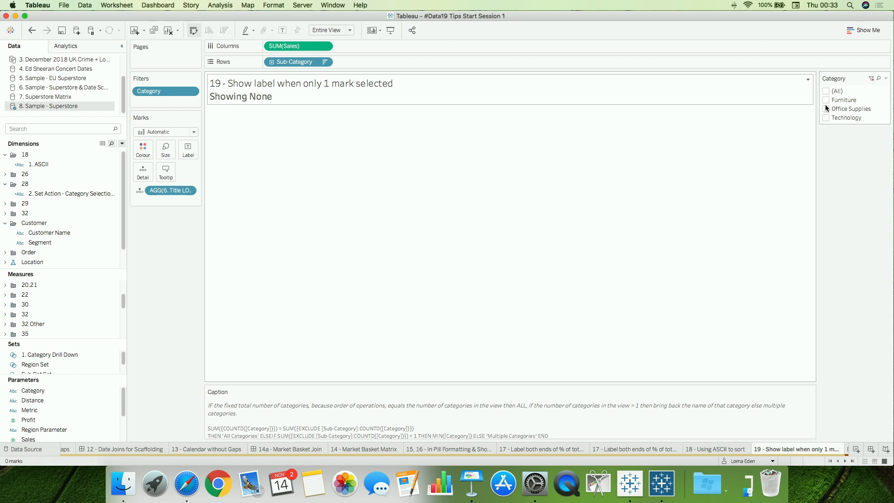
pyautogui.click(826, 101)
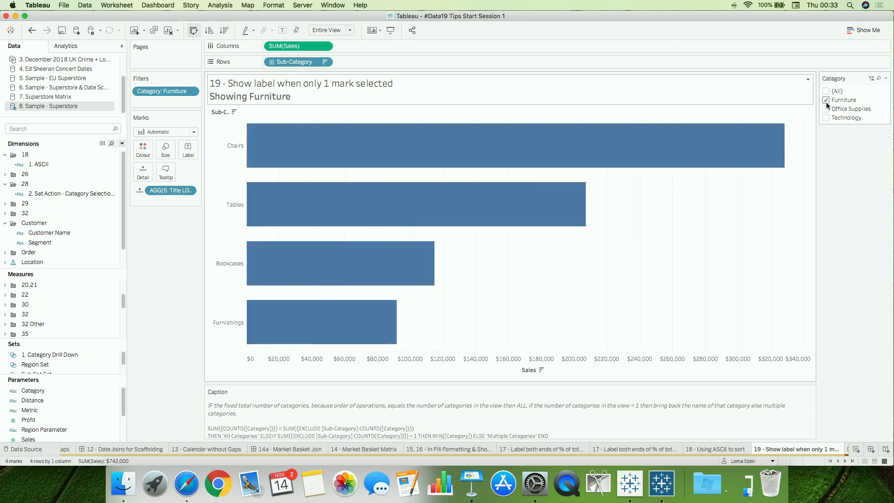
pyautogui.click(825, 109)
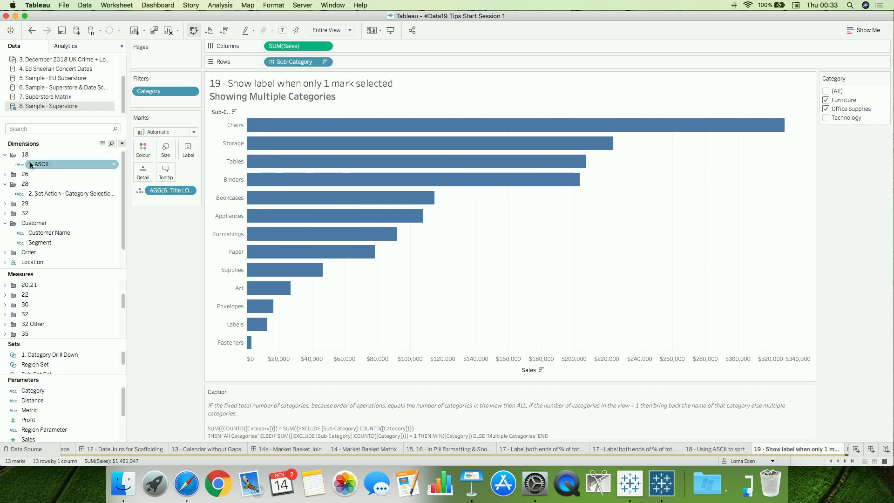
# Open the 6. Title LOD calculated field from measures folder 19 and examine its COUNTD and EXCLUDE expressions in enlarged text
pyautogui.scroll(3, 63, 312)
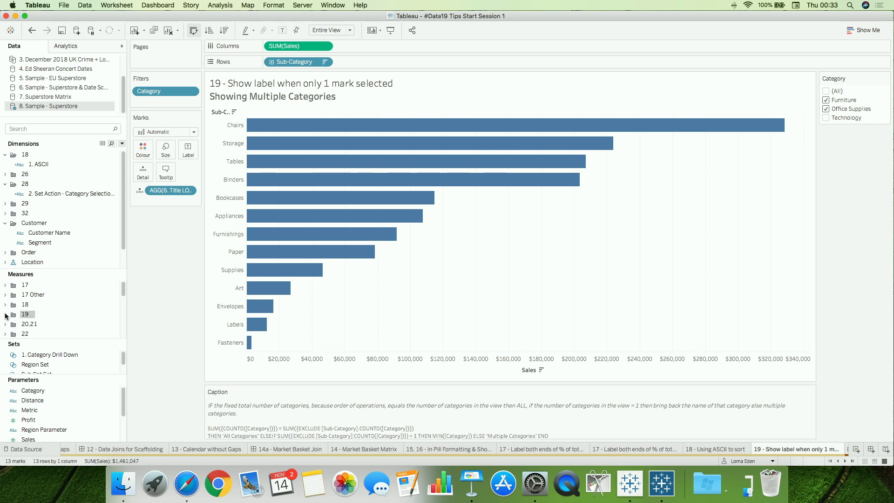
pyautogui.click(6, 315)
pyautogui.rightClick(35, 324)
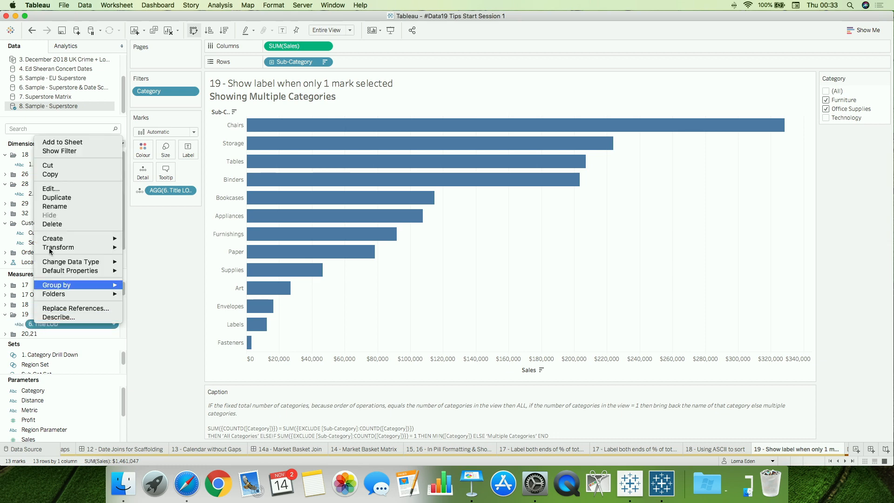
pyautogui.click(74, 193)
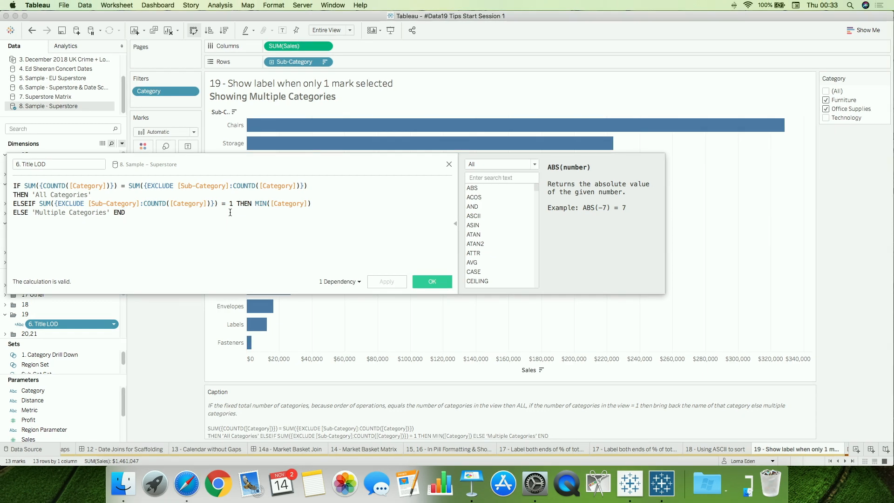
pyautogui.scroll(3, 230, 212)
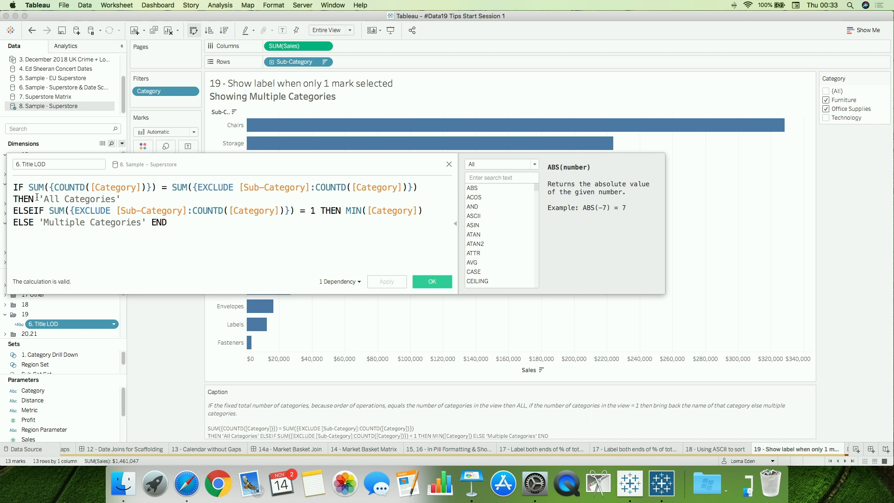
pyautogui.moveTo(47, 184); pyautogui.dragTo(148, 188)
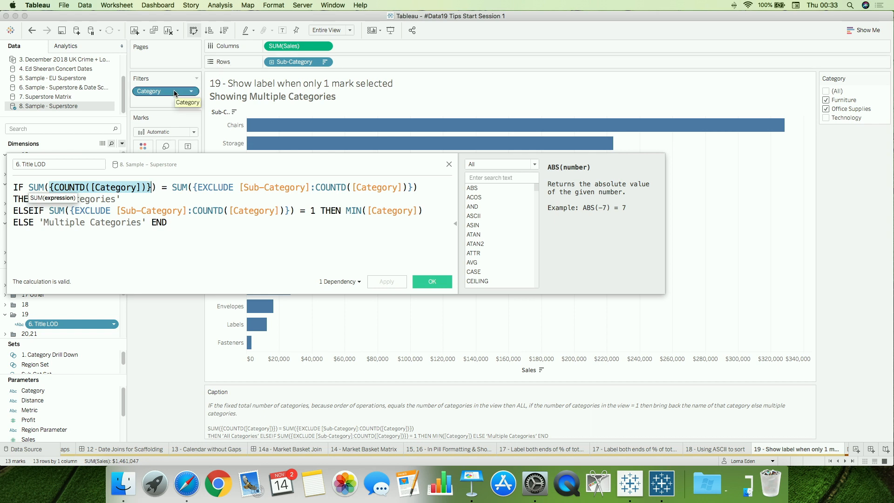
pyautogui.moveTo(195, 187); pyautogui.dragTo(413, 187)
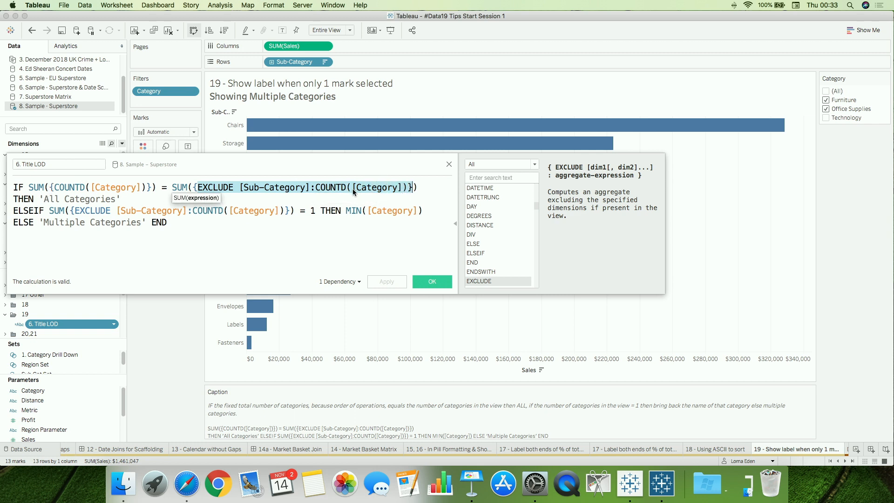
pyautogui.click(62, 210)
pyautogui.moveTo(50, 211); pyautogui.dragTo(300, 211)
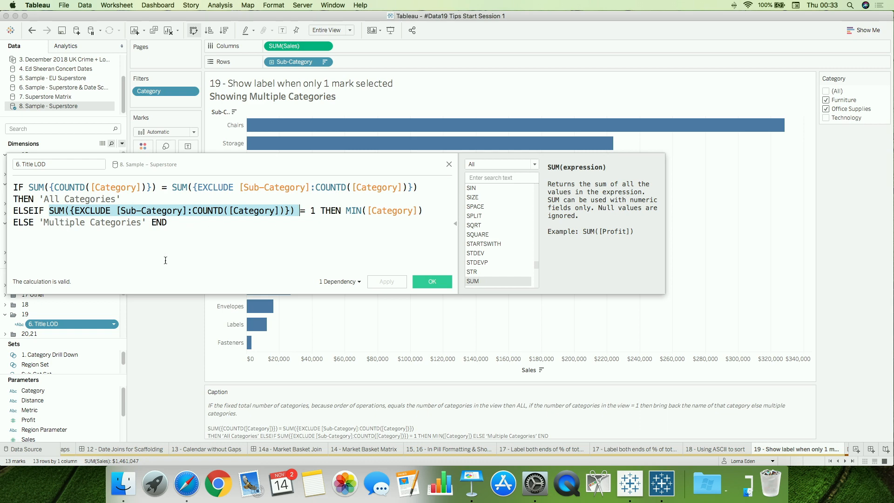
pyautogui.click(432, 281)
# Inspect the sheet title's definition for the inserted 6. Title LOD field
pyautogui.doubleClick(301, 87)
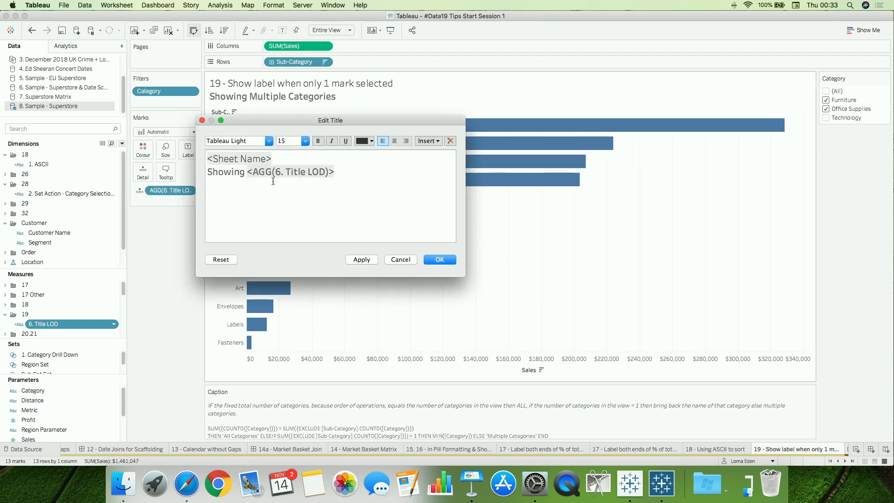
pyautogui.moveTo(275, 172); pyautogui.dragTo(351, 168)
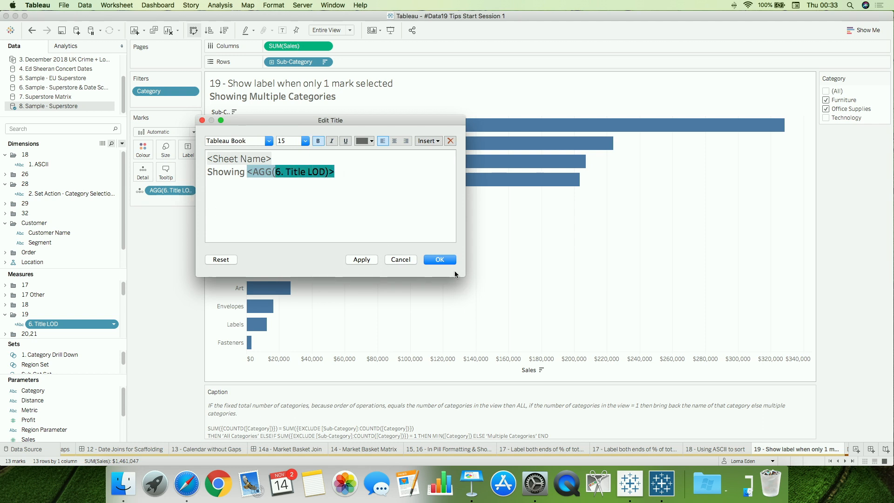
pyautogui.click(439, 260)
pyautogui.click(845, 462)
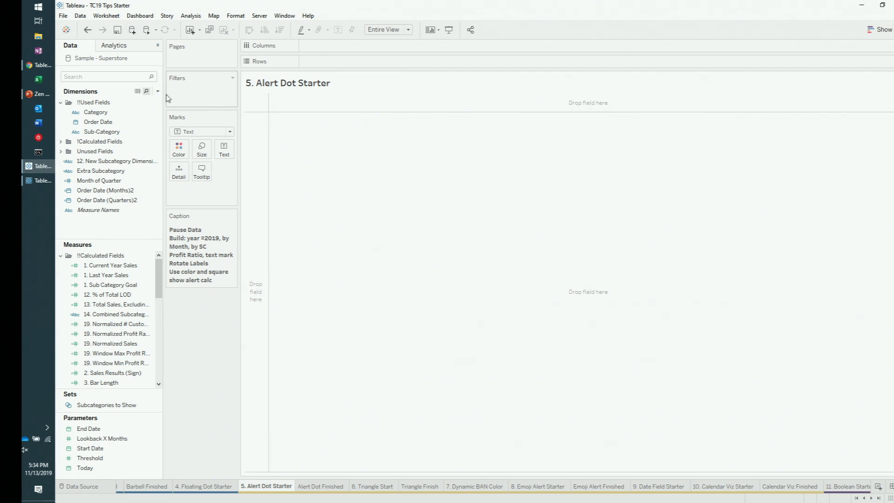
# On the Alert Dot Starter sheet, pause automatic updates and filter the years of Order Date to 2019
pyautogui.click(148, 122)
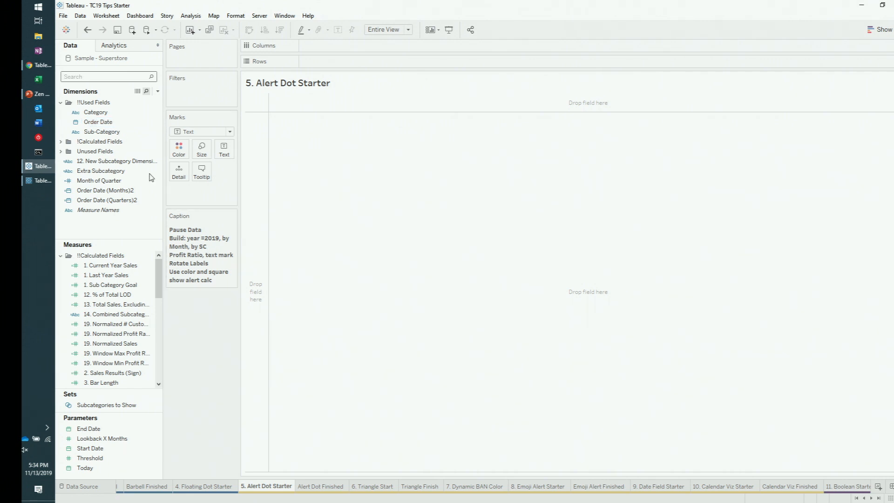
pyautogui.moveTo(112, 123); pyautogui.dragTo(195, 89)
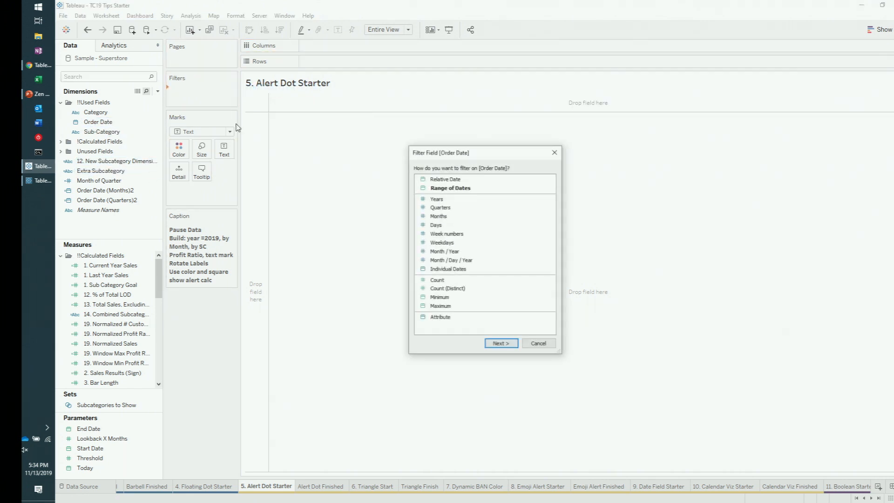
pyautogui.click(465, 199)
pyautogui.click(501, 344)
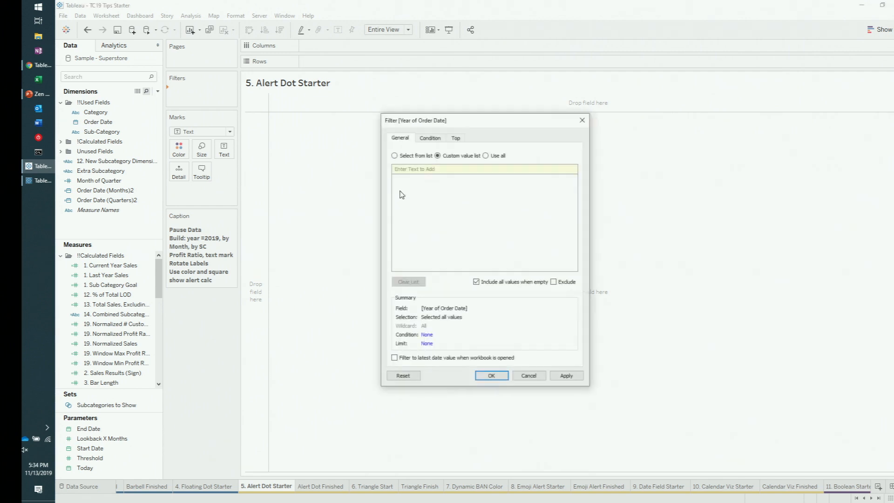
pyautogui.click(395, 156)
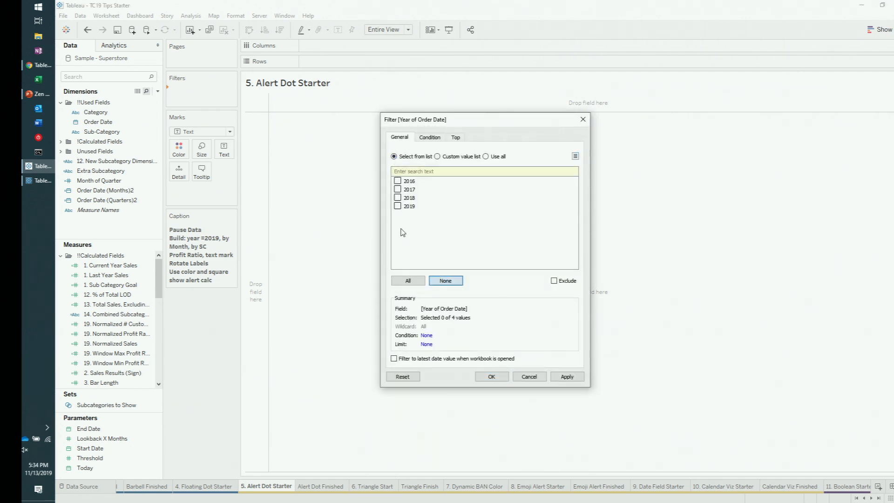
pyautogui.click(399, 206)
pyautogui.click(567, 376)
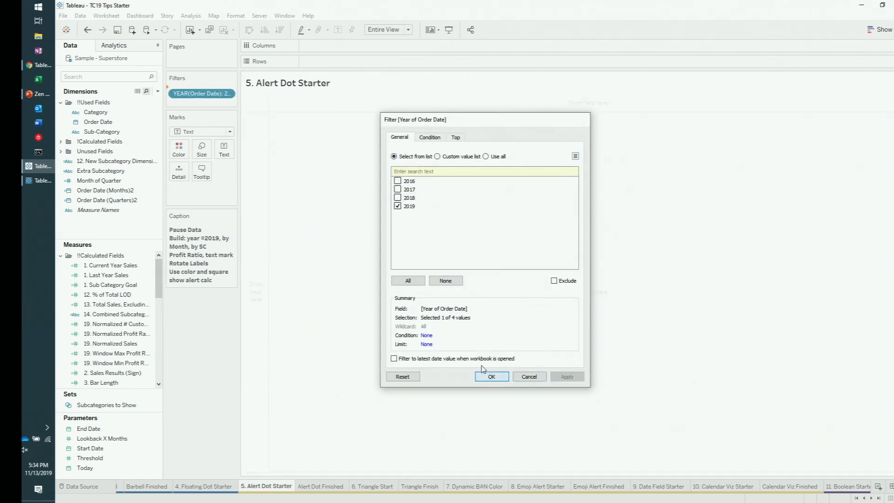
pyautogui.click(492, 376)
# Add Order Date to Columns as a discrete month-and-year field and Sub-Category to Rows
pyautogui.moveTo(98, 121); pyautogui.dragTo(378, 45)
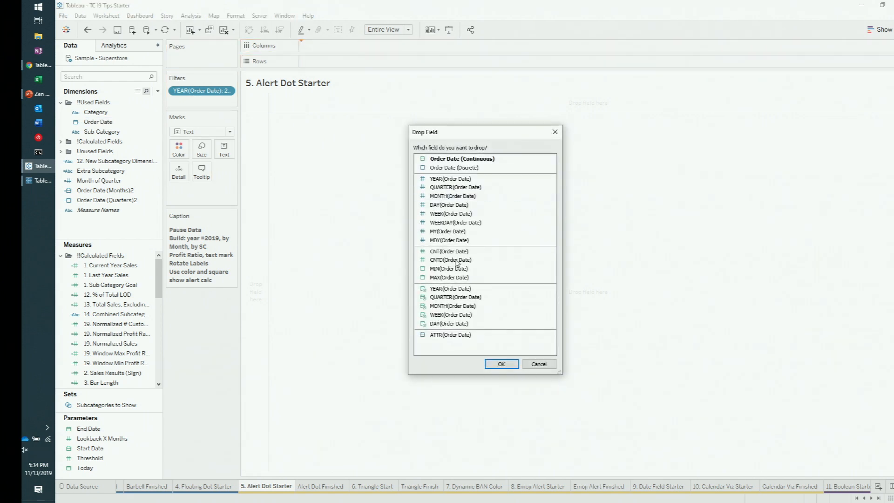
pyautogui.click(452, 305)
pyautogui.click(501, 363)
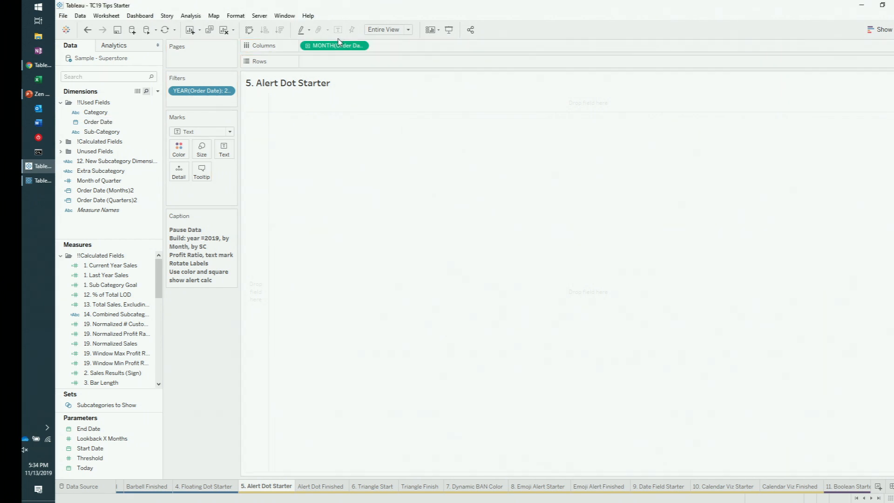
pyautogui.click(361, 45)
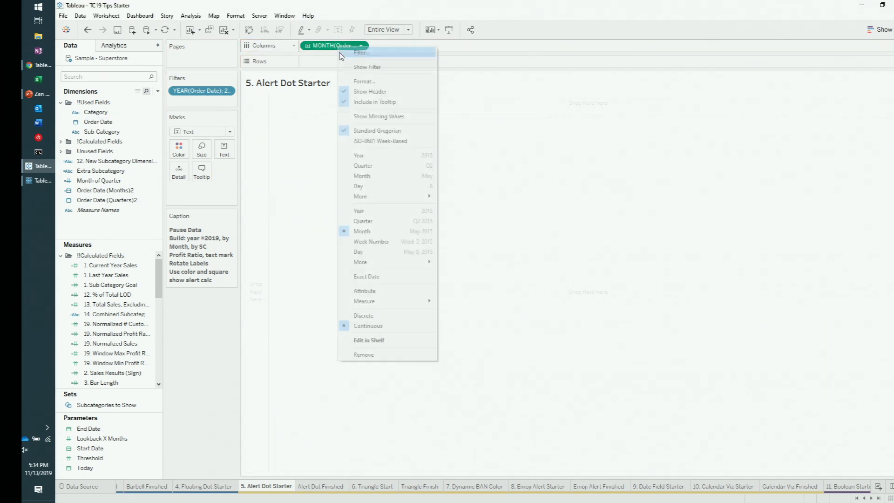
pyautogui.click(386, 315)
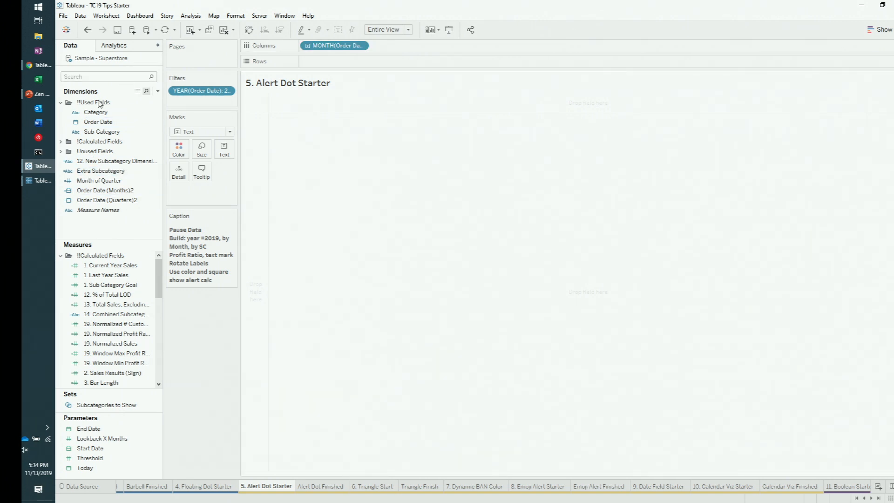
pyautogui.moveTo(101, 131); pyautogui.dragTo(250, 134)
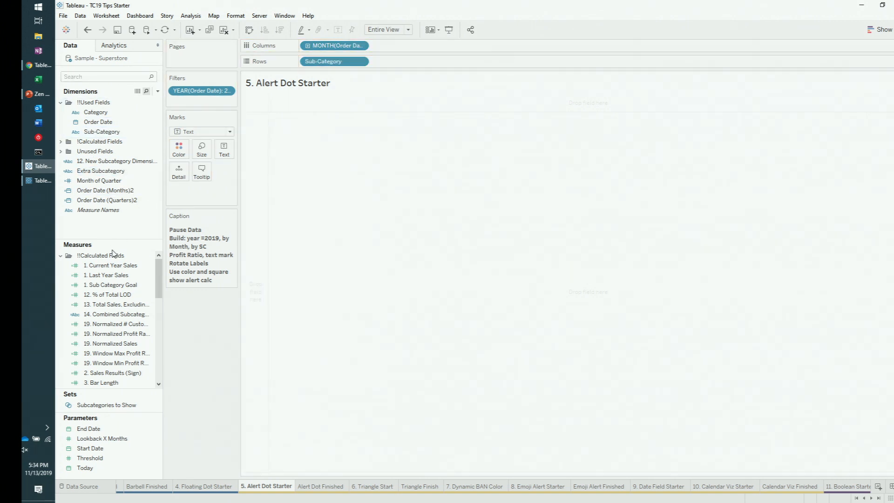
# Search the fields for "prof", show Profit Ratio as the text mark, and resume automatic updates
pyautogui.click(103, 76)
pyautogui.write('prof')
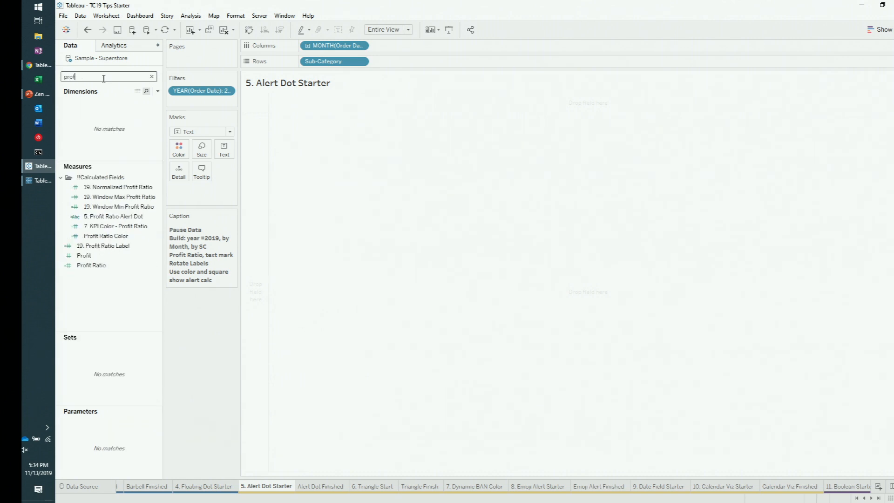
pyautogui.moveTo(91, 265); pyautogui.dragTo(224, 149)
pyautogui.click(146, 31)
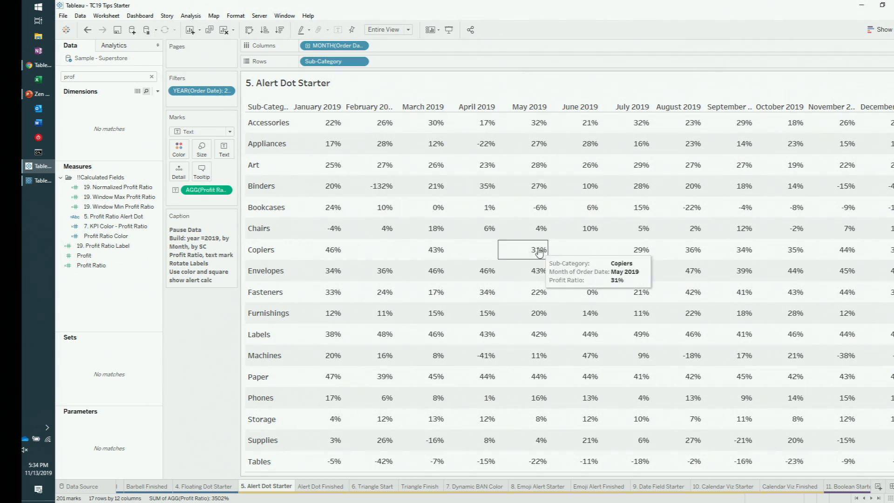
# Try coloring the table cells by Profit Ratio with square marks, and undo both changes
pyautogui.moveTo(534, 234)
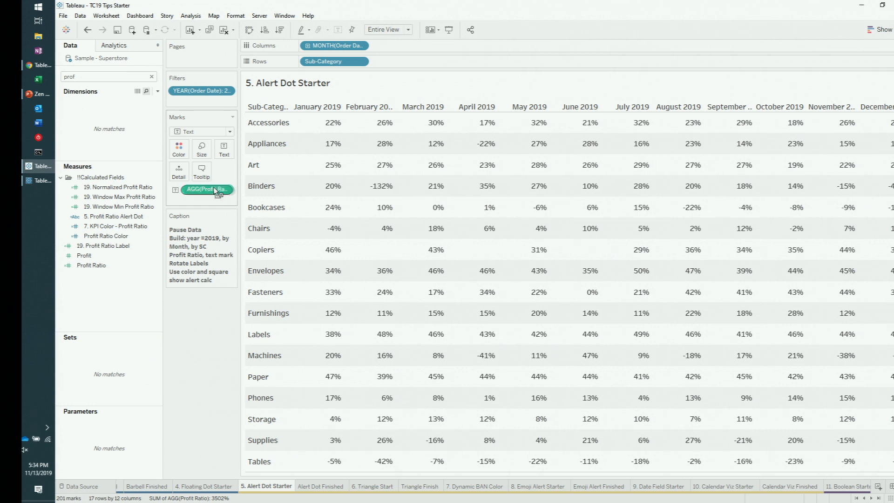
pyautogui.moveTo(213, 187); pyautogui.dragTo(184, 150)
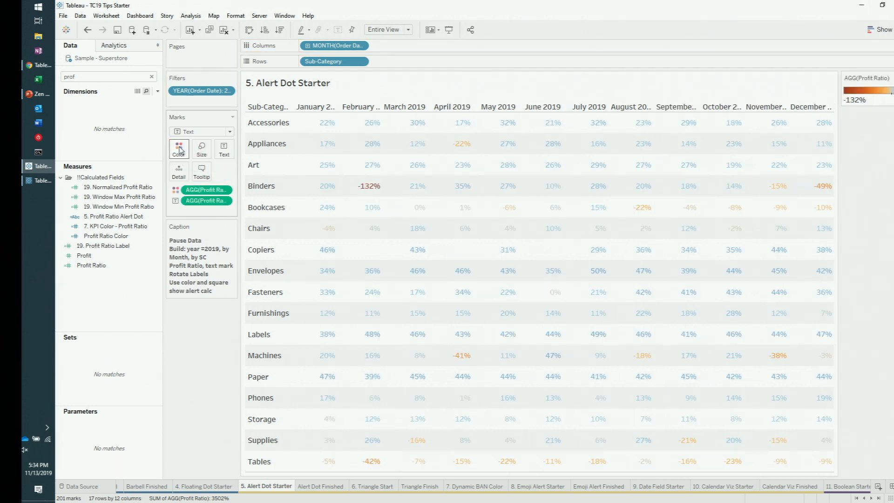
pyautogui.click(202, 132)
pyautogui.click(201, 186)
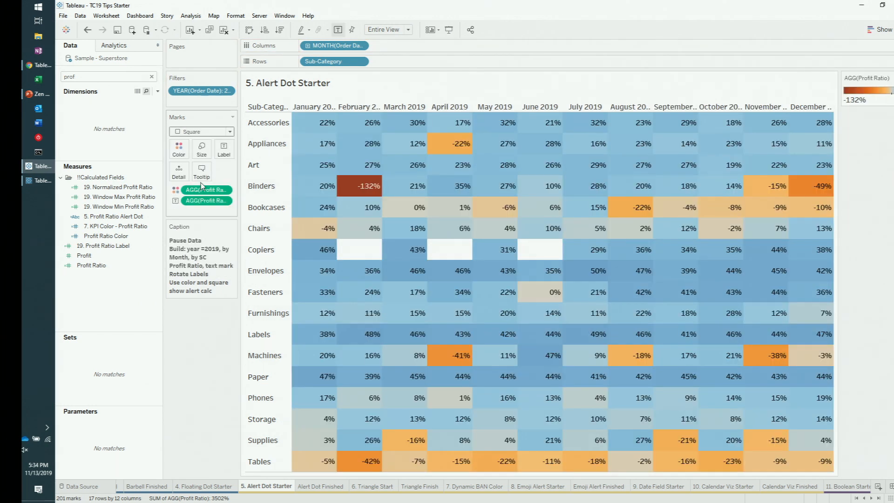
pyautogui.click(88, 30)
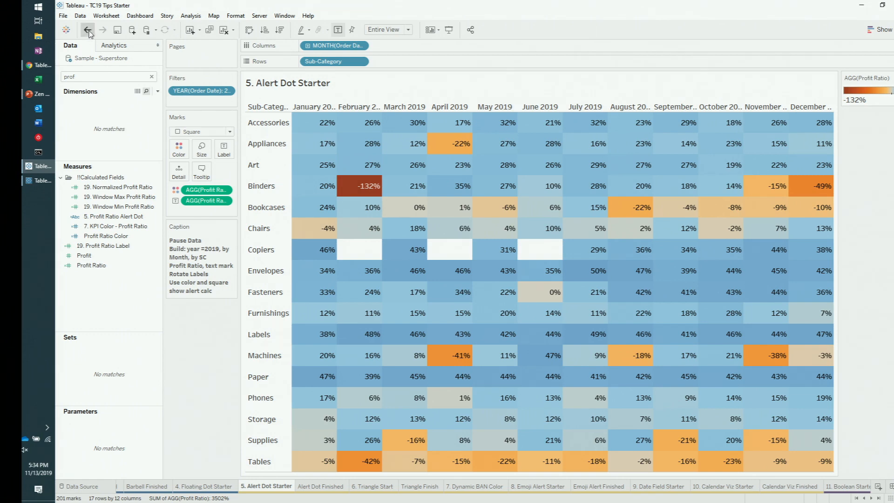
pyautogui.click(88, 31)
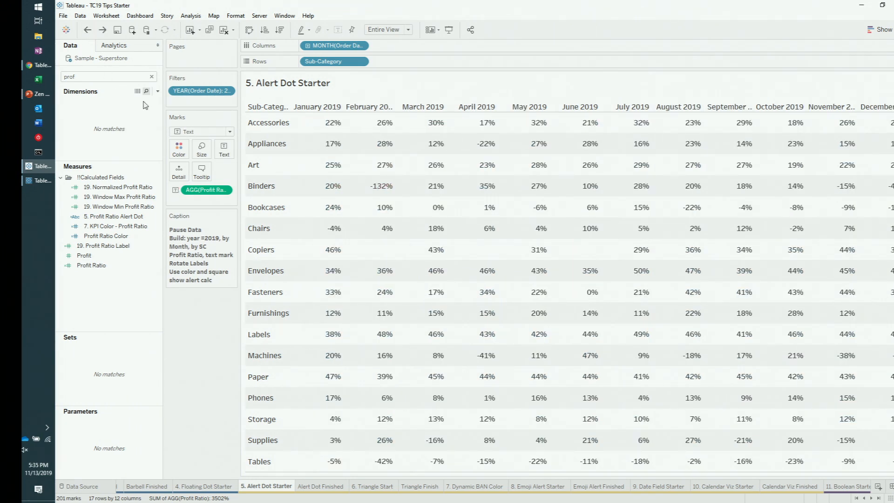
# Search the fields for "aler" and inspect the calculation behind 5. Profit Ratio Alert Dot
pyautogui.click(127, 78)
pyautogui.press('BackSpace')
pyautogui.press('BackSpace')
pyautogui.press('BackSpace')
pyautogui.press('BackSpace')
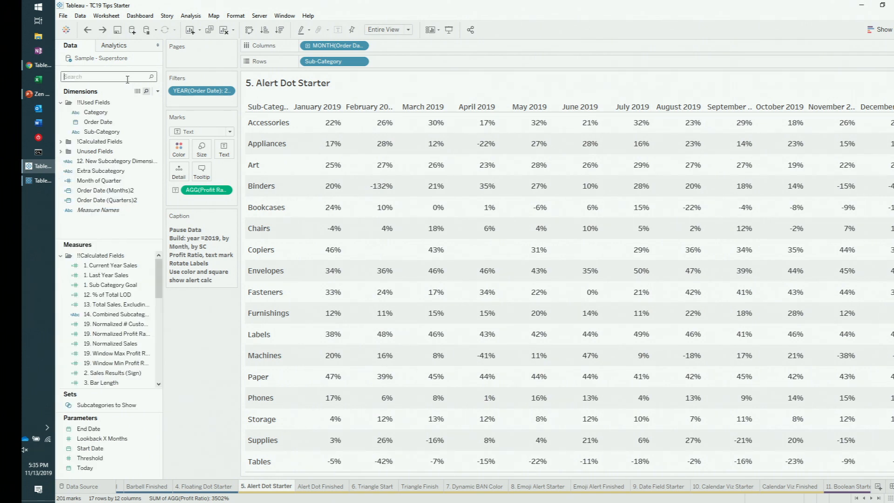
pyautogui.write('aler')
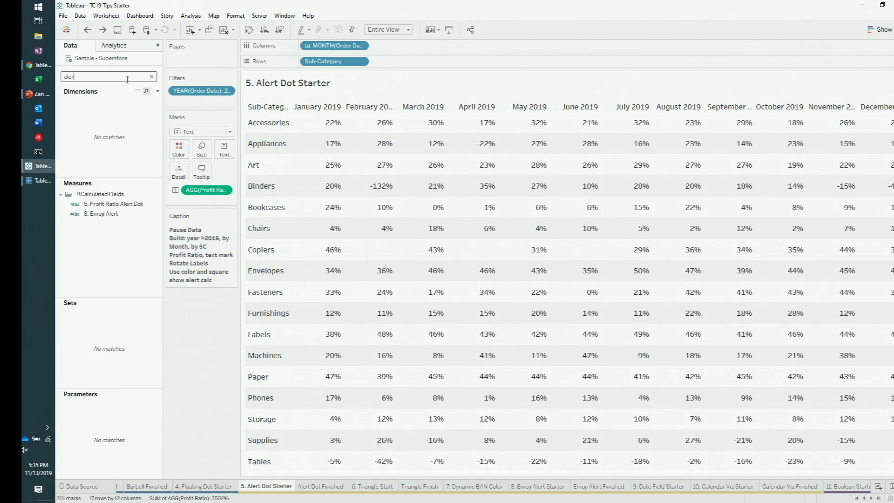
pyautogui.rightClick(112, 204)
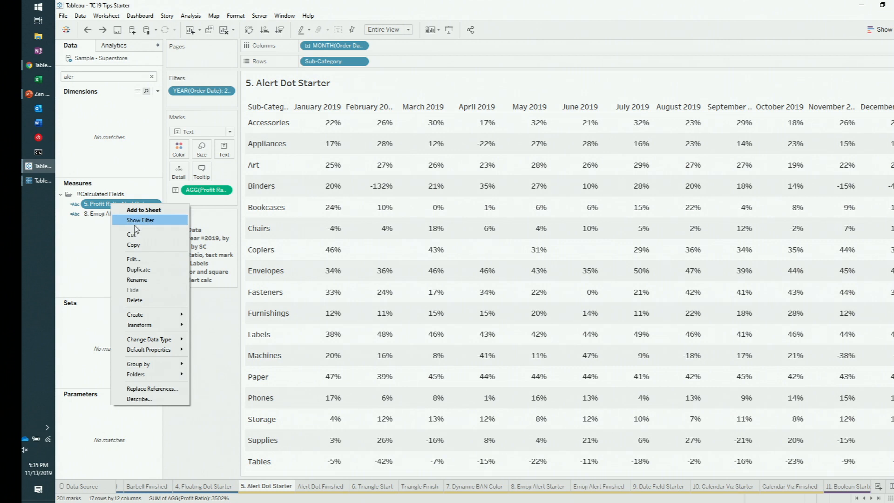
pyautogui.click(134, 259)
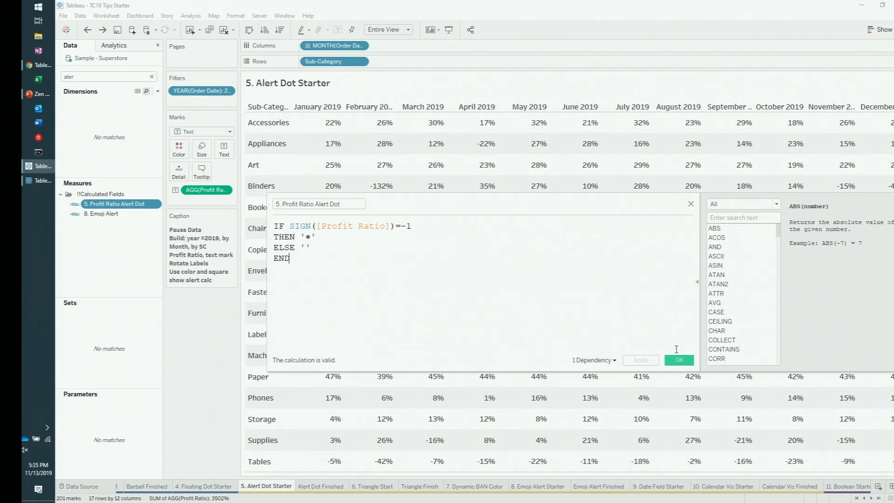
pyautogui.click(689, 362)
# Add 5. Profit Ratio Alert Dot to the text marks and place it before Profit Ratio on the same label line
pyautogui.moveTo(103, 204); pyautogui.dragTo(224, 148)
pyautogui.click(224, 149)
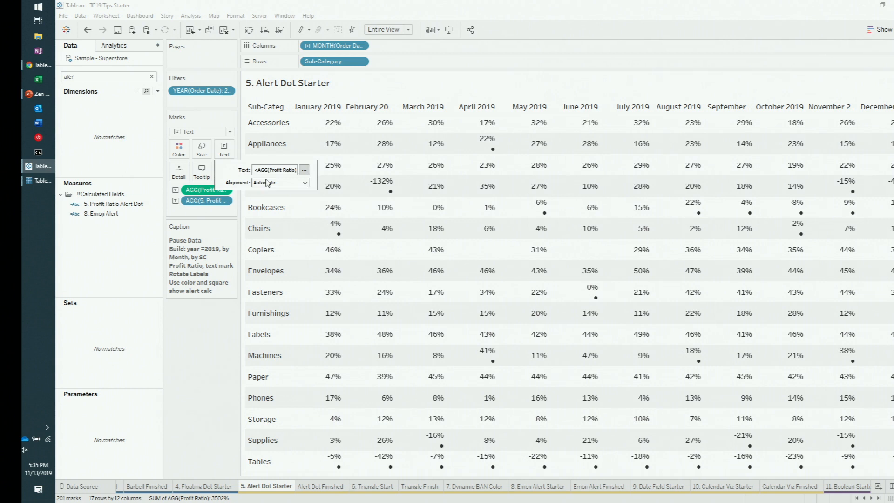
pyautogui.click(304, 171)
pyautogui.moveTo(599, 344); pyautogui.dragTo(652, 356)
pyautogui.hotkey('ctrl', 'c')
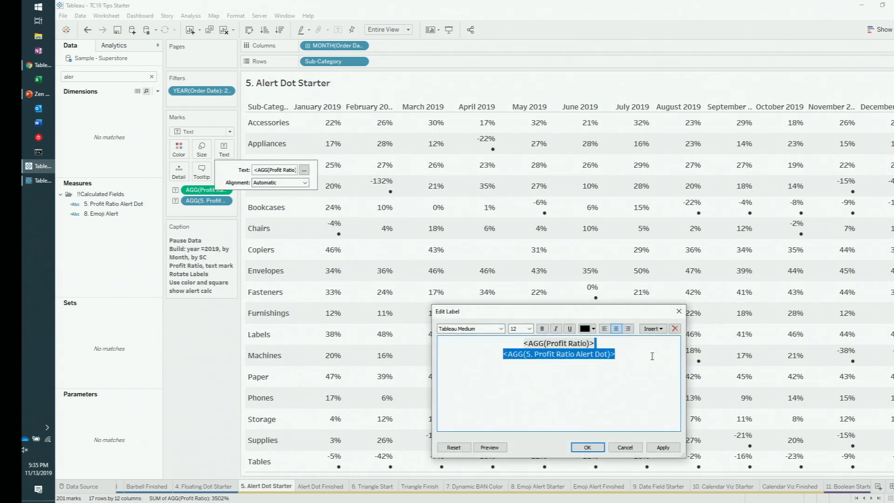
pyautogui.press('BackSpace')
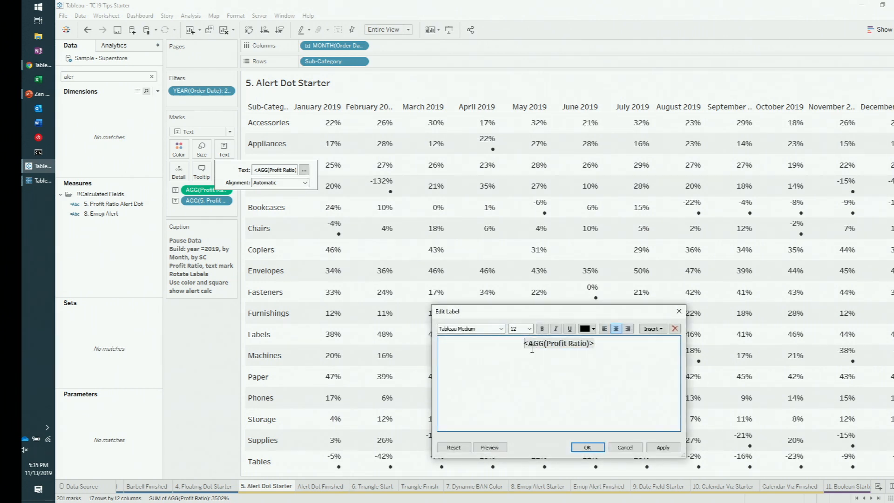
pyautogui.click(533, 339)
pyautogui.hotkey('ctrl', 'v')
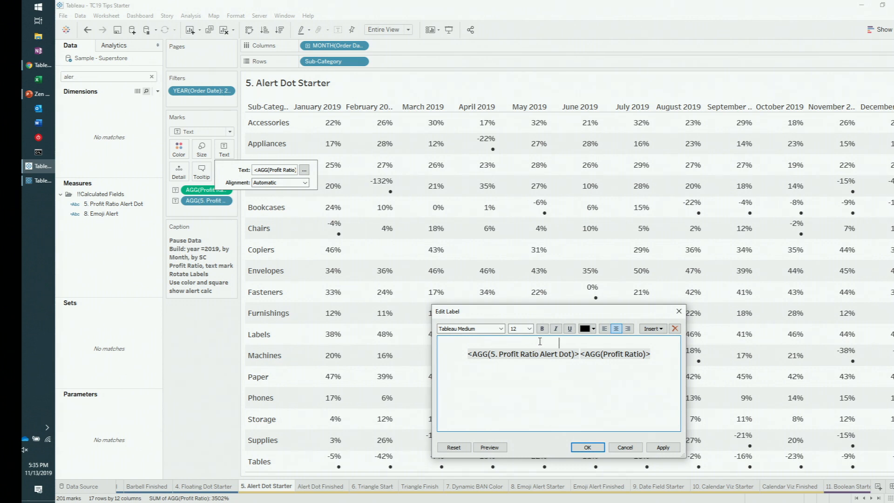
pyautogui.press('Delete')
# Color the 5. Profit Ratio Alert Dot field red in the label and apply the label changes
pyautogui.keyDown('shift'); pyautogui.click(571, 346); pyautogui.keyUp('shift')
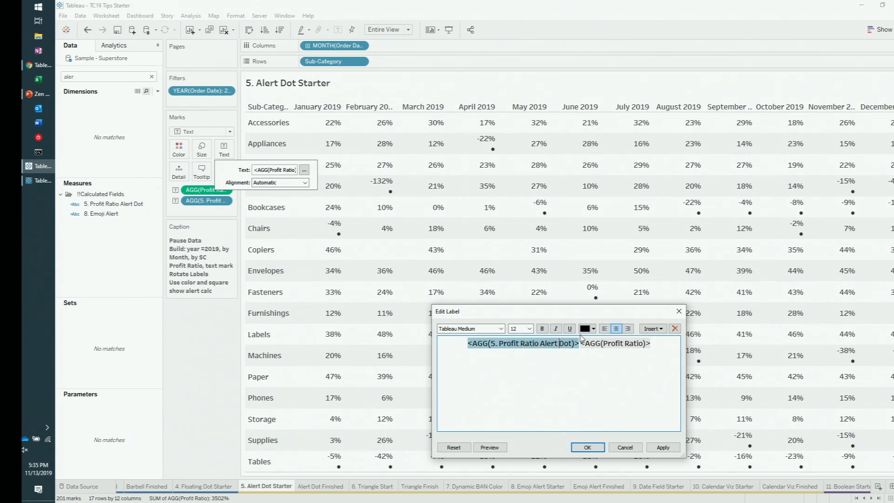
pyautogui.click(587, 328)
pyautogui.click(594, 387)
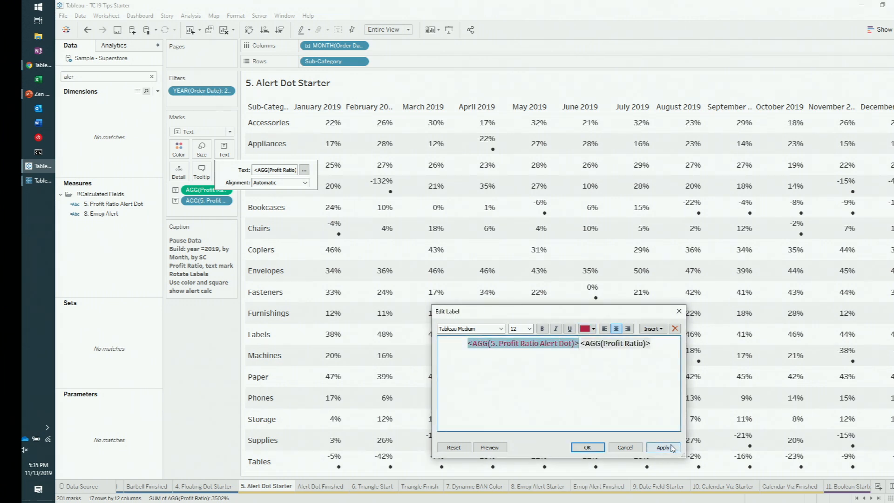
pyautogui.click(660, 448)
pyautogui.click(587, 448)
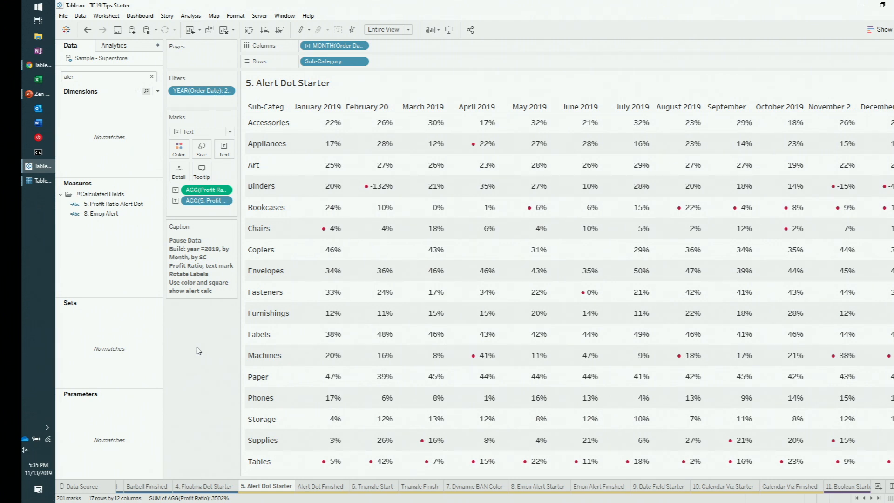
# On the 6. Triangle Start sheet, add min(0) to Columns twice and combine the two as a dual axis
pyautogui.click(378, 486)
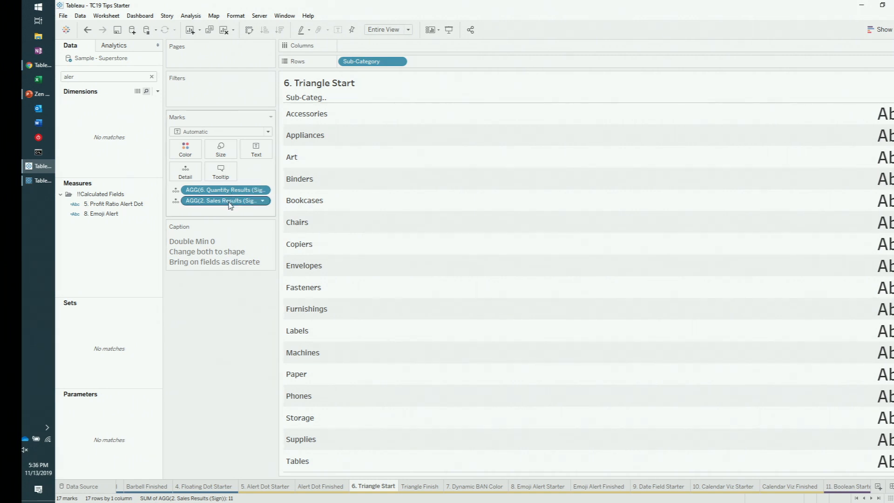
pyautogui.doubleClick(344, 47)
pyautogui.write('m')
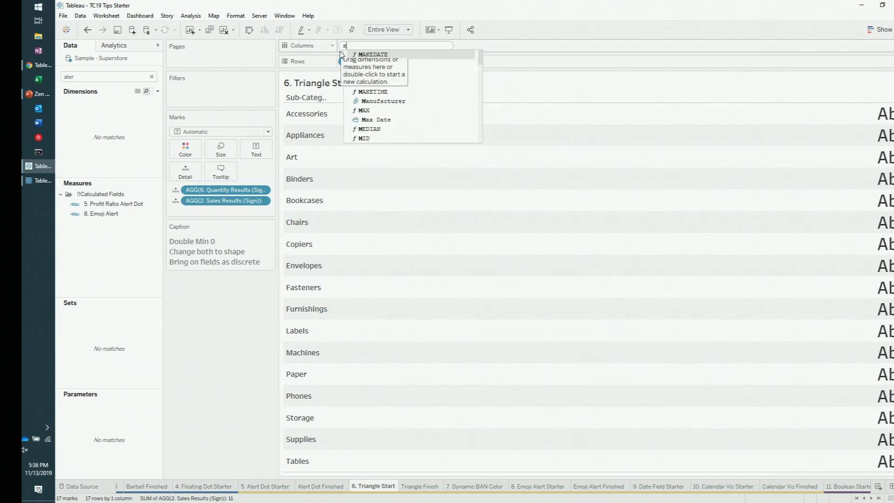
pyautogui.write('in(0)')
pyautogui.press('Return')
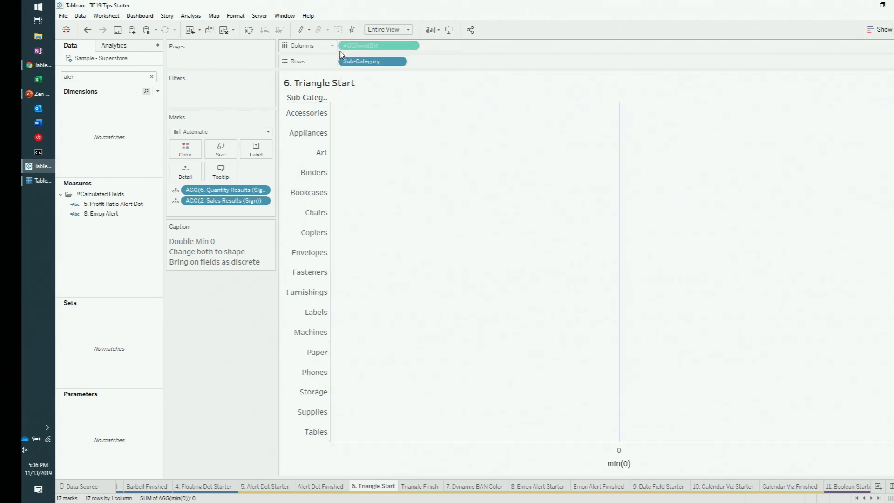
pyautogui.moveTo(372, 45); pyautogui.dragTo(465, 46)
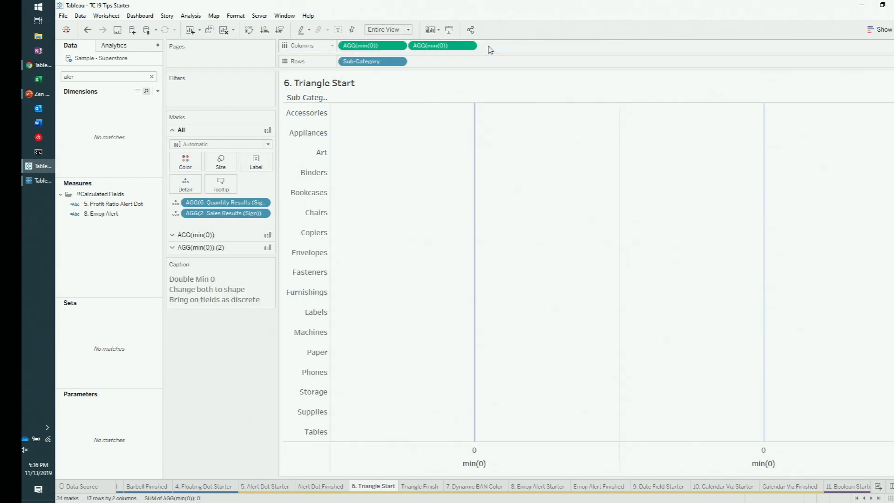
pyautogui.click(461, 45)
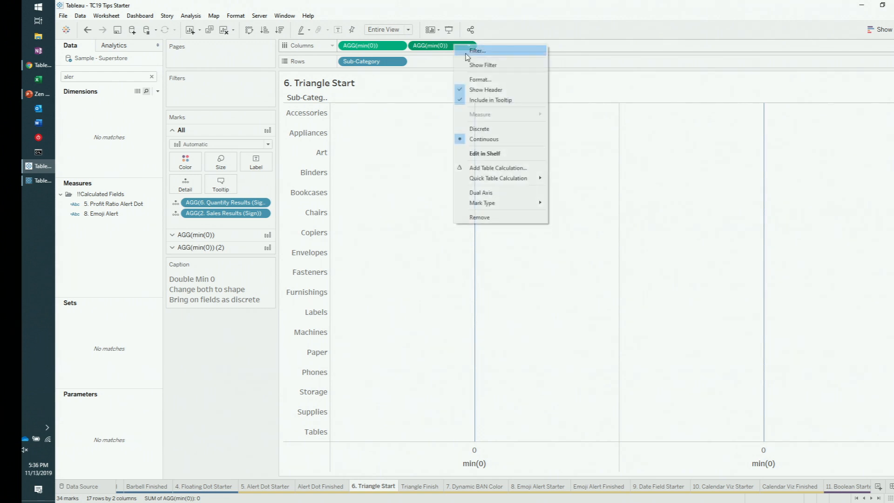
pyautogui.click(499, 192)
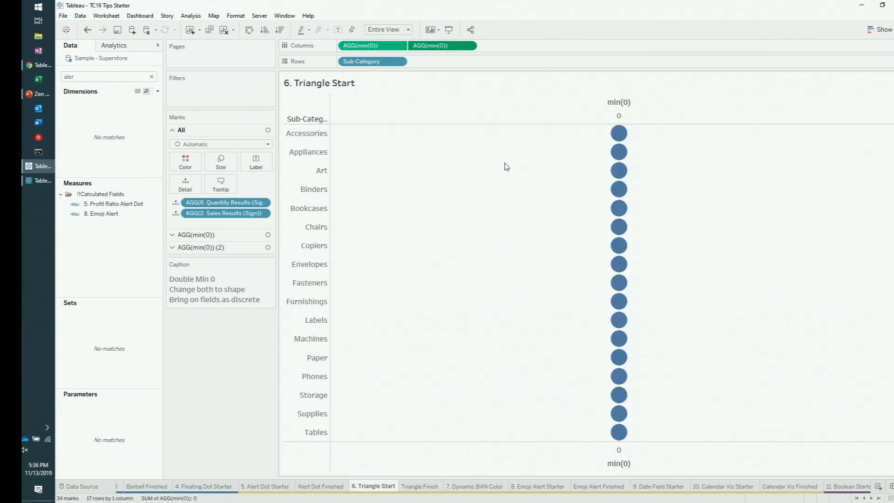
# Set all marks to Shape and give the first min(0) the lower-left triangle from the !TC19 palette
pyautogui.click(209, 144)
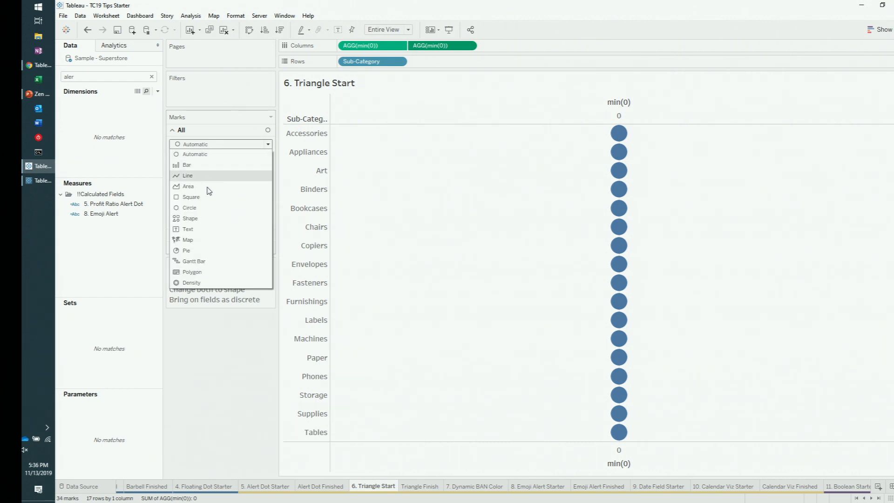
pyautogui.click(215, 218)
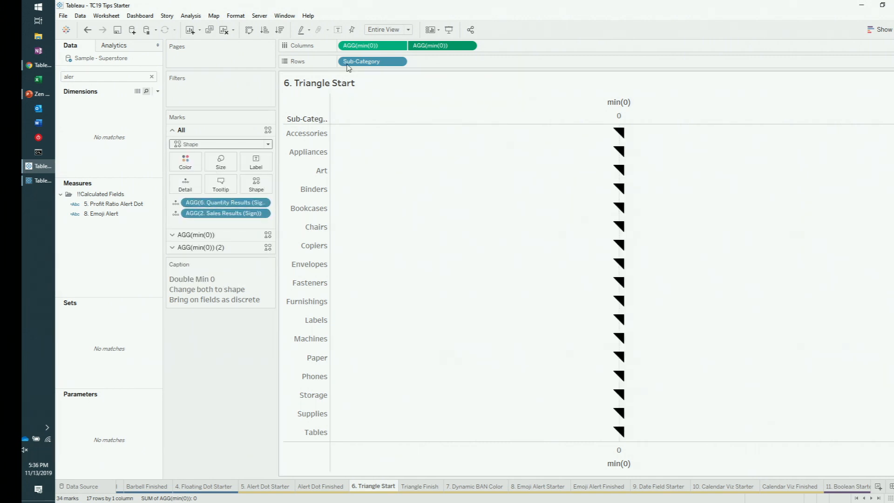
pyautogui.click(196, 234)
pyautogui.click(256, 197)
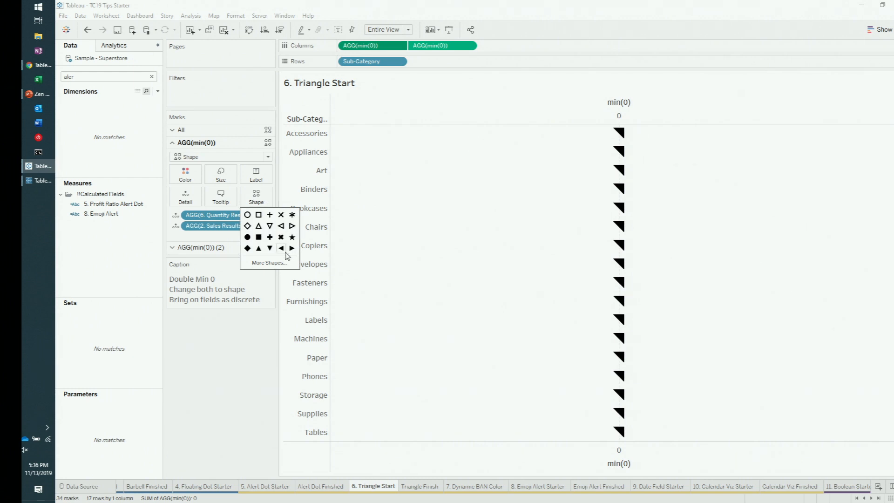
pyautogui.click(269, 262)
pyautogui.click(488, 196)
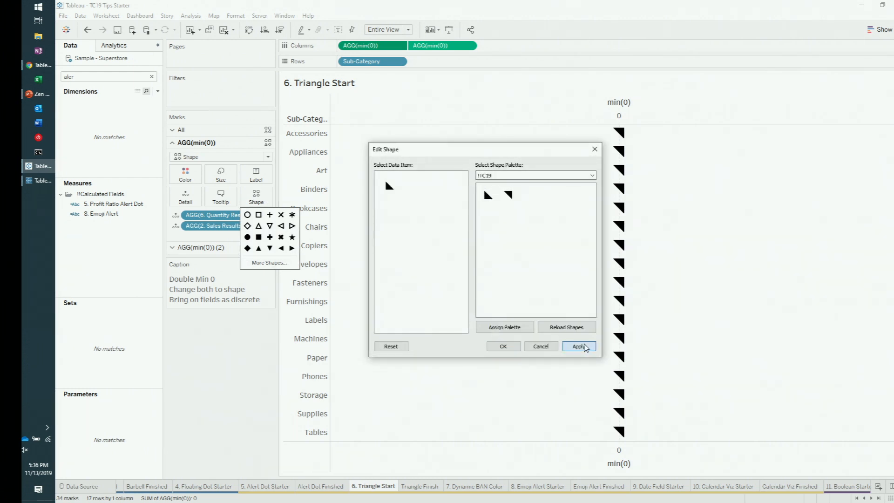
pyautogui.click(579, 347)
pyautogui.click(504, 346)
# Give the second min(0) marks the upper-right triangle from the !TC19 shape palette
pyautogui.click(443, 46)
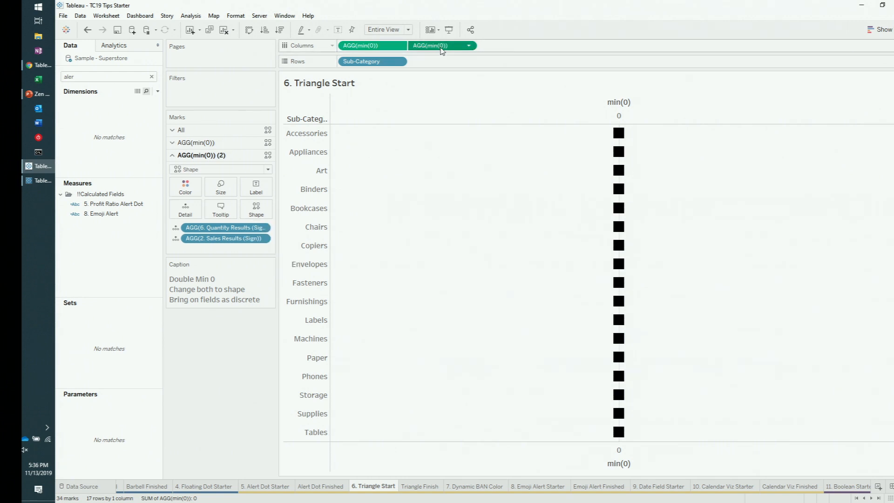
pyautogui.click(256, 209)
pyautogui.click(269, 275)
pyautogui.click(508, 195)
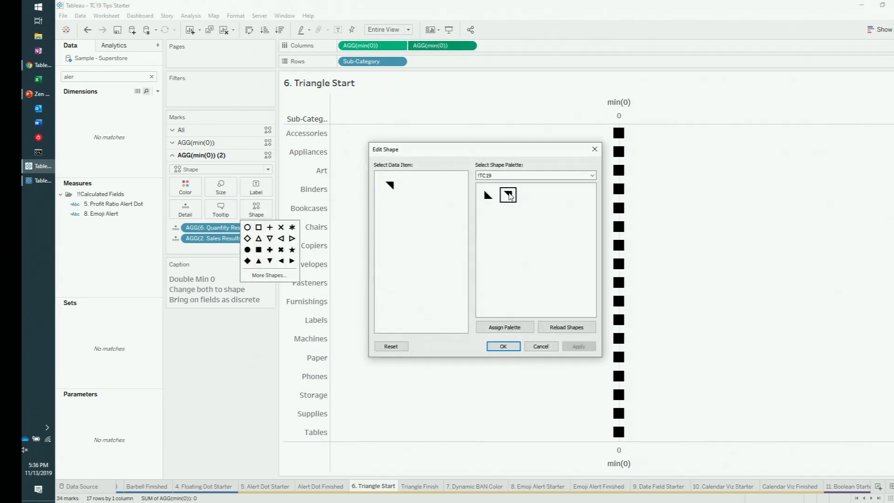
pyautogui.click(579, 346)
pyautogui.click(503, 347)
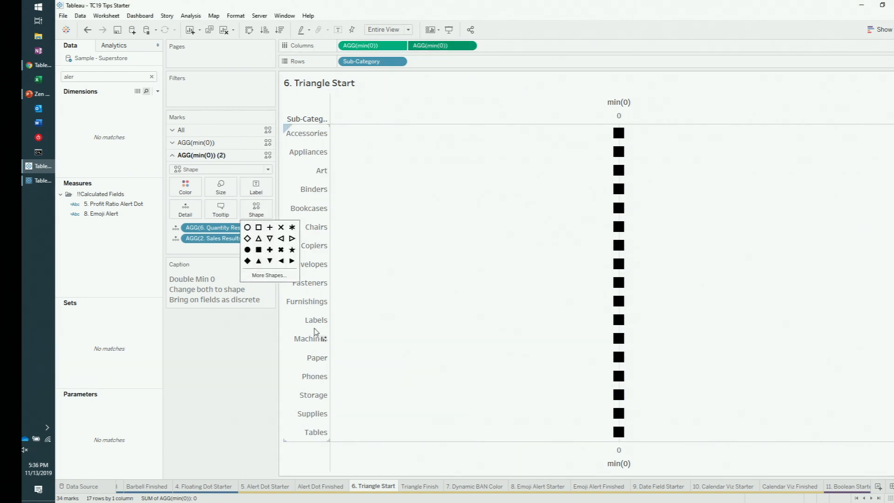
# Color the second min(0) marks by 6. Quantity Results (Sign) and the first by 2. Sales Results (Sign)
pyautogui.moveTo(195, 228); pyautogui.dragTo(183, 191)
pyautogui.click(196, 143)
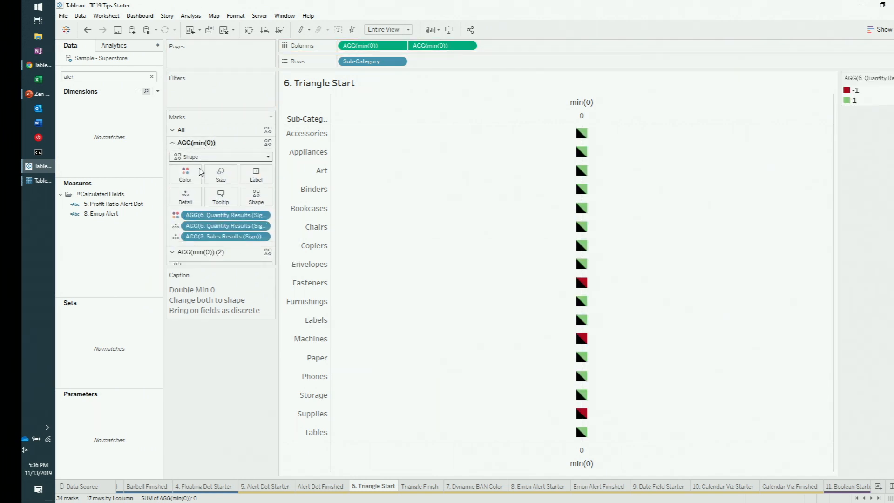
pyautogui.moveTo(223, 226); pyautogui.dragTo(185, 184)
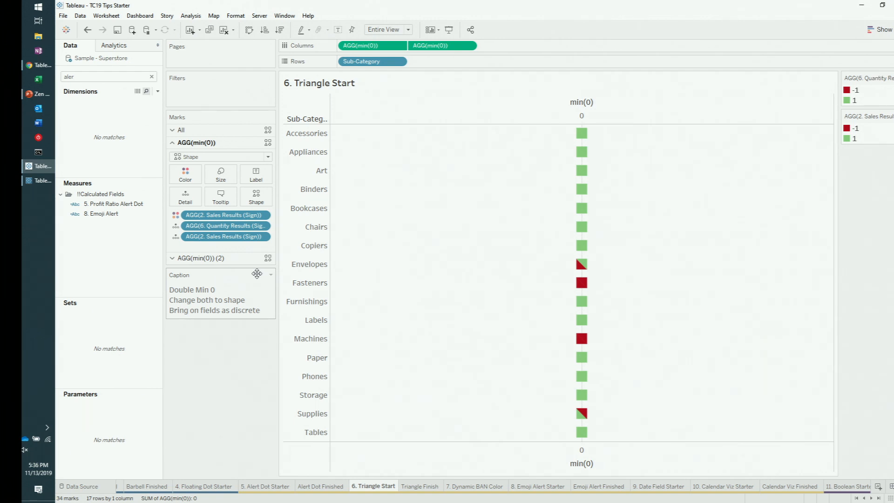
# On the 7. Dynamic BAN Color sheet, compare the Profit Ratio for the CORPORATE and HOME OFFICE segments, ending on CORPORATE
pyautogui.click(471, 486)
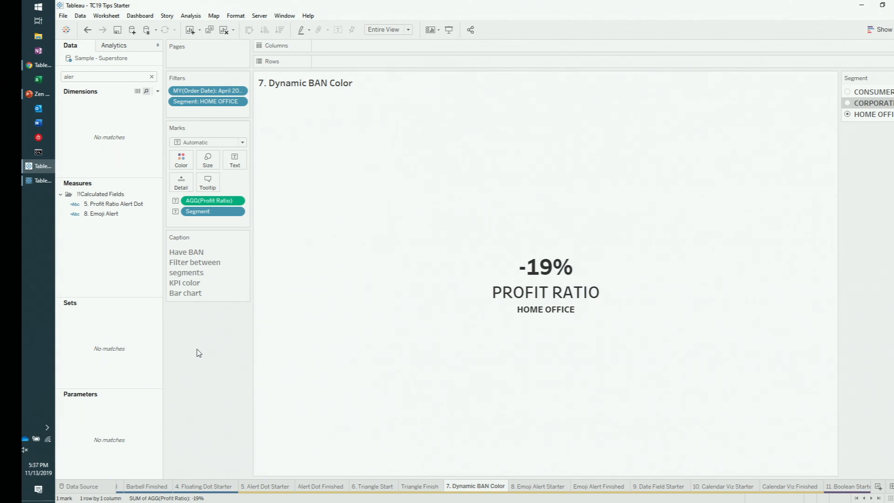
pyautogui.click(847, 103)
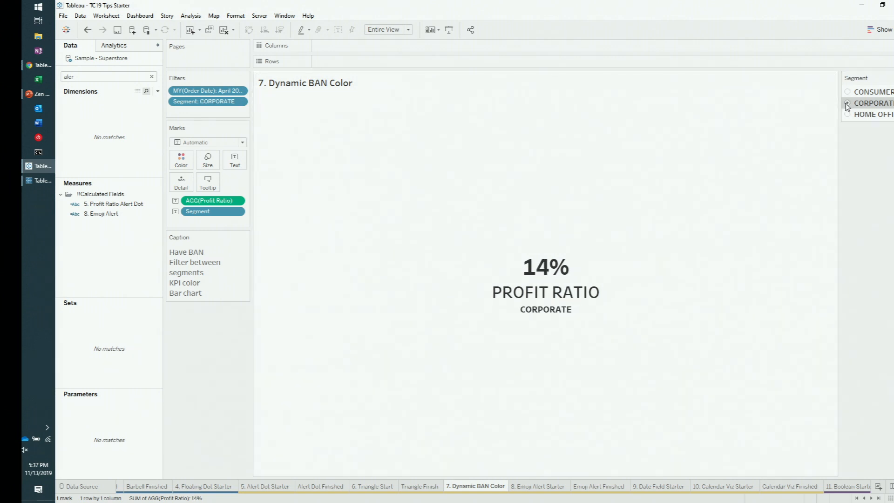
pyautogui.click(847, 114)
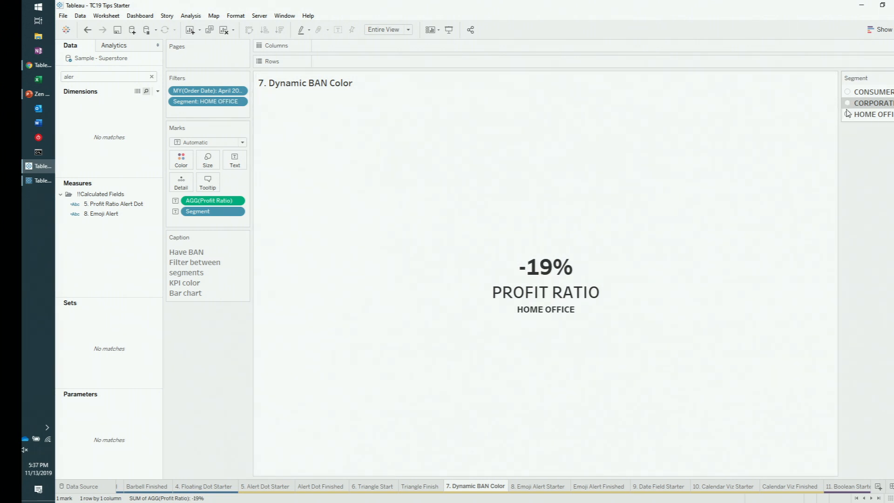
pyautogui.click(848, 103)
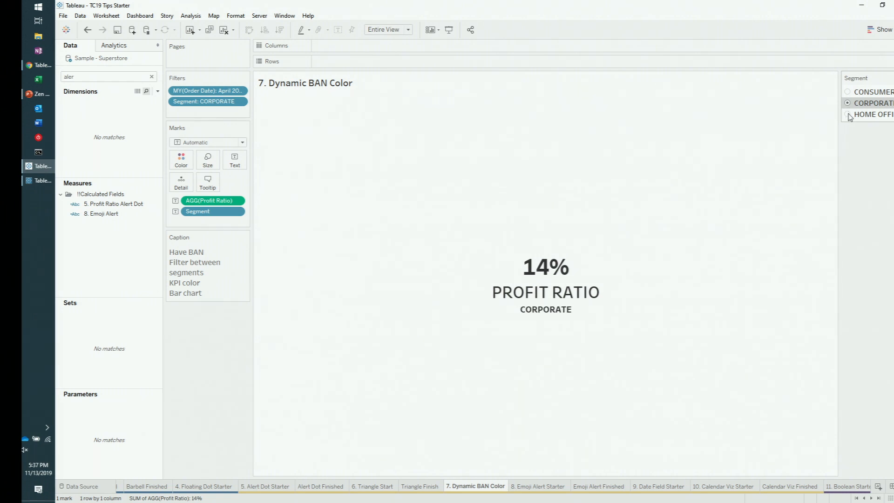
# Switch the segment to HOME OFFICE and review the formula of the 7. KPI Color - Profit Ratio field
pyautogui.click(848, 115)
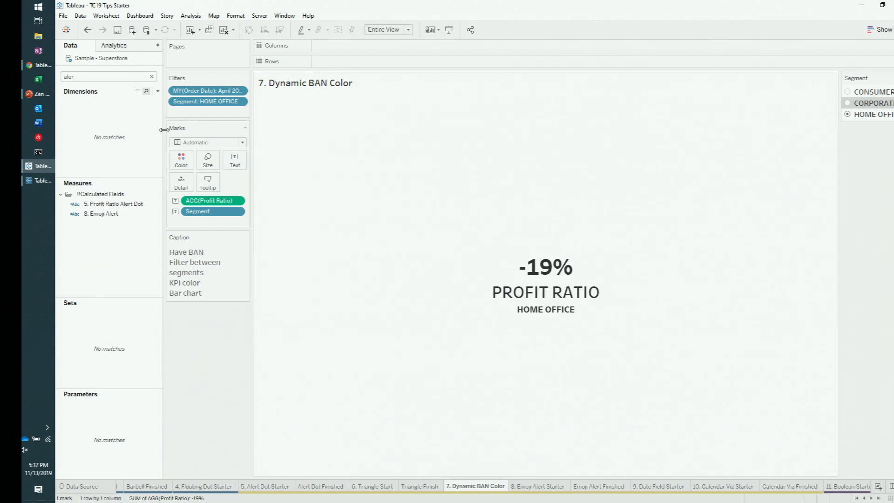
pyautogui.click(85, 79)
pyautogui.hotkey('ctrl', 'a')
pyautogui.write('7')
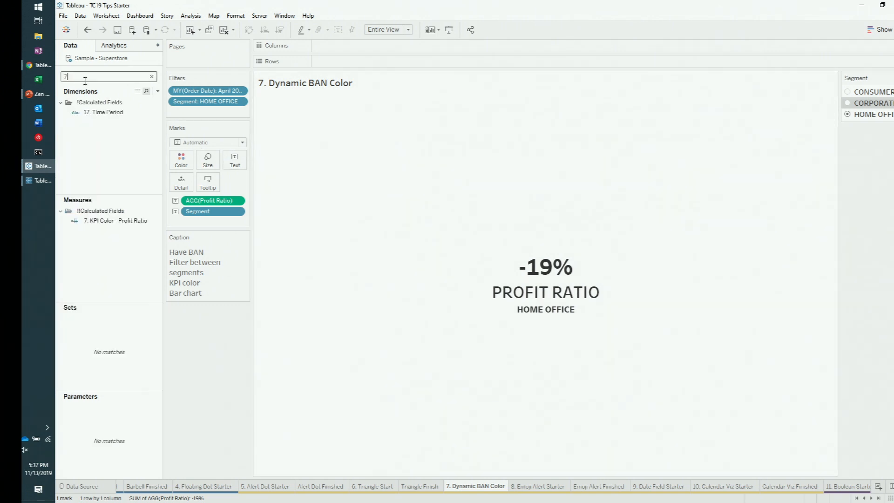
pyautogui.rightClick(99, 221)
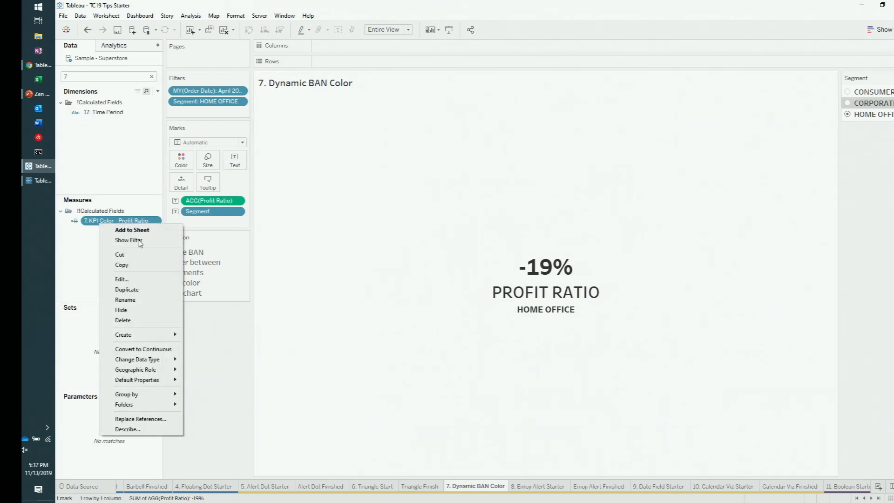
pyautogui.click(134, 279)
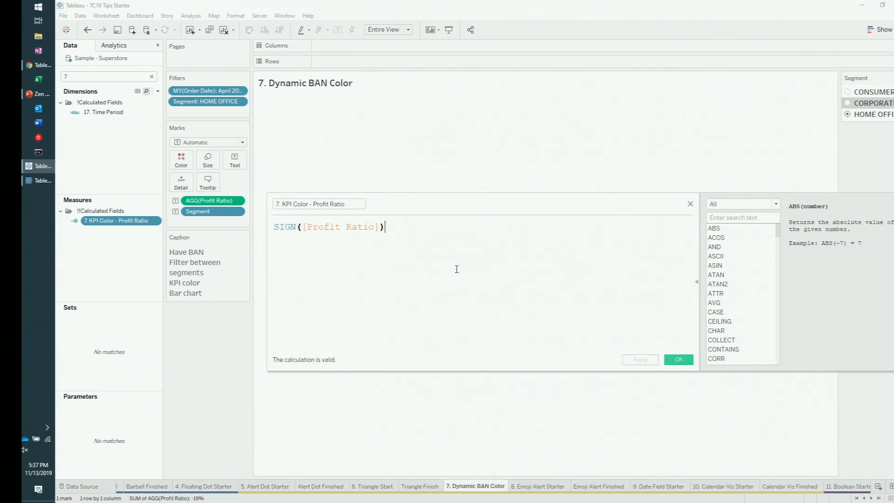
pyautogui.click(680, 360)
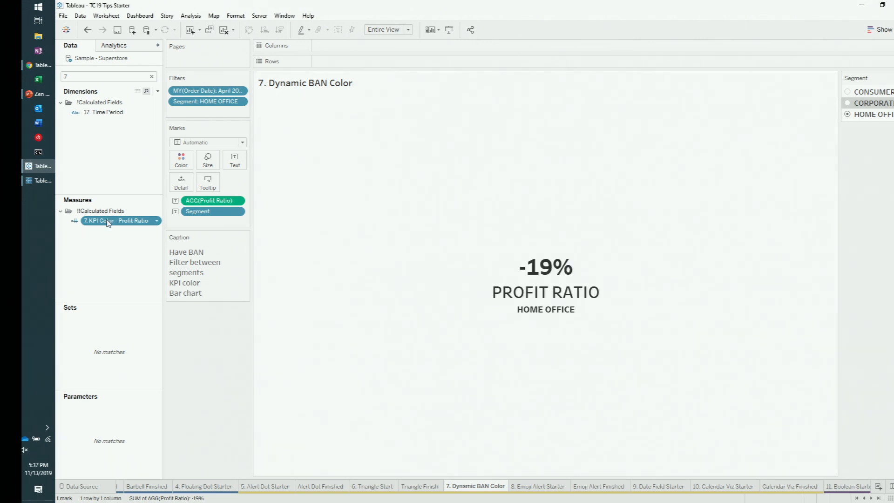
# Color the BAN by 7. KPI Color - Profit Ratio and add an inline min(1) calculation to Rows
pyautogui.moveTo(108, 223); pyautogui.dragTo(176, 165)
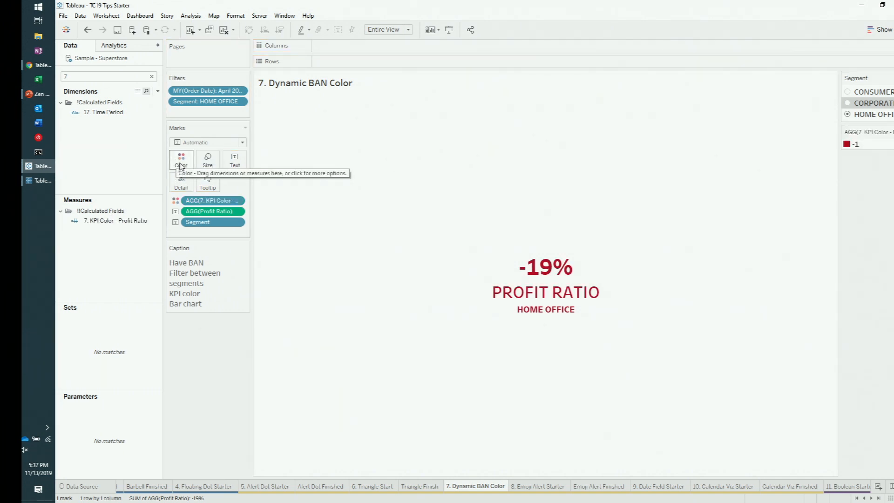
pyautogui.moveTo(332, 145)
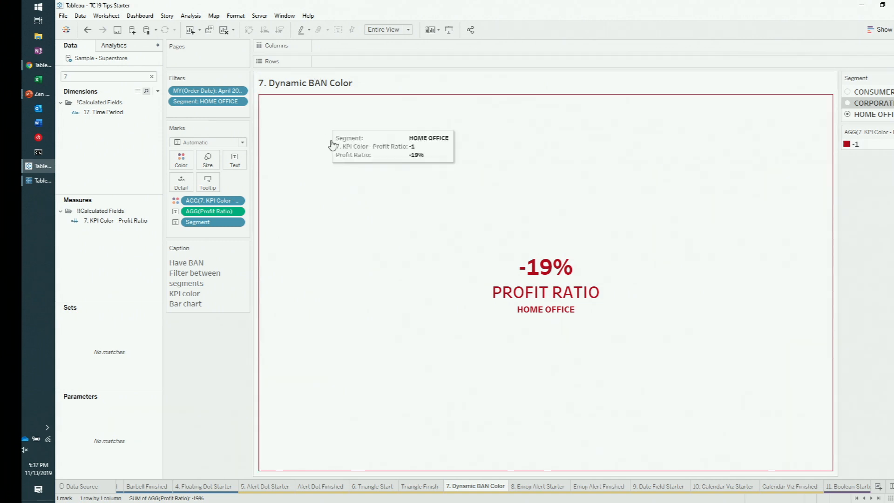
pyautogui.doubleClick(332, 62)
pyautogui.write('min()')
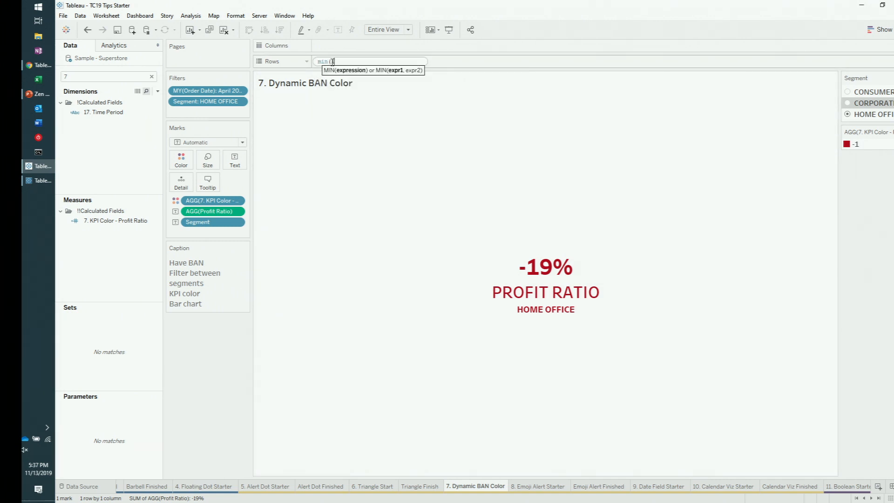
pyautogui.write('1')
pyautogui.press('Return')
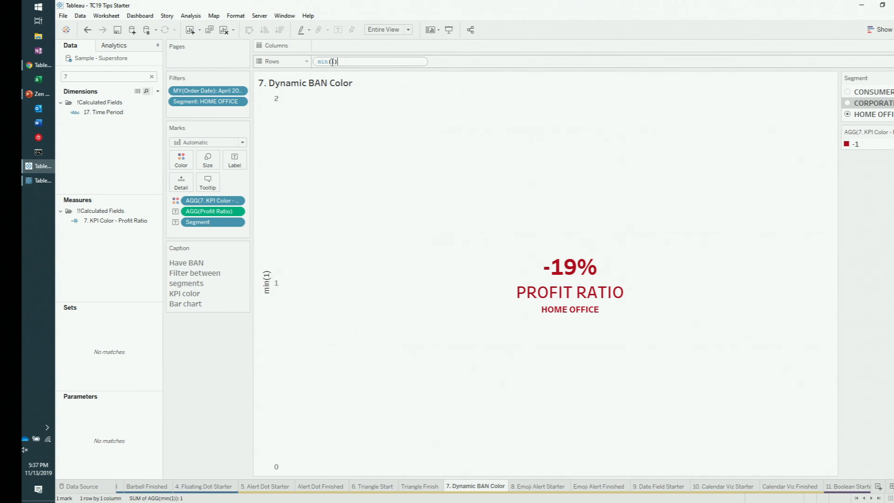
# Fix the min(1) axis range from 0 to 1 and compare the BAN color for CORPORATE and HOME OFFICE, ending on HOME OFFICE
pyautogui.rightClick(277, 287)
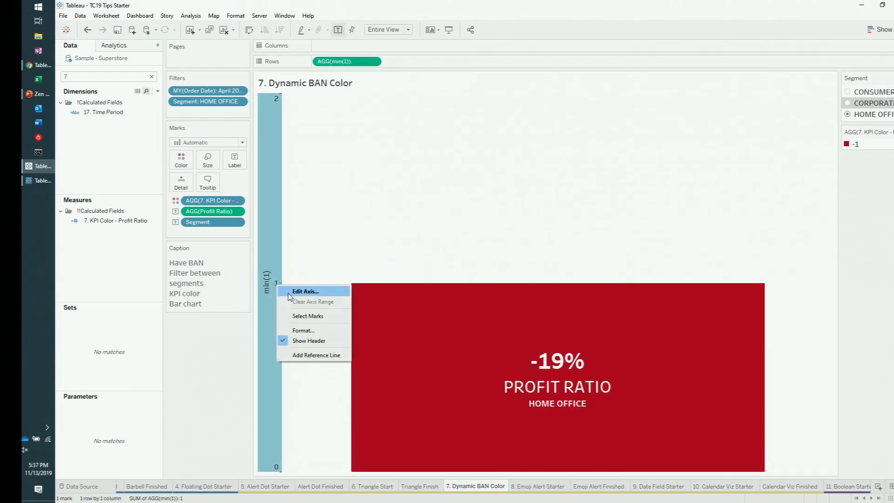
pyautogui.click(298, 292)
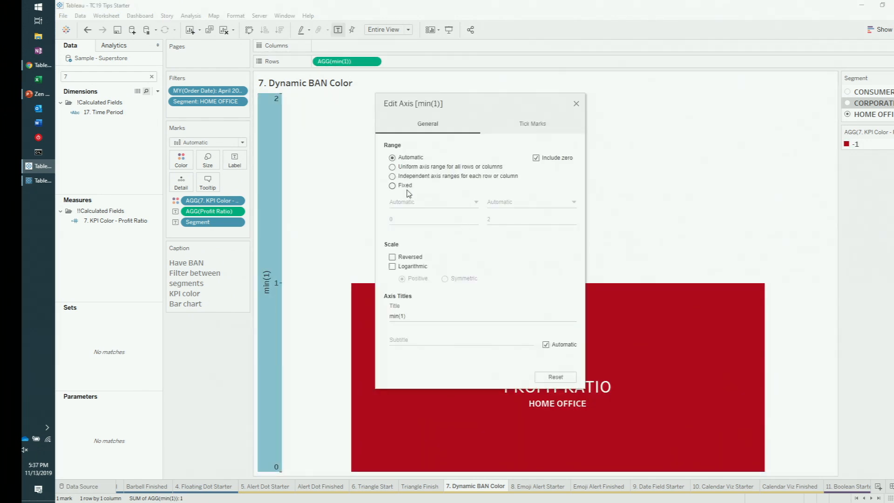
pyautogui.click(404, 186)
pyautogui.doubleClick(548, 222)
pyautogui.write('1')
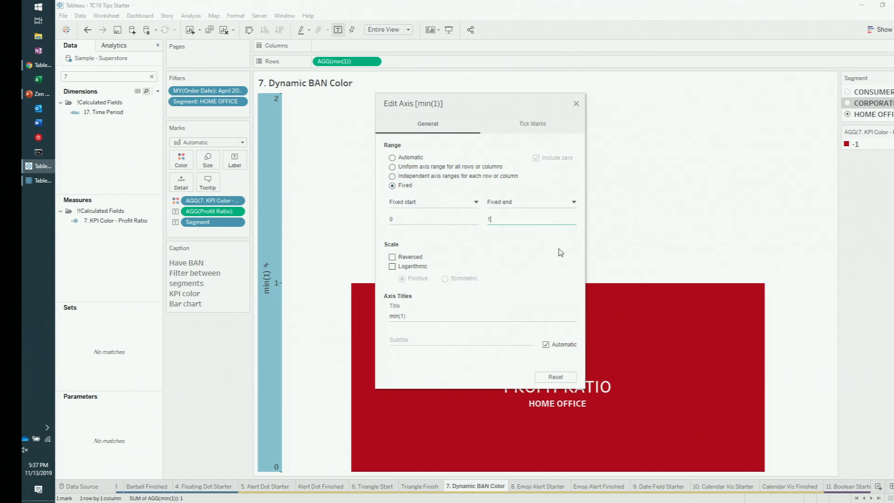
pyautogui.click(576, 103)
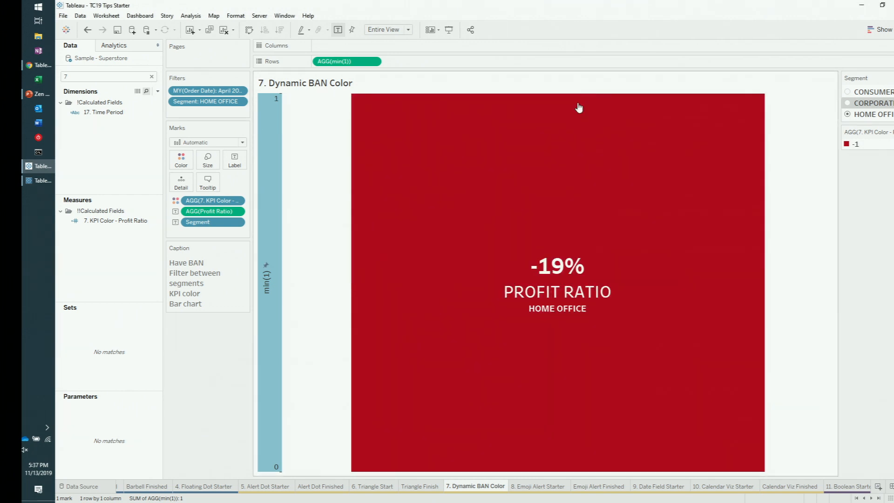
pyautogui.click(847, 104)
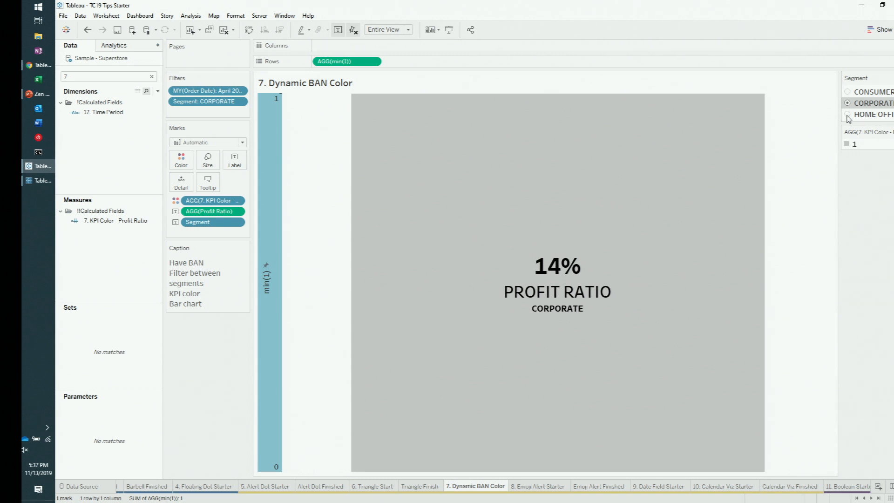
pyautogui.click(848, 114)
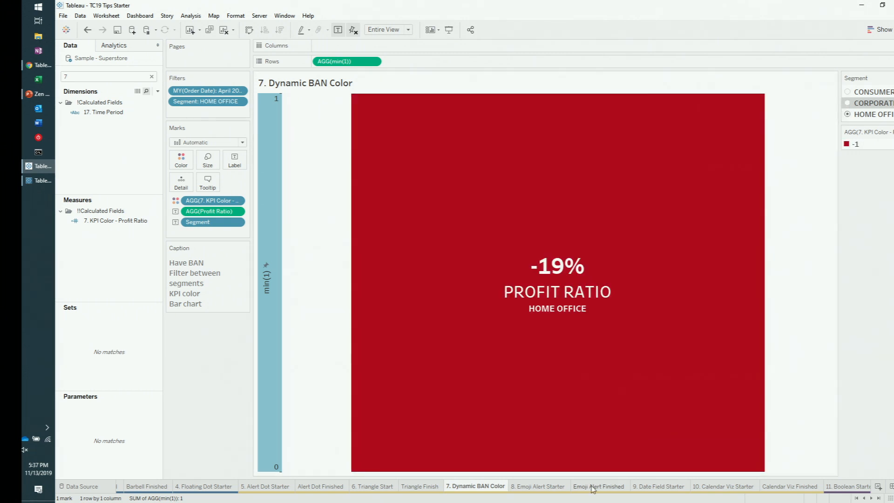
# From the 8. Emoji Alert Starter sheet's caption, visit the Emojipedia Squared OK page, examine the emoji's vendor designs, and return to Tableau
pyautogui.click(554, 487)
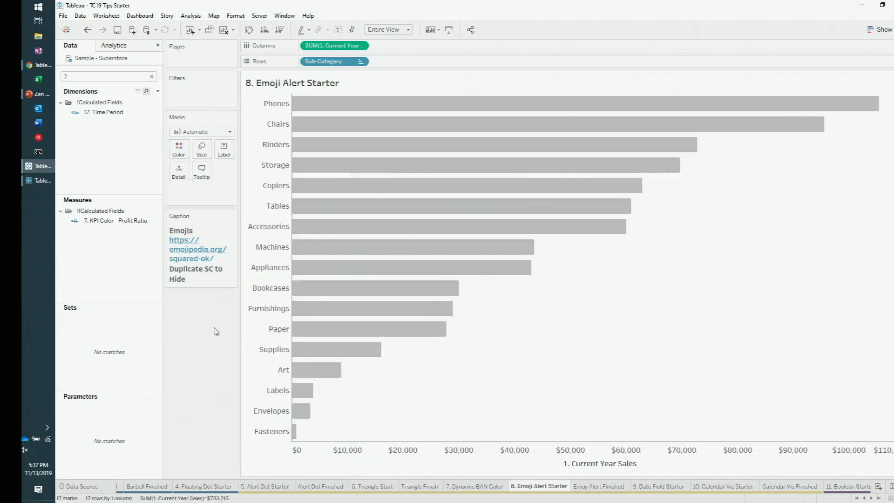
pyautogui.click(192, 258)
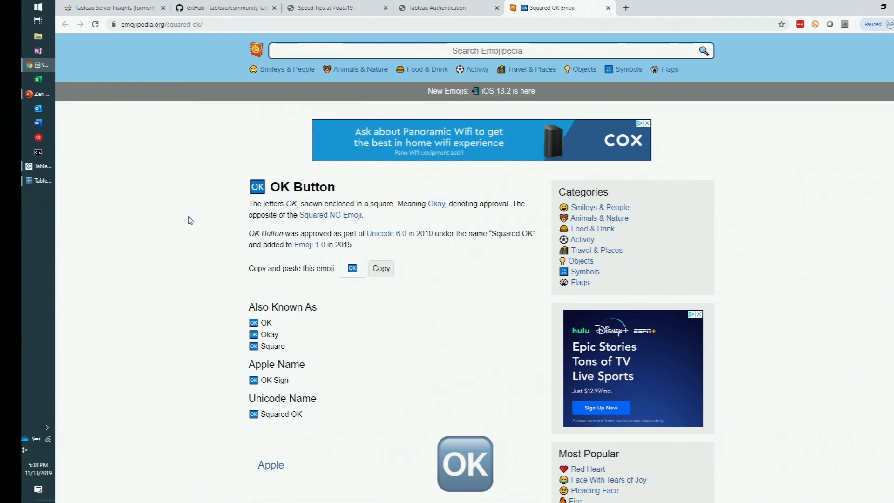
pyautogui.scroll(-6, 195, 219)
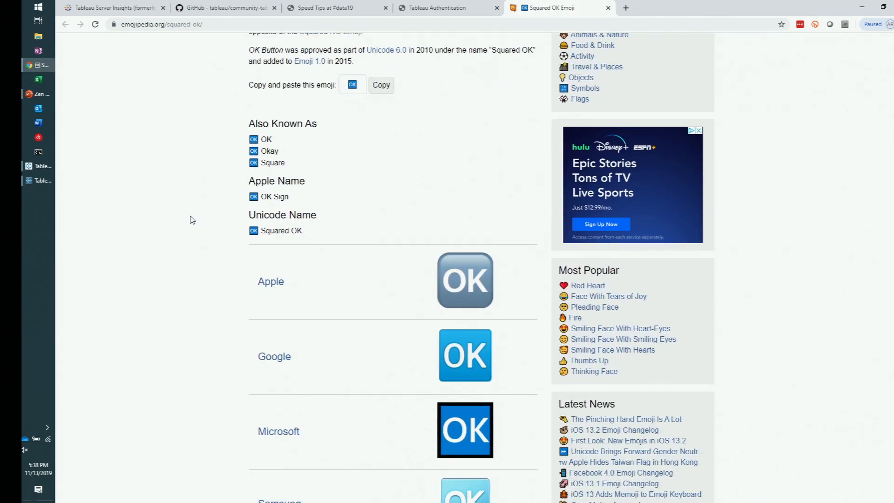
pyautogui.scroll(-2, 192, 214)
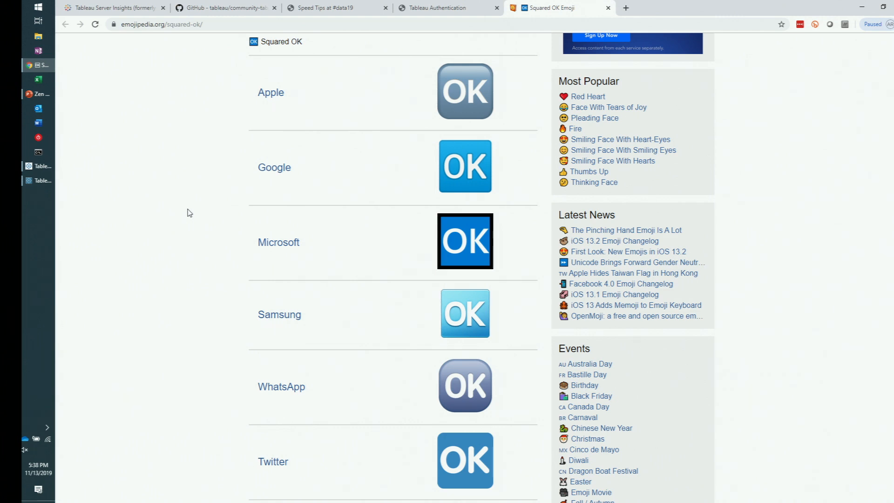
pyautogui.click(859, 9)
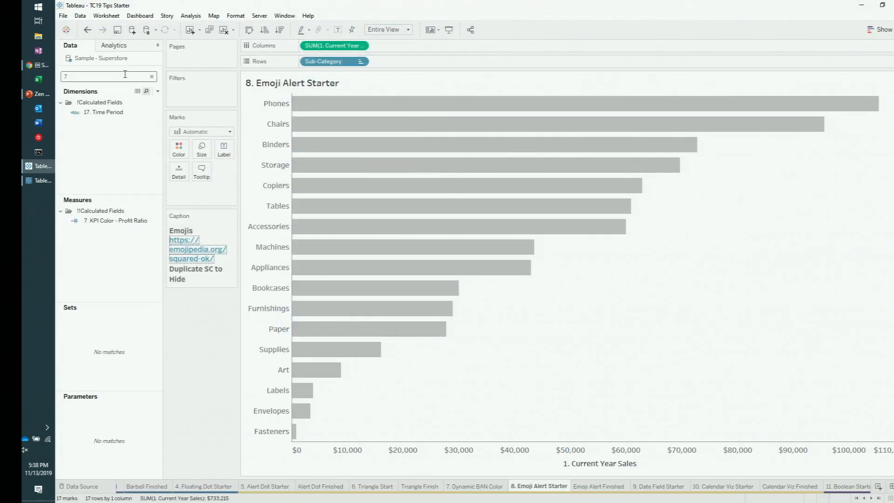
# Review the 8. Emoji Alert field's formula and place the field on Rows after Sub-Category
pyautogui.click(125, 75)
pyautogui.press('BackSpace')
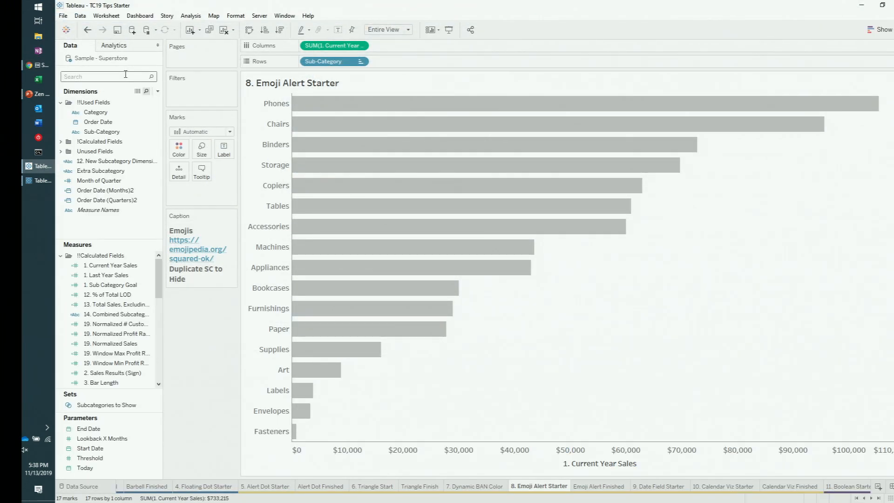
pyautogui.write('8')
pyautogui.rightClick(110, 221)
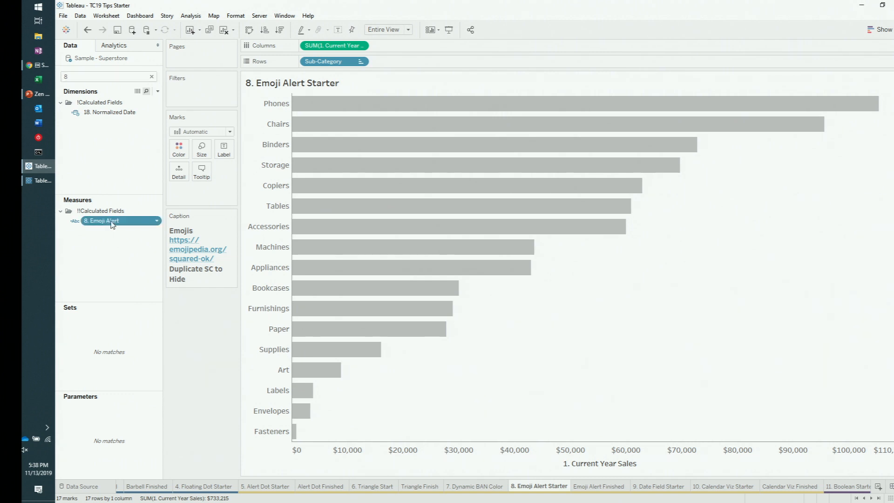
pyautogui.click(144, 277)
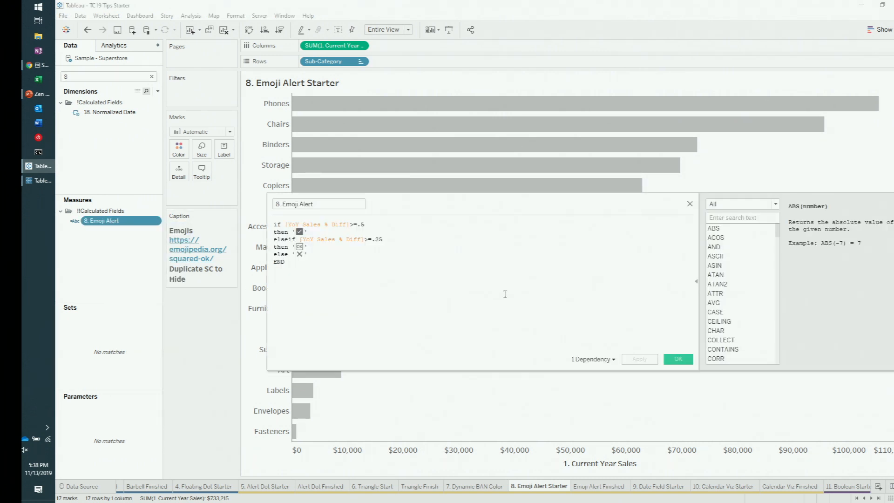
pyautogui.scroll(1, 512, 288)
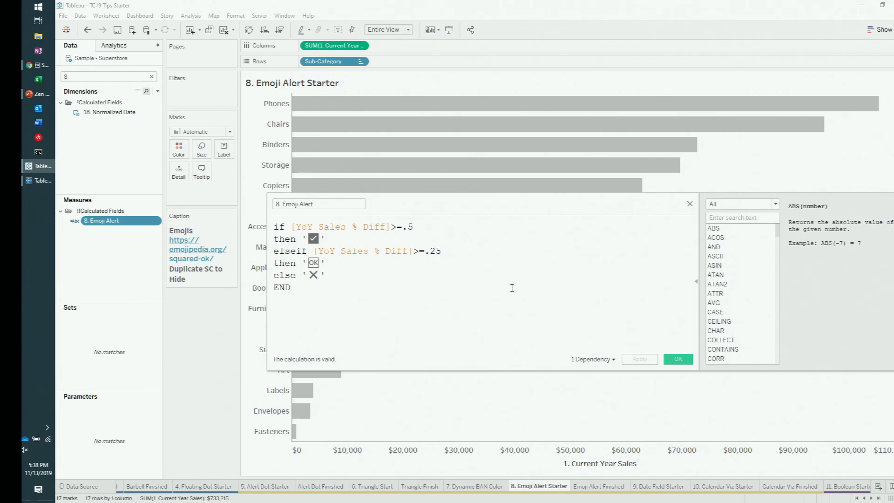
pyautogui.click(678, 359)
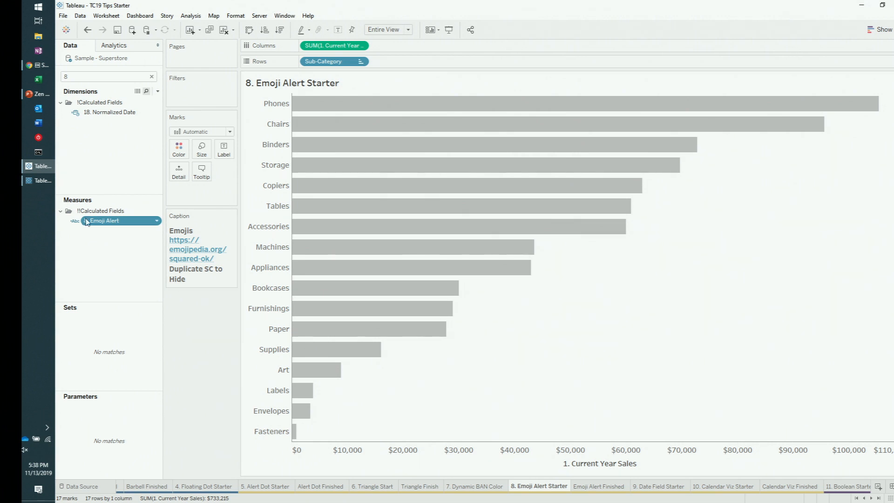
pyautogui.moveTo(92, 225); pyautogui.dragTo(313, 66)
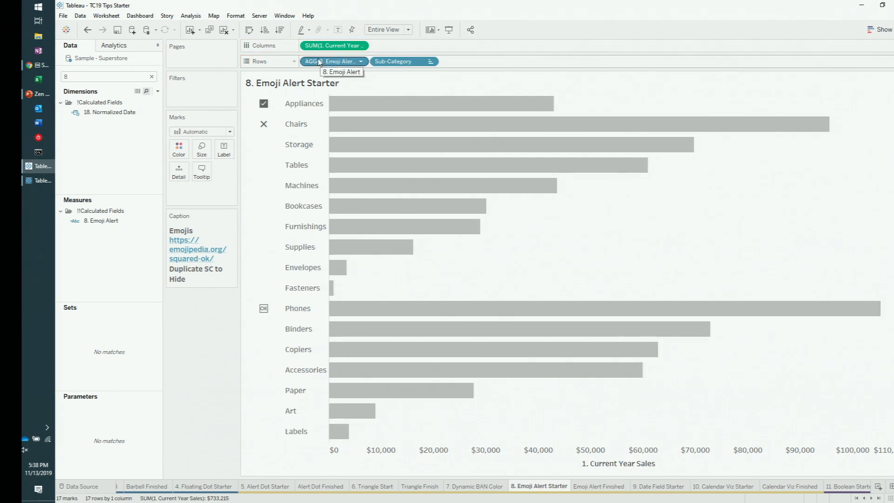
pyautogui.moveTo(319, 62); pyautogui.dragTo(489, 61)
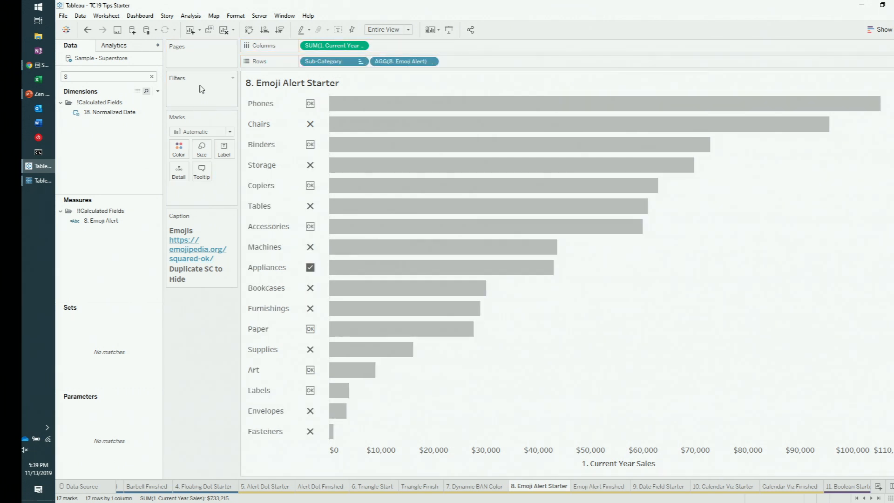
# Duplicate the Sub-Category dimension and place the copy first on Rows
pyautogui.click(151, 77)
pyautogui.rightClick(113, 132)
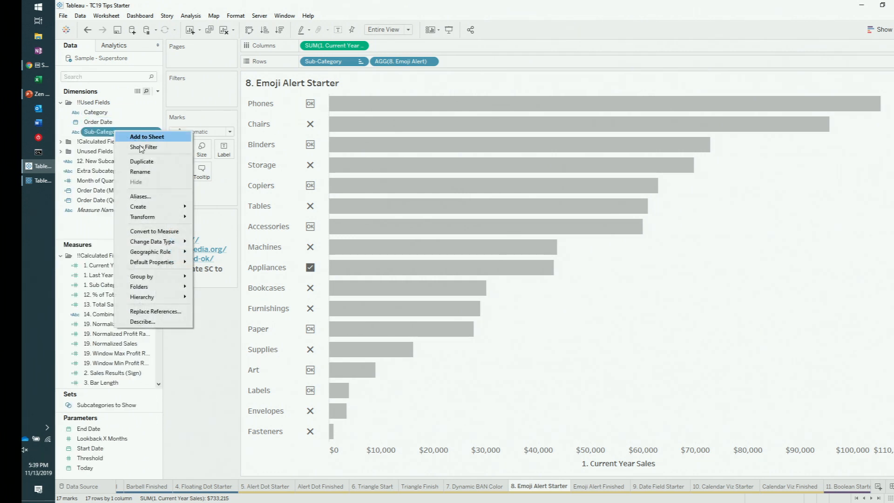
pyautogui.click(141, 161)
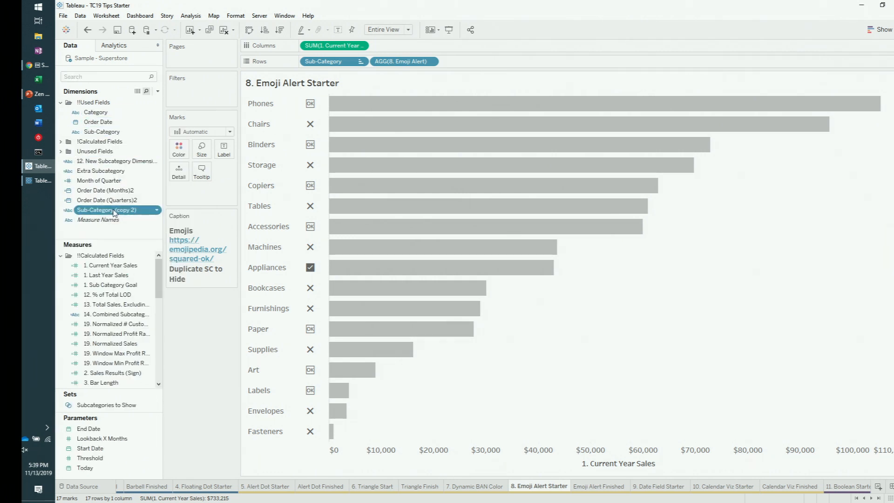
pyautogui.moveTo(114, 212); pyautogui.dragTo(307, 67)
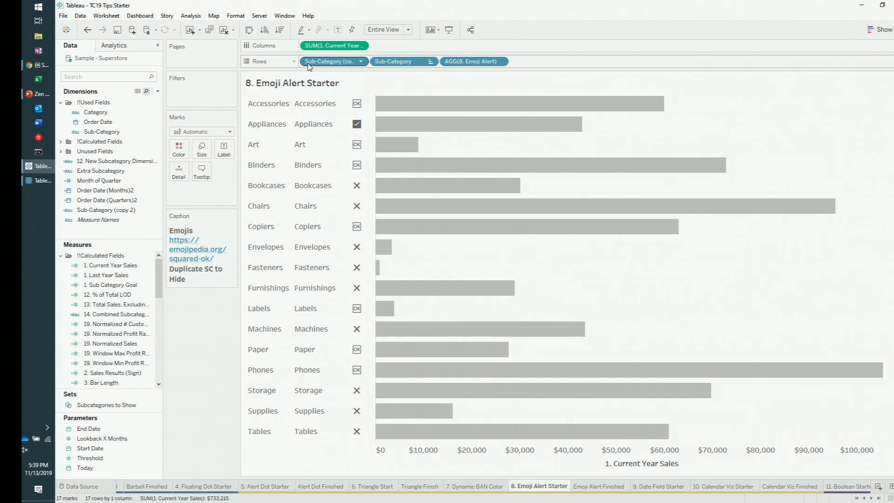
# Move 8. Emoji Alert ahead of the original Sub-Category on Rows and hide the header of the Sub-Category copy
pyautogui.moveTo(450, 63); pyautogui.dragTo(372, 65)
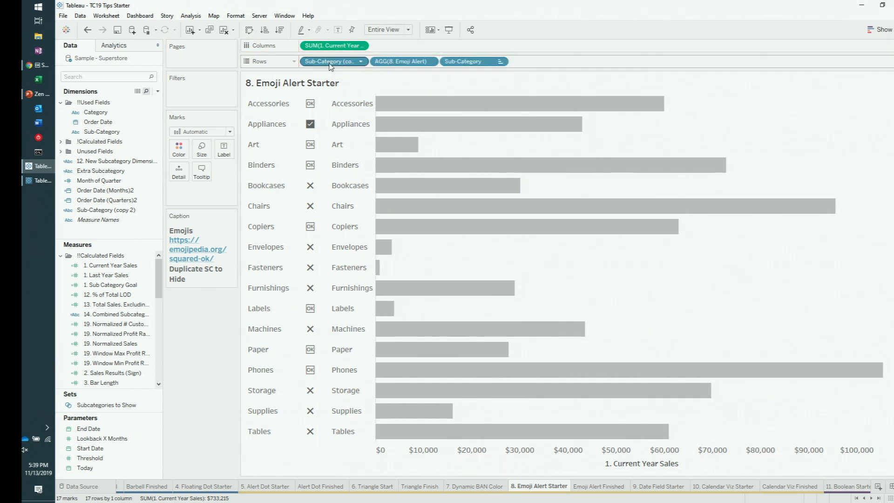
pyautogui.rightClick(330, 66)
pyautogui.click(347, 129)
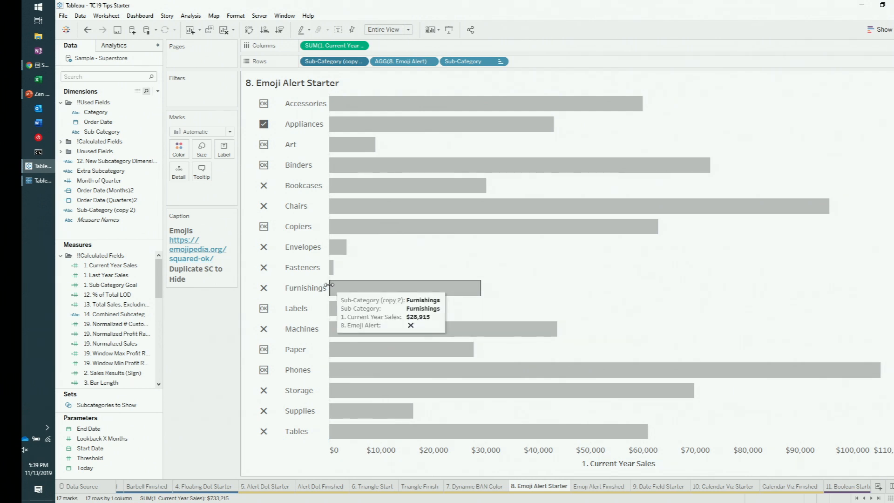
# On the 9. Date Field Starter sheet, drill the Order Date axis down to weeks
pyautogui.click(650, 486)
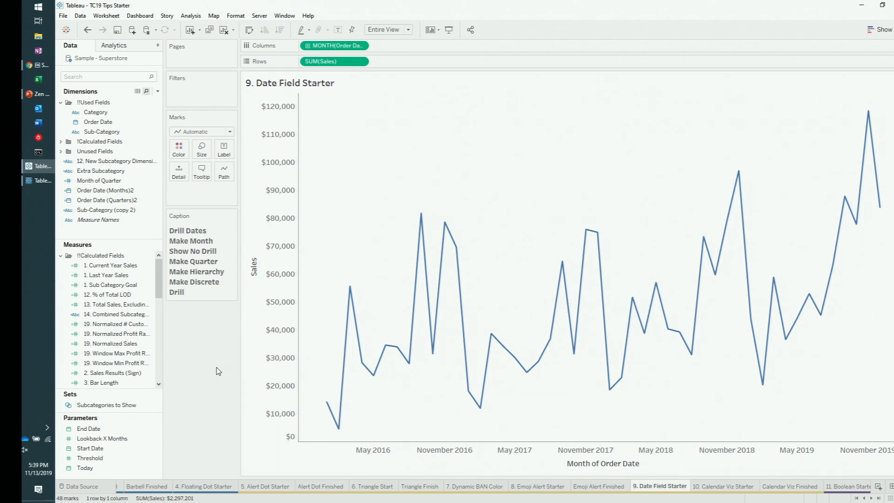
pyautogui.moveTo(301, 447)
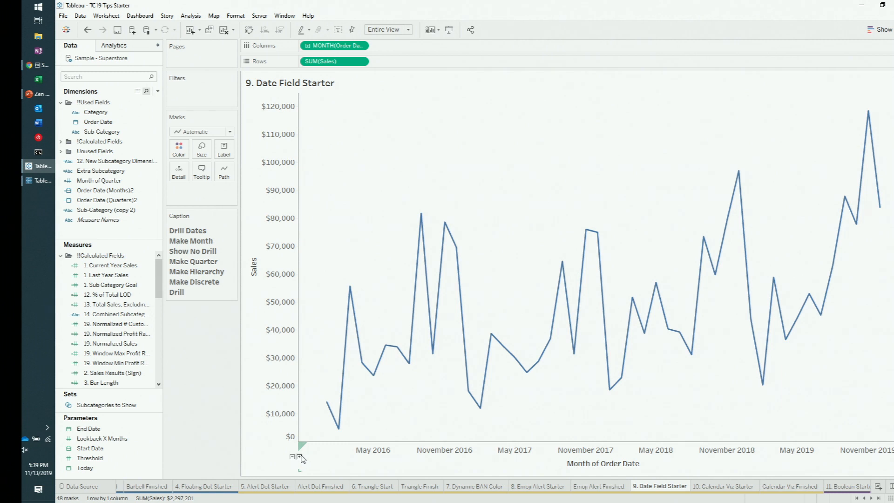
pyautogui.click(300, 458)
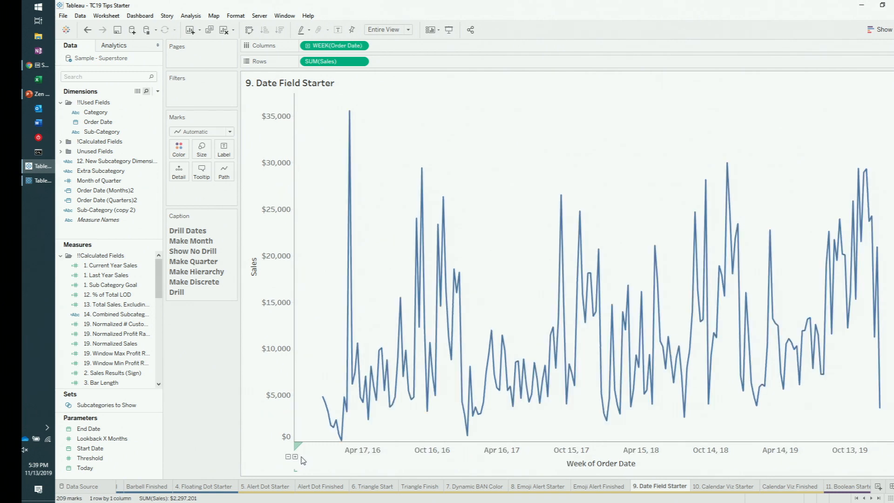
# Drill the Order Date axis down to days and roll it back up to months
pyautogui.click(299, 458)
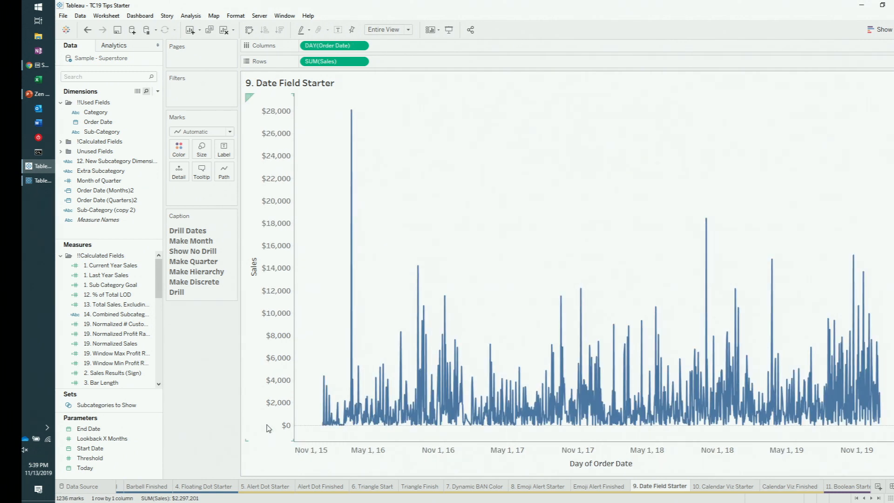
pyautogui.click(288, 458)
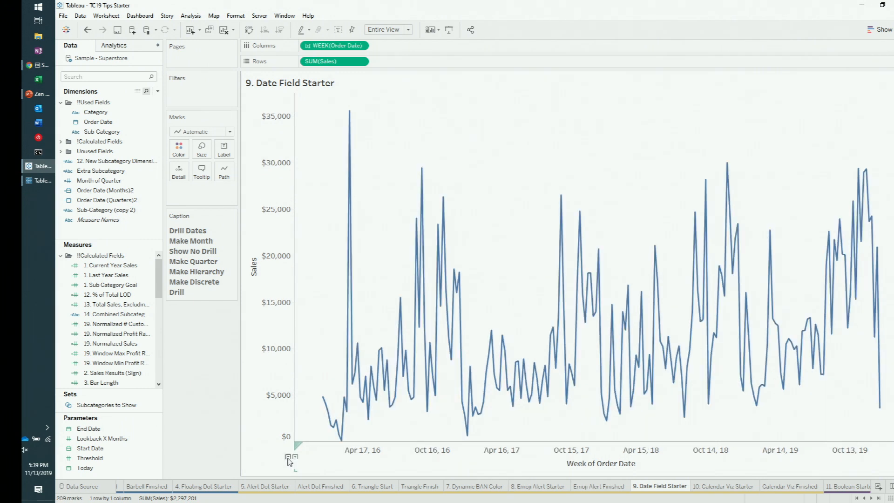
pyautogui.click(288, 457)
# Create the custom date Order Date (Months) as a Months date value and replace the date field on Columns with it
pyautogui.click(106, 123)
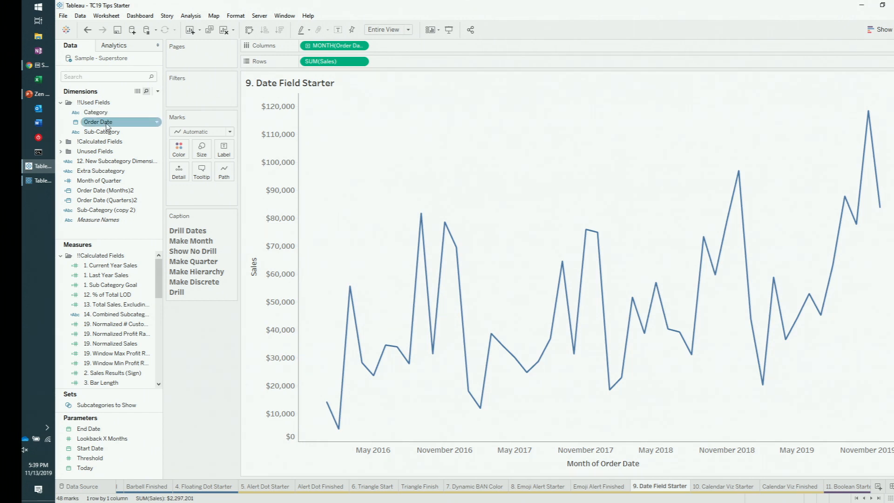
pyautogui.rightClick(107, 125)
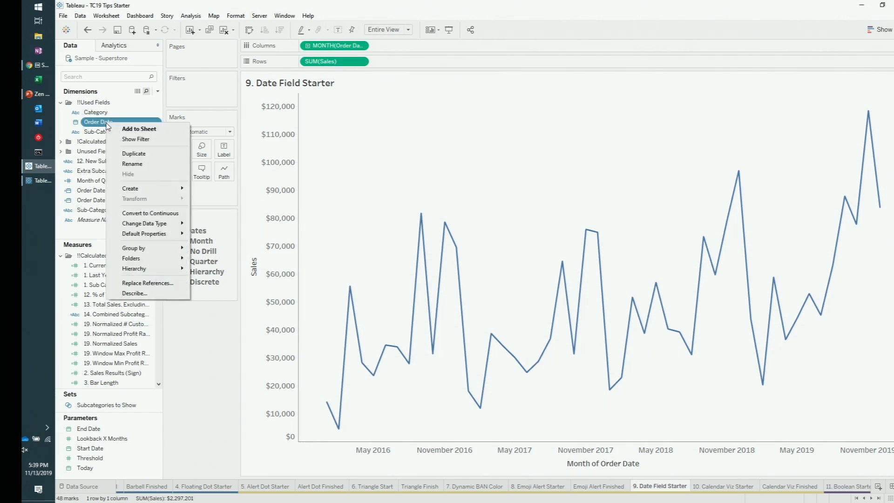
pyautogui.moveTo(185, 189)
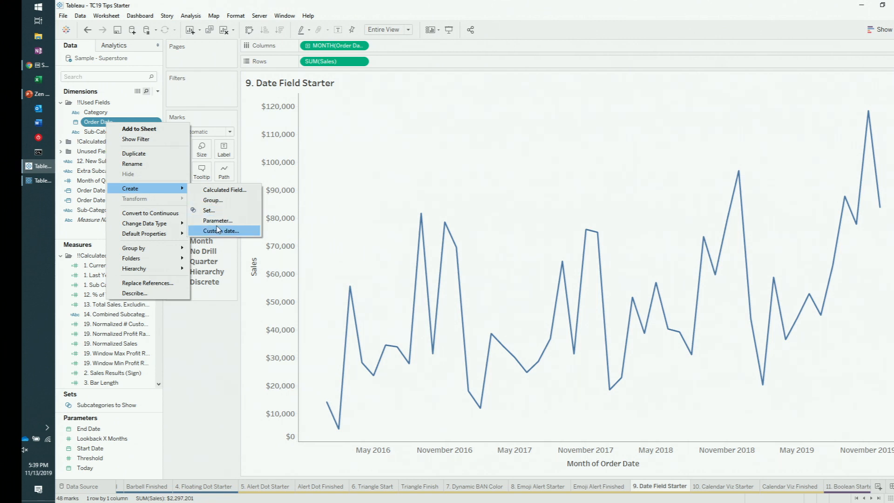
pyautogui.click(218, 231)
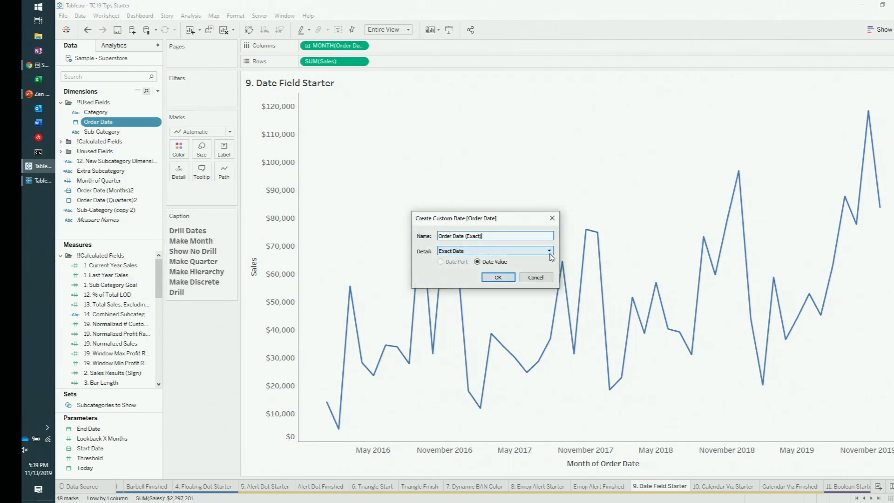
pyautogui.click(549, 250)
pyautogui.click(519, 276)
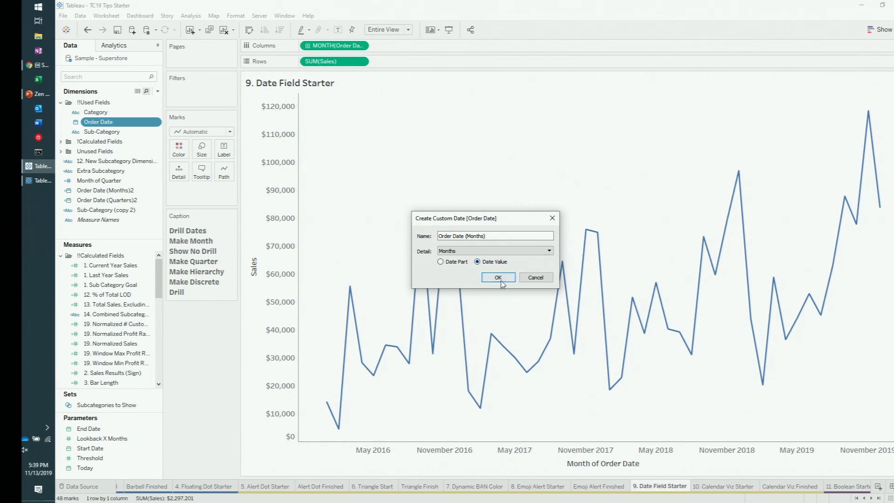
pyautogui.click(498, 277)
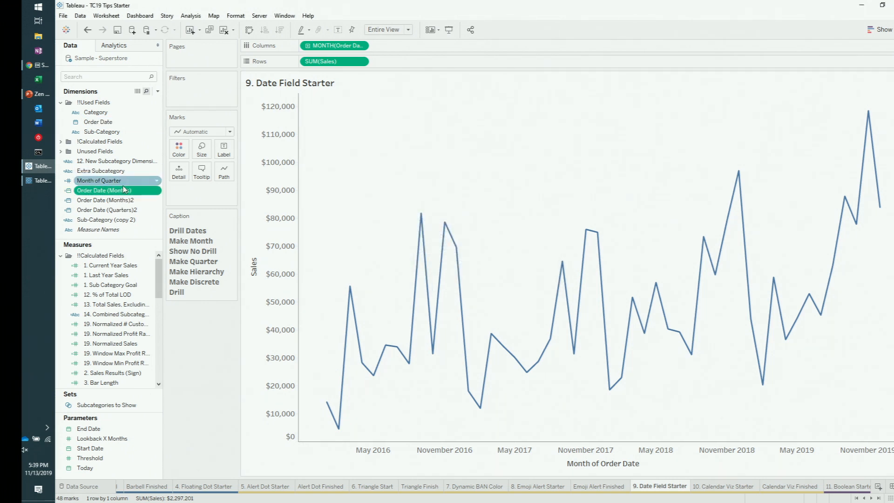
pyautogui.moveTo(107, 190); pyautogui.dragTo(345, 48)
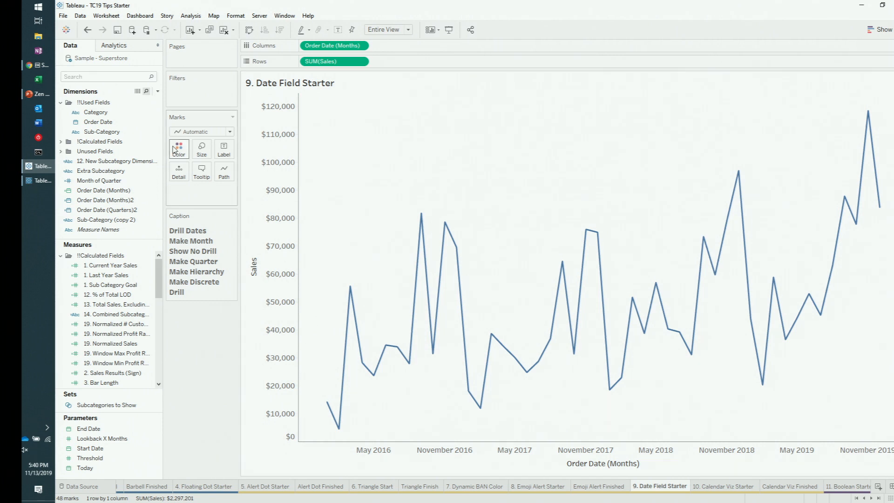
# Create the custom date Order Date (Quarters) from Order Date as a Quarters date value
pyautogui.rightClick(127, 122)
pyautogui.moveTo(204, 186)
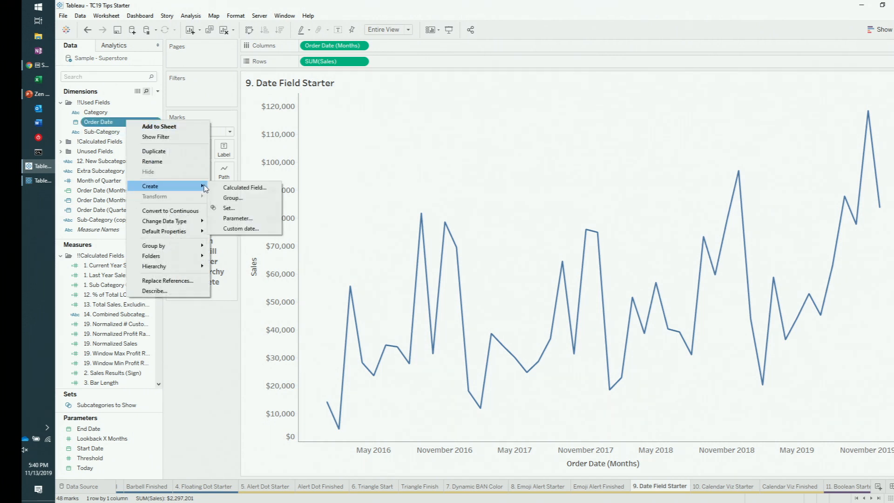
pyautogui.click(247, 229)
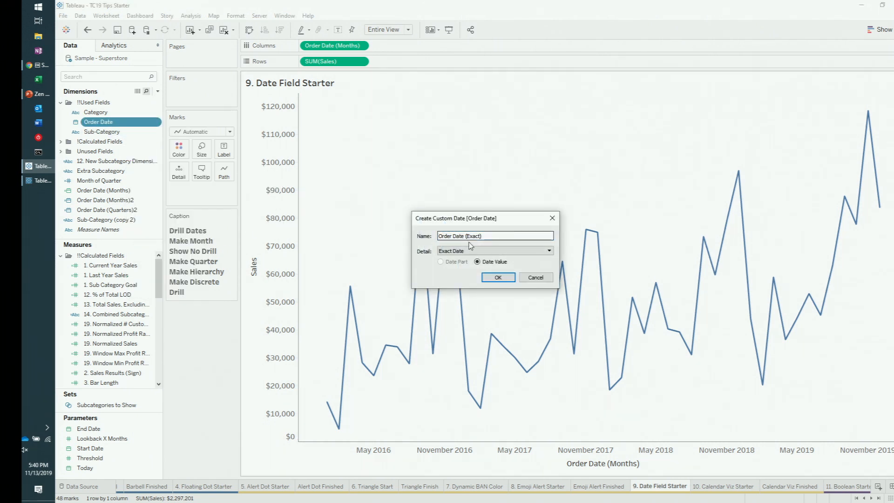
pyautogui.click(470, 250)
pyautogui.click(471, 270)
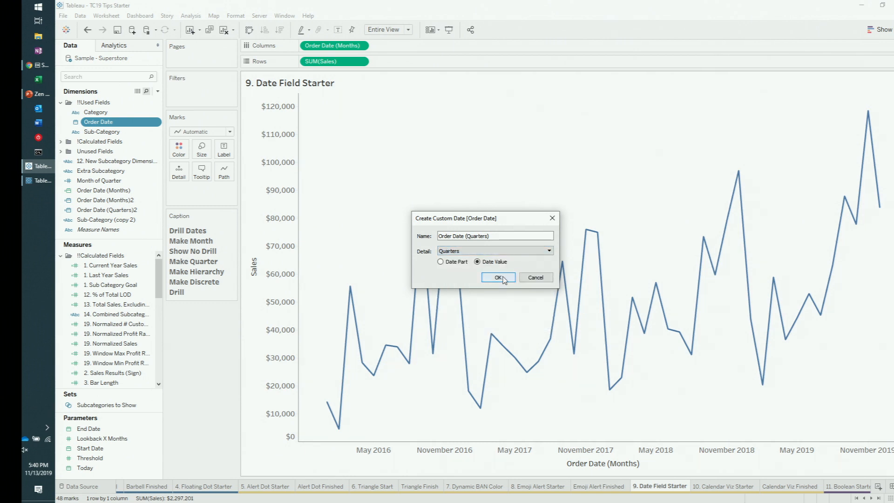
pyautogui.click(505, 279)
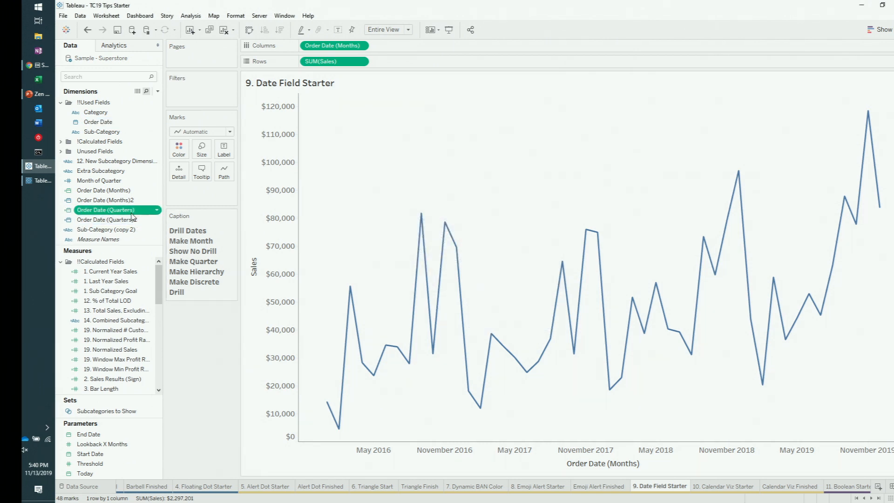
# Convert Order Date (Months) and Order Date (Quarters) to discrete and combine them into a hierarchy with quarters above months, keeping the default name
pyautogui.keyDown('ctrl'); pyautogui.click(131, 191); pyautogui.keyUp('ctrl')
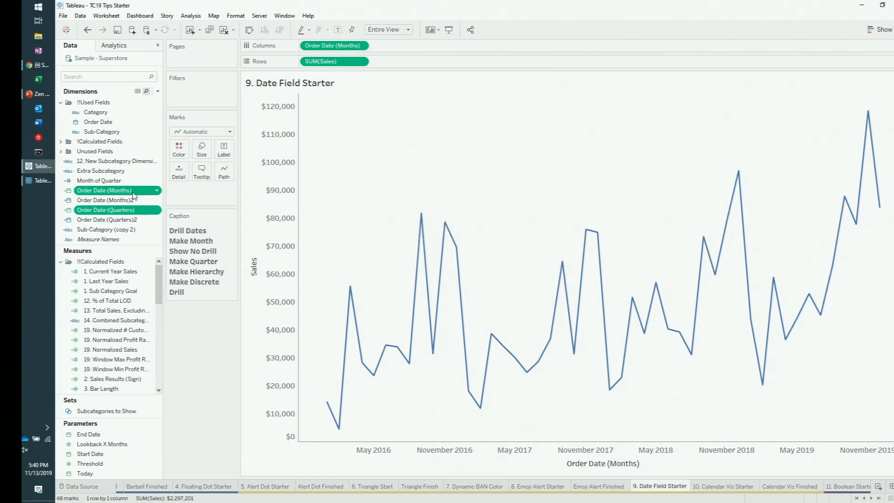
pyautogui.rightClick(141, 193)
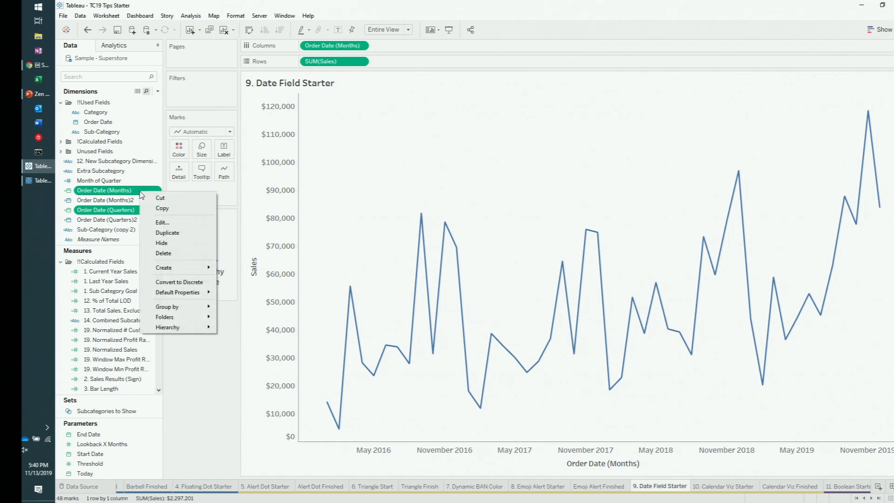
pyautogui.click(183, 283)
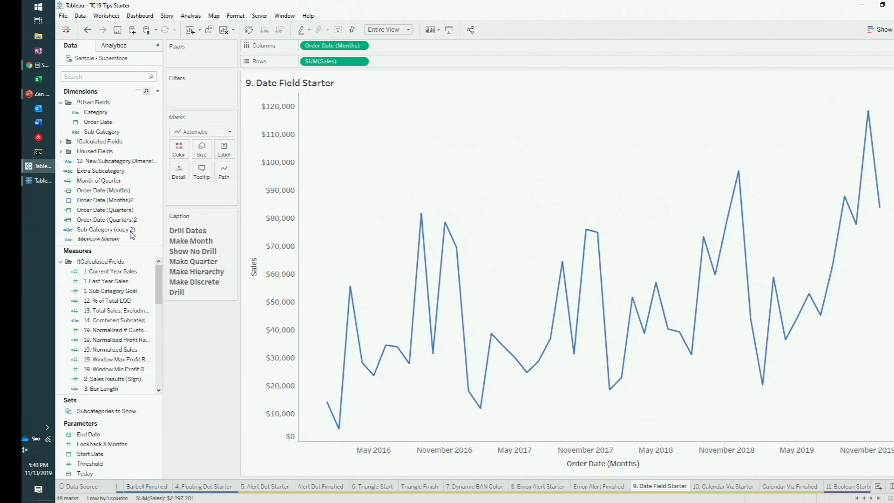
pyautogui.click(114, 193)
pyautogui.moveTo(114, 193); pyautogui.dragTo(122, 213)
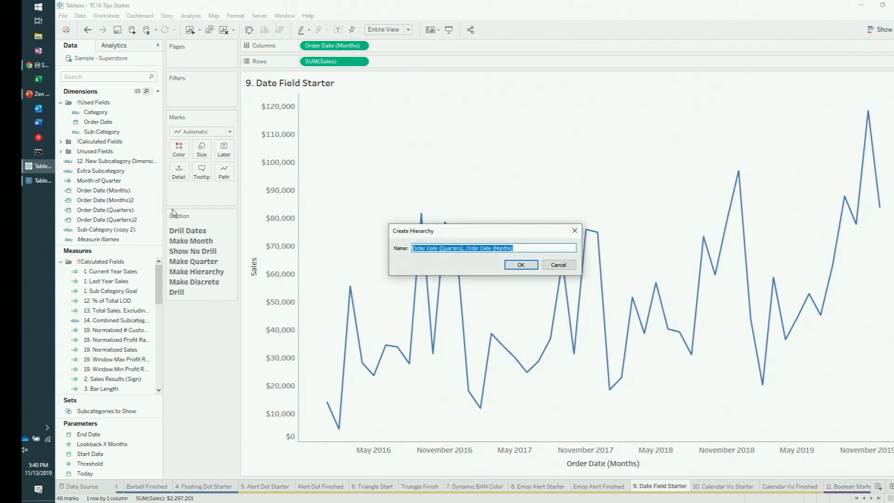
pyautogui.click(521, 264)
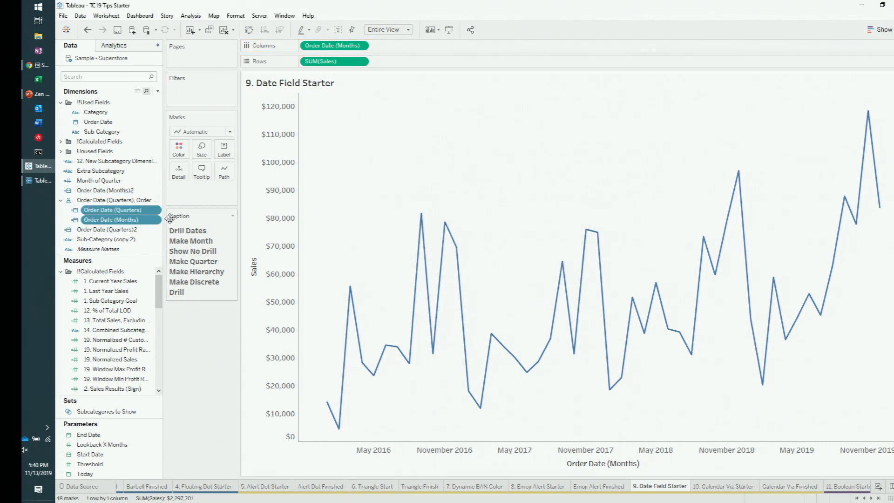
# Replace the field on Columns with Order Date (Quarters) and drill it down to Order Date (Months)
pyautogui.moveTo(125, 206); pyautogui.dragTo(213, 375)
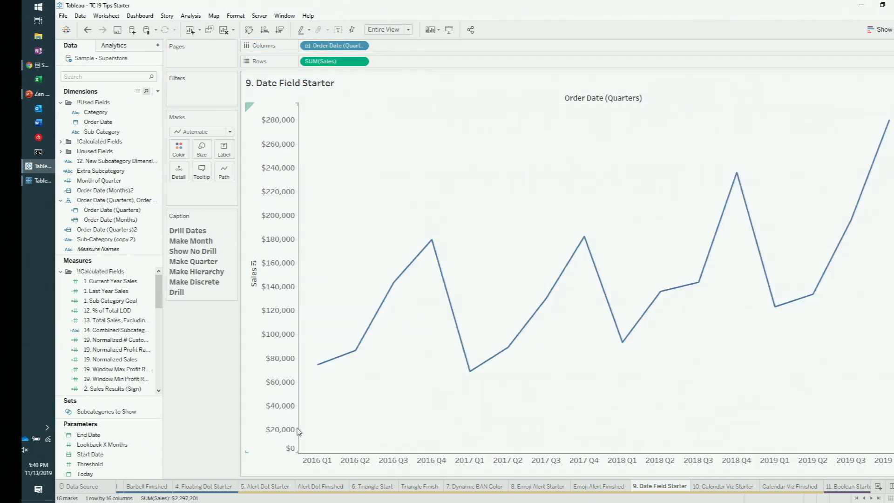
pyautogui.click(299, 463)
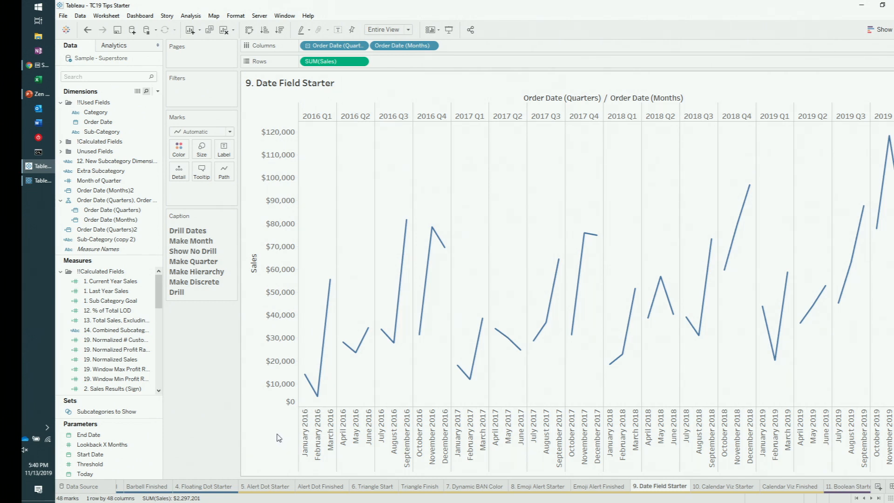
# On the 10. Calendar Viz Starter sheet, place discrete QUARTER(Order Date) on Rows and WEEKDAY(Order Date) on Columns
pyautogui.click(707, 486)
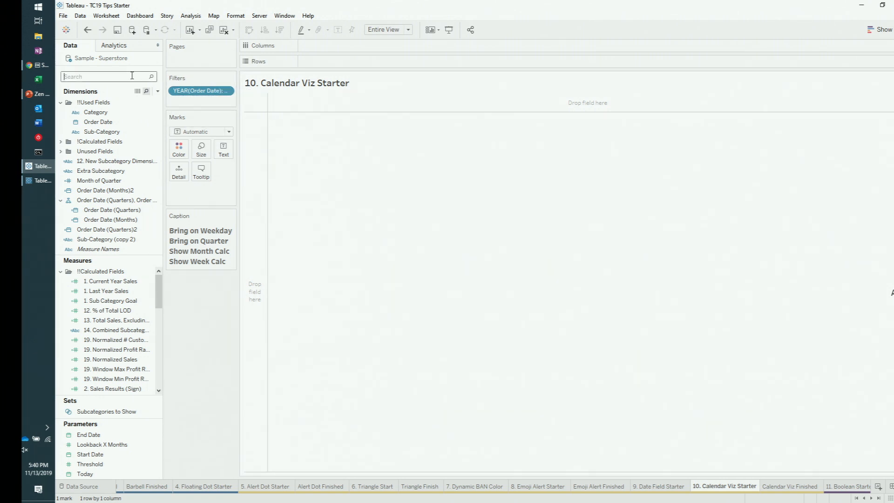
pyautogui.moveTo(98, 122); pyautogui.dragTo(274, 156)
pyautogui.click(454, 148)
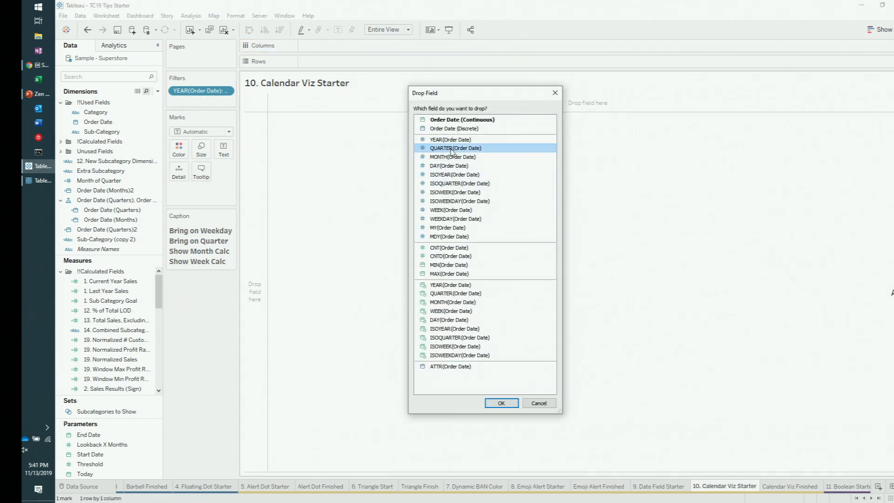
pyautogui.click(498, 403)
pyautogui.moveTo(97, 122); pyautogui.dragTo(390, 49)
pyautogui.click(456, 222)
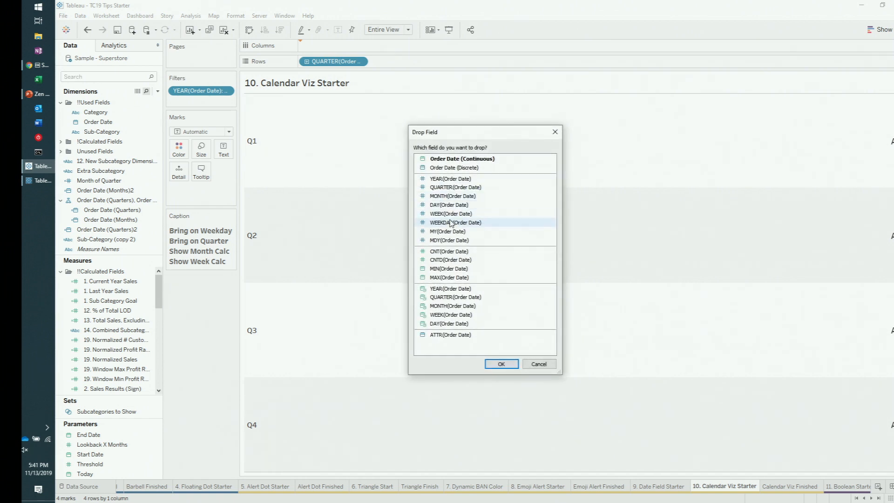
pyautogui.click(509, 364)
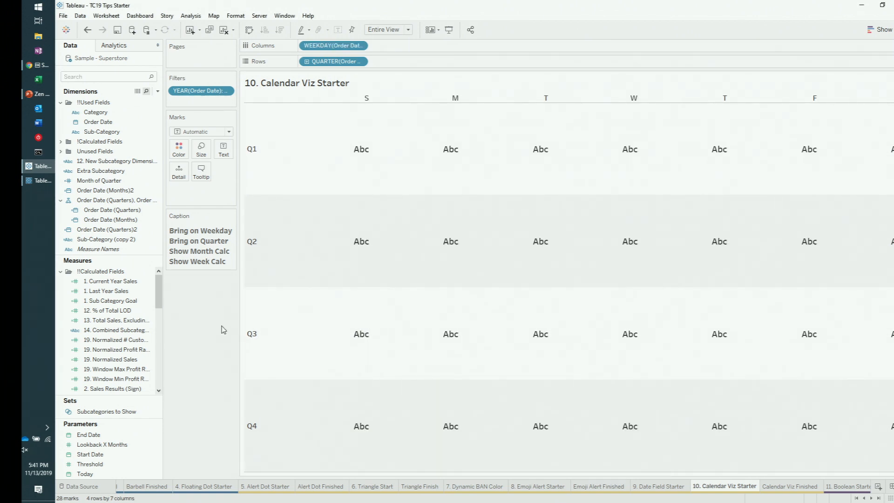
# Review the Month of Quarter field's formula and place the field on Columns ahead of WEEKDAY(Order Date)
pyautogui.click(111, 164)
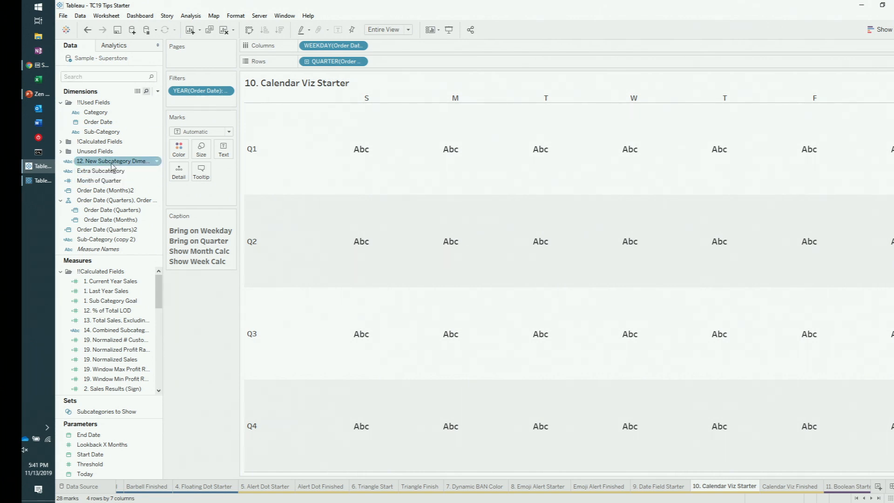
pyautogui.click(108, 180)
pyautogui.rightClick(108, 180)
pyautogui.keyDown('ctrl'); pyautogui.click(158, 239); pyautogui.keyUp('ctrl')
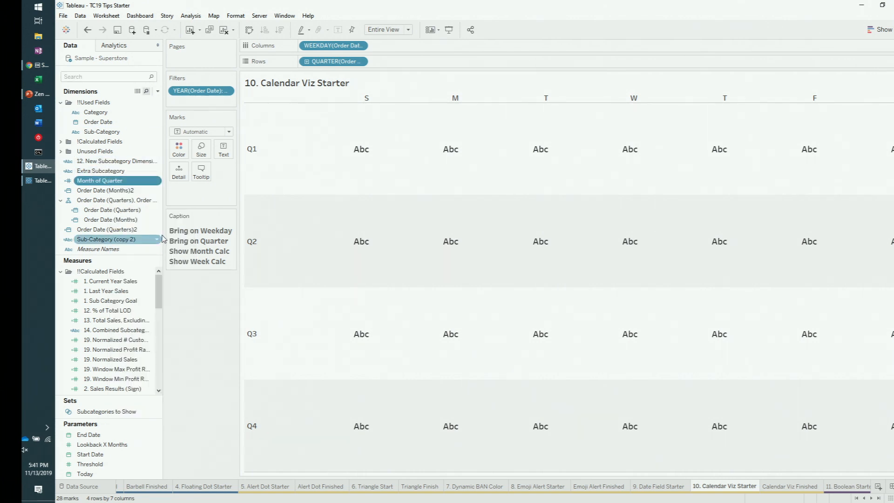
pyautogui.keyDown('ctrl'); pyautogui.scroll(2, 664, 250); pyautogui.keyUp('ctrl')
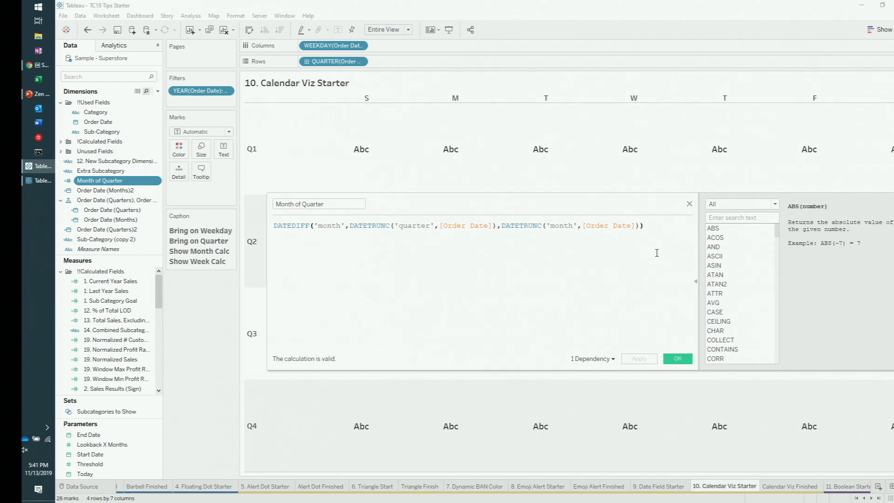
pyautogui.click(678, 358)
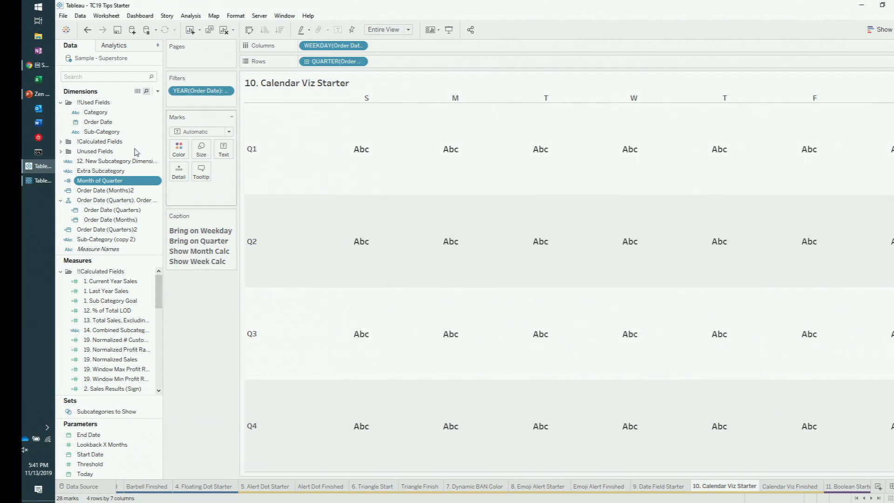
pyautogui.moveTo(99, 181); pyautogui.dragTo(433, 46)
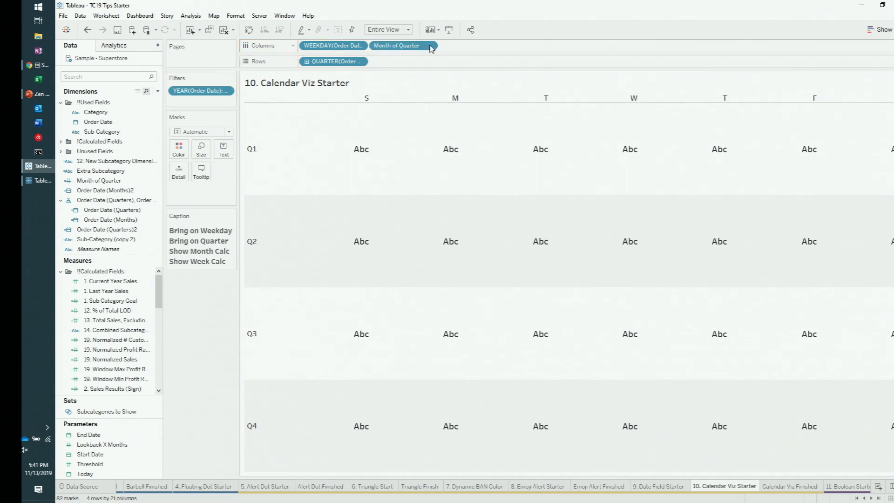
pyautogui.moveTo(332, 45); pyautogui.dragTo(474, 47)
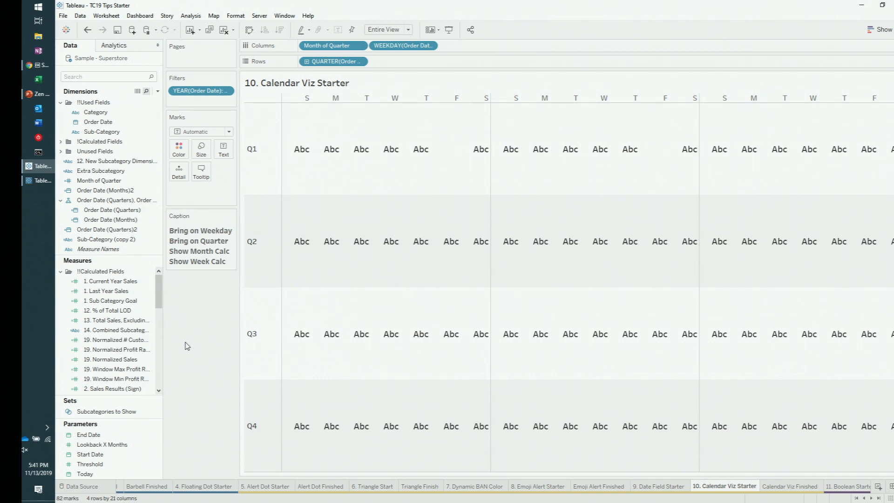
# Find the Week of Month field, review its formula, and place it on Rows after QUARTER(Order Date)
pyautogui.write('wee')
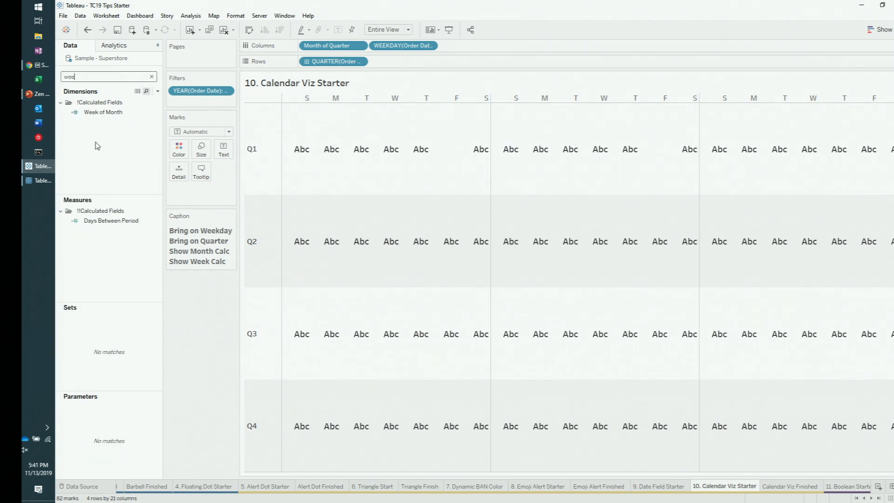
pyautogui.click(104, 112)
pyautogui.rightClick(104, 114)
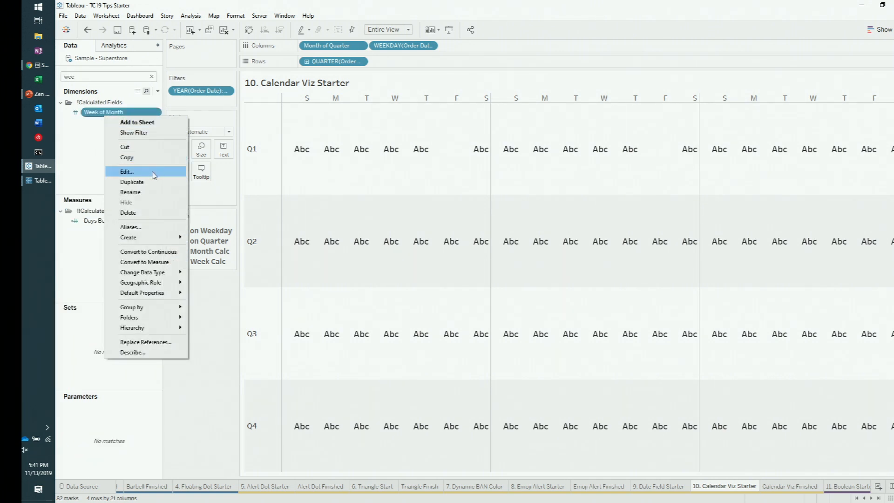
pyautogui.click(155, 171)
pyautogui.scroll(2, 490, 281)
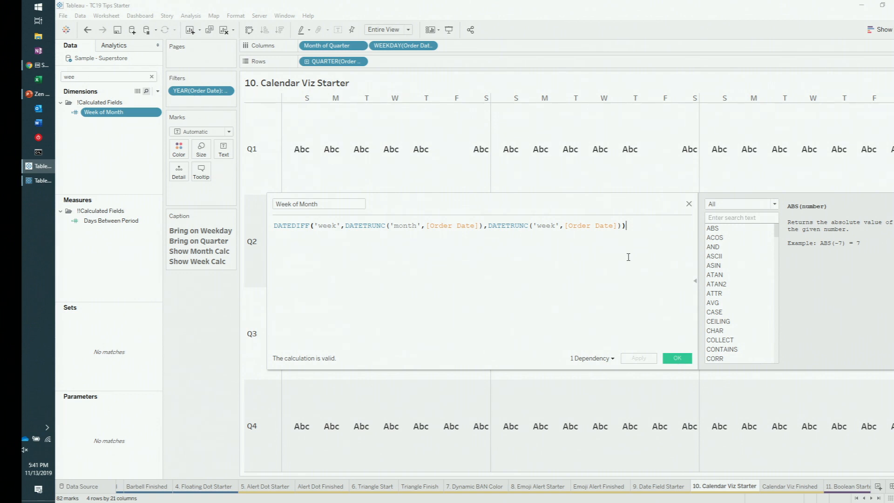
pyautogui.click(677, 358)
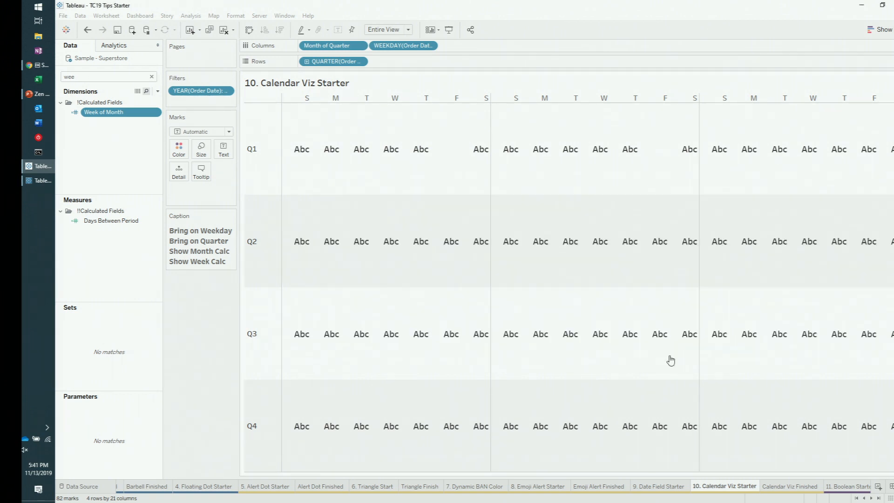
pyautogui.moveTo(109, 115); pyautogui.dragTo(471, 62)
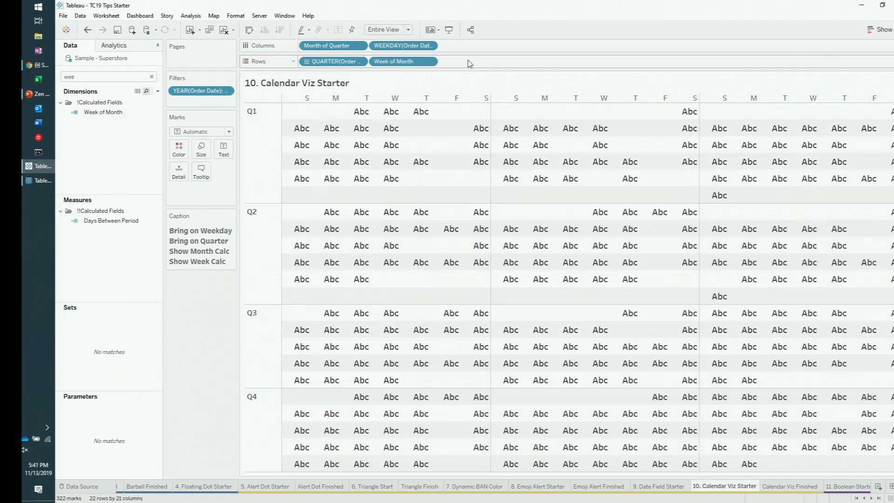
# Set the calendar's mark type to Circle and color the marks by SUM(Sales)
pyautogui.click(223, 132)
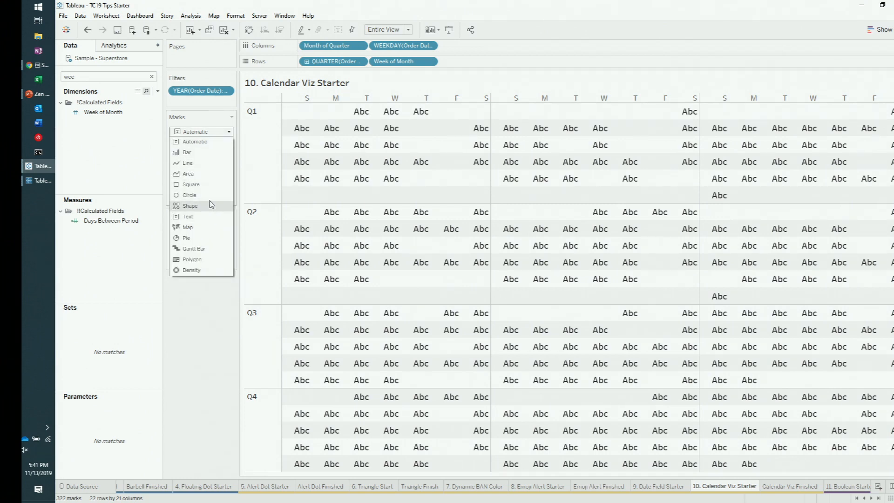
pyautogui.click(213, 199)
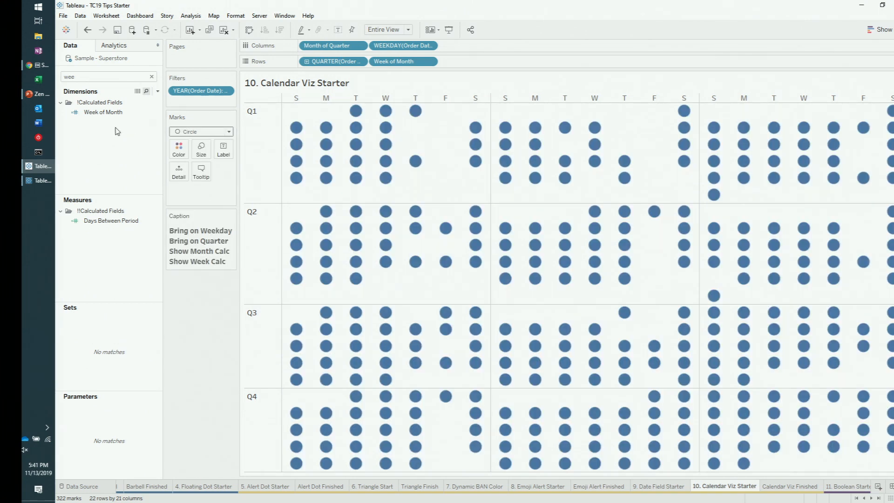
pyautogui.click(101, 76)
pyautogui.press('BackSpace')
pyautogui.press('BackSpace')
pyautogui.press('BackSpace')
pyautogui.write('sal')
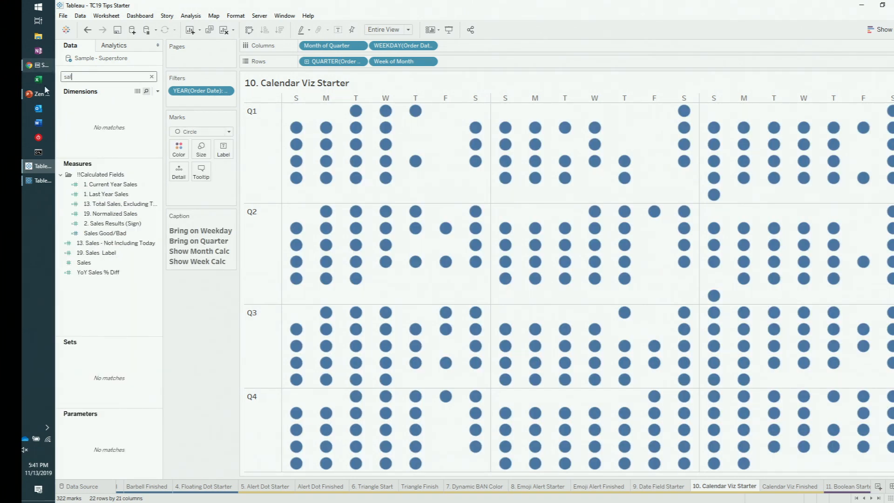
pyautogui.moveTo(84, 262); pyautogui.dragTo(179, 148)
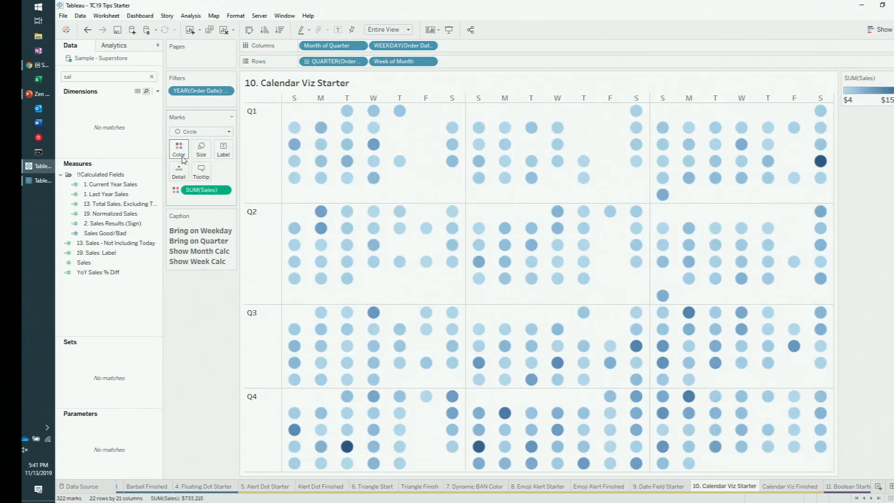
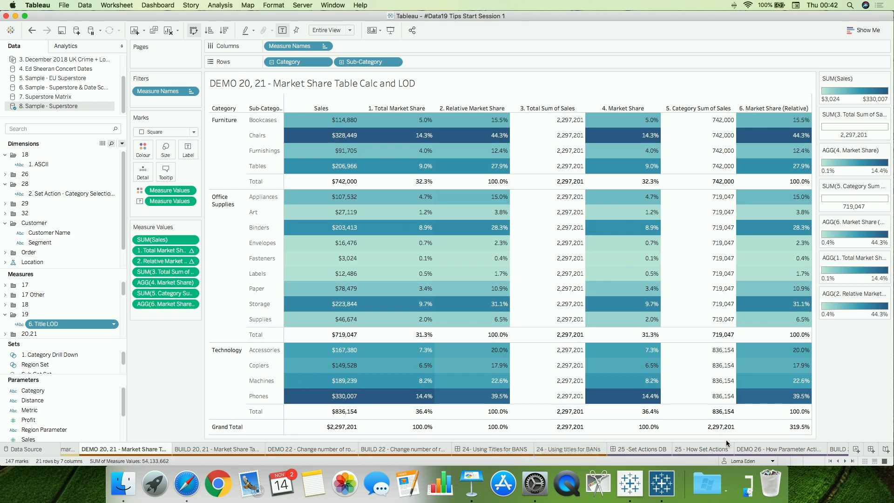
# On the BUILD 20, 21 market share sheet, apply a Percent of Total quick table calculation to SUM(Sales) in Measure Values
pyautogui.click(182, 449)
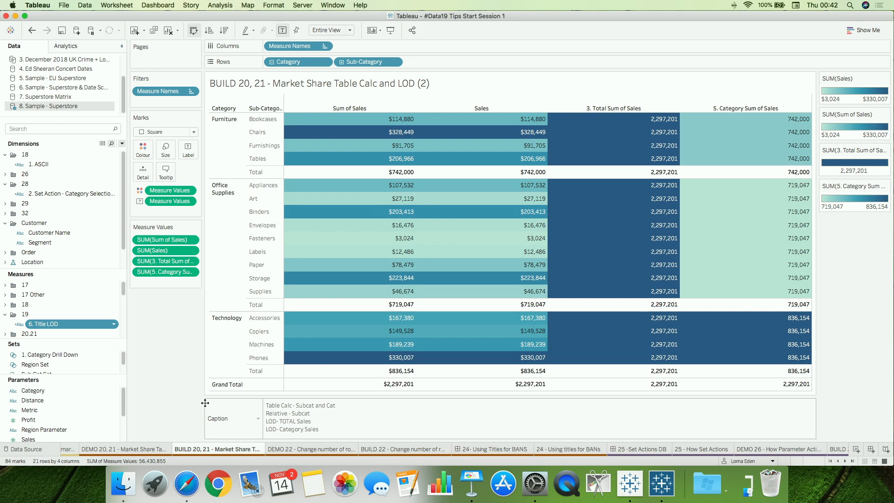
pyautogui.click(191, 251)
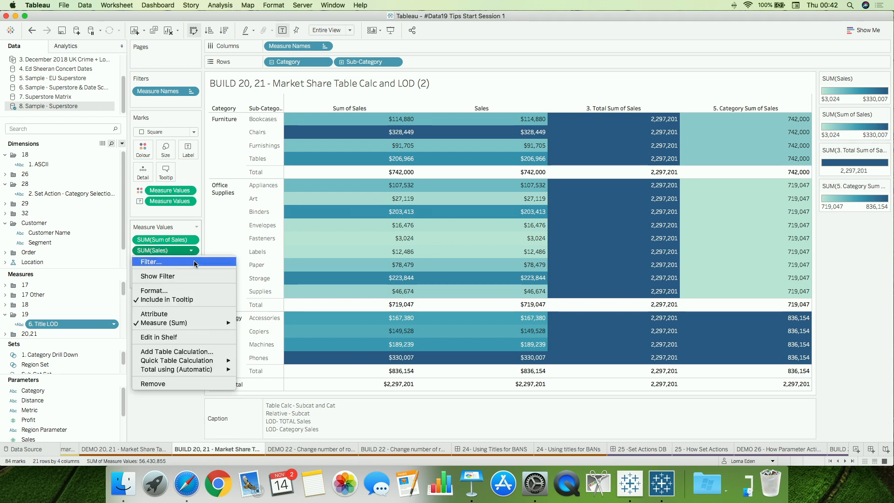
pyautogui.moveTo(206, 365)
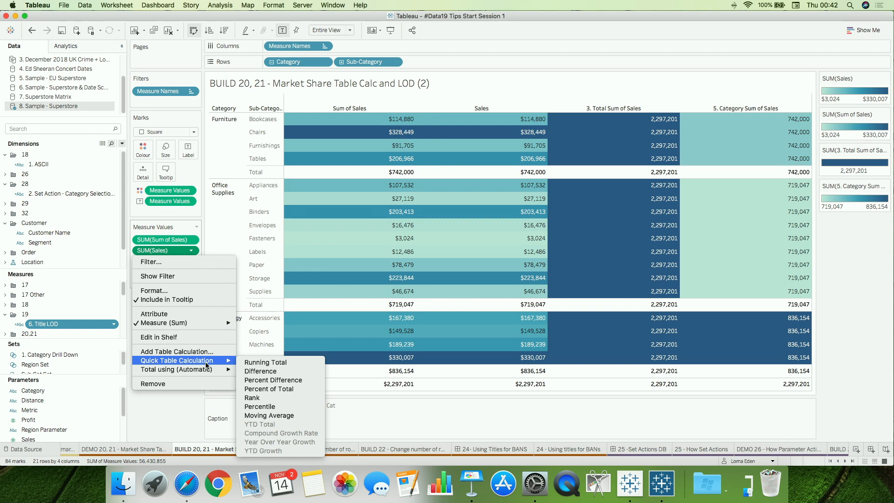
pyautogui.click(284, 389)
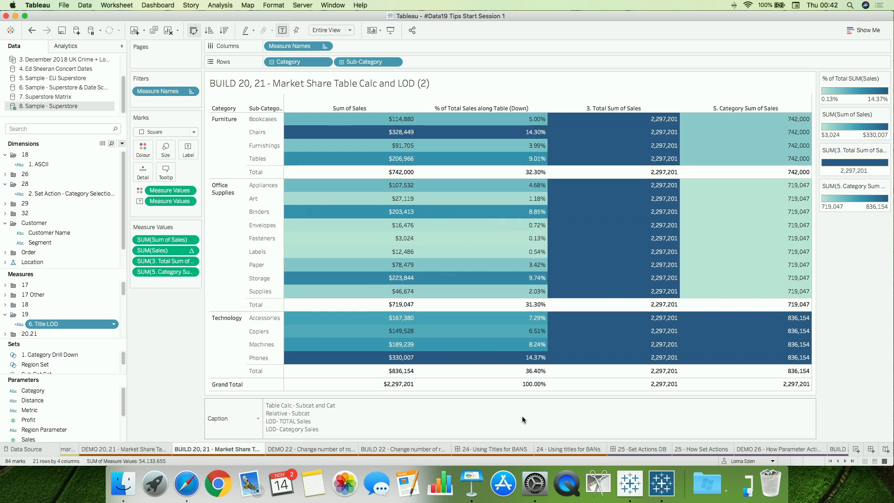
# Edit the Sales table calculation to compute using Specific Dimensions, with both Category and Sub-Category included
pyautogui.click(191, 250)
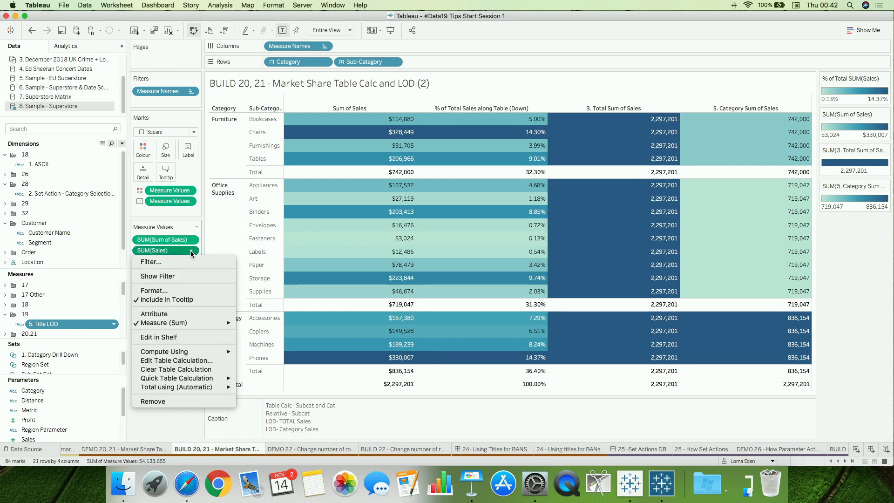
pyautogui.click(202, 362)
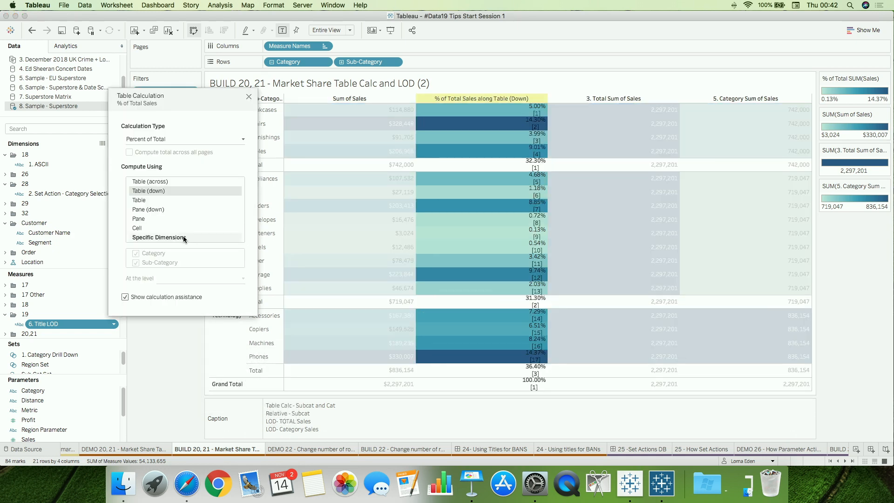
pyautogui.click(183, 237)
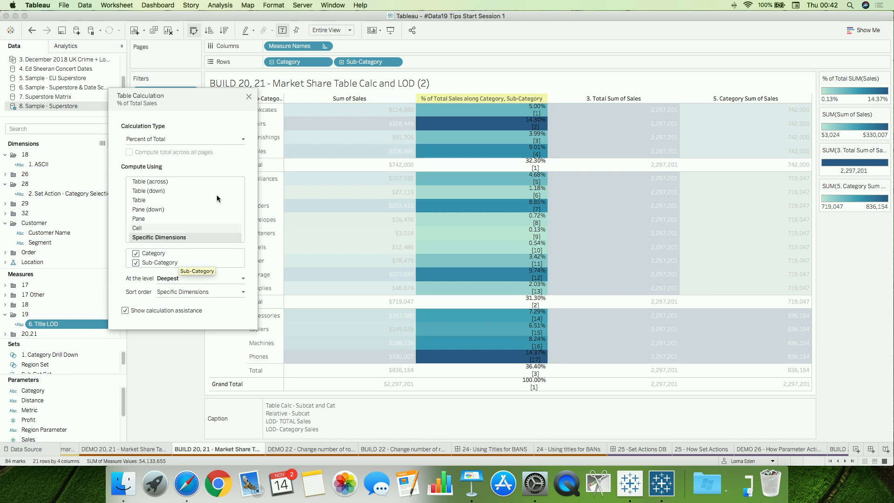
pyautogui.click(249, 97)
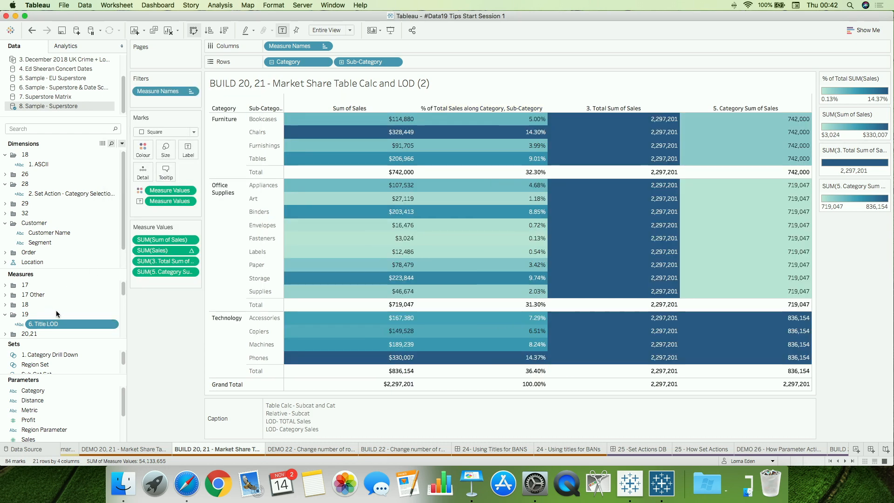
# Add a second SUM(Sales) to Measure Values below the first and apply a Percent of Total quick table calculation to it
pyautogui.scroll(-3, 60, 305)
pyautogui.moveTo(51, 295); pyautogui.dragTo(156, 259)
pyautogui.click(191, 260)
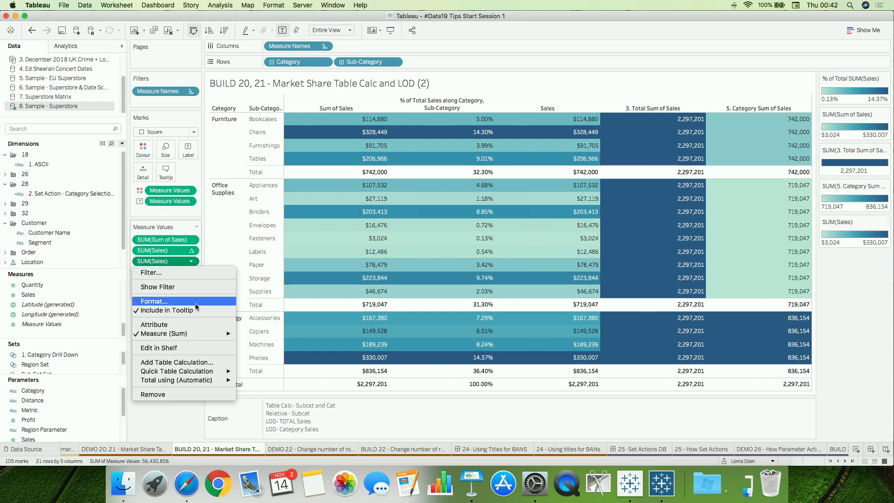
pyautogui.moveTo(199, 372)
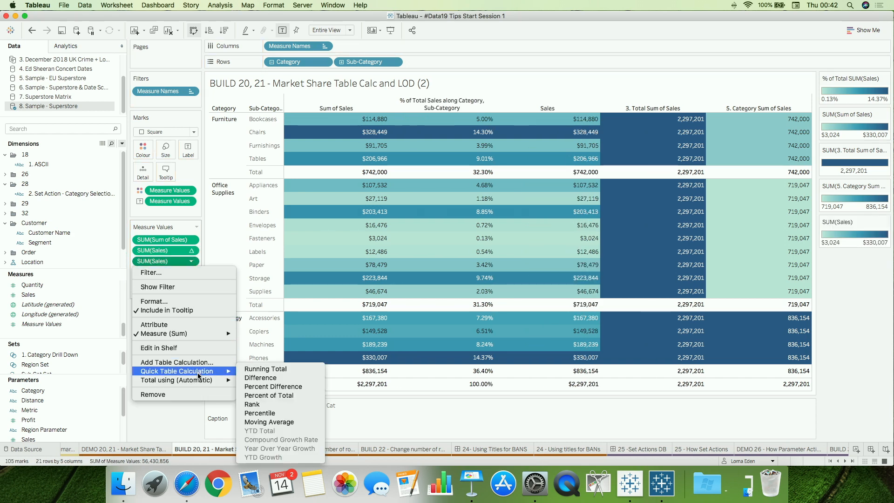
pyautogui.click(262, 396)
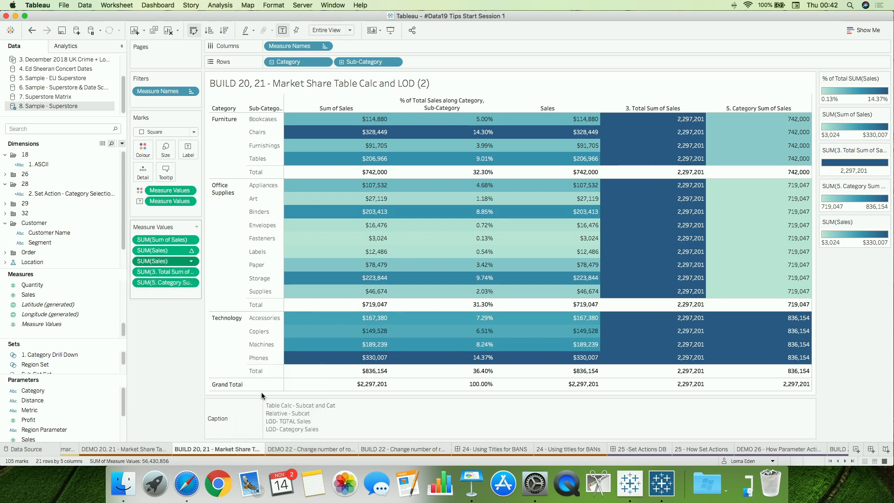
# Try to compute the second percent of total with Specific Dimensions, excluding Category and keeping only Sub-Category
pyautogui.click(191, 261)
pyautogui.click(192, 370)
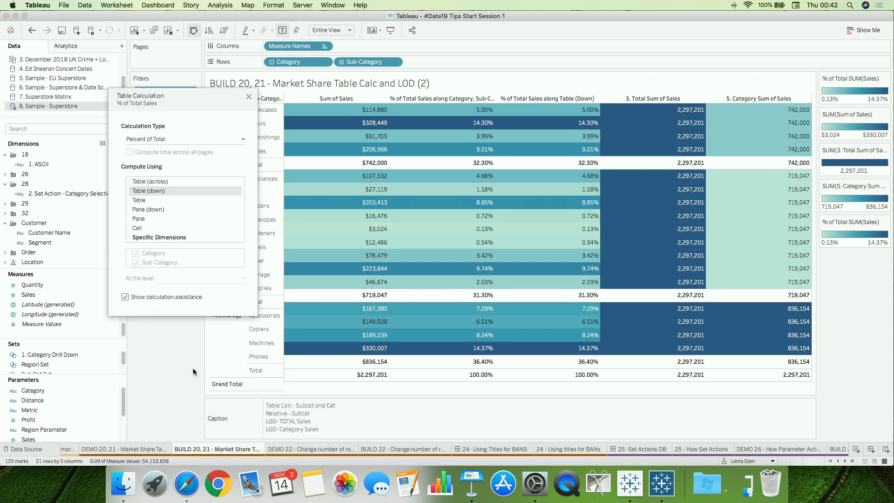
pyautogui.click(191, 238)
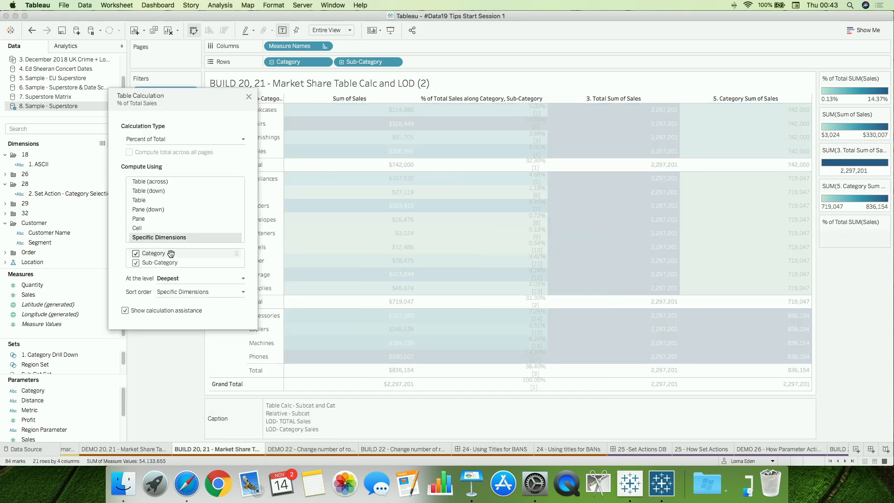
pyautogui.click(171, 253)
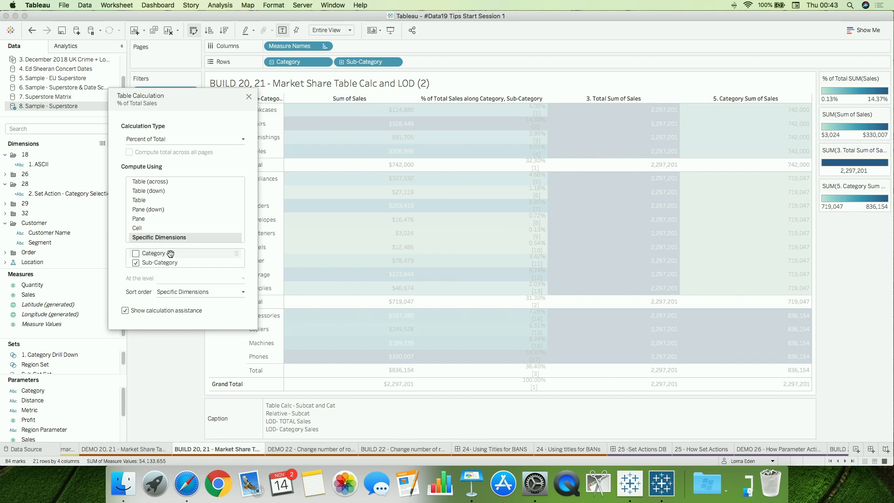
pyautogui.click(248, 98)
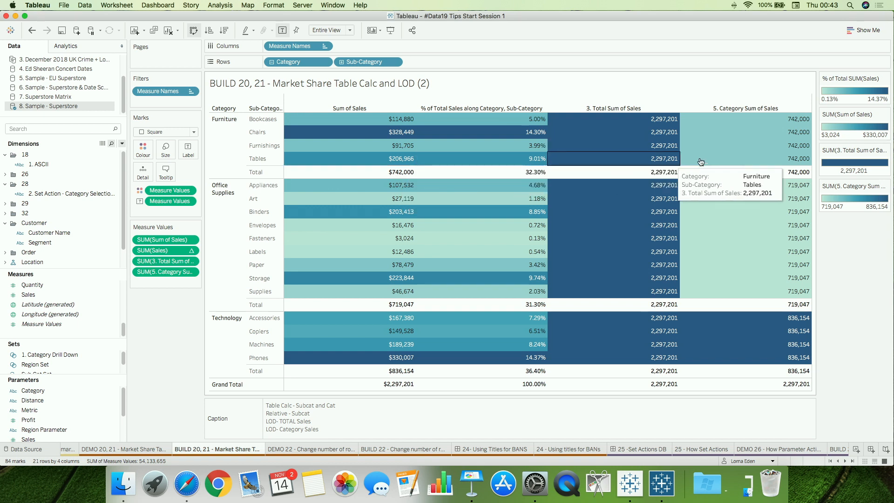
# Compute the Sales percent of total using Sub-Category and check the Grand Total cell for Sum of Sales
pyautogui.click(190, 251)
pyautogui.moveTo(207, 351)
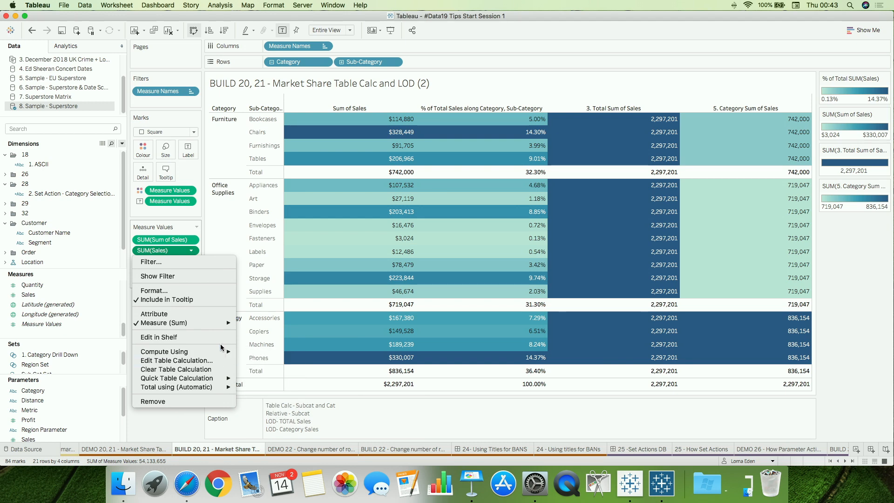
pyautogui.click(283, 413)
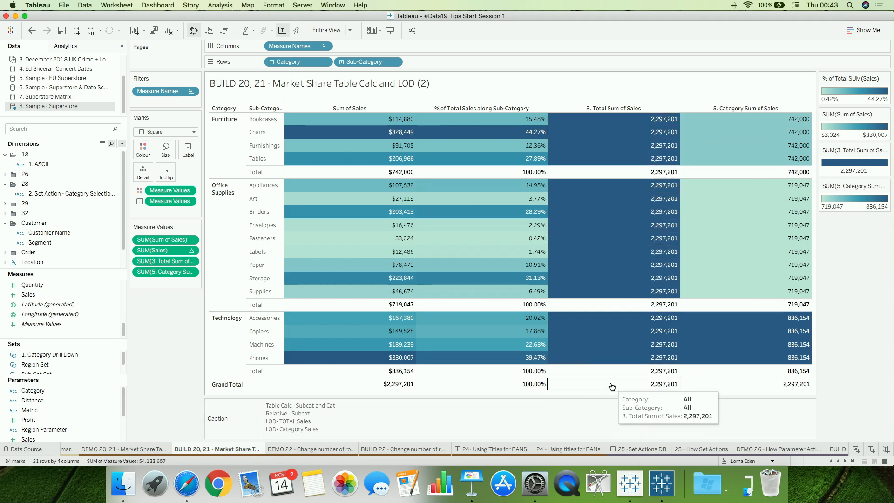
pyautogui.click(329, 385)
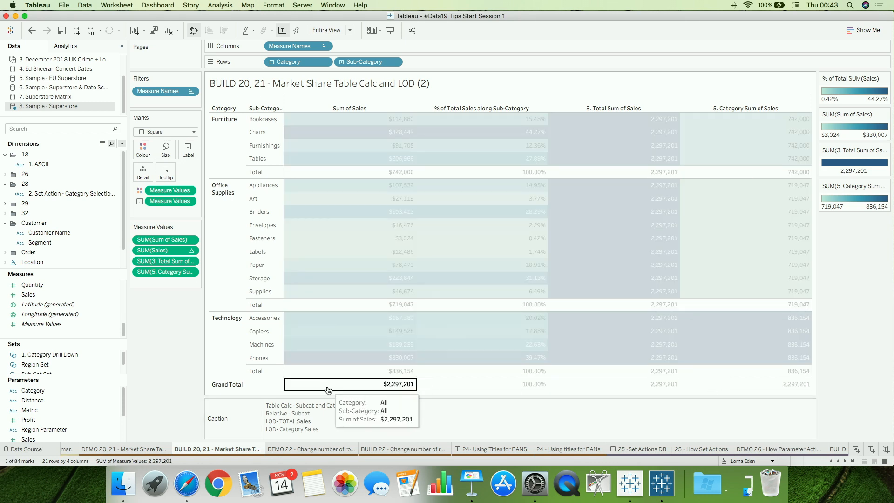
pyautogui.click(329, 386)
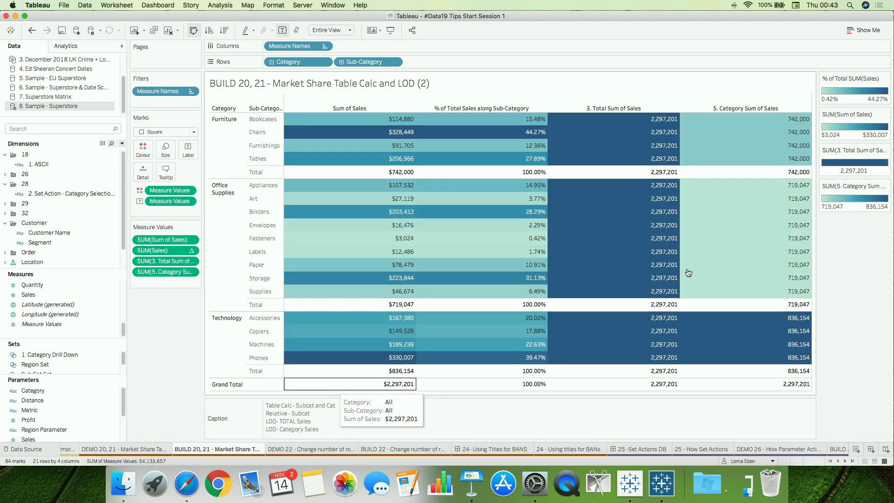
# Expand the 20,21 folder under Measures and locate the 3. Total Sum of Sales field
pyautogui.scroll(5, 65, 302)
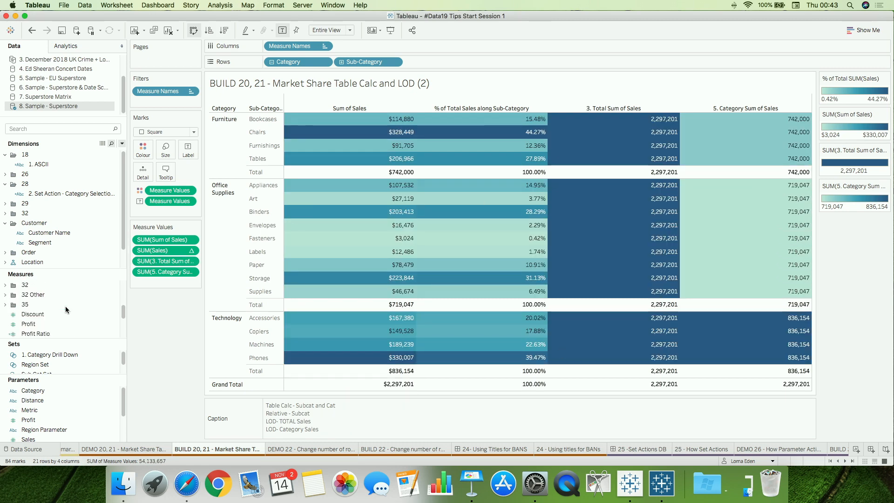
pyautogui.click(63, 305)
pyautogui.scroll(2, 46, 304)
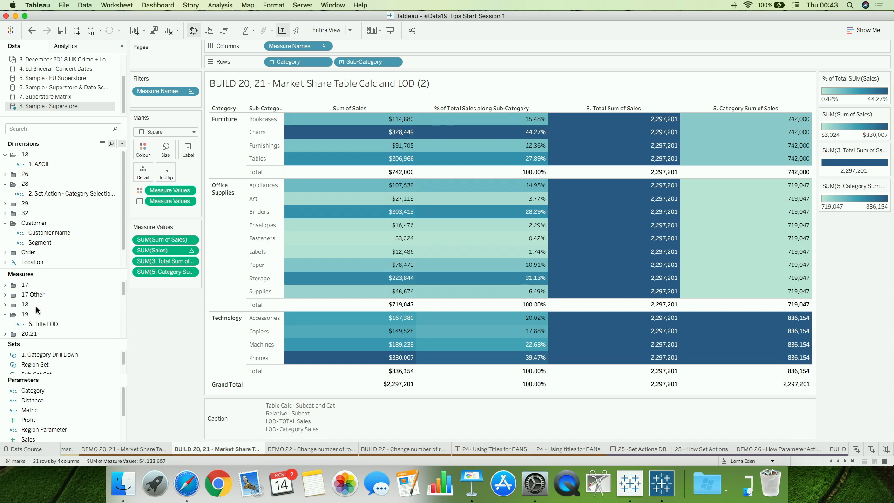
pyautogui.click(32, 325)
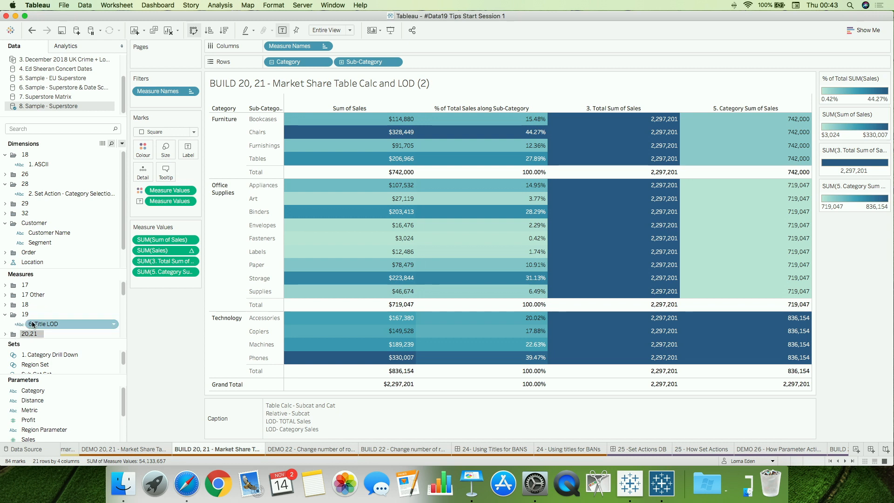
pyautogui.scroll(-3, 28, 321)
pyautogui.click(6, 307)
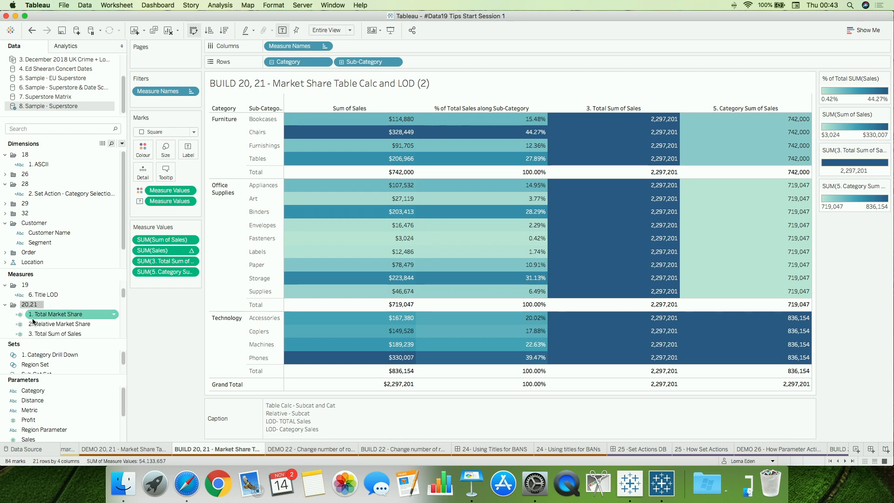
pyautogui.scroll(-3, 63, 315)
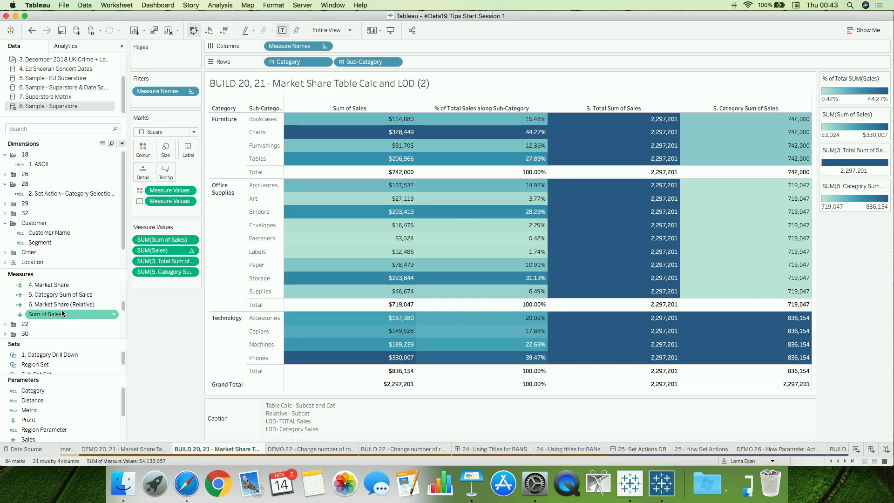
pyautogui.scroll(3, 63, 307)
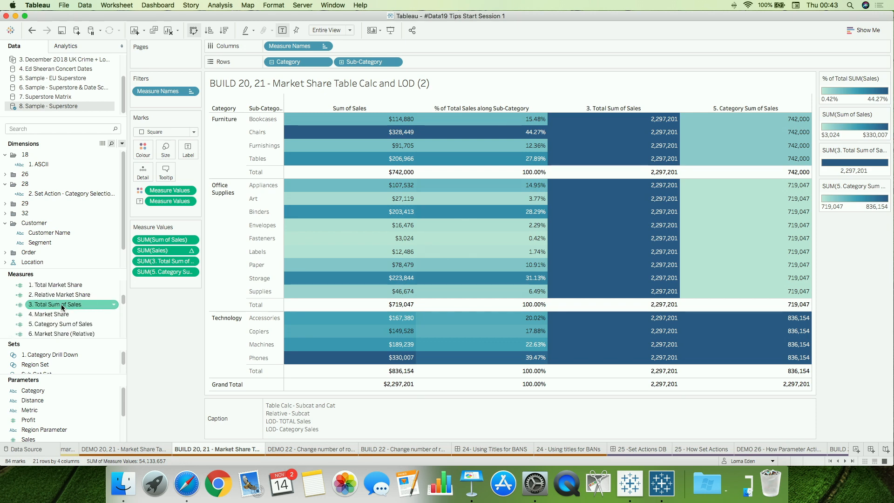
# Review the formula of 3. Total Sum of Sales with its text enlarged, leaving the calculation unedited
pyautogui.rightClick(61, 303)
pyautogui.click(107, 152)
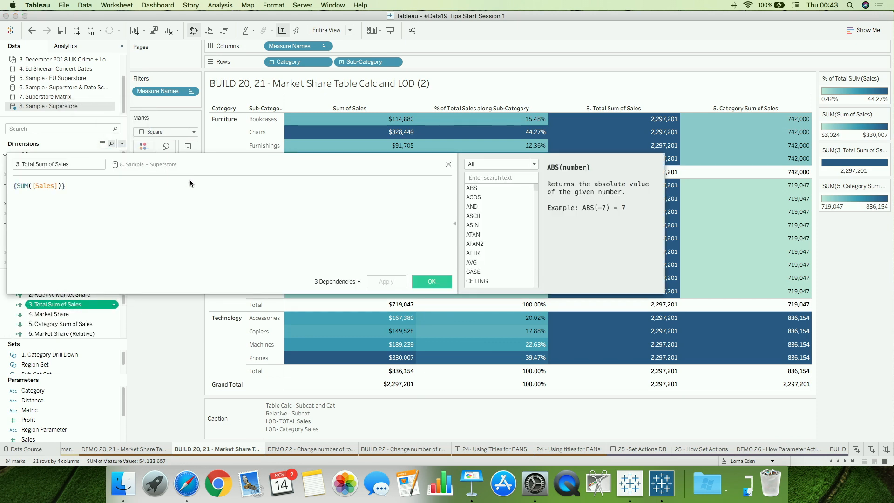
pyautogui.scroll(-2, 130, 195)
pyautogui.scroll(8, 93, 197)
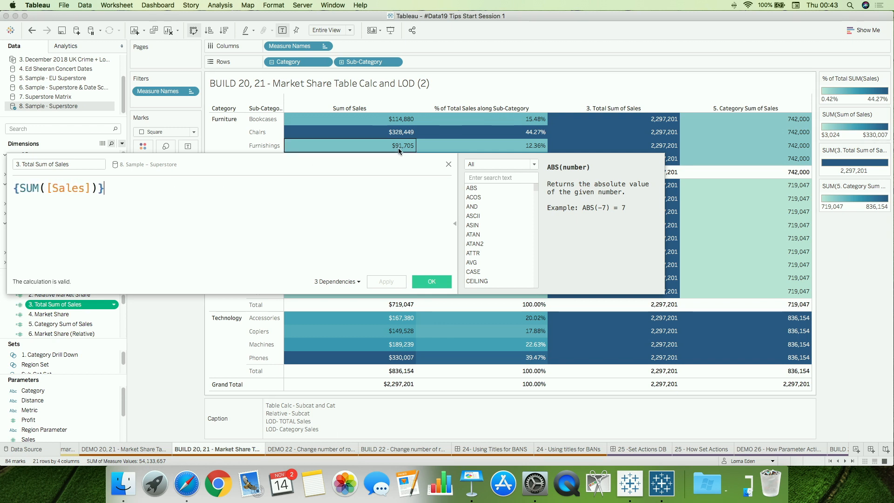
pyautogui.click(448, 165)
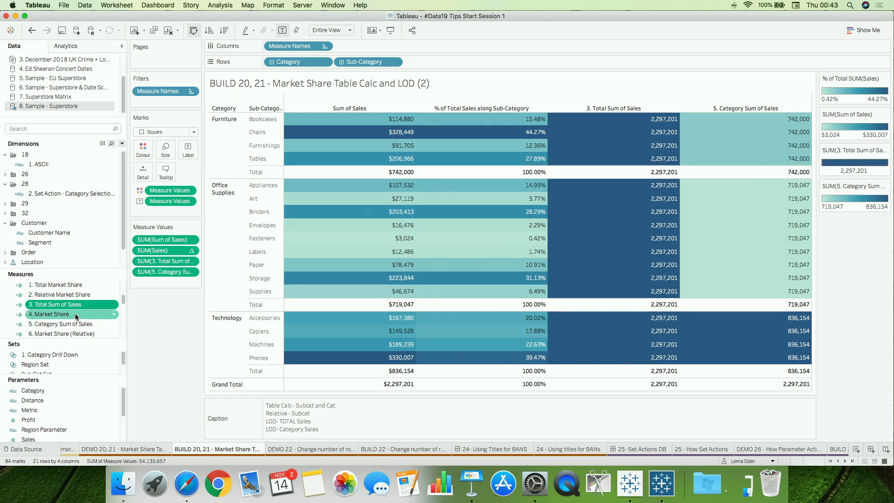
# Review the formula of 5. Category Sum of Sales and check the Furniture total cell for Sum of Sales
pyautogui.rightClick(80, 324)
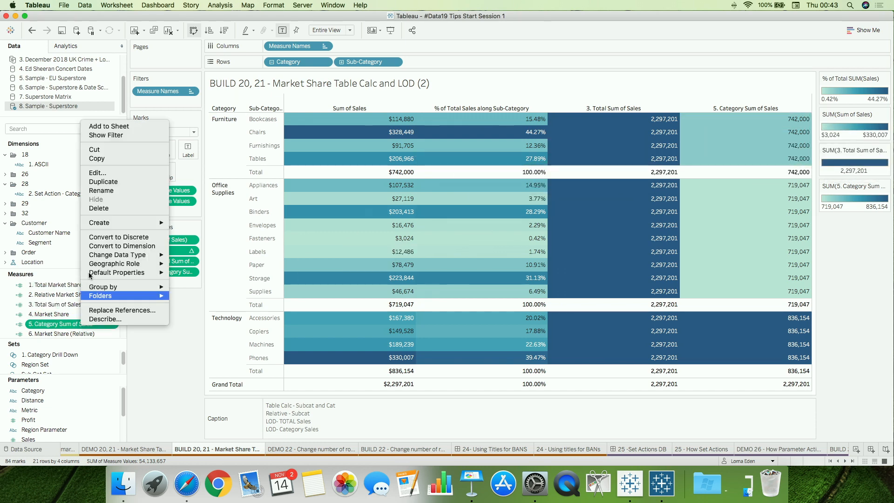
pyautogui.click(120, 175)
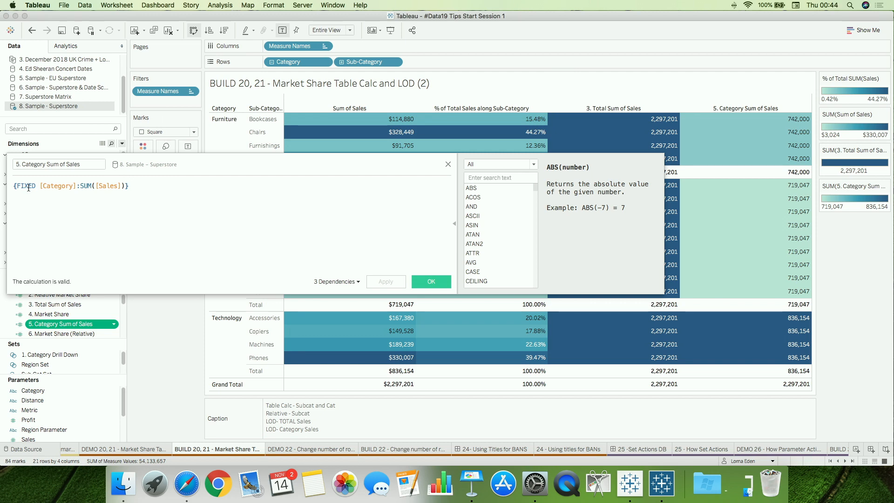
pyautogui.click(448, 163)
pyautogui.click(348, 175)
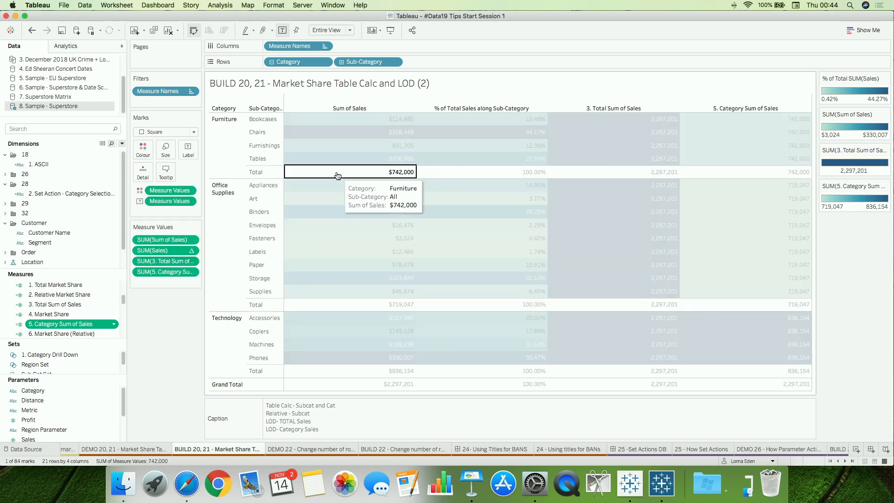
pyautogui.click(347, 176)
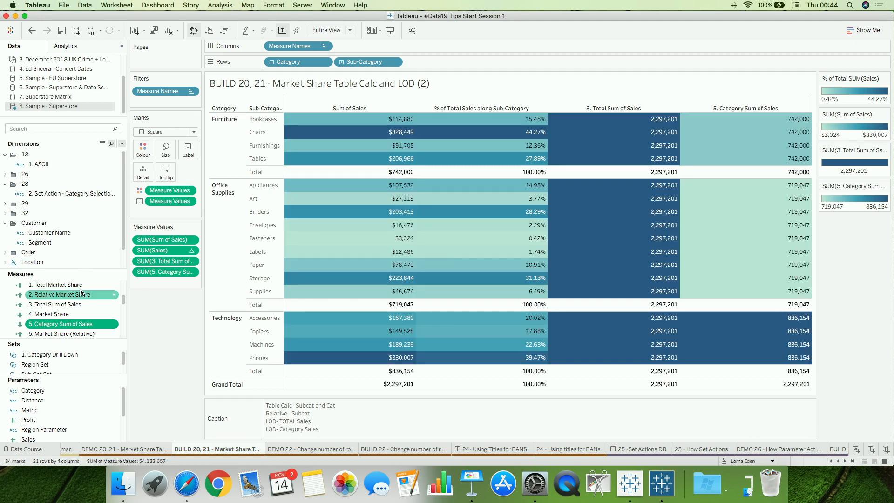
# Review the 4. Market Share formula without editing it and add the field to the table's measure values
pyautogui.rightClick(79, 312)
pyautogui.click(129, 168)
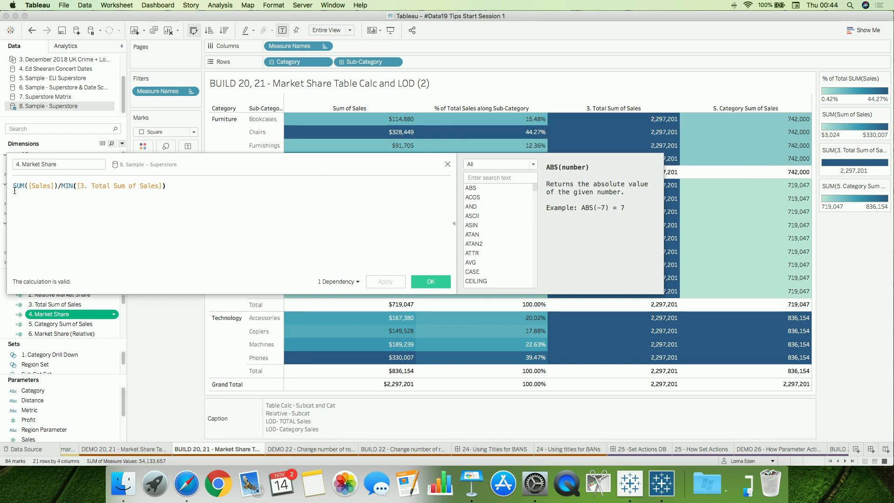
pyautogui.click(430, 281)
pyautogui.moveTo(100, 314); pyautogui.dragTo(170, 285)
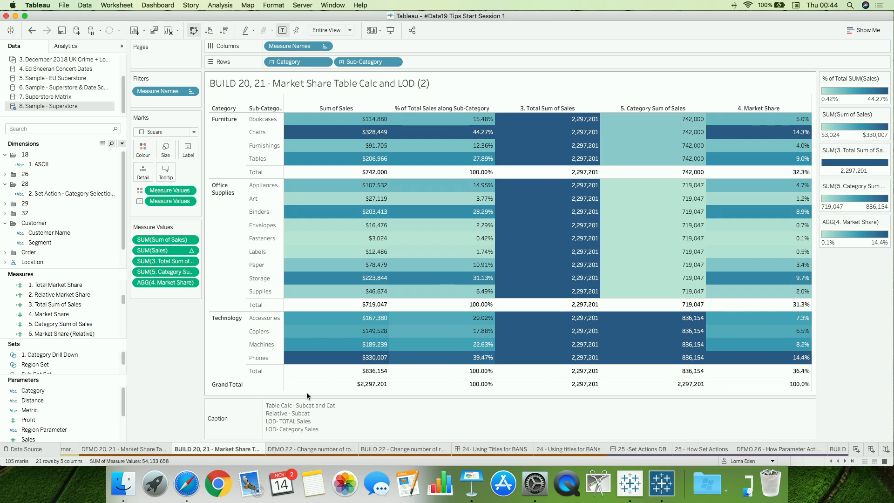
# Review the 6. Market Share (Relative) formula without editing it and add the field after 4. Market Share in the table
pyautogui.click(55, 332)
pyautogui.rightClick(71, 334)
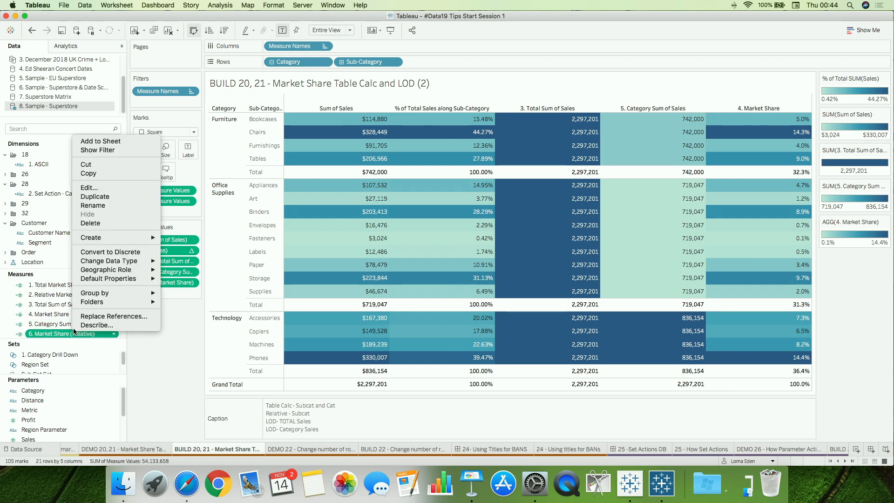
pyautogui.click(119, 188)
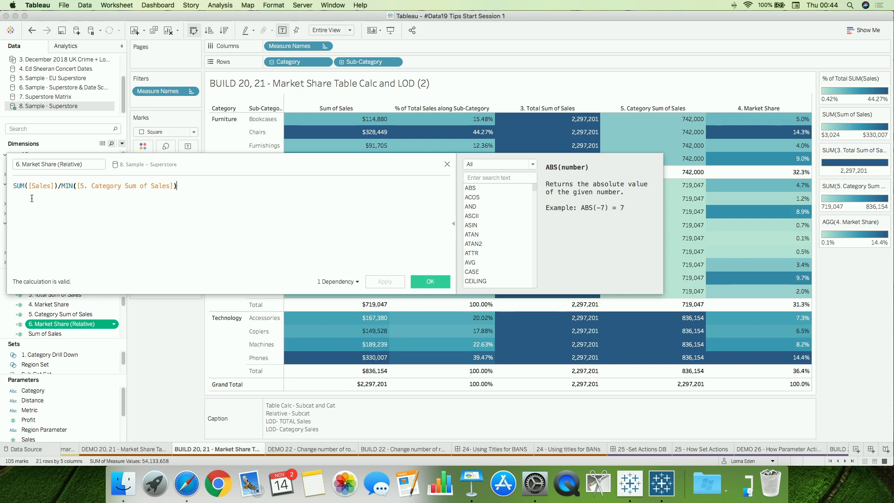
pyautogui.click(446, 164)
pyautogui.moveTo(70, 324); pyautogui.dragTo(158, 294)
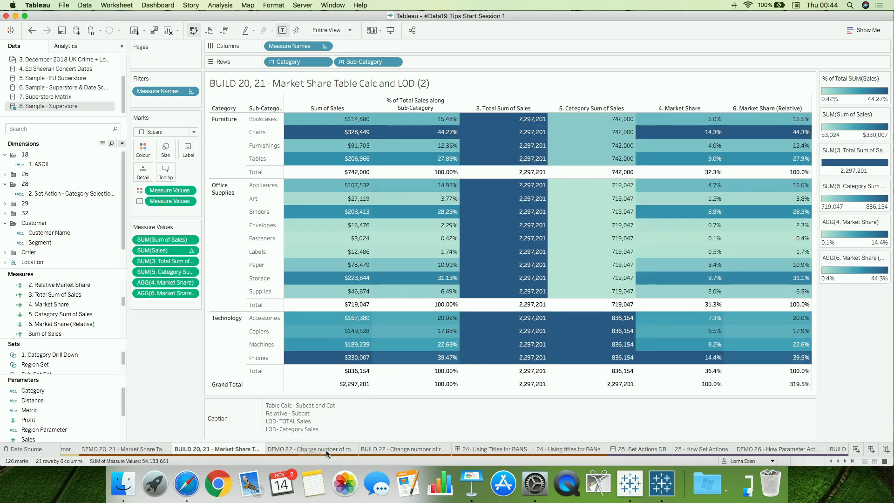
# View the DEMO 22 small multiples sheet, then set the Squares parameter to 5 on the BUILD 22 sheet
pyautogui.click(311, 449)
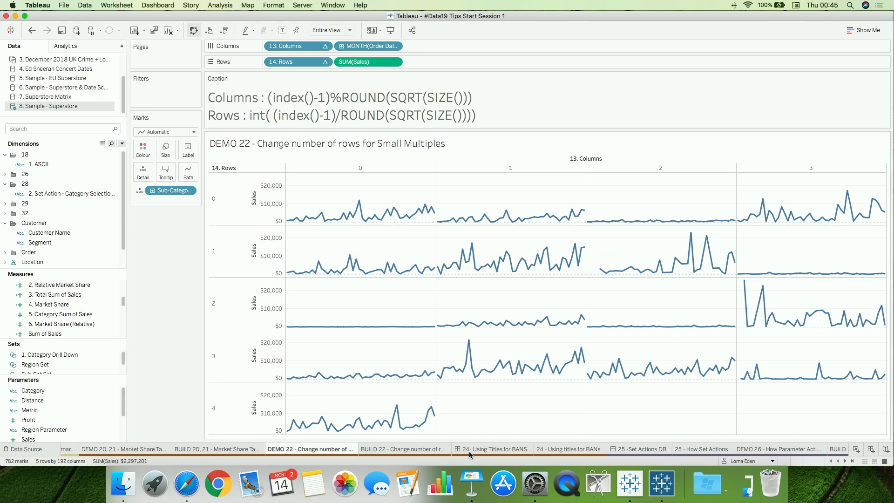
pyautogui.click(417, 449)
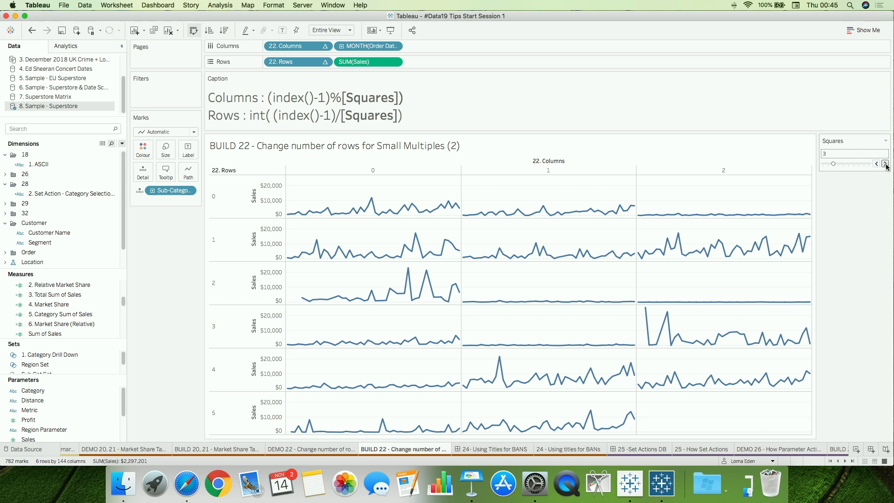
pyautogui.click(885, 164)
pyautogui.click(885, 164)
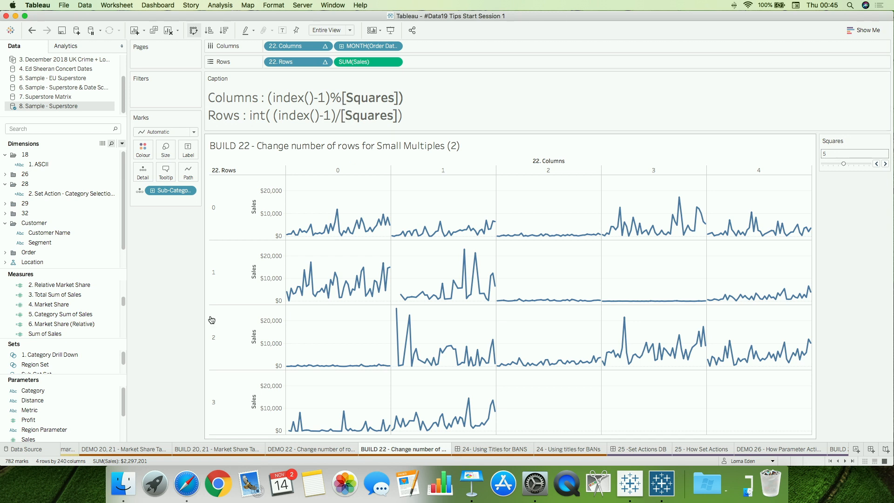
# Look at the large sales figure on the 24- Using Titles for BANS dashboard and open the matching 24 - Using titles for BANs worksheet
pyautogui.click(495, 450)
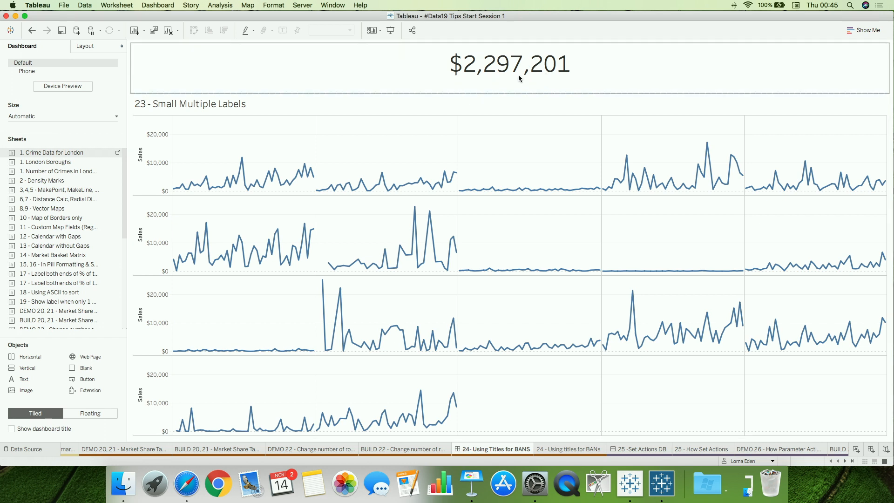
pyautogui.click(395, 72)
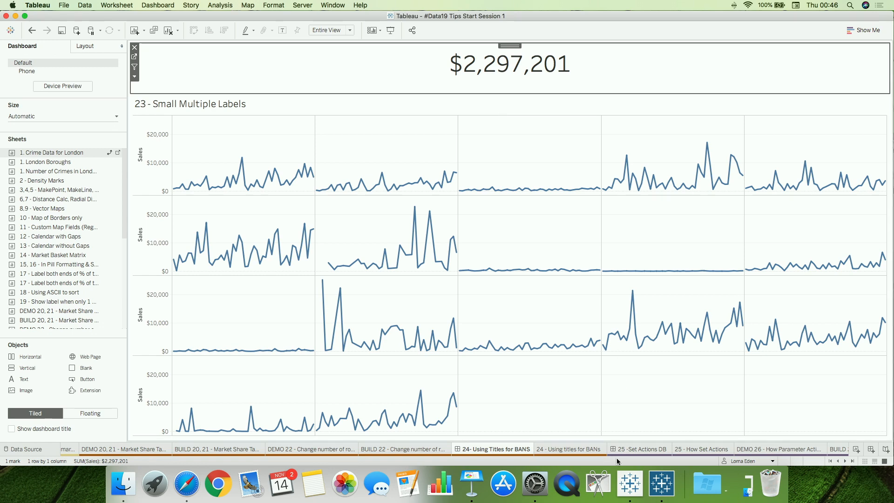
pyautogui.click(579, 450)
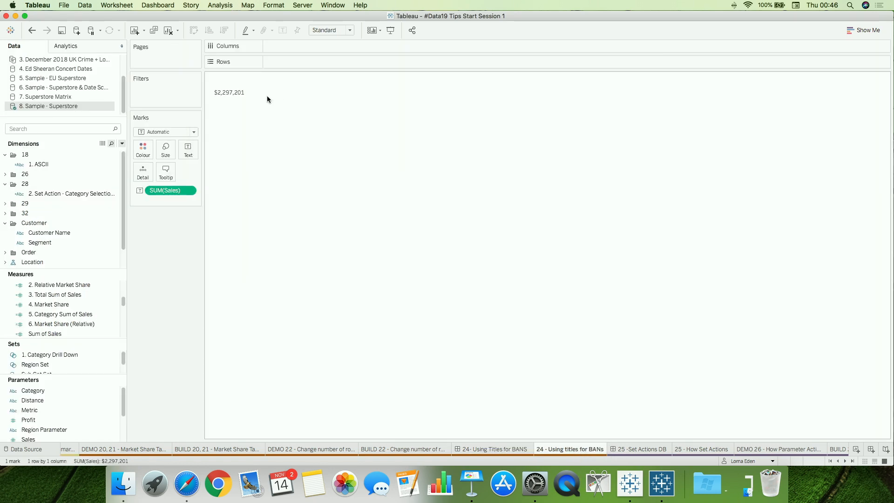
# Insert the SUM(Sales) field into the empty worksheet title
pyautogui.doubleClick(275, 83)
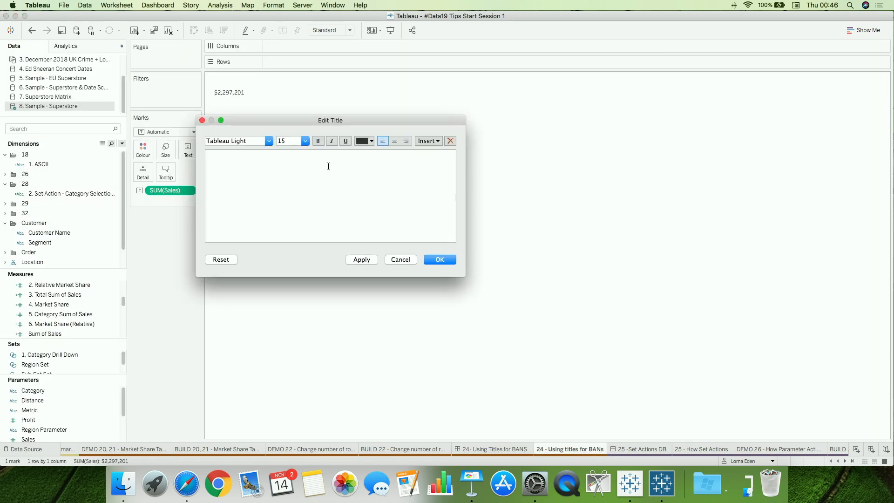
pyautogui.click(427, 140)
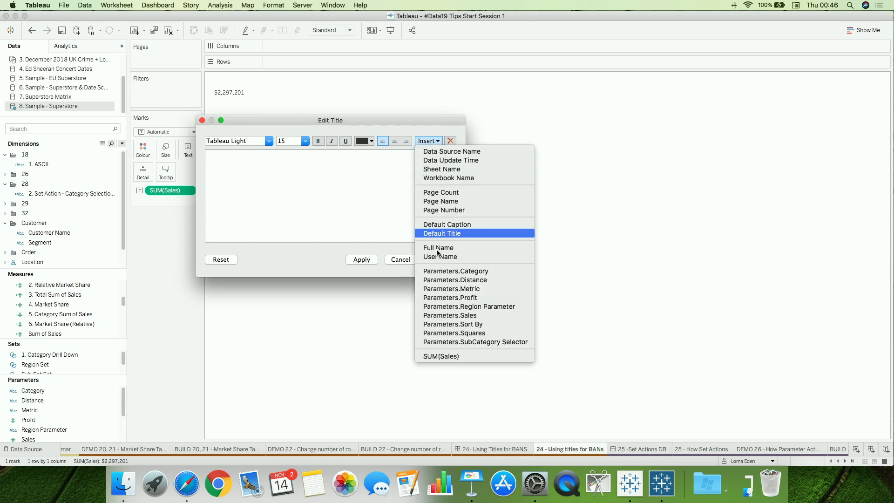
pyautogui.click(453, 356)
pyautogui.press('super+a')
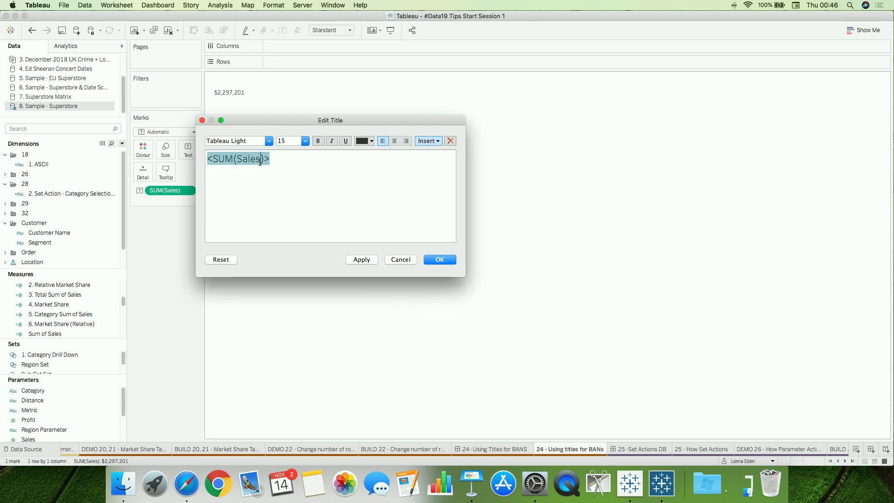
pyautogui.click(306, 141)
pyautogui.click(234, 195)
pyautogui.moveTo(281, 160); pyautogui.dragTo(169, 161)
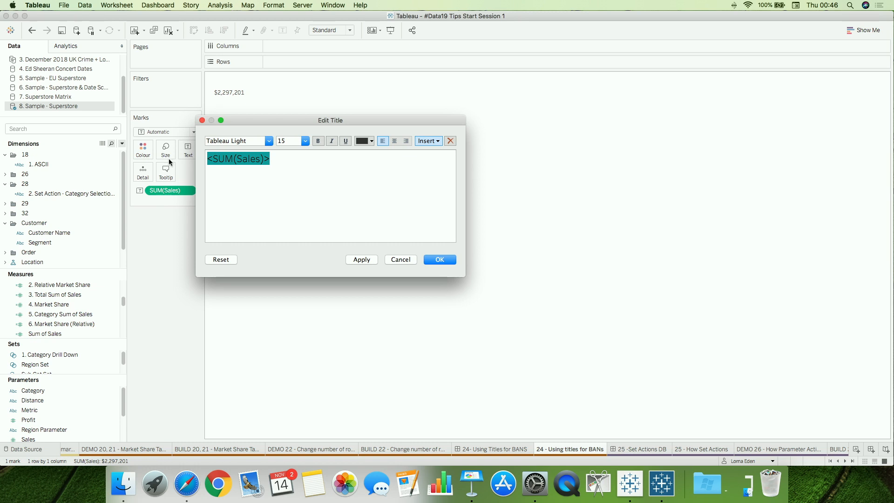
pyautogui.click(280, 181)
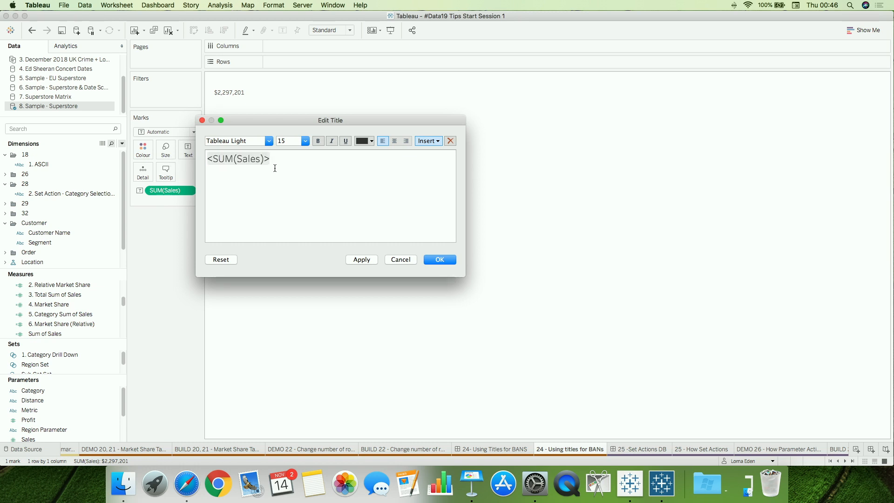
# Set the SUM(Sales) title text to size 28, centre it and apply the title
pyautogui.doubleClick(231, 161)
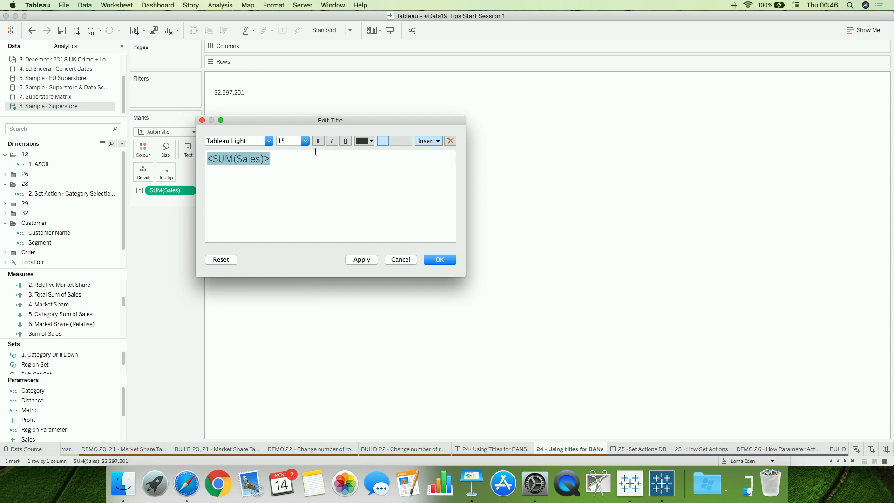
pyautogui.click(305, 140)
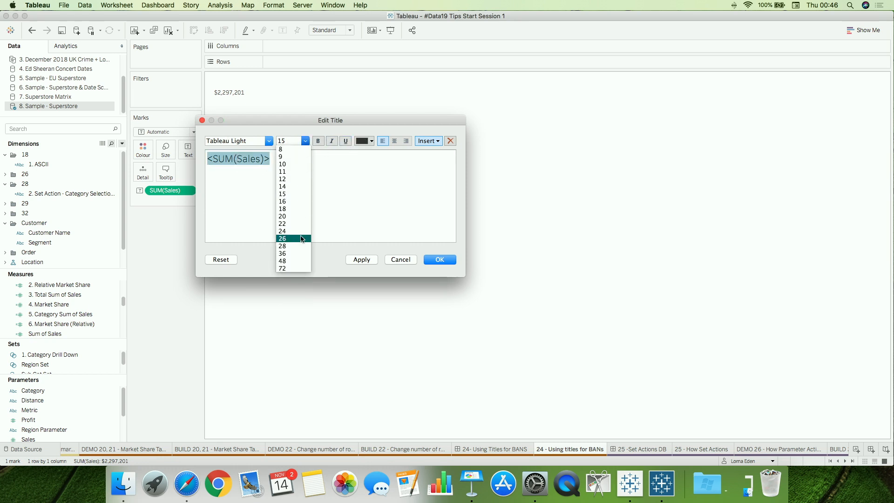
pyautogui.click(302, 245)
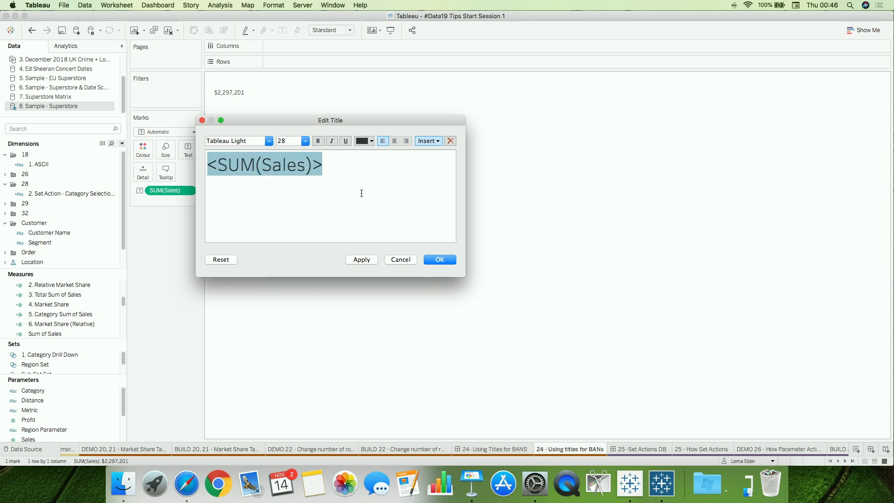
pyautogui.click(394, 141)
pyautogui.click(441, 260)
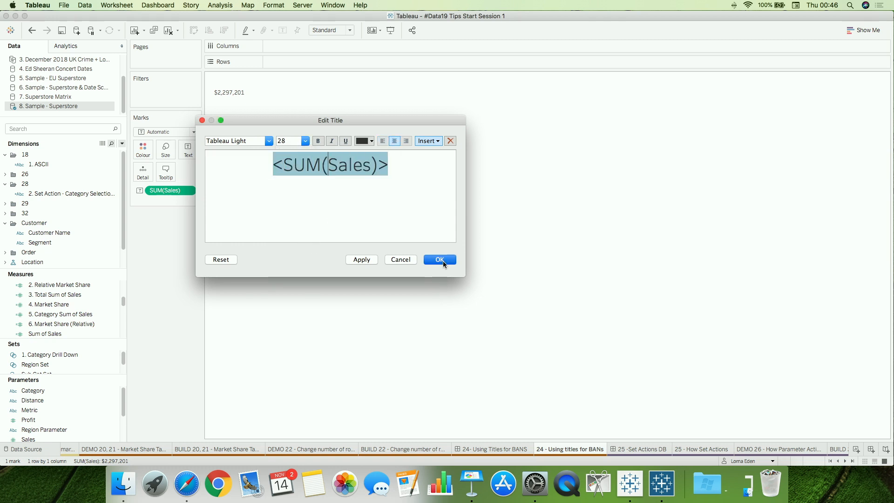
# Change the worksheet's mark type to Polygon to hide the small sales value below the title
pyautogui.click(161, 132)
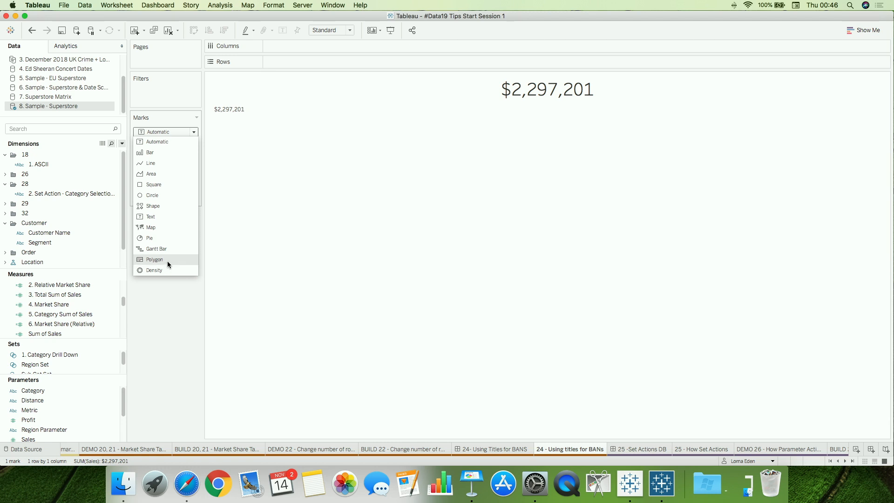
pyautogui.click(168, 262)
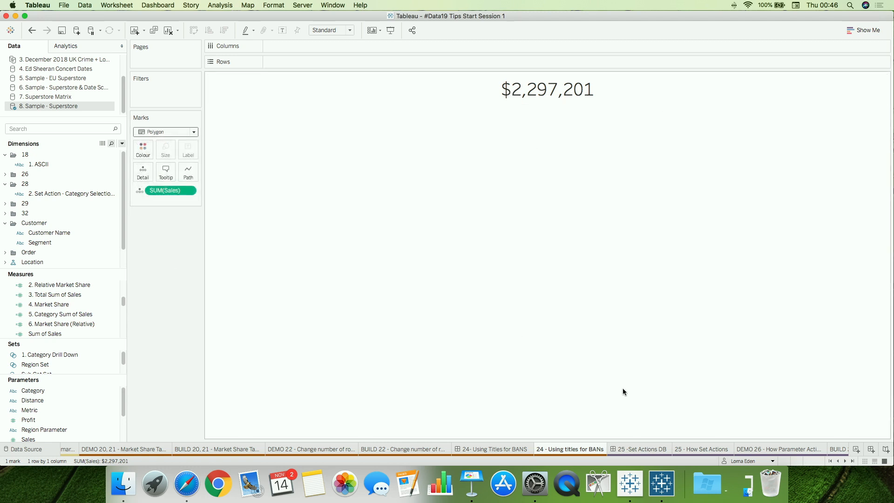
pyautogui.moveTo(648, 452)
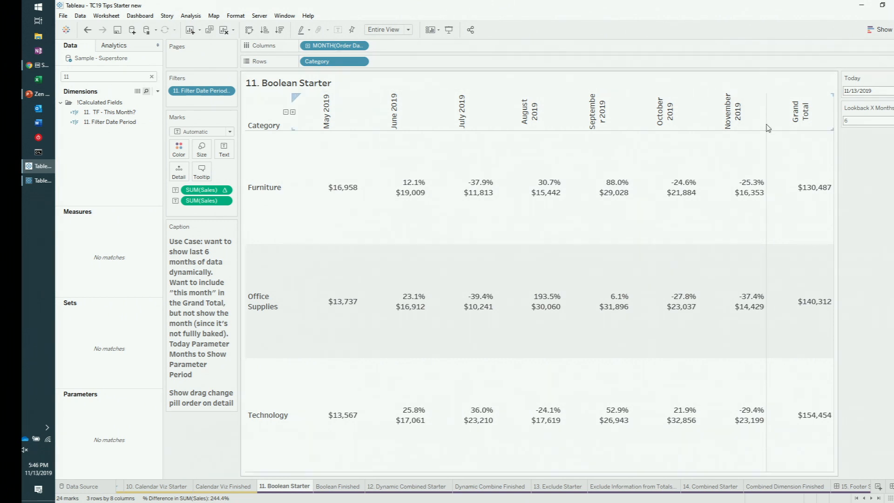
# Set the Lookback X Months parameter to 8 on the 11. Boolean Starter sheet
pyautogui.moveTo(751, 203)
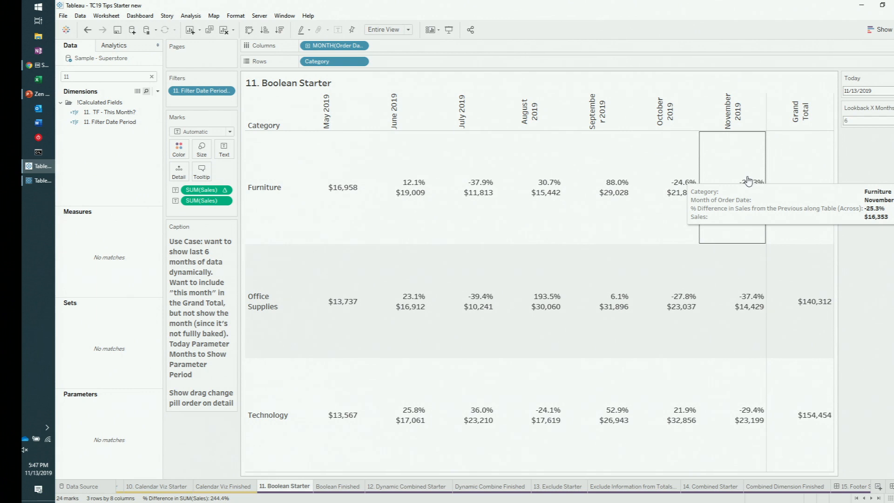
pyautogui.click(854, 120)
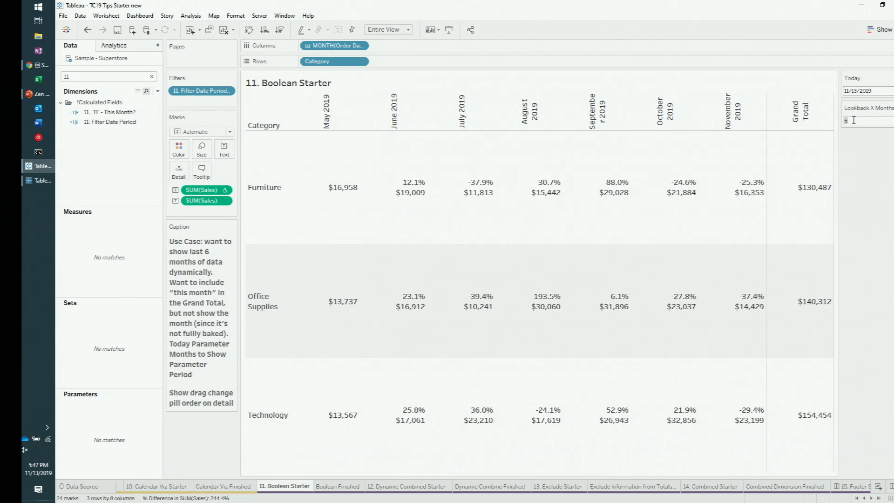
pyautogui.write('8')
pyautogui.press('Return')
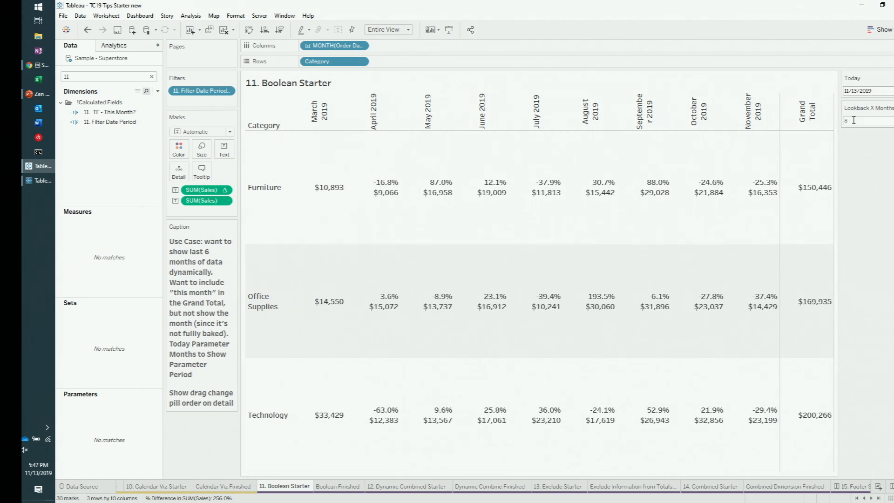
# Review the formula of the 11. Filter Date Period calculated field with enlarged text, leaving it unedited
pyautogui.rightClick(127, 122)
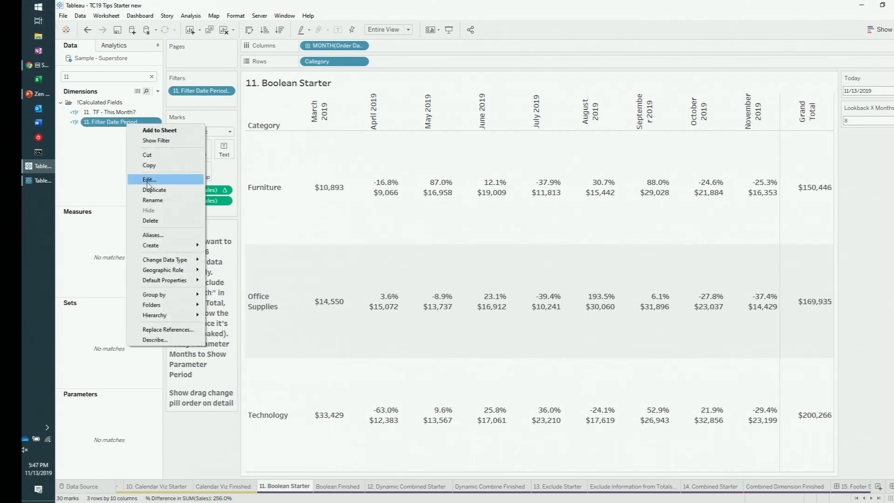
pyautogui.click(148, 180)
pyautogui.scroll(3, 518, 277)
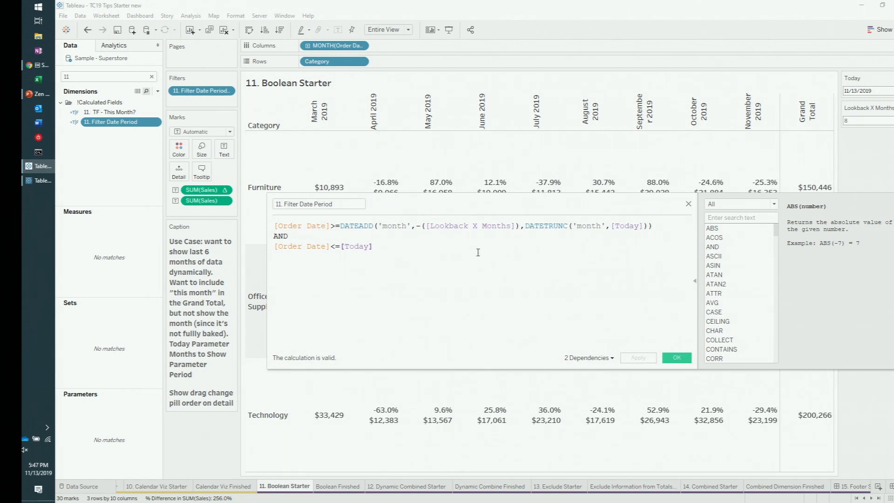
pyautogui.click(676, 358)
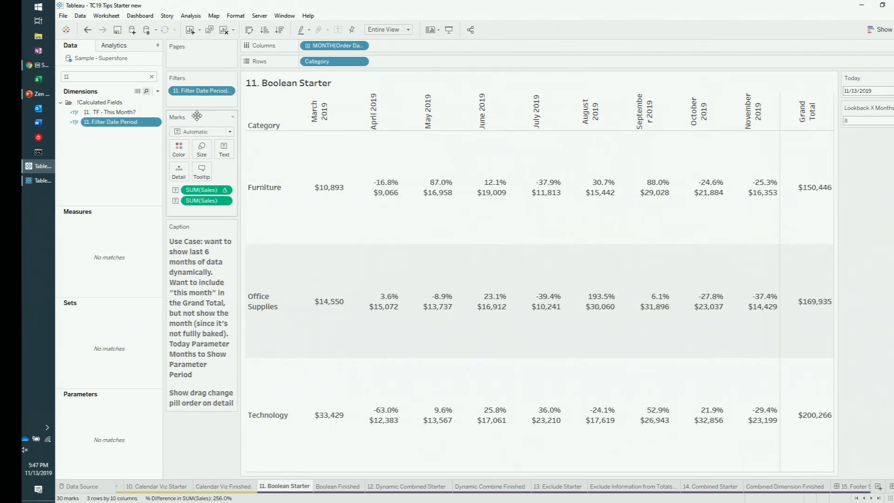
# Open the 11. TF - This Month? calculated field and review its formula with enlarged text
pyautogui.click(137, 115)
pyautogui.rightClick(138, 114)
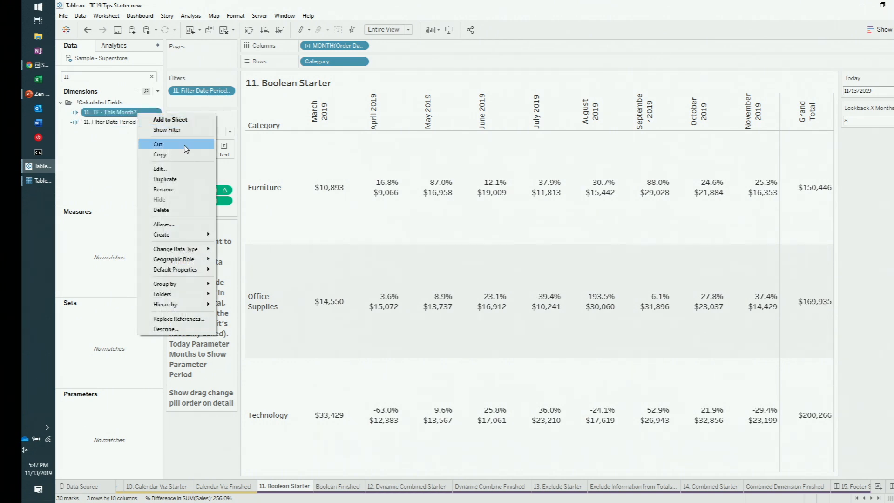
pyautogui.click(154, 169)
pyautogui.scroll(2, 593, 261)
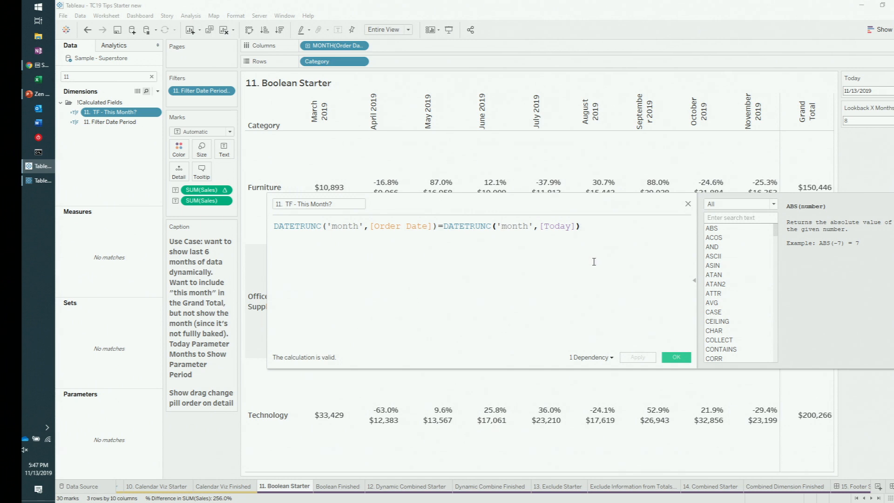
# Add 11. TF - This Month? to the columns ahead of the order-date month and hide its True column
pyautogui.click(676, 357)
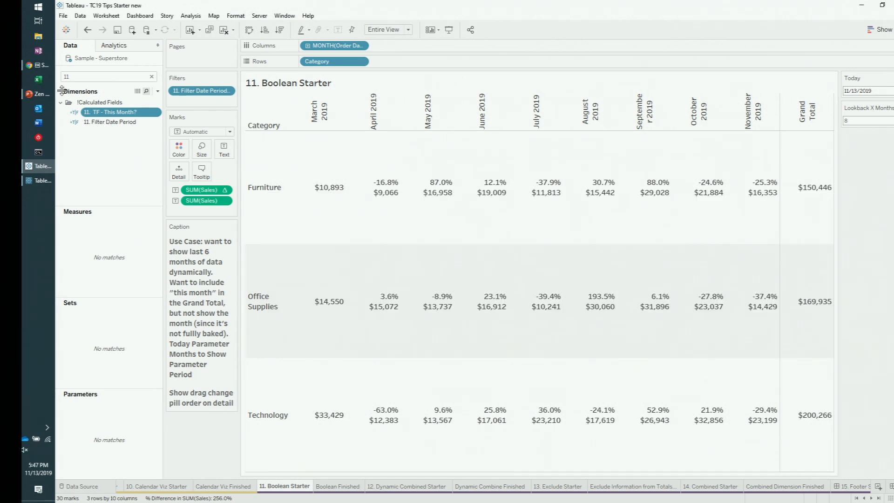
pyautogui.moveTo(108, 115); pyautogui.dragTo(305, 46)
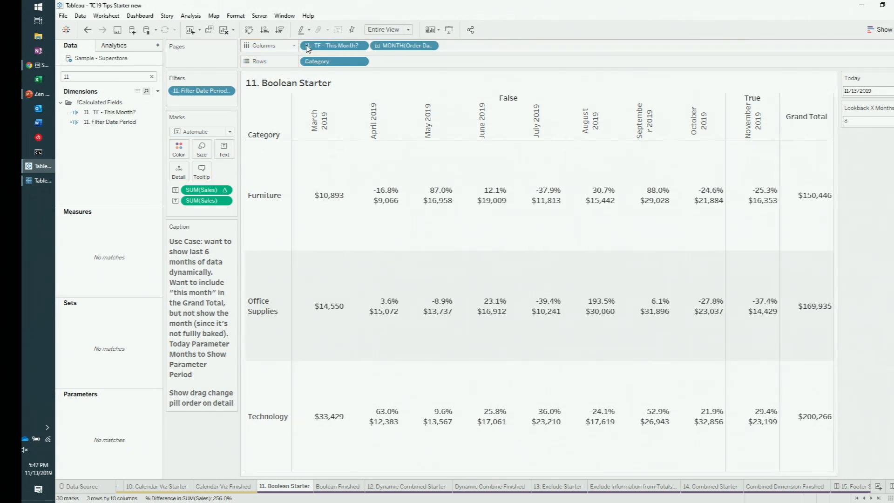
pyautogui.rightClick(751, 100)
pyautogui.click(773, 124)
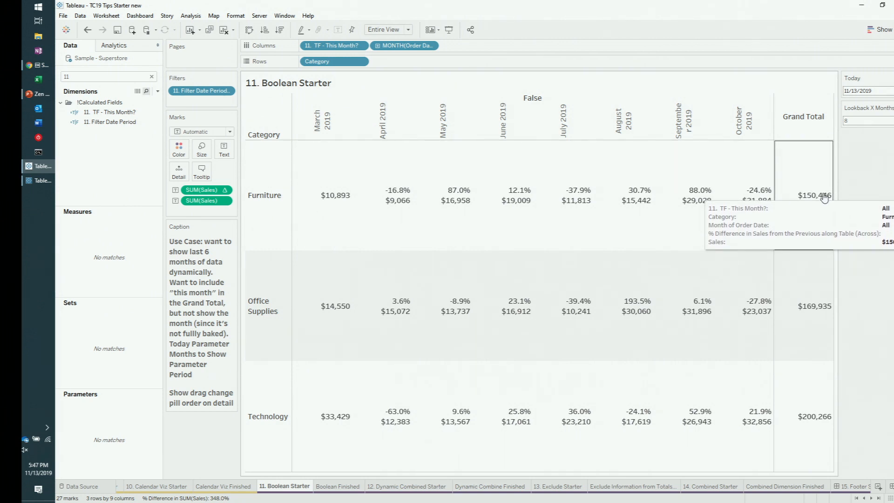
# Undo and redo hiding the True column for comparison, and set the Today parameter to 12/6/2019
pyautogui.click(88, 29)
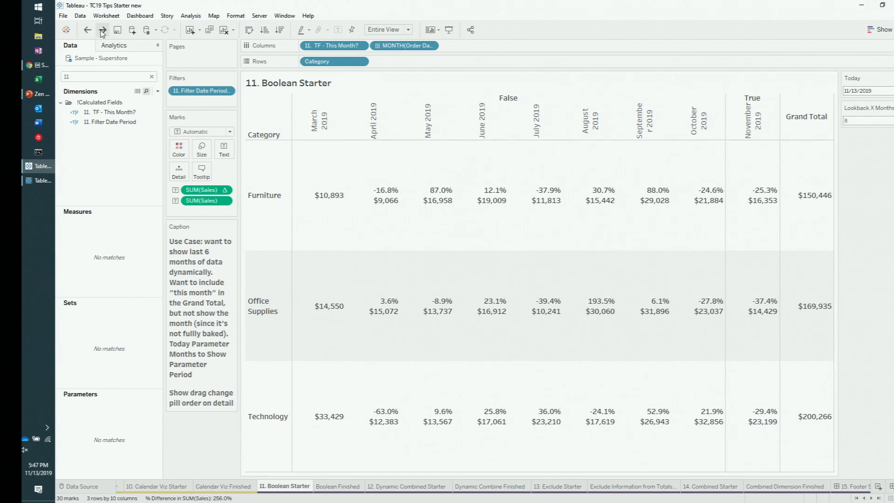
pyautogui.click(103, 31)
pyautogui.click(885, 92)
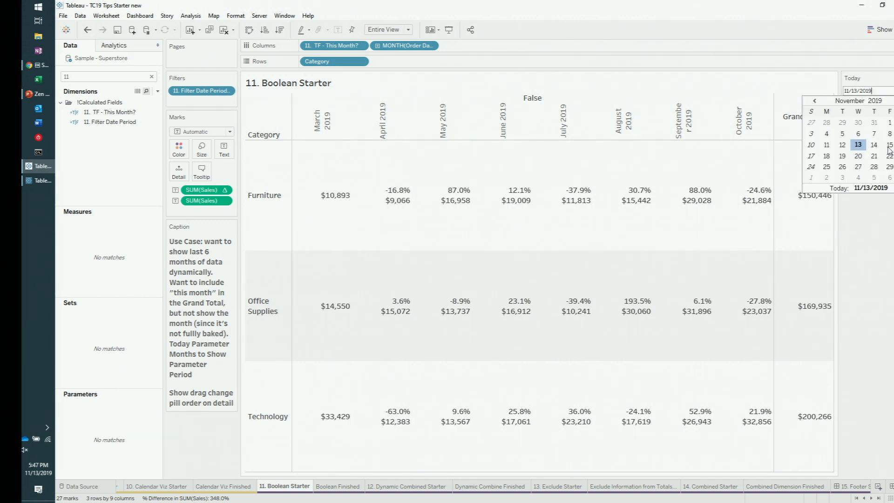
pyautogui.click(891, 176)
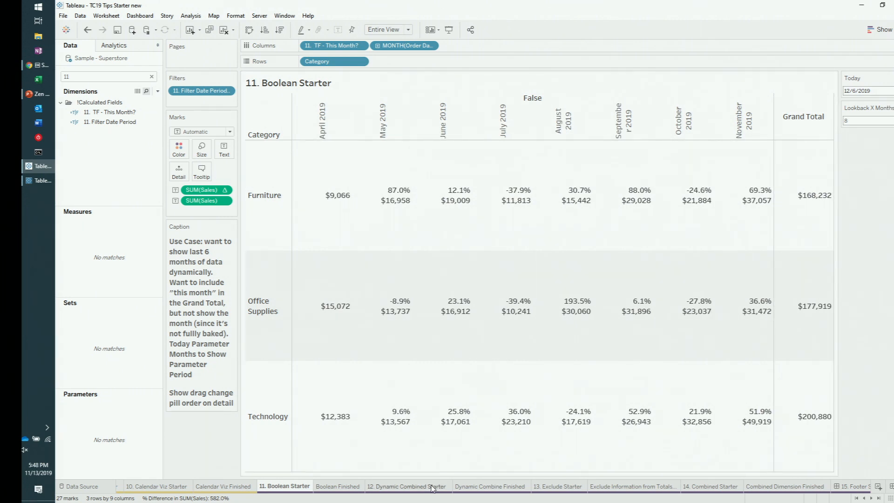
# Open the 12. Dynamic Combined Starter sheet and review the formula of the 12. % of Total LOD field, leaving it unedited
pyautogui.click(406, 487)
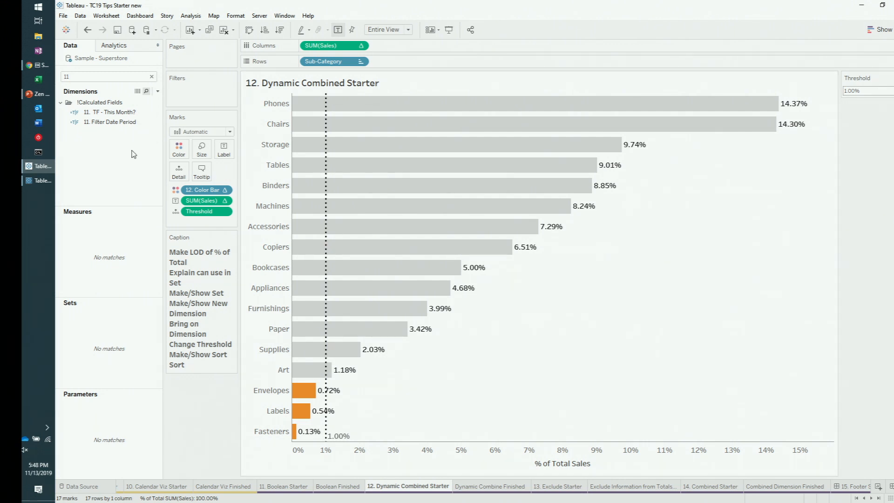
pyautogui.click(151, 76)
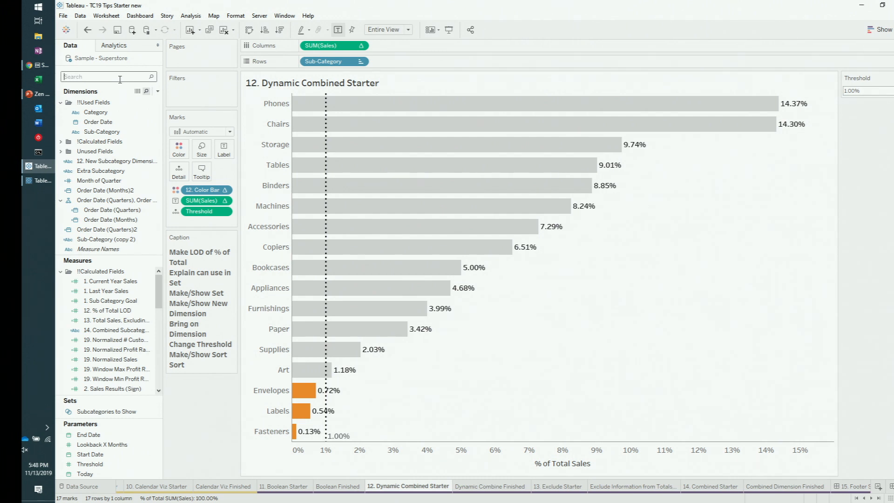
pyautogui.write('12')
pyautogui.rightClick(98, 210)
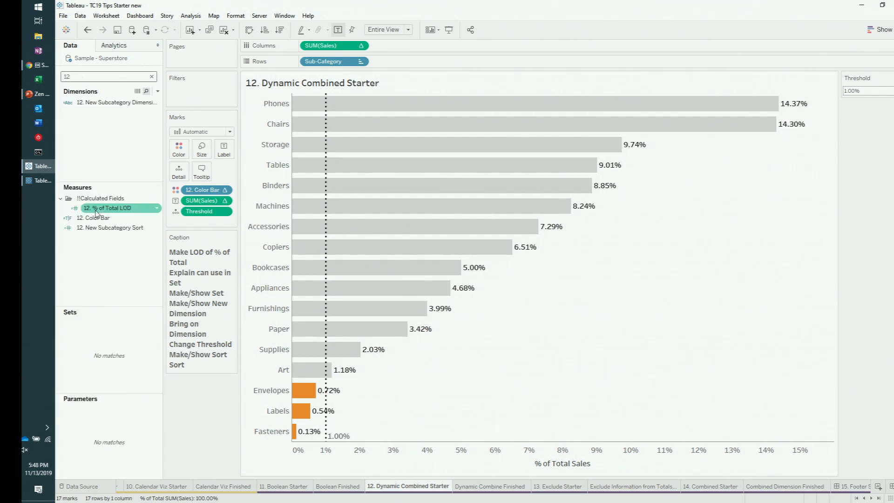
pyautogui.click(125, 266)
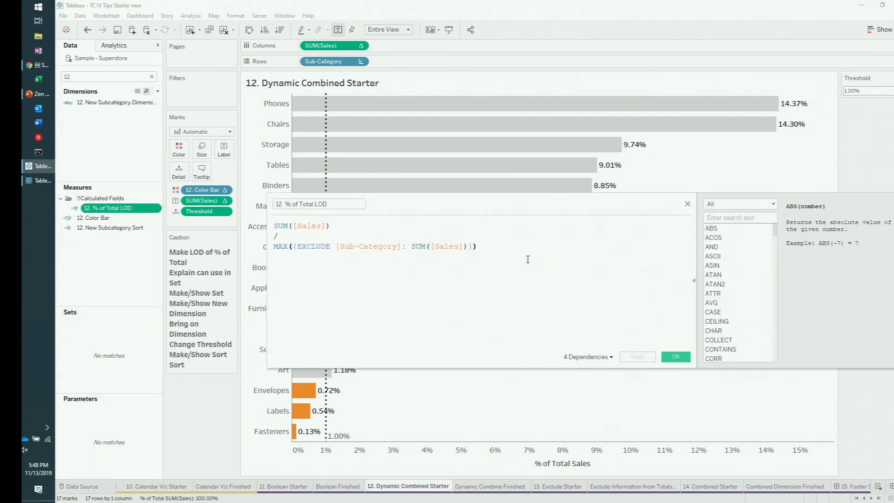
pyautogui.scroll(1, 537, 258)
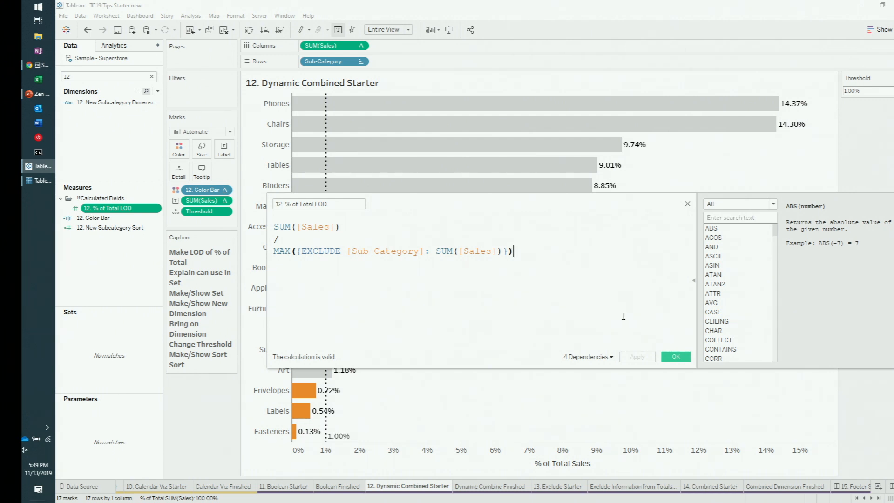
pyautogui.click(676, 357)
# Clear the field search and review the condition formula of the Subcategories to Show set
pyautogui.click(142, 77)
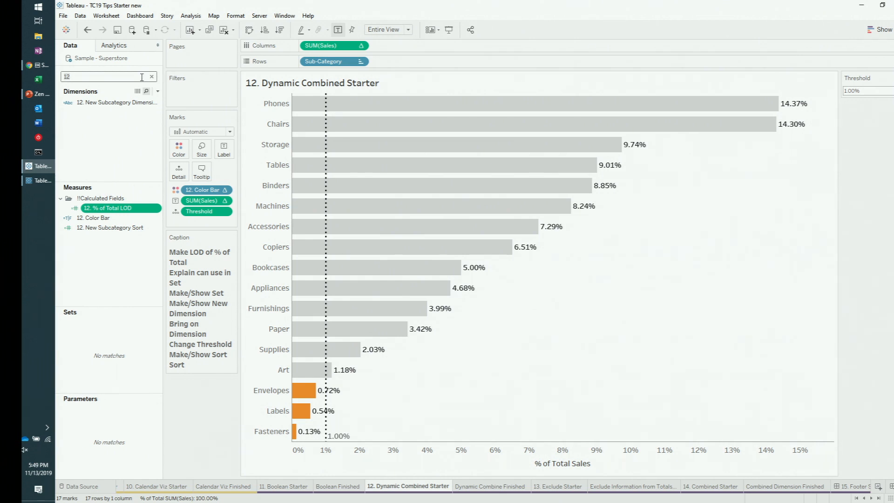
pyautogui.click(151, 76)
pyautogui.click(110, 132)
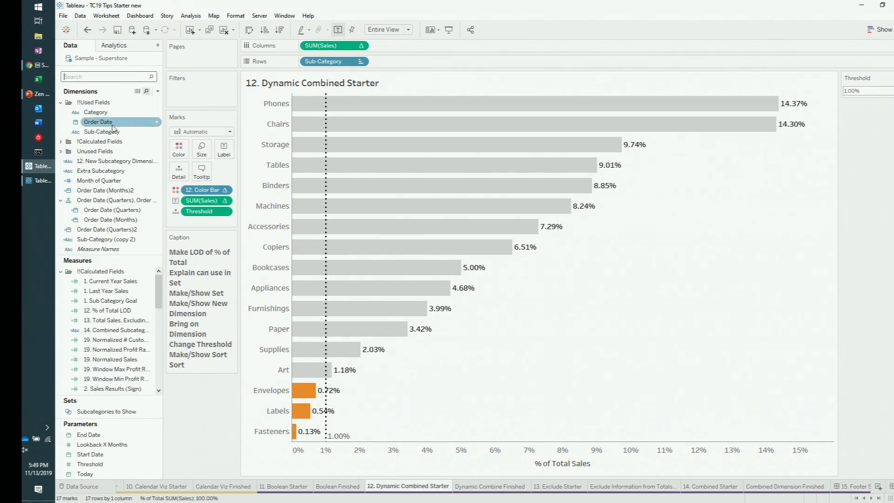
pyautogui.rightClick(112, 135)
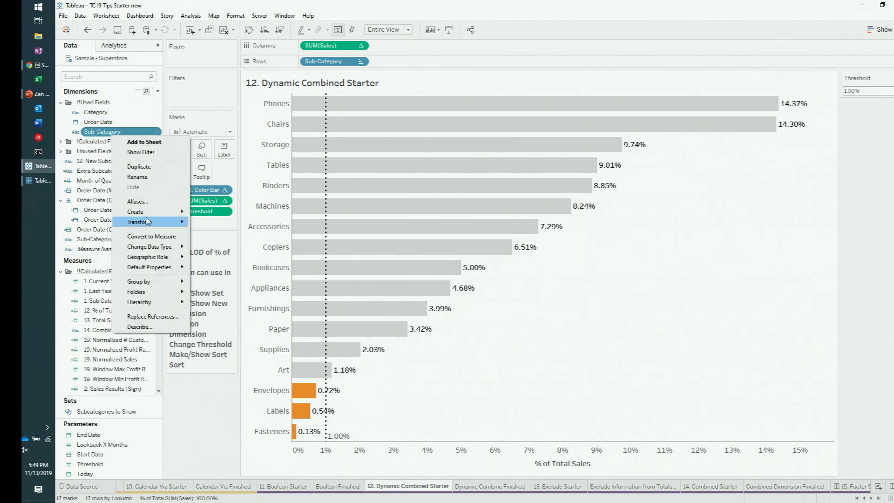
pyautogui.moveTo(140, 211)
pyautogui.click(102, 411)
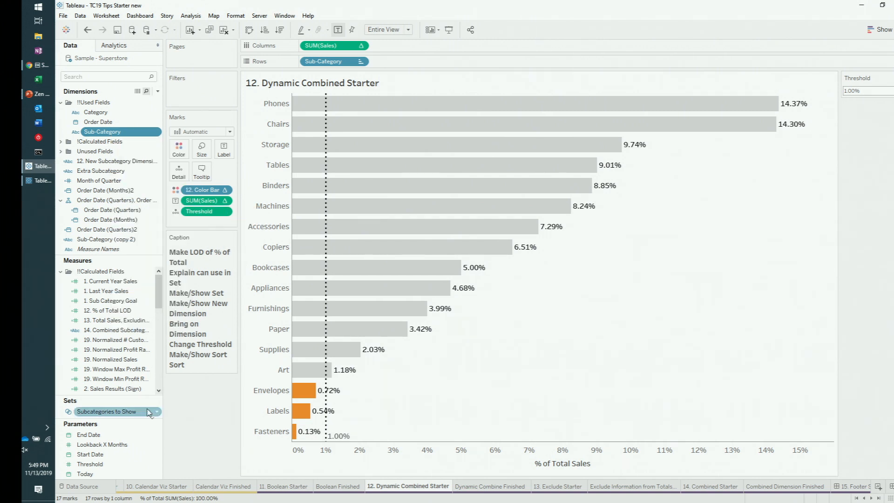
pyautogui.rightClick(101, 411)
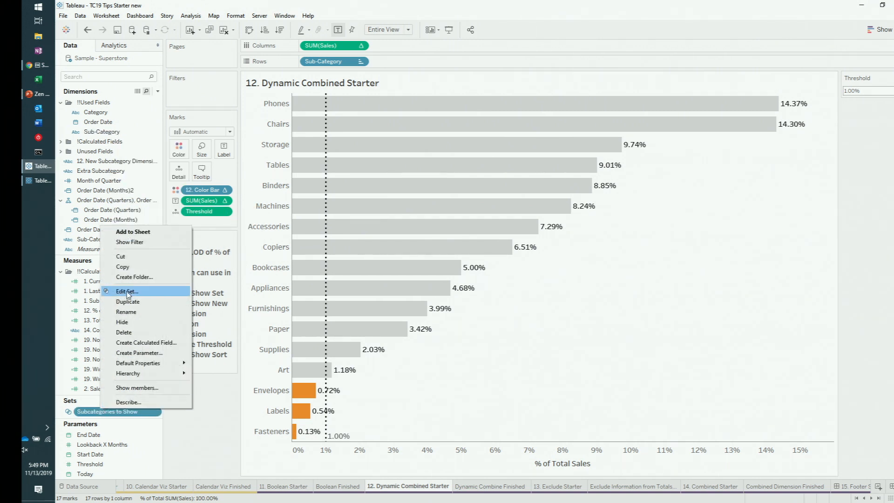
pyautogui.click(127, 292)
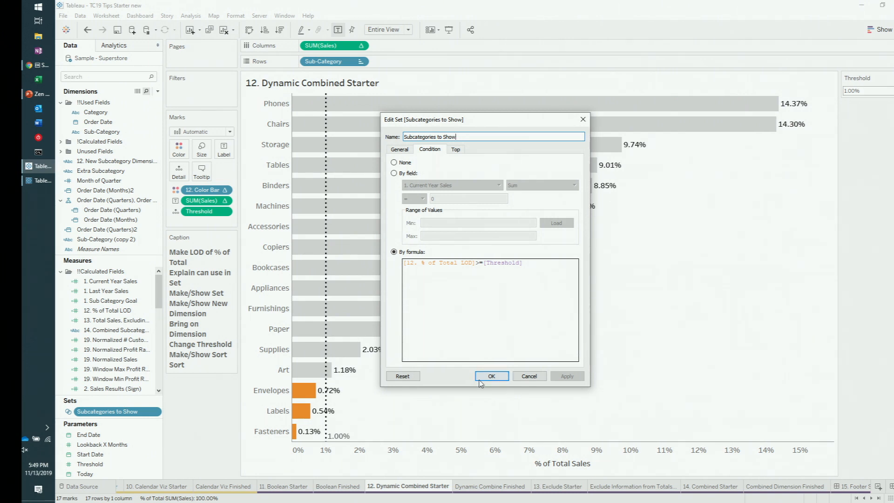
pyautogui.click(491, 376)
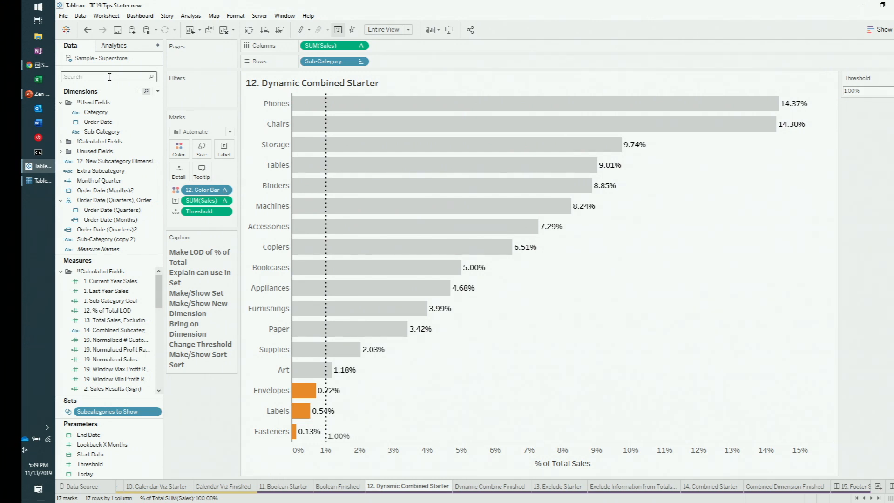
# Search the fields for 12 and review the formula of the 12. New Subcategory Dimension field, leaving it unedited
pyautogui.write('12')
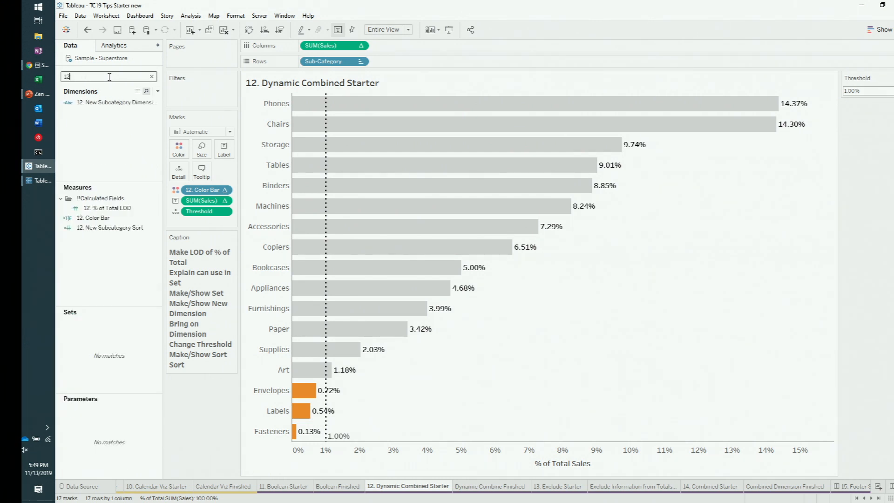
pyautogui.click(114, 102)
pyautogui.rightClick(114, 103)
pyautogui.click(148, 156)
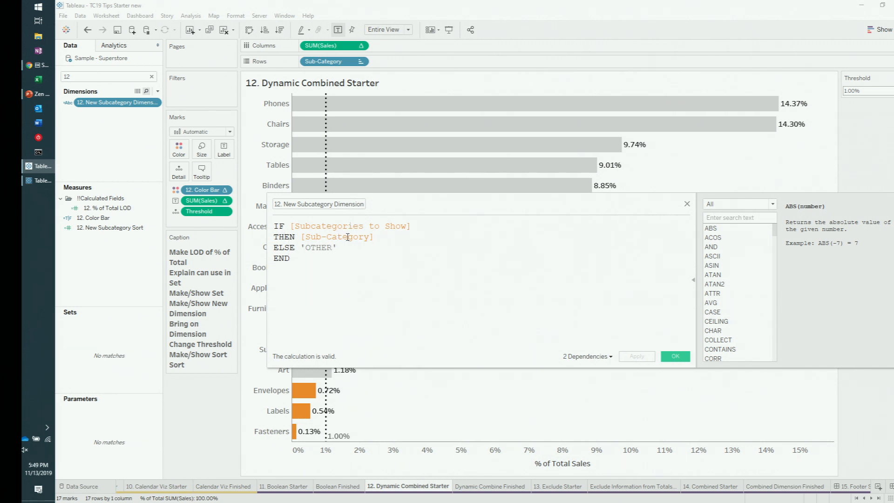
pyautogui.click(675, 356)
# Replace Sub-Category on the rows with 12. New Subcategory Dimension, remove 12. Color Bar from the marks, and sort the bars in descending order
pyautogui.moveTo(99, 103); pyautogui.dragTo(323, 69)
pyautogui.moveTo(203, 190); pyautogui.dragTo(229, 431)
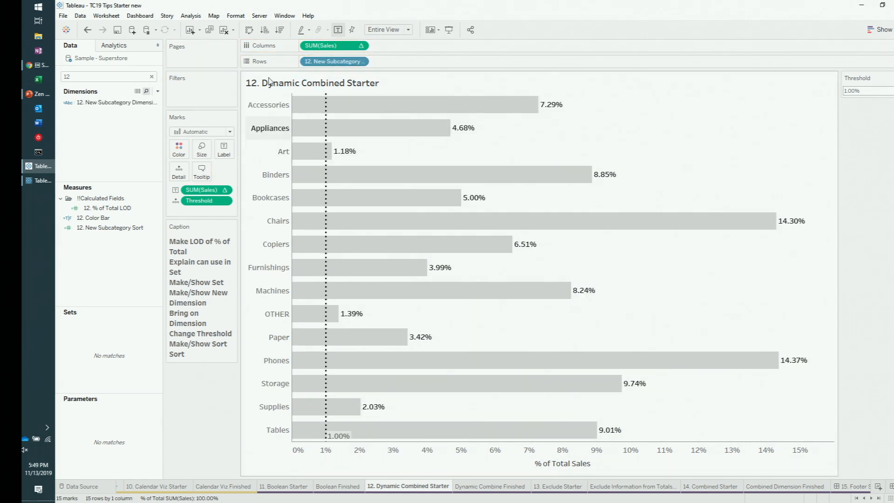
pyautogui.click(279, 30)
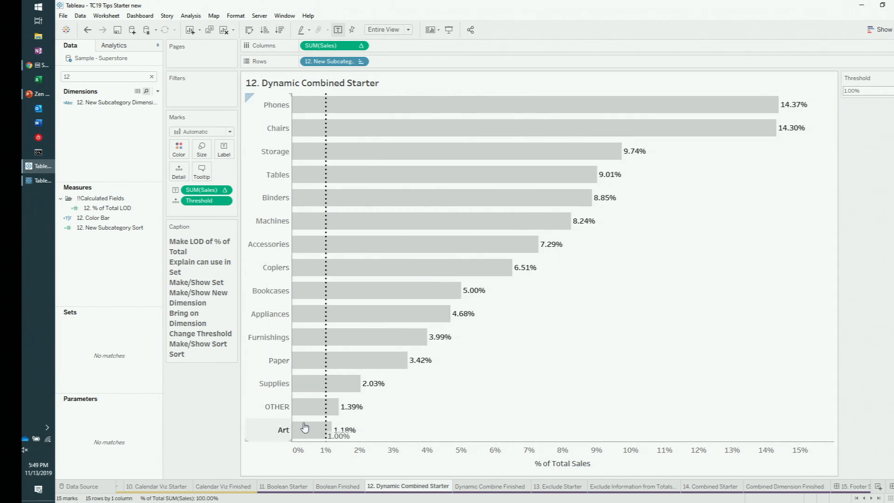
# Set the Threshold parameter to 0%
pyautogui.click(867, 93)
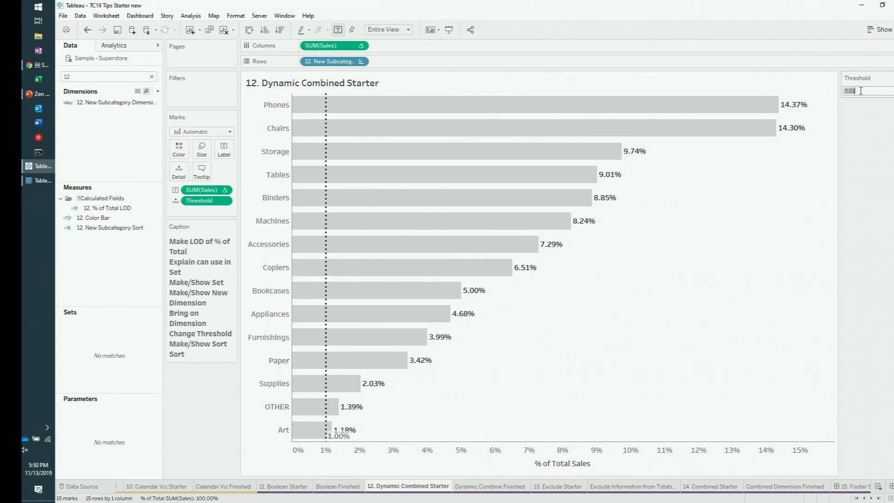
pyautogui.write('0')
pyautogui.press('Return')
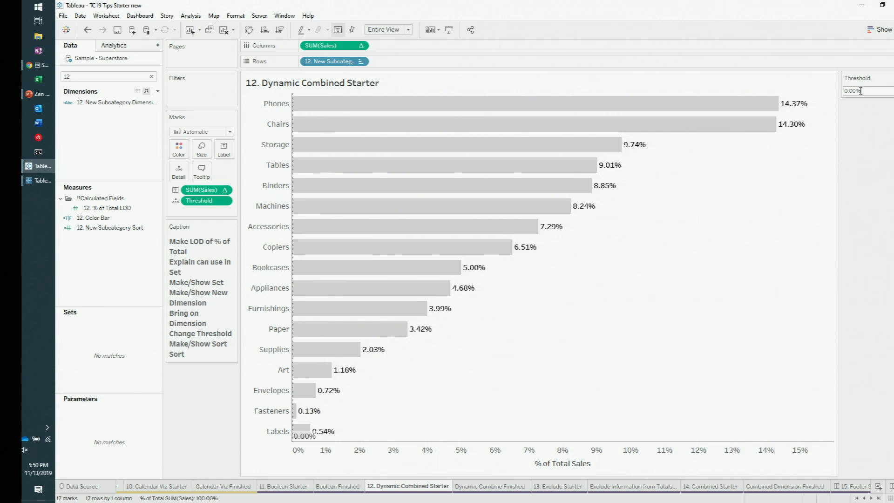
# Set the Threshold parameter to 2.5%
pyautogui.click(861, 91)
pyautogui.write('025')
pyautogui.press('Return')
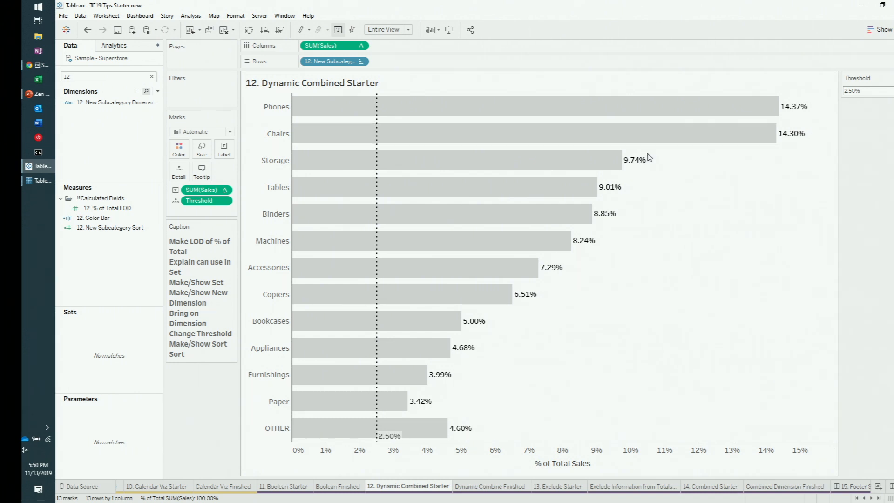
# Check the sort settings of the 12. New Subcategory Dimension field on the rows without changing them
pyautogui.rightClick(331, 62)
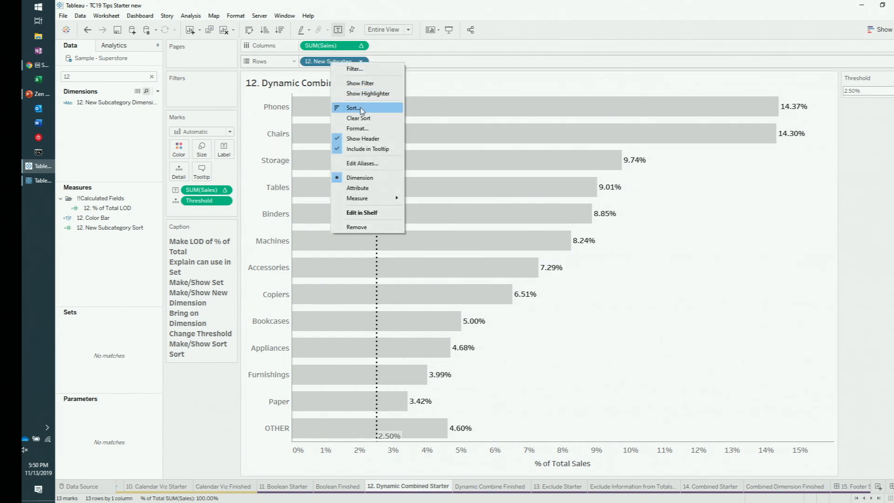
pyautogui.click(360, 107)
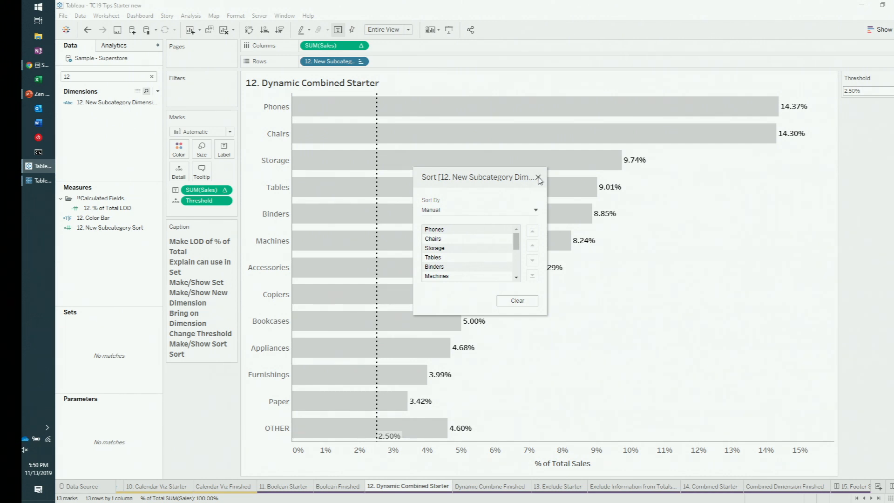
pyautogui.click(538, 178)
# Search the fields for "sort" and review the formula of 12. New Subcategory Sort with enlarged text, leaving it unedited
pyautogui.doubleClick(140, 76)
pyautogui.press('BackSpace')
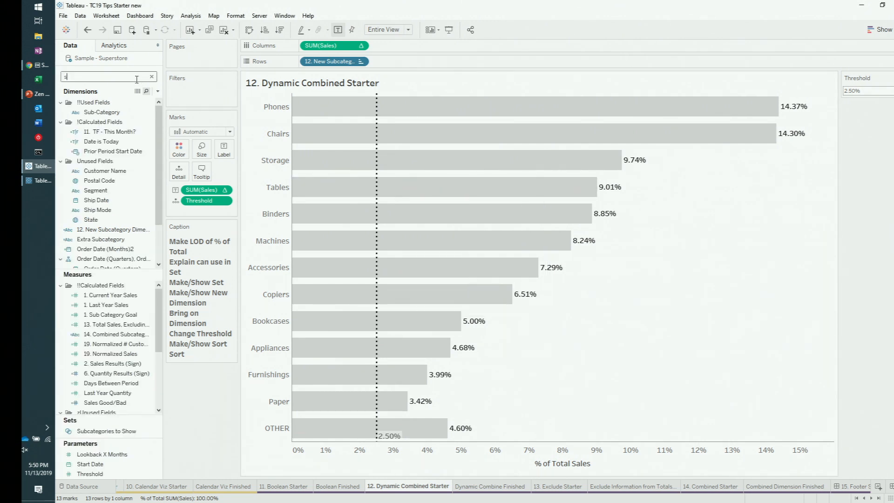
pyautogui.write('sort')
pyautogui.click(123, 200)
pyautogui.rightClick(123, 200)
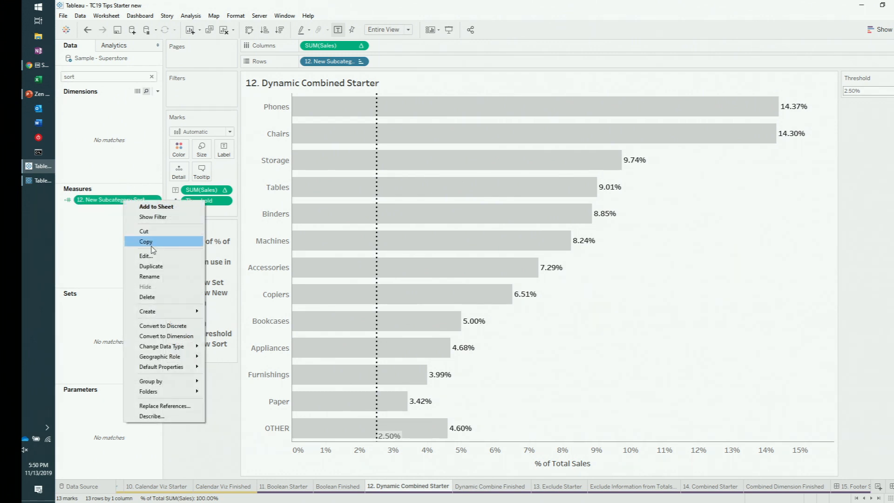
pyautogui.click(140, 259)
pyautogui.keyDown('ctrl'); pyautogui.scroll(3, 512, 263); pyautogui.keyUp('ctrl')
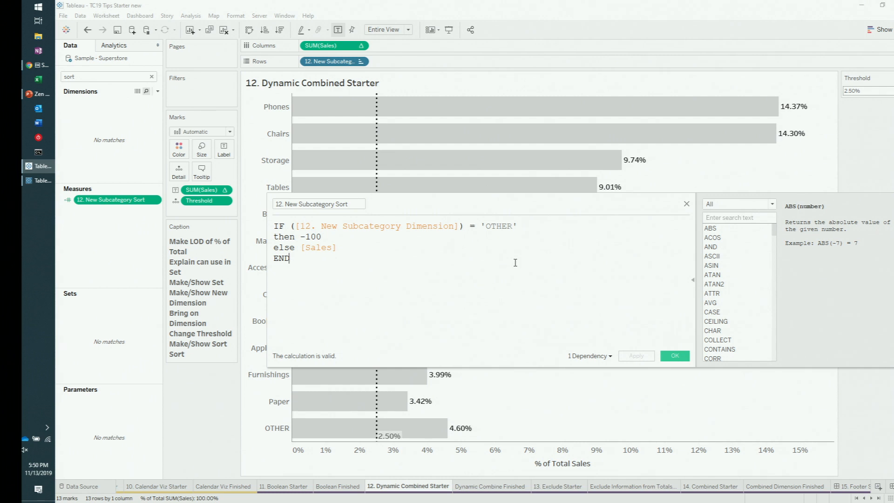
pyautogui.click(669, 356)
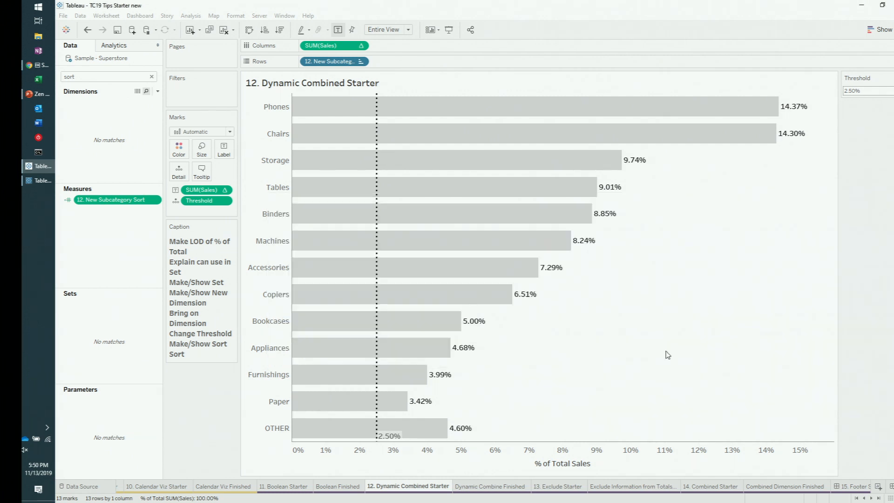
# Sort the 12. New Subcategory Dimension field on the rows by the field 12. New Subcategory Sort in descending order
pyautogui.click(360, 62)
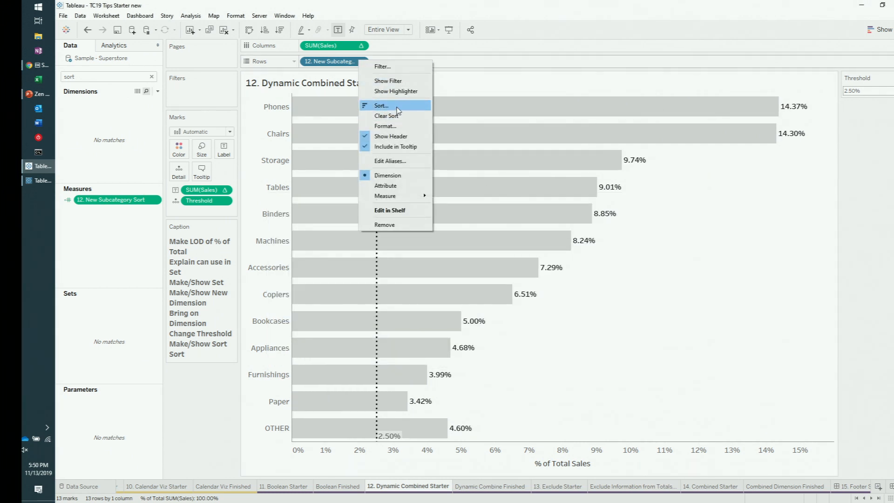
pyautogui.click(496, 204)
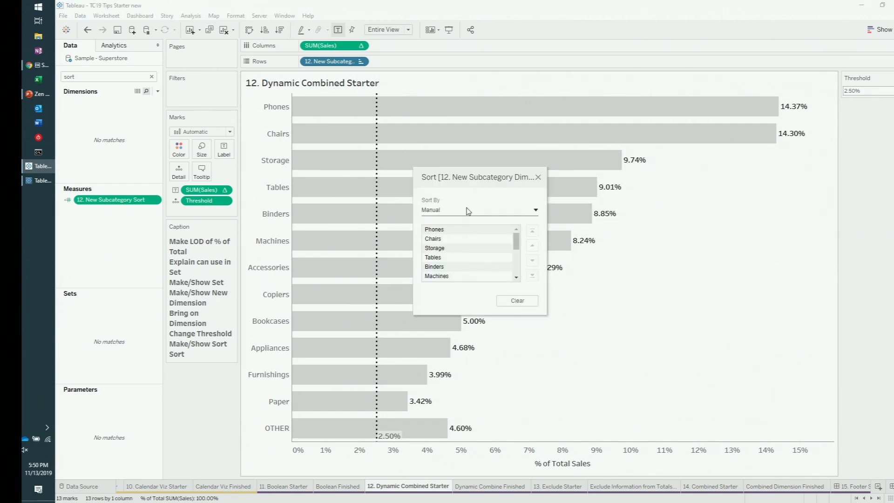
pyautogui.click(468, 210)
pyautogui.click(458, 236)
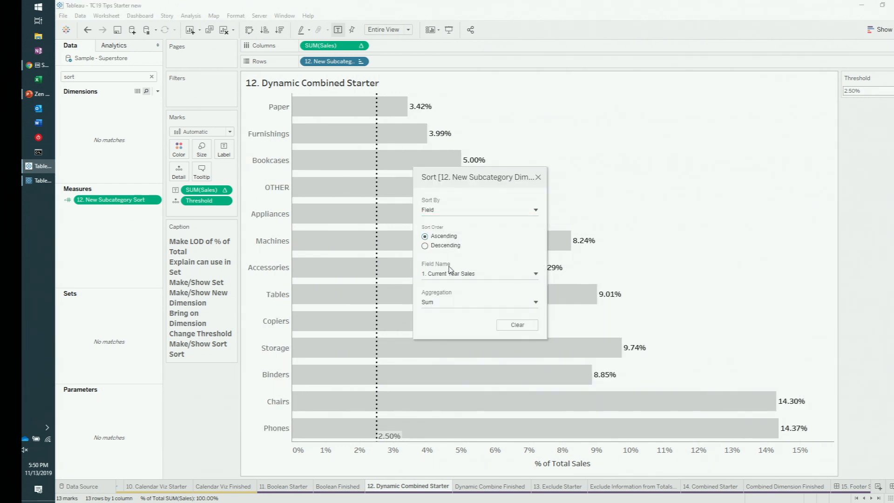
pyautogui.click(444, 246)
pyautogui.click(442, 274)
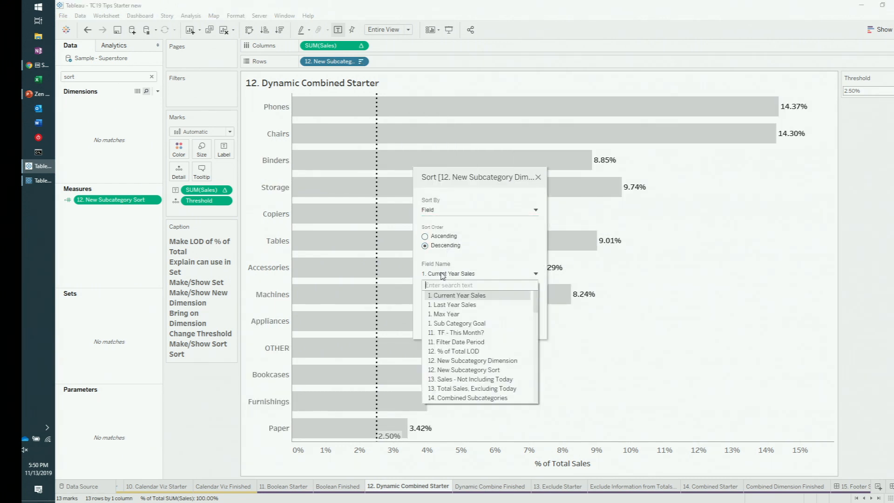
pyautogui.write('sort')
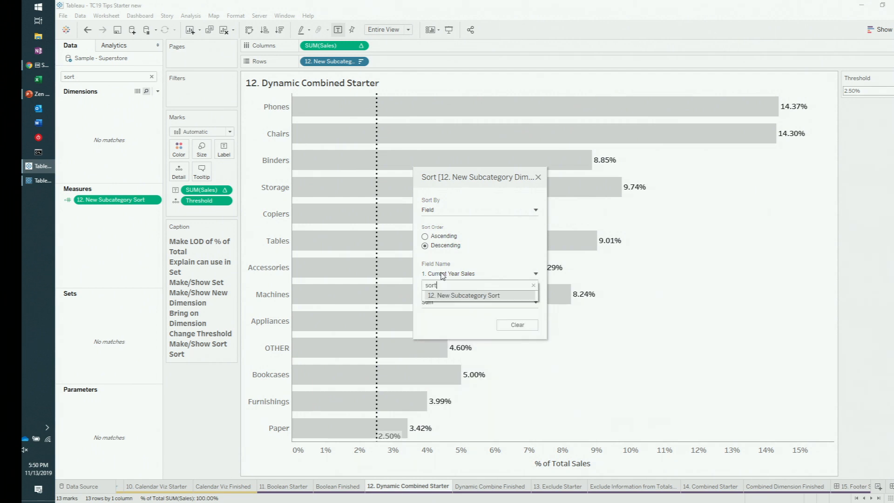
pyautogui.click(451, 295)
pyautogui.click(537, 177)
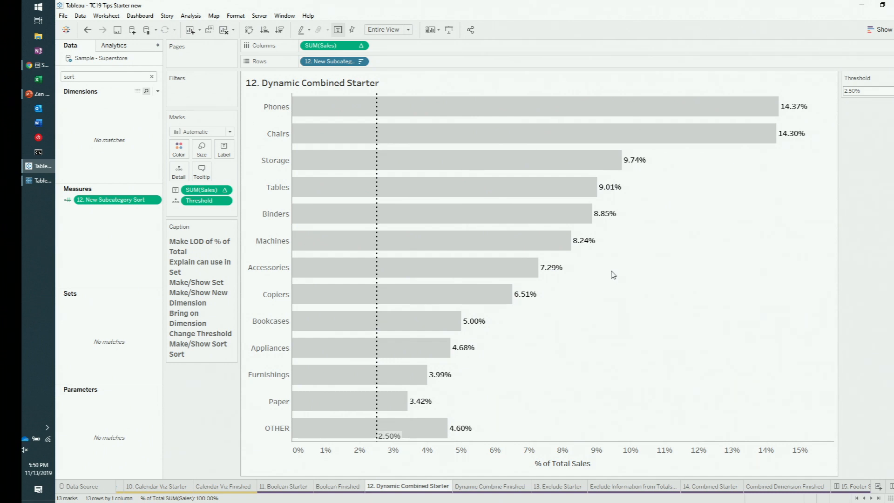
# On the 13. Exclude Starter sheet, change the grand total column's label to "Grand Total (not today)"
pyautogui.click(557, 486)
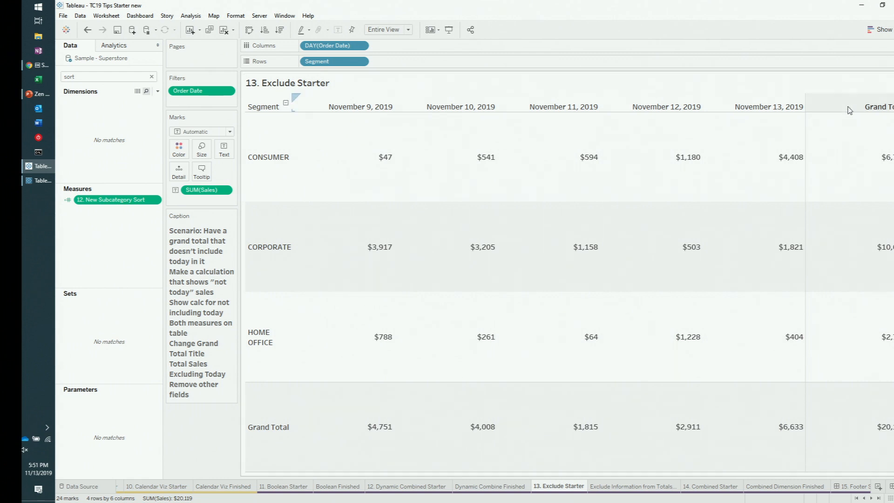
pyautogui.click(866, 107)
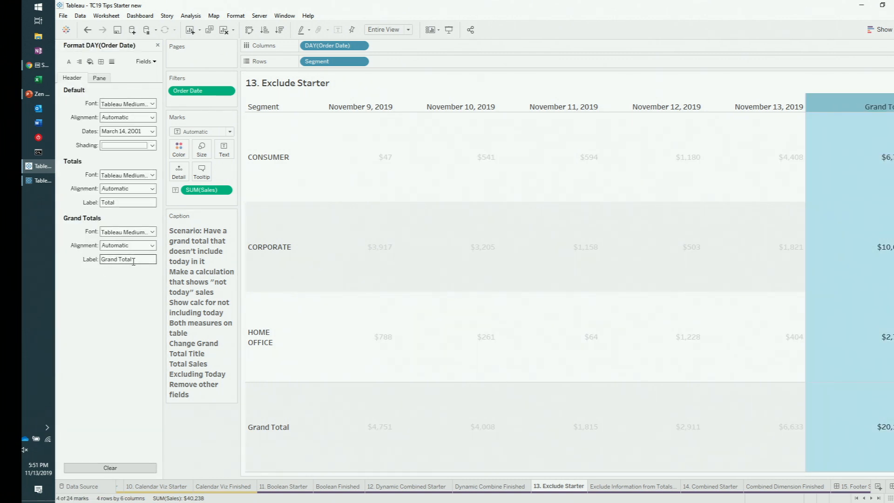
pyautogui.doubleClick(133, 260)
pyautogui.click(134, 261)
pyautogui.write('(not today)')
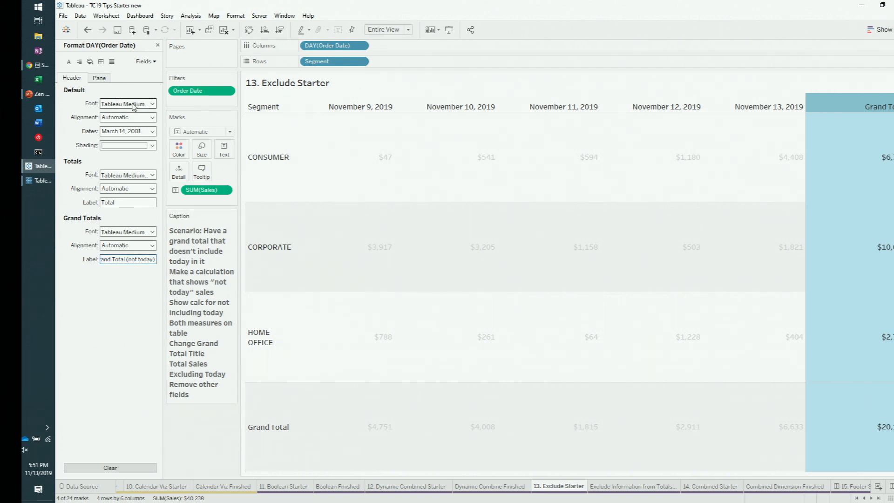
pyautogui.press('Return')
pyautogui.click(157, 45)
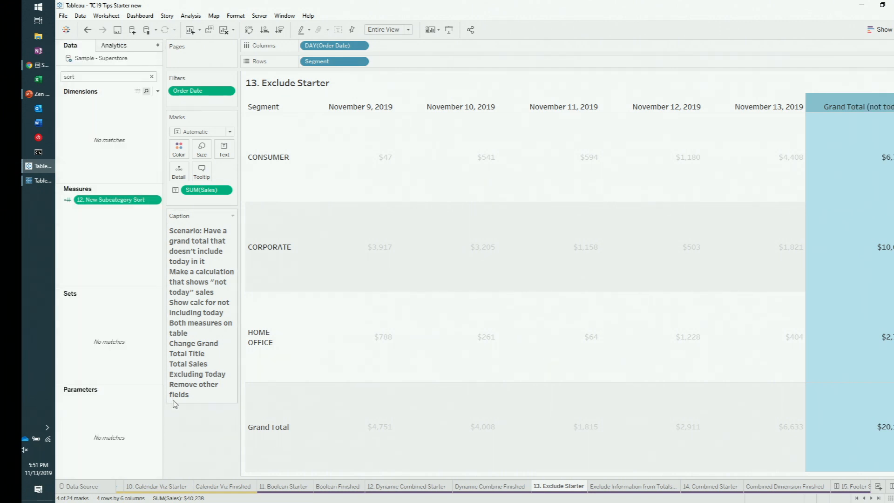
pyautogui.click(199, 406)
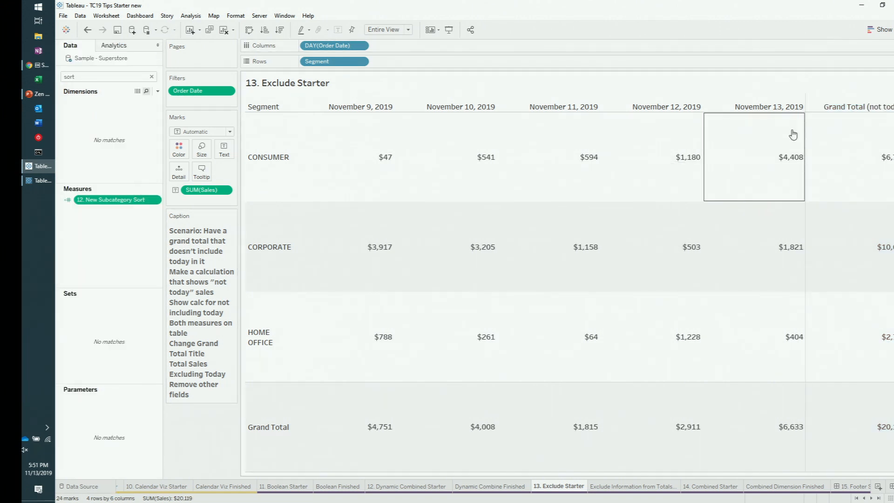
# Search the fields for "13" and review the formula of 13. Sales - Not Including Today without editing it
pyautogui.click(152, 77)
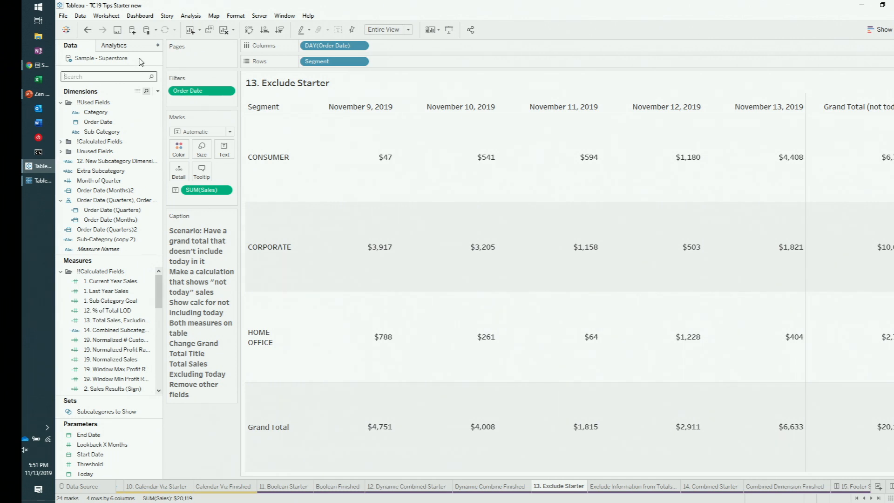
pyautogui.write('13')
pyautogui.click(127, 214)
pyautogui.rightClick(127, 214)
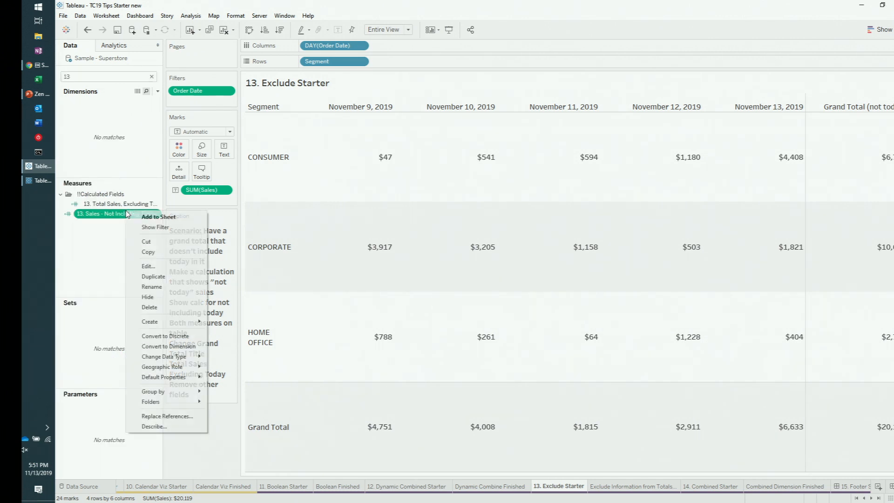
pyautogui.click(159, 264)
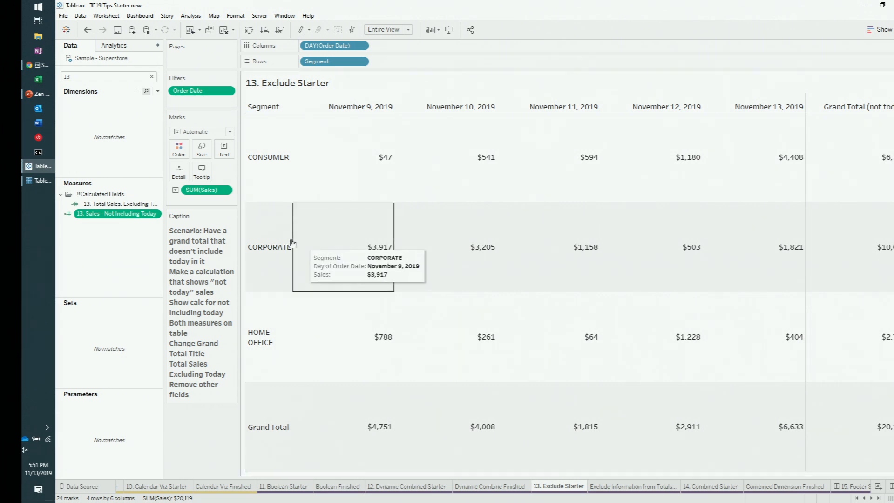
pyautogui.rightClick(143, 215)
pyautogui.click(169, 271)
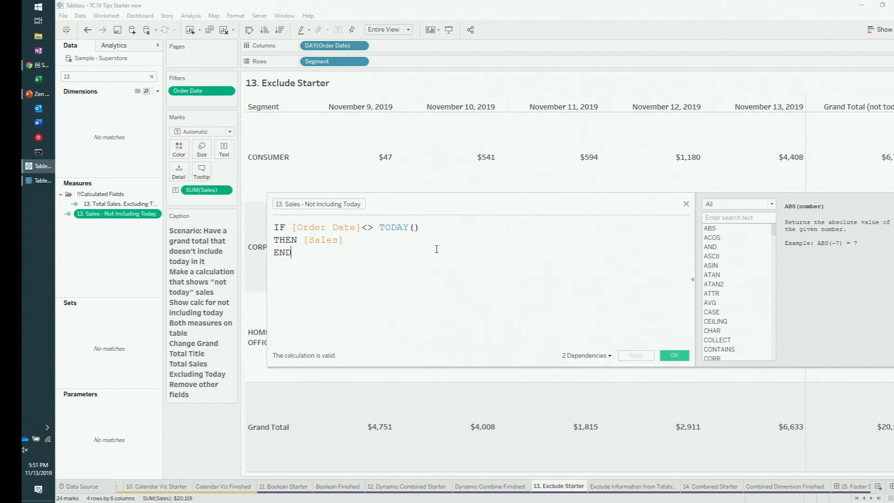
pyautogui.click(674, 355)
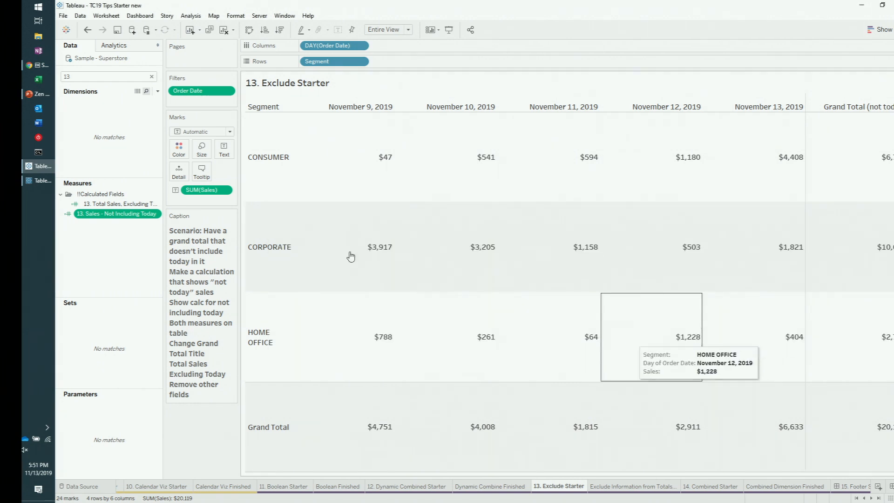
# Add 13. Sales - Not Including Today to the table's text beneath the existing Sales values
pyautogui.moveTo(117, 214); pyautogui.dragTo(222, 150)
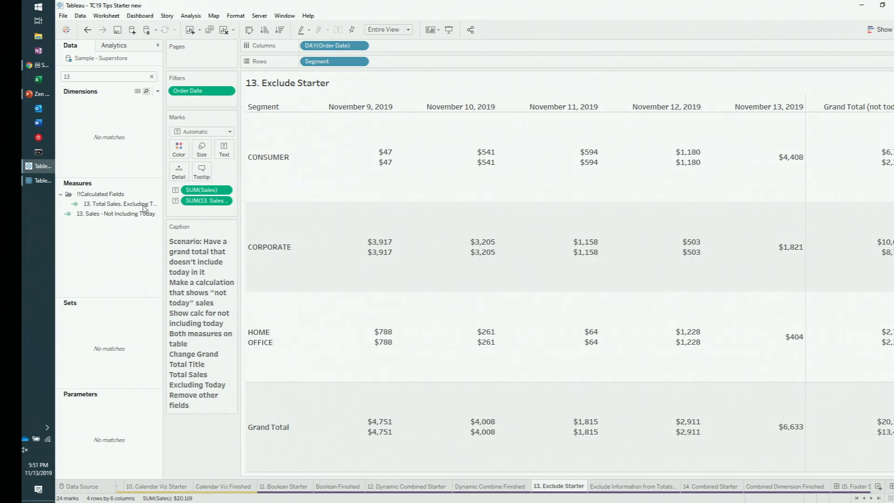
# Review the formula of 13. Total Sales, Excluding Today with enlarged text and make it the only measure in the table's text
pyautogui.click(125, 204)
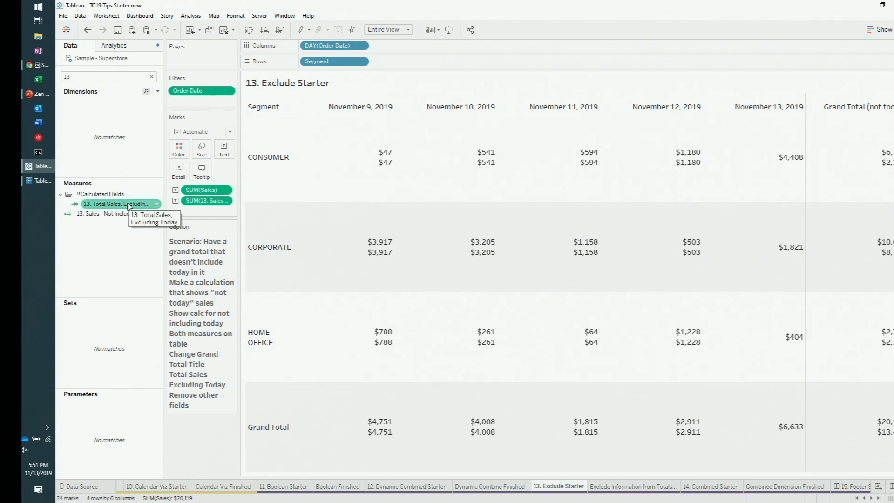
pyautogui.rightClick(129, 207)
pyautogui.click(160, 255)
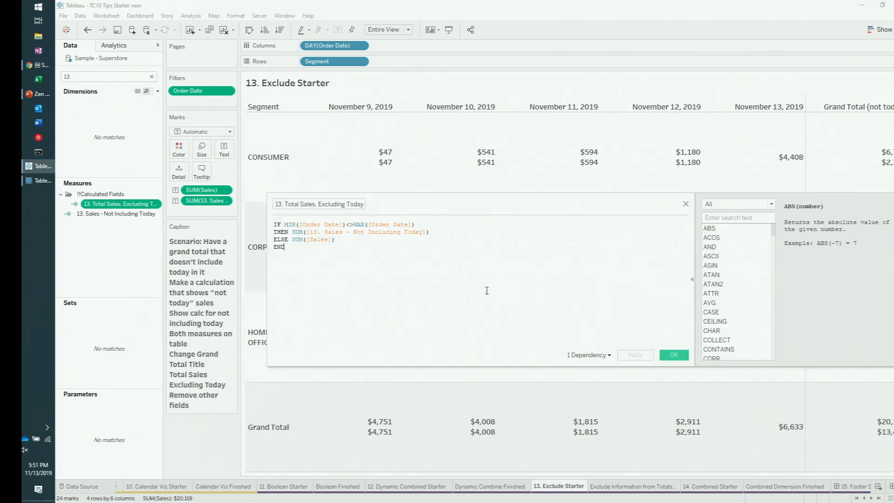
pyautogui.scroll(1, 575, 253)
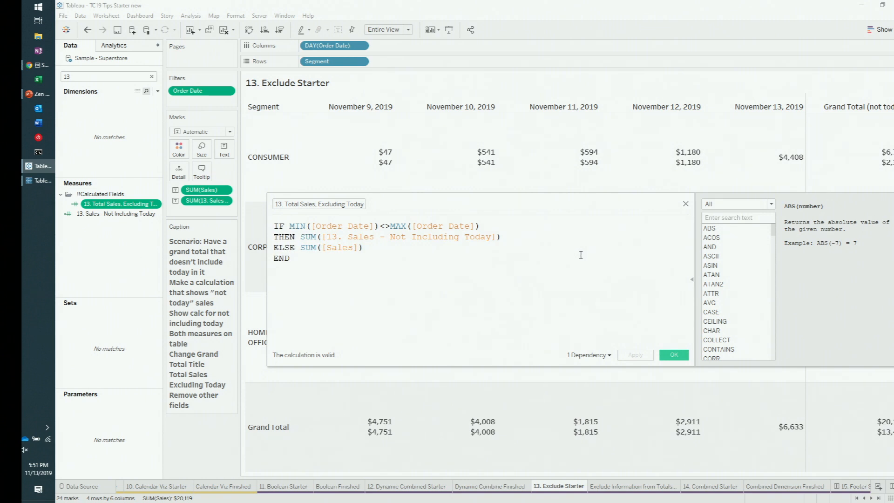
pyautogui.scroll(1, 581, 254)
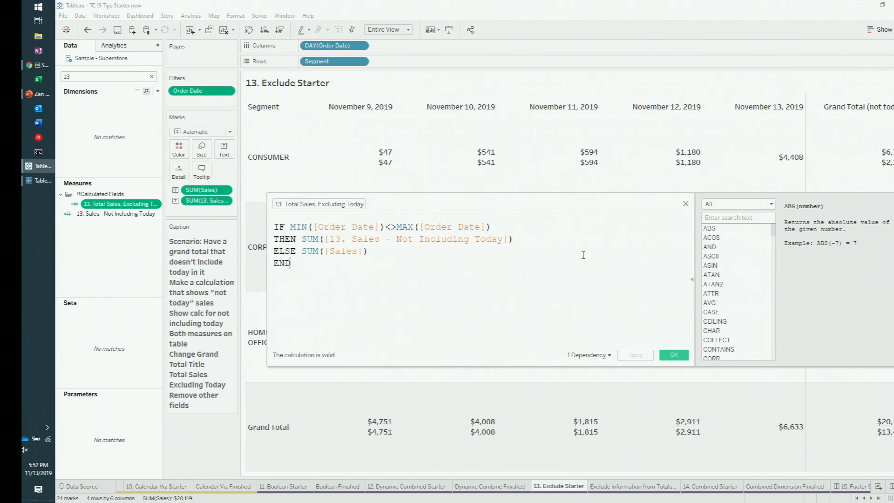
pyautogui.moveTo(869, 138)
pyautogui.click(673, 357)
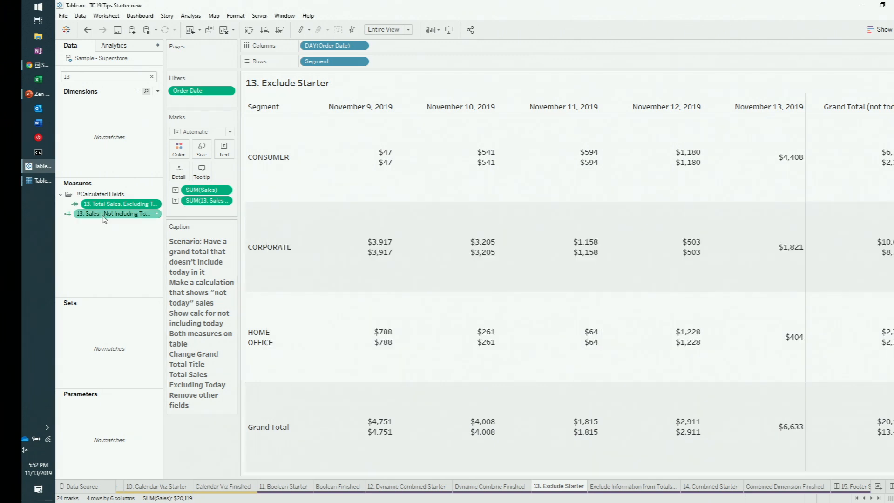
pyautogui.moveTo(117, 203); pyautogui.dragTo(209, 444)
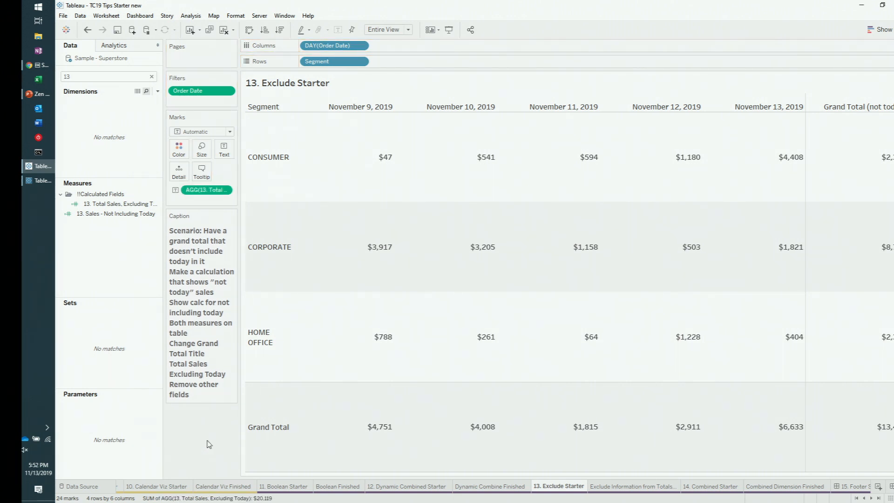
# Open the 14. Combined Starter sheet, try adding Sub-Category as a dimension to the sales text, and undo it
pyautogui.click(700, 488)
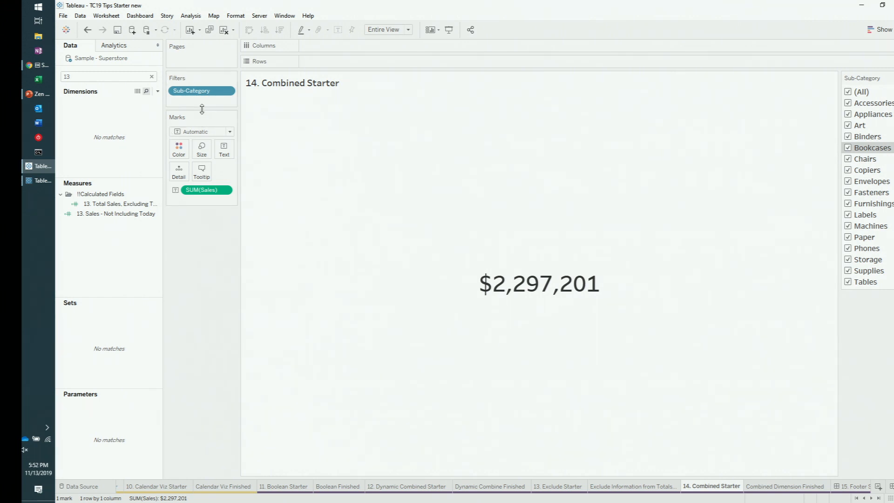
pyautogui.moveTo(202, 92); pyautogui.dragTo(227, 153)
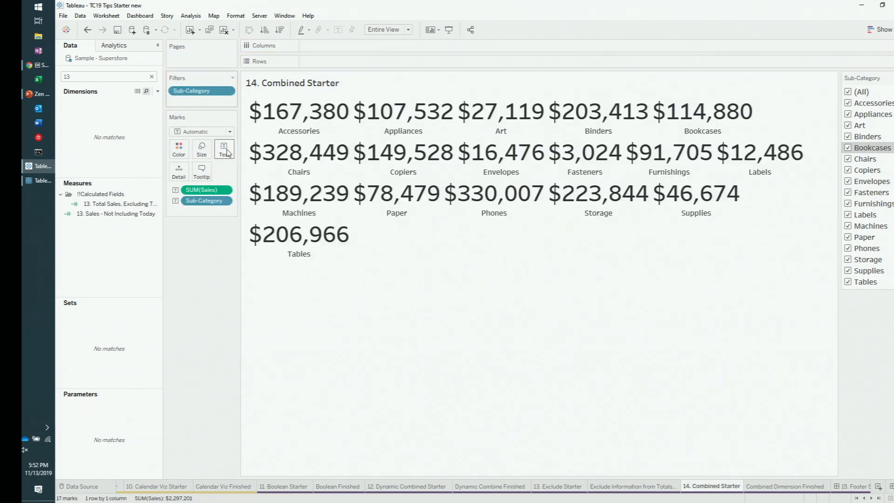
pyautogui.click(87, 29)
# Search the fields for "sub", try adding Sub-Category to the sales text as ATTR(Sub-Category), and undo it
pyautogui.doubleClick(138, 76)
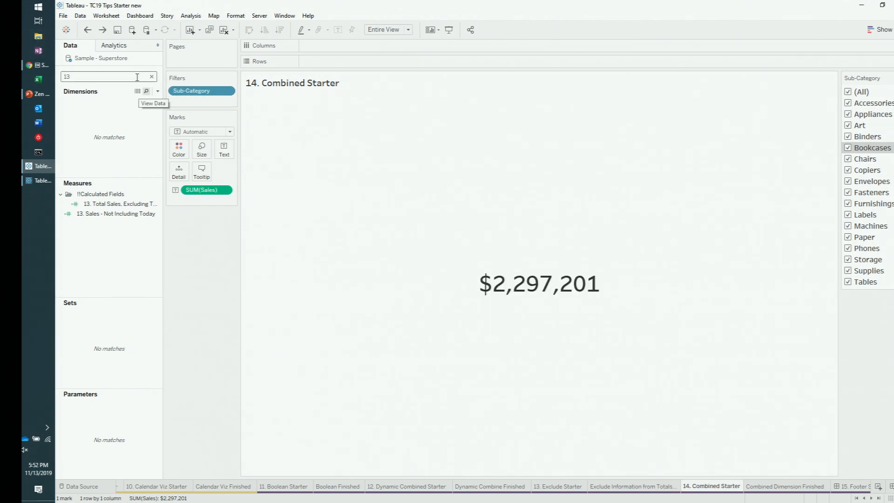
pyautogui.write('sub')
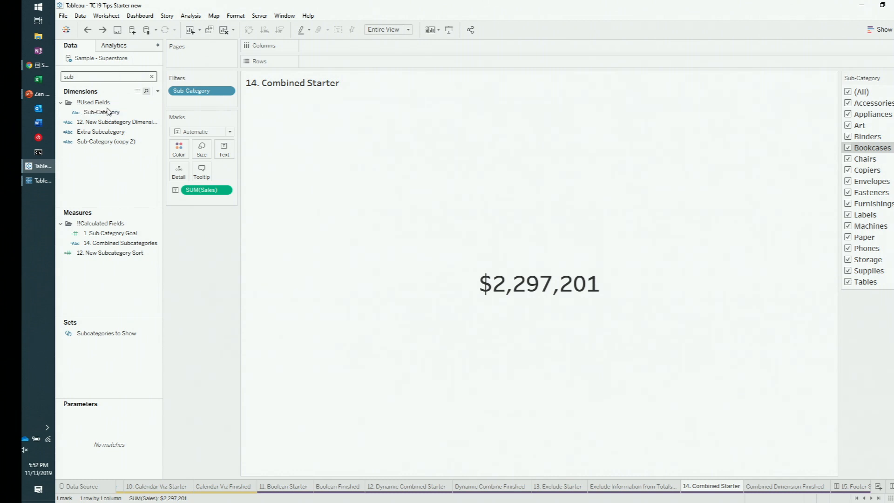
pyautogui.moveTo(101, 112); pyautogui.dragTo(222, 153)
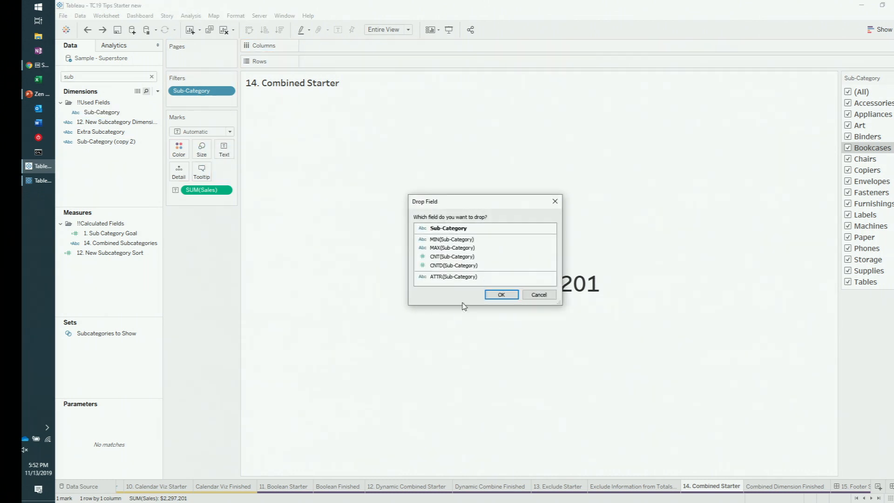
pyautogui.click(461, 277)
pyautogui.click(501, 295)
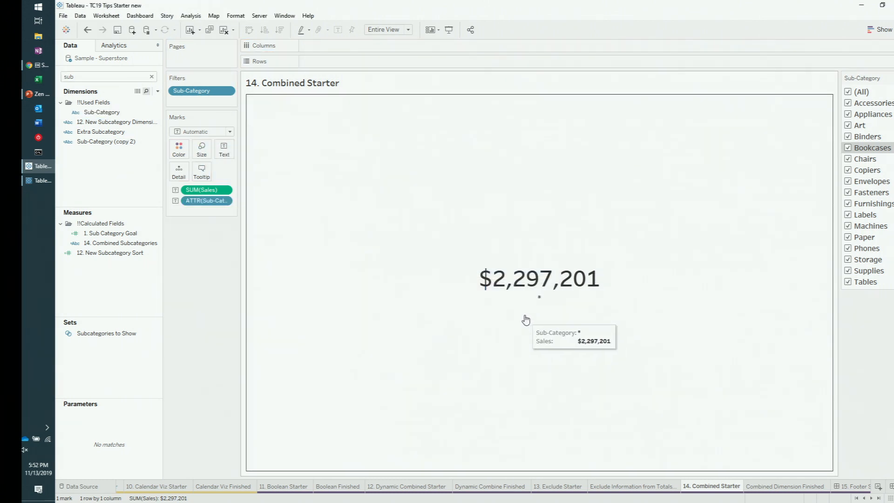
pyautogui.click(88, 31)
# Search the fields for "14", review the formula of 14. Combined Subcategories with enlarged text, and add the field to the sales text
pyautogui.doubleClick(86, 75)
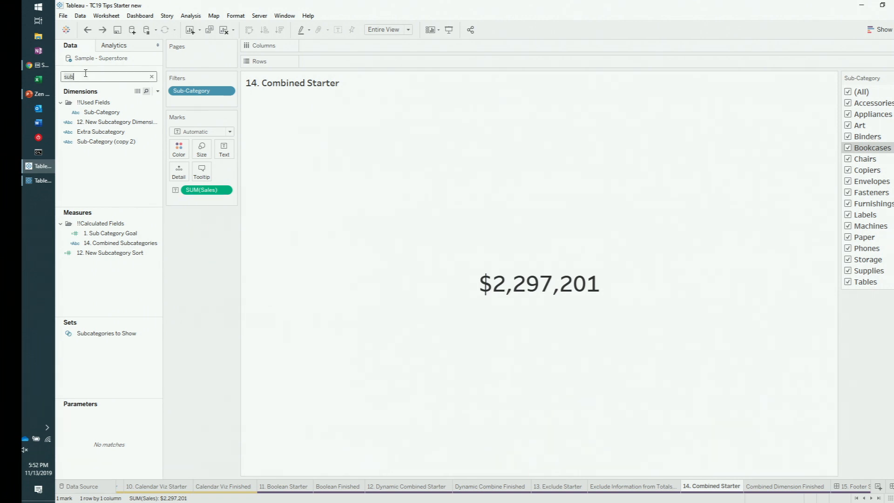
pyautogui.press('BackSpace')
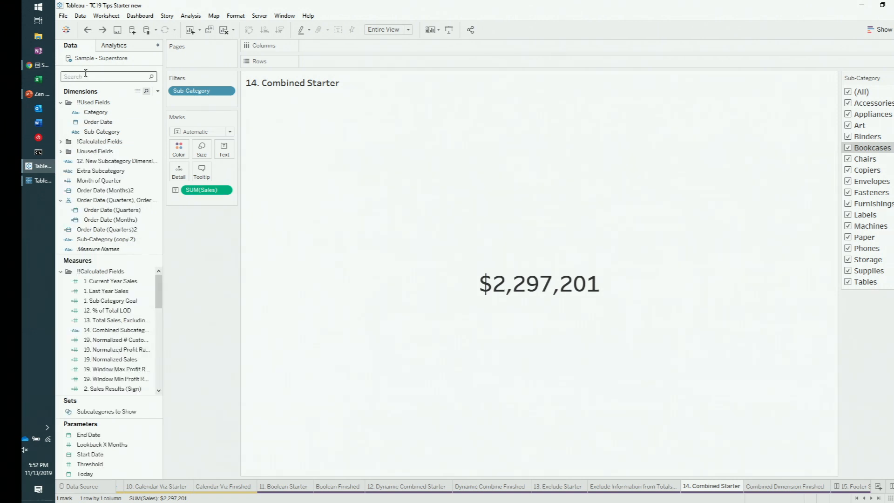
pyautogui.write('14')
pyautogui.rightClick(109, 206)
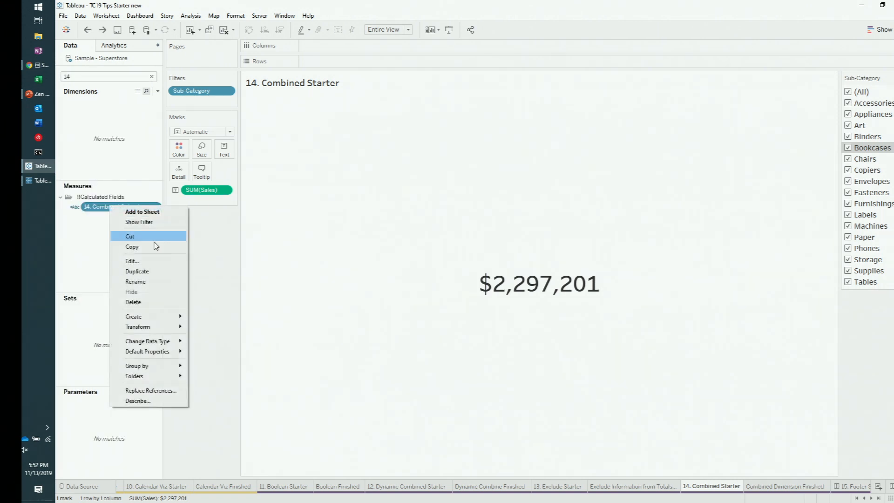
pyautogui.click(155, 259)
pyautogui.keyDown('ctrl'); pyautogui.scroll(4, 546, 271); pyautogui.keyUp('ctrl')
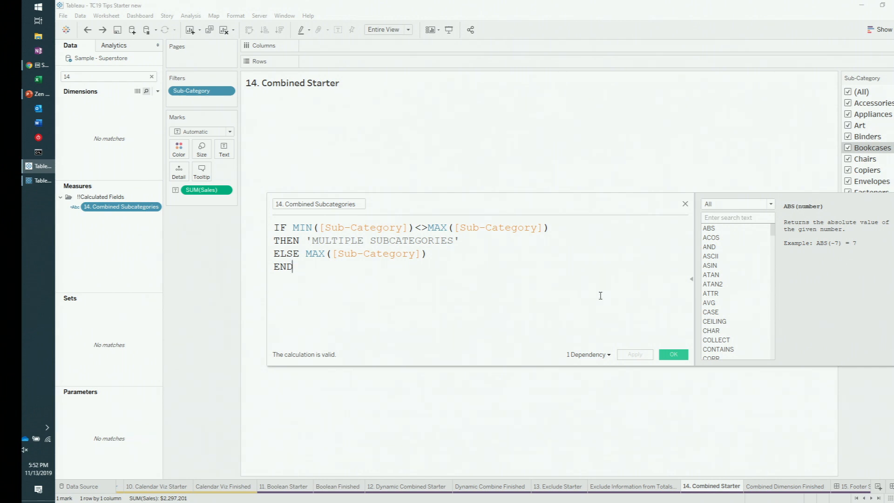
pyautogui.click(679, 355)
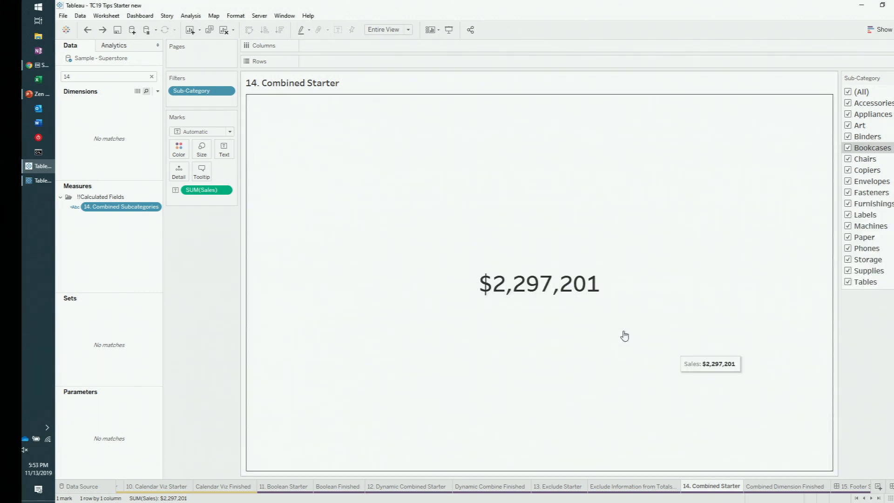
pyautogui.moveTo(117, 207); pyautogui.dragTo(207, 198)
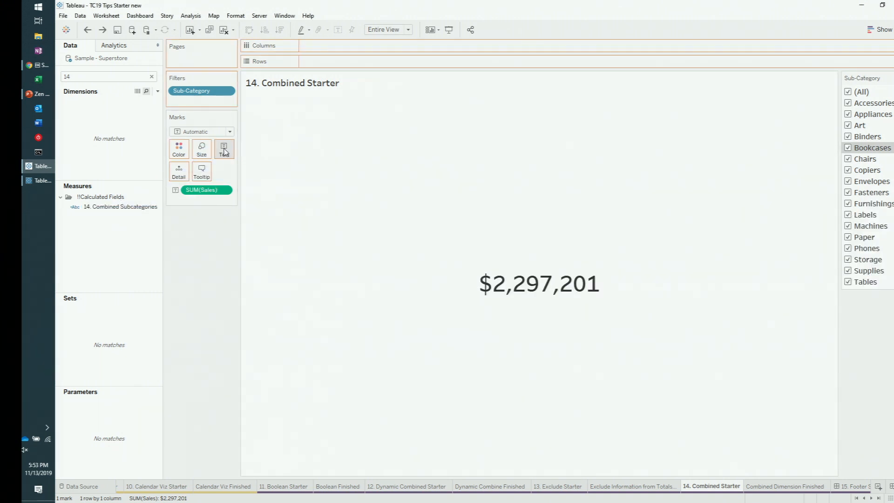
# Filter the sales text to only the Accessories, Appliances and Art subcategories
pyautogui.click(849, 93)
pyautogui.click(848, 103)
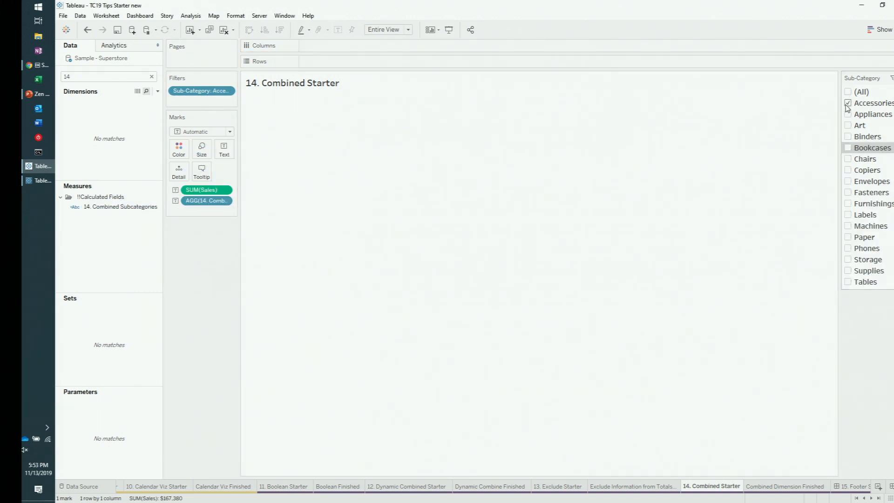
pyautogui.click(848, 115)
pyautogui.click(848, 125)
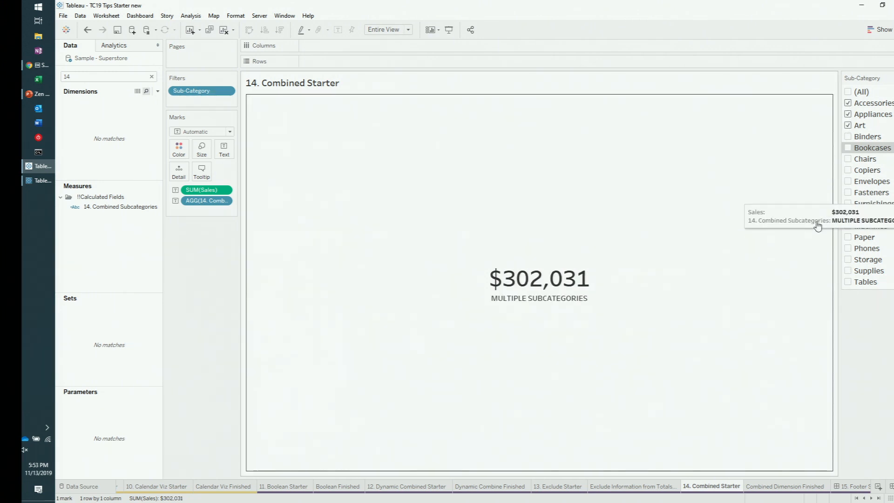
# Look at the 15. Footer Starter Dash dashboard and open the 15. Footer Starter sheet
pyautogui.click(856, 486)
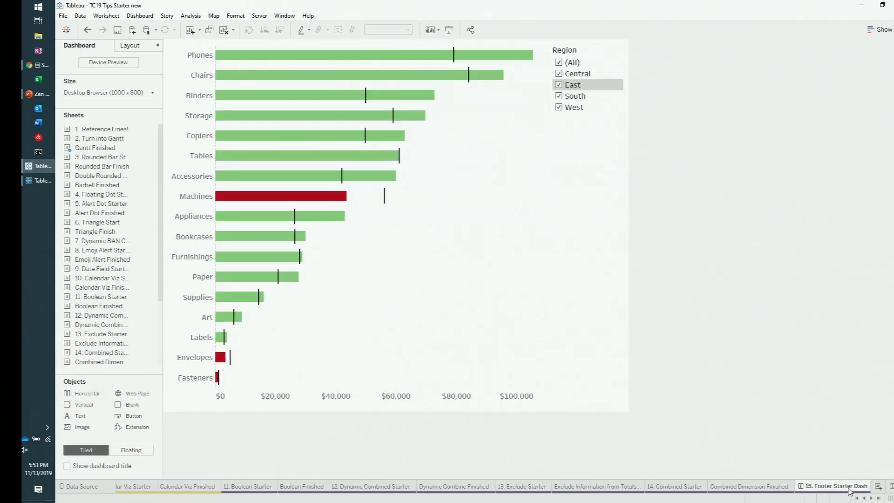
pyautogui.click(873, 498)
pyautogui.click(872, 498)
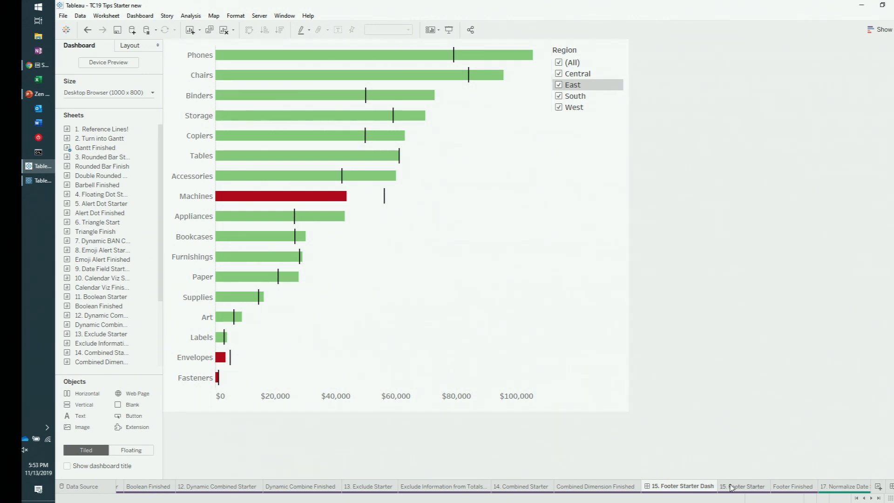
pyautogui.click(747, 487)
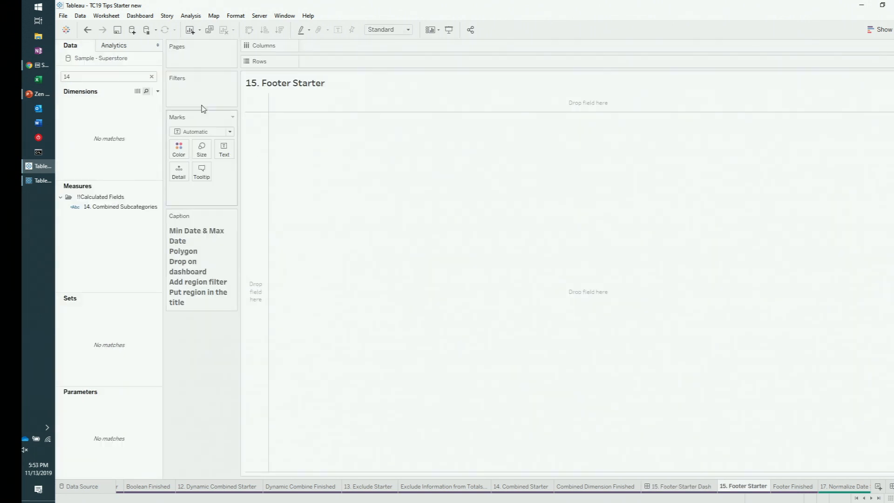
# Search the fields for "or" and add Order Date to the sheet's text as MIN(Order Date)
pyautogui.press('BackSpace')
pyautogui.press('BackSpace')
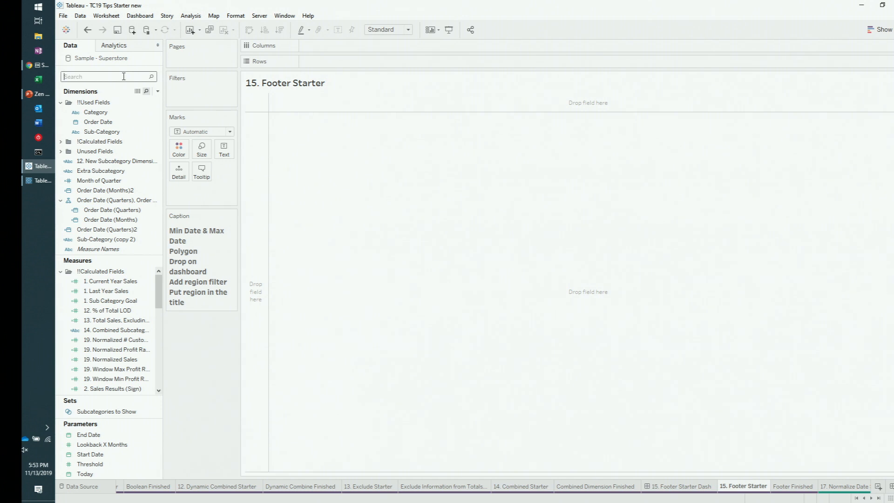
pyautogui.write('or')
pyautogui.click(116, 123)
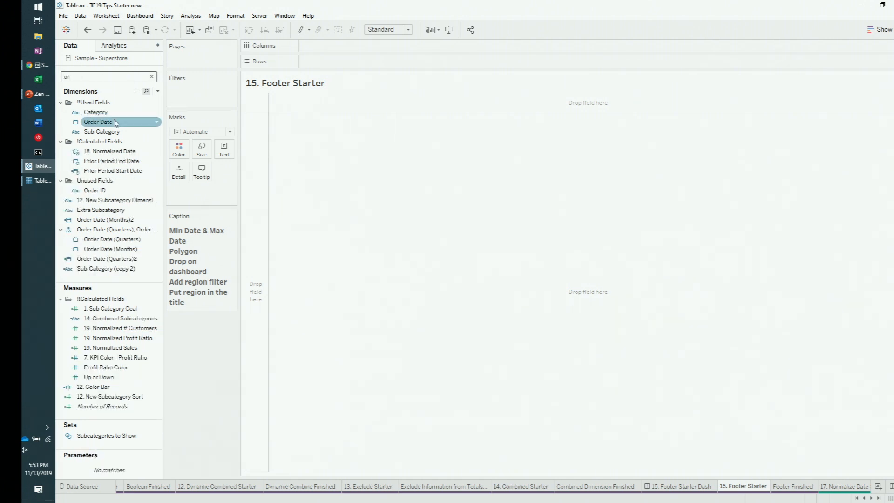
pyautogui.moveTo(114, 125); pyautogui.dragTo(222, 151)
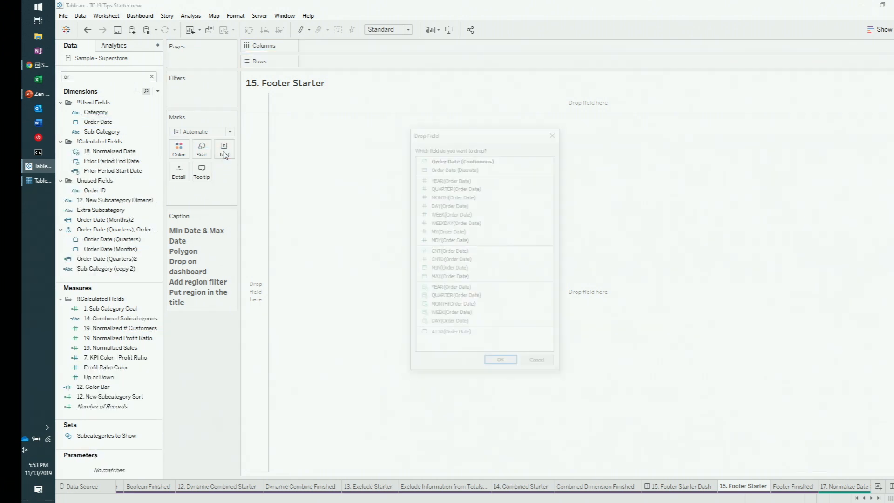
pyautogui.click(456, 269)
pyautogui.click(501, 363)
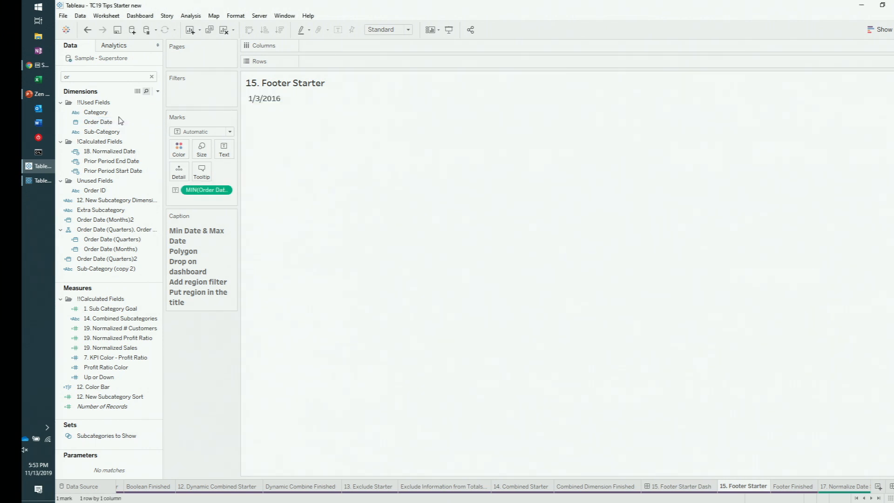
# Add Order Date to the text as MAX(Order Date) and change the mark type to Polygon
pyautogui.moveTo(117, 123); pyautogui.dragTo(222, 151)
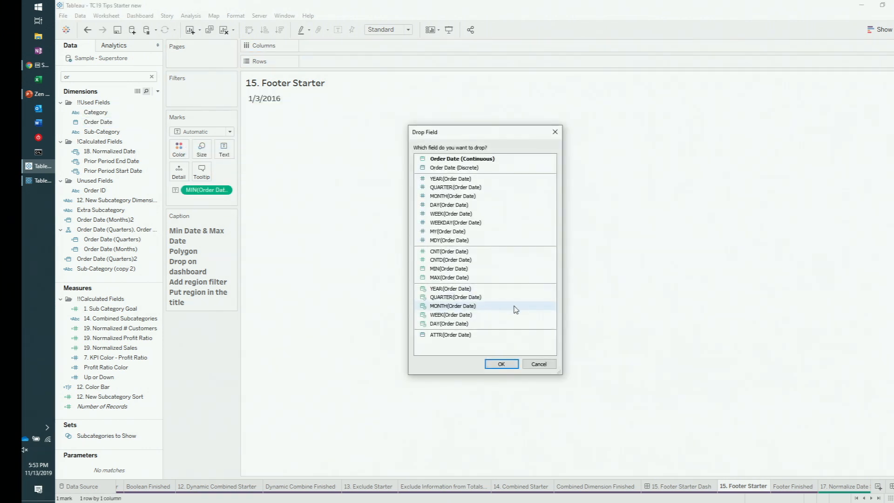
pyautogui.click(472, 277)
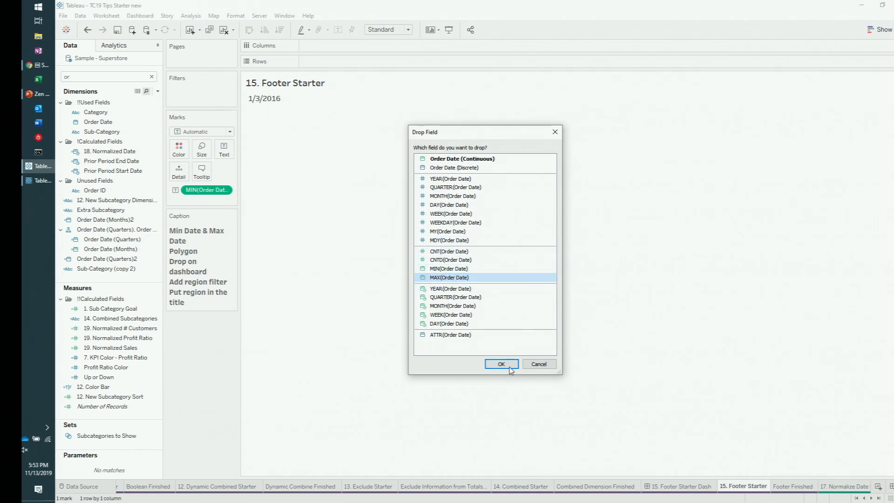
pyautogui.click(504, 364)
pyautogui.click(210, 132)
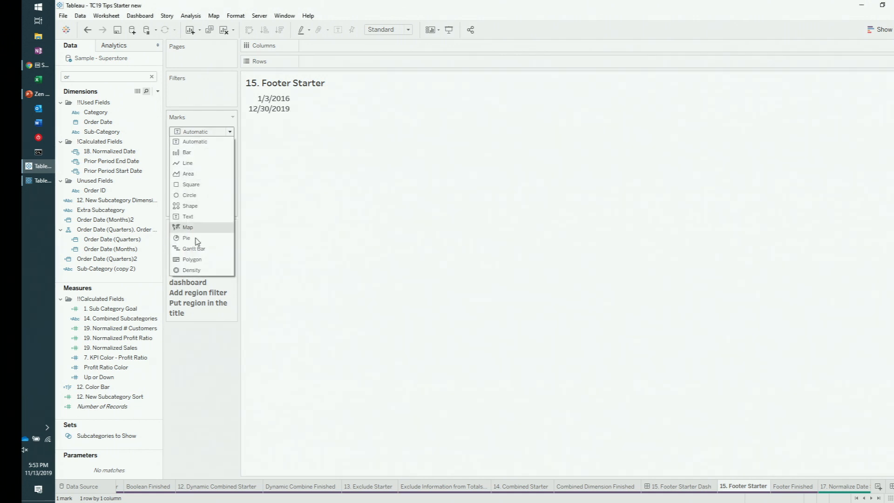
pyautogui.click(191, 260)
# Replace the sheet name in the 15. Footer Starter title with the text "data between"
pyautogui.doubleClick(278, 84)
pyautogui.hotkey('ctrl', 'a')
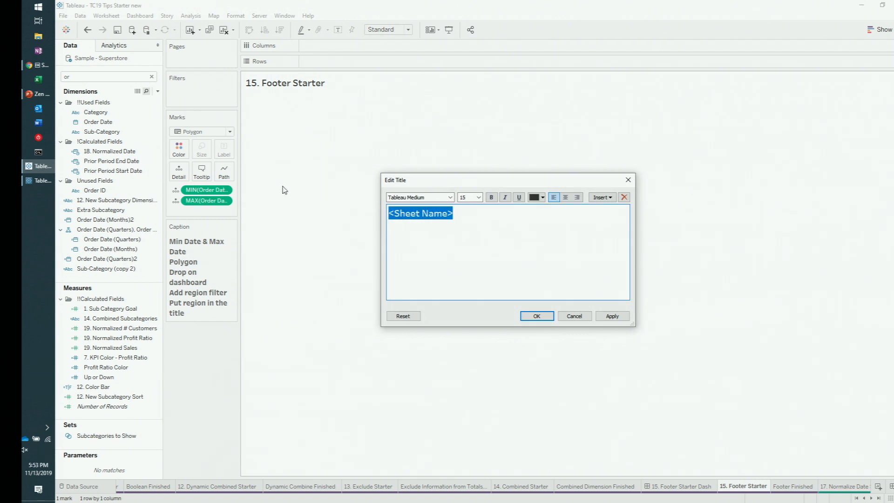
pyautogui.write('d')
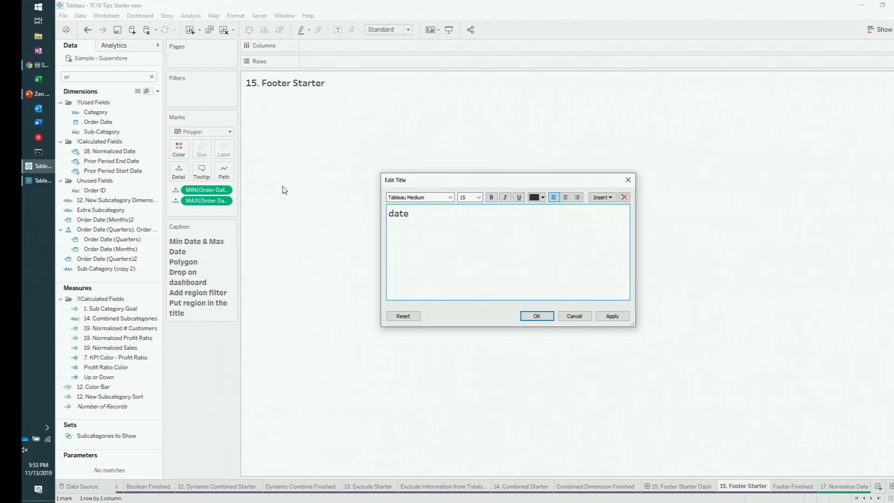
pyautogui.write('ata bet')
pyautogui.press('BackSpace')
pyautogui.write('etween')
# Append the fields <MIN(Order Date)> - <MAX(Order Date)> to the sheet title and apply it
pyautogui.click(602, 197)
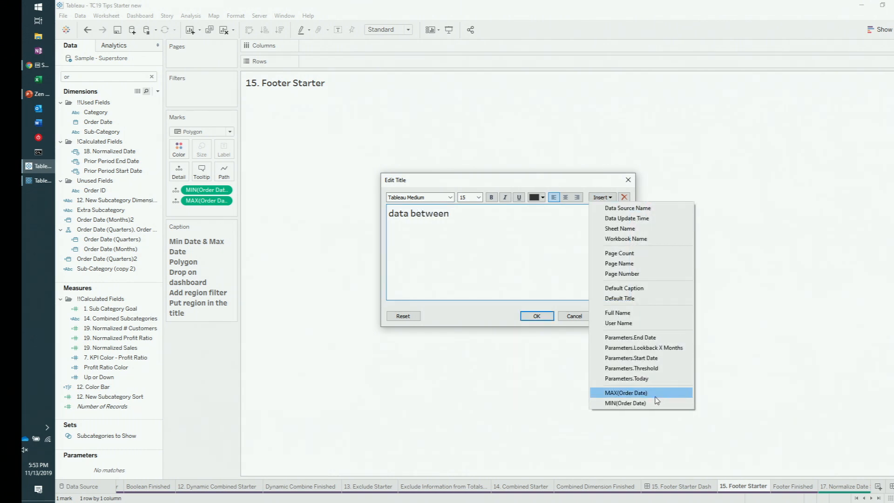
pyautogui.click(654, 403)
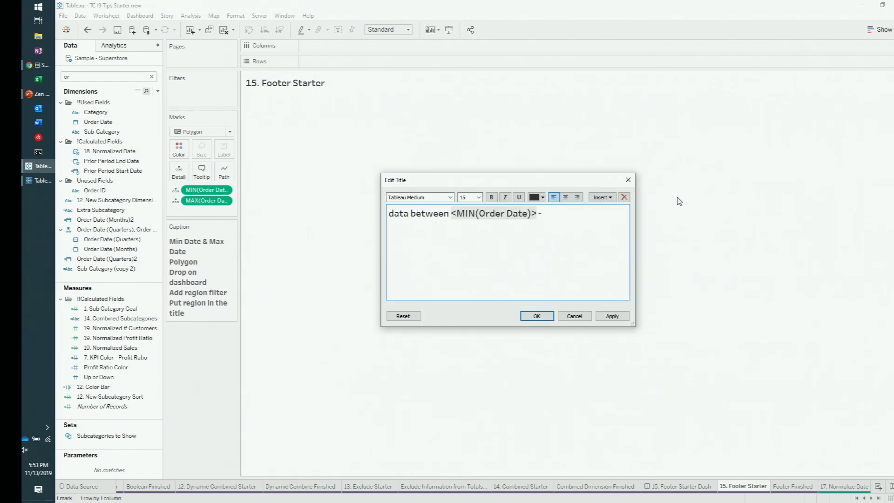
pyautogui.write('-')
pyautogui.click(602, 197)
pyautogui.click(656, 392)
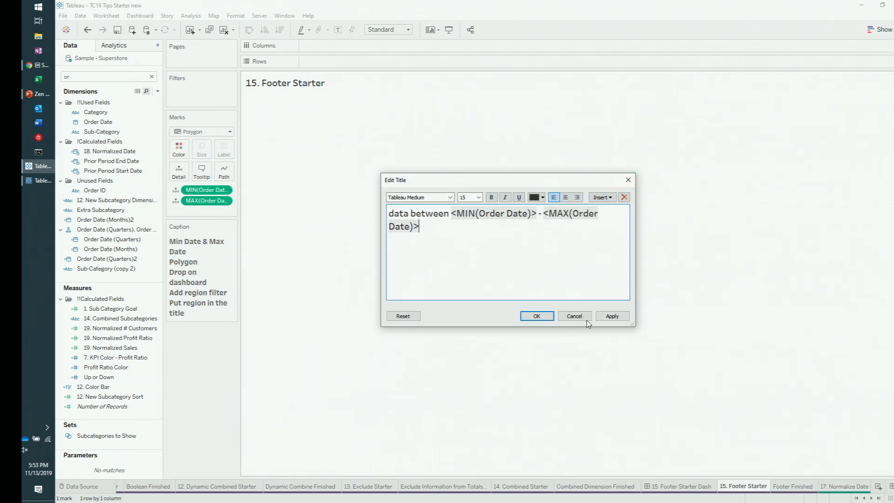
pyautogui.click(611, 316)
pyautogui.click(536, 315)
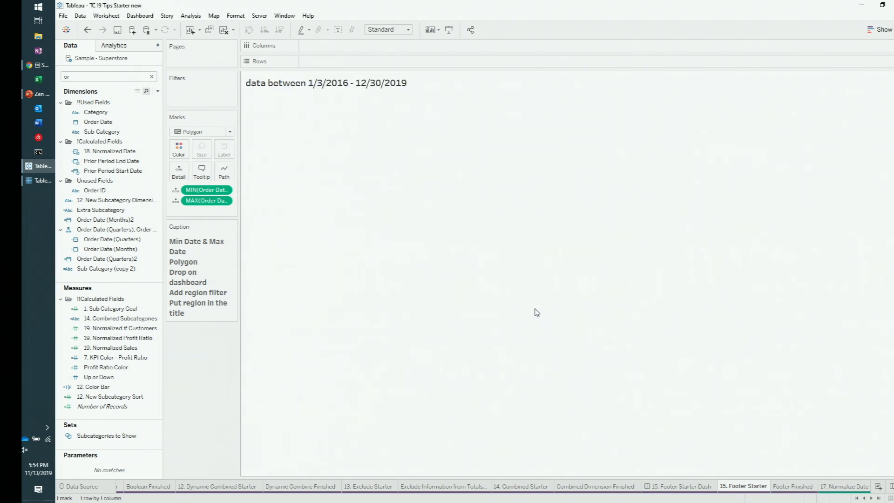
# Place the 15. Footer Starter sheet below the bar chart on 15. Footer Starter Dash, fit it to Entire View and shrink it to a one-line footer
pyautogui.click(682, 487)
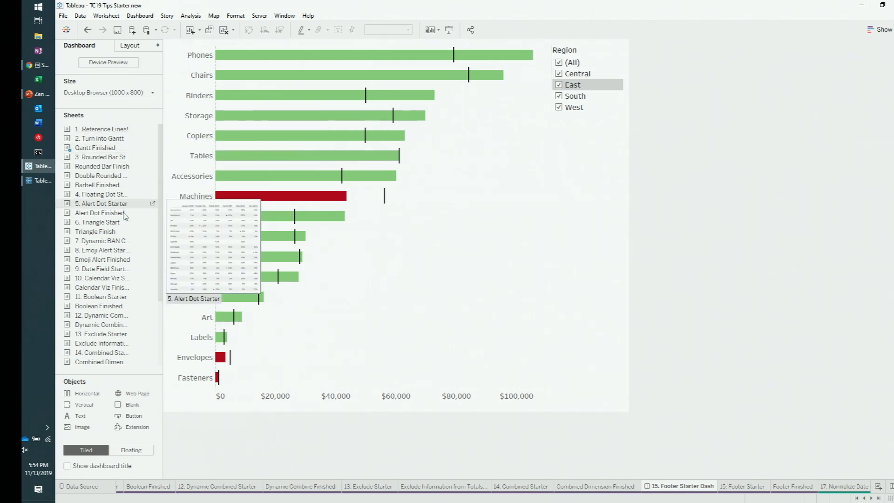
pyautogui.scroll(-3, 112, 279)
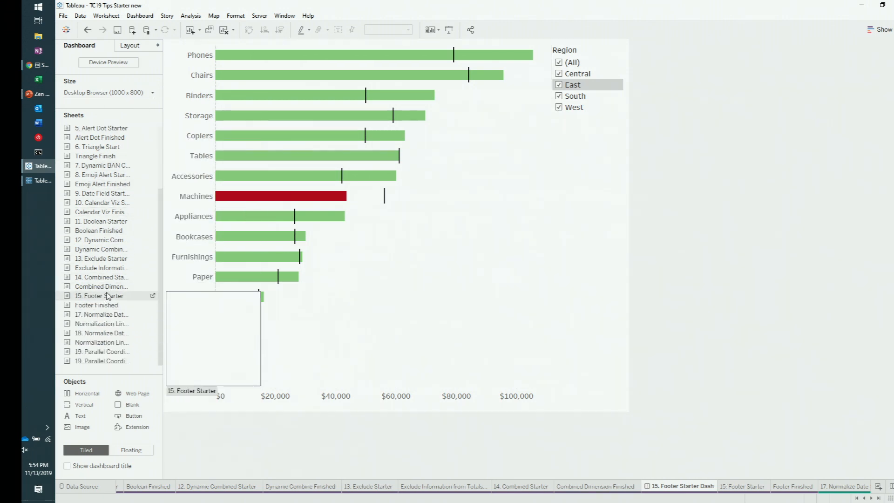
pyautogui.moveTo(107, 296); pyautogui.dragTo(363, 349)
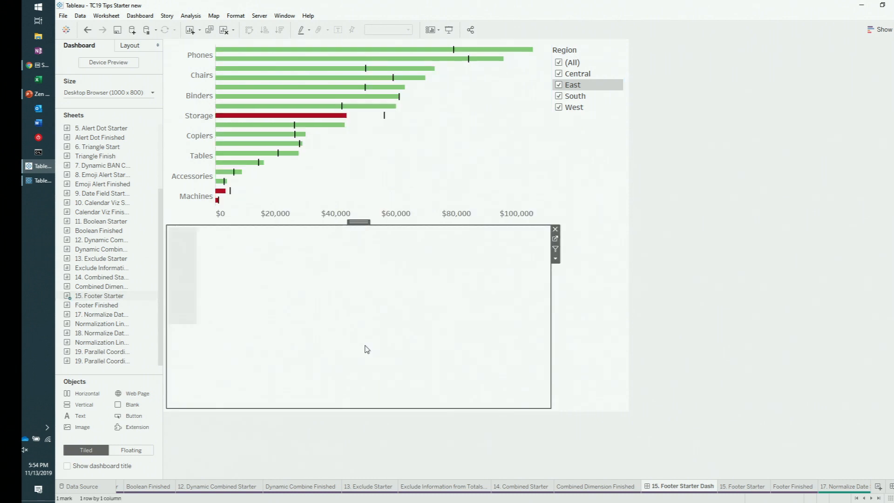
pyautogui.click(403, 29)
pyautogui.click(393, 63)
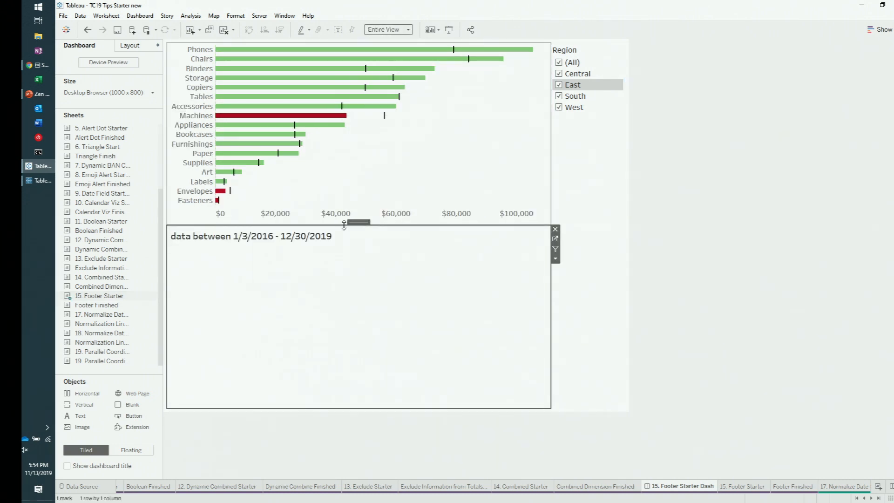
pyautogui.moveTo(344, 225); pyautogui.dragTo(348, 384)
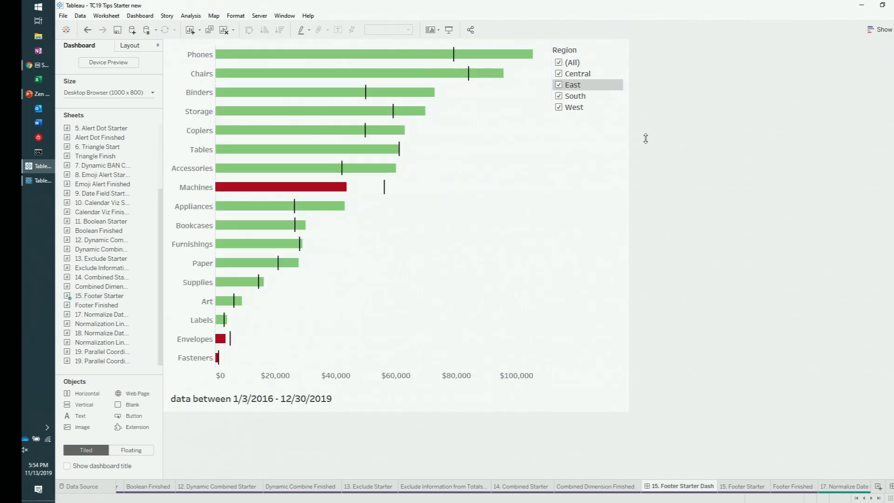
# Apply the dashboard's Region filter to the 15. Footer Starter worksheet as well
pyautogui.click(600, 114)
pyautogui.click(630, 66)
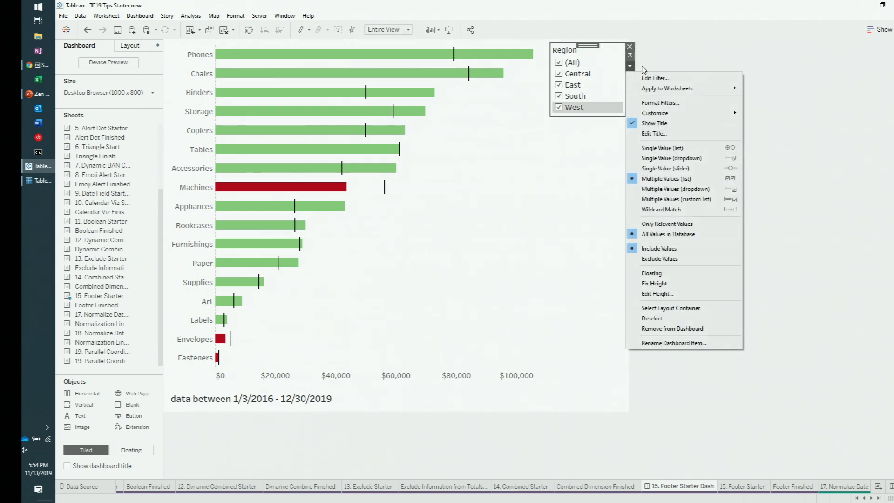
pyautogui.moveTo(726, 88)
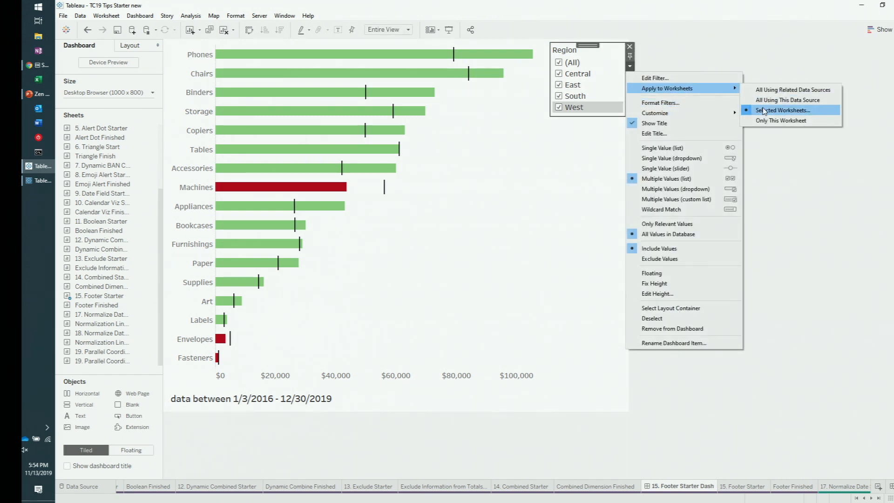
pyautogui.click(764, 110)
pyautogui.click(372, 211)
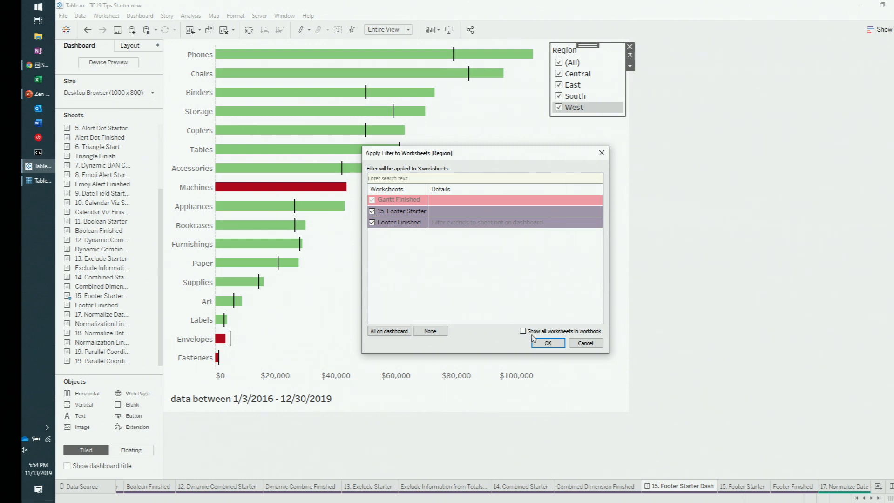
pyautogui.click(545, 343)
# Insert "Region: <Region>" in front of "data between" in the footer's title and apply it
pyautogui.click(290, 403)
pyautogui.doubleClick(290, 403)
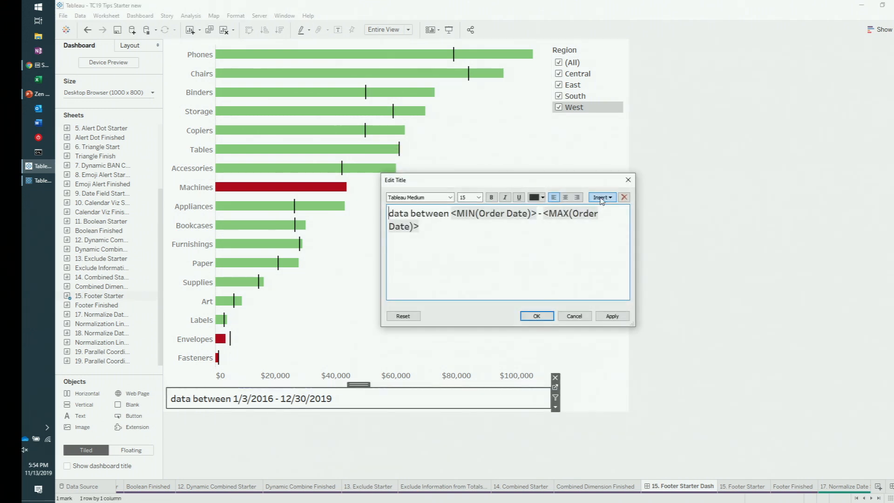
pyautogui.write('Region:')
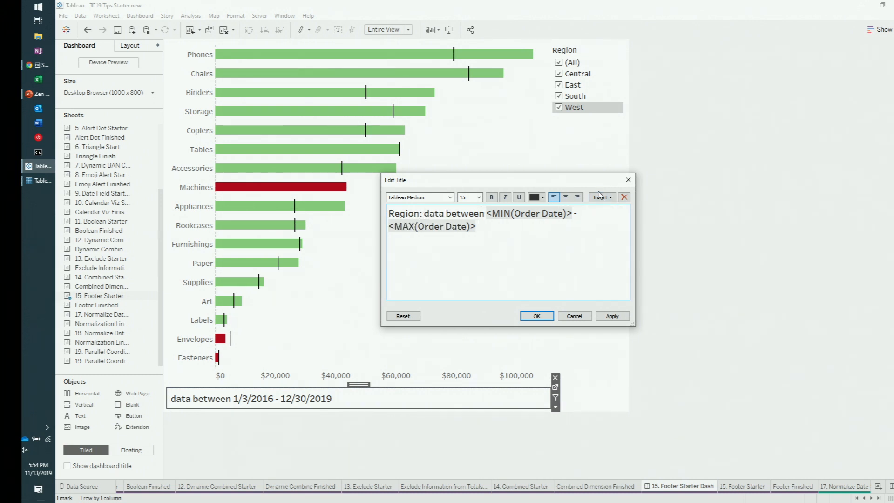
pyautogui.click(599, 195)
pyautogui.click(636, 415)
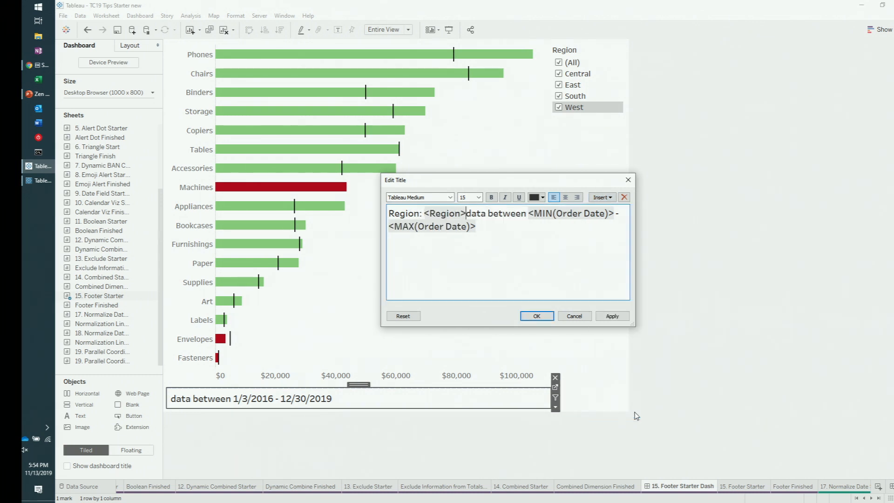
pyautogui.click(614, 316)
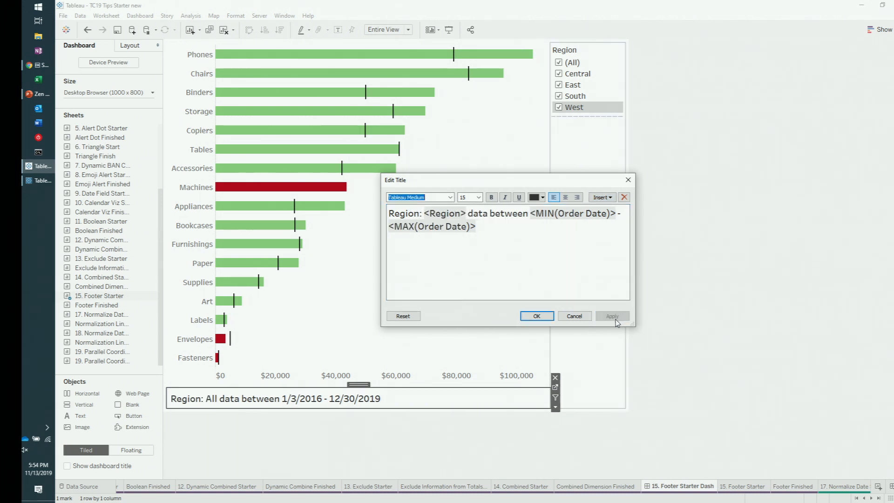
pyautogui.click(537, 316)
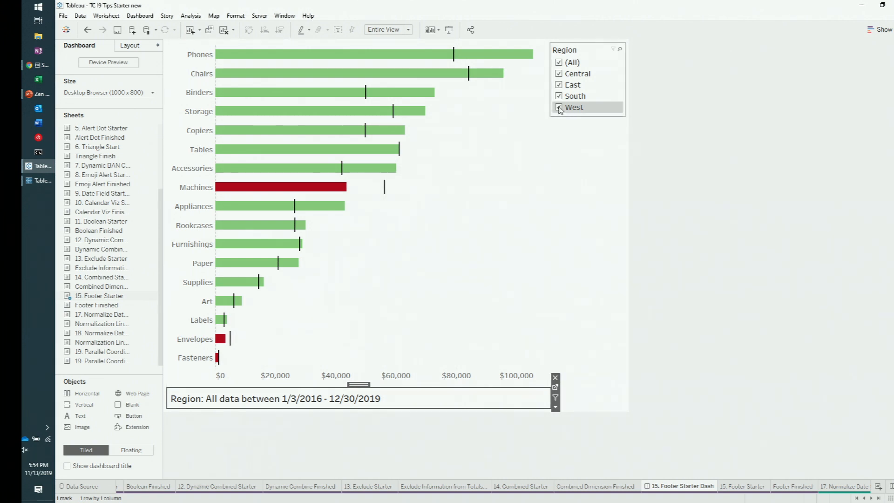
# Test the footer by excluding West and South in the Region filter and including both regions again
pyautogui.click(559, 108)
pyautogui.click(559, 97)
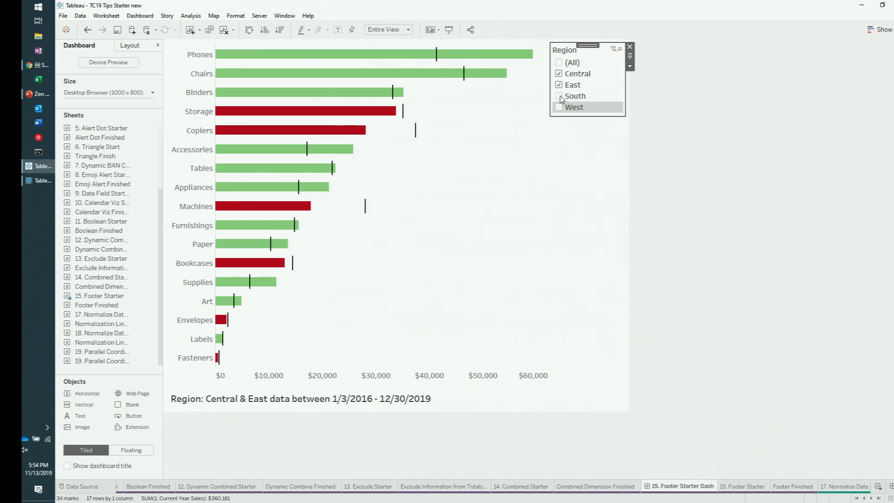
pyautogui.click(560, 96)
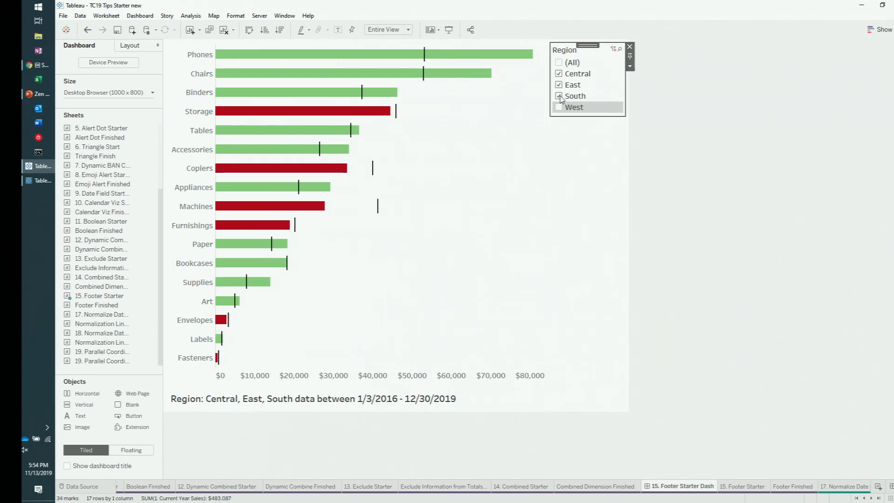
pyautogui.click(559, 107)
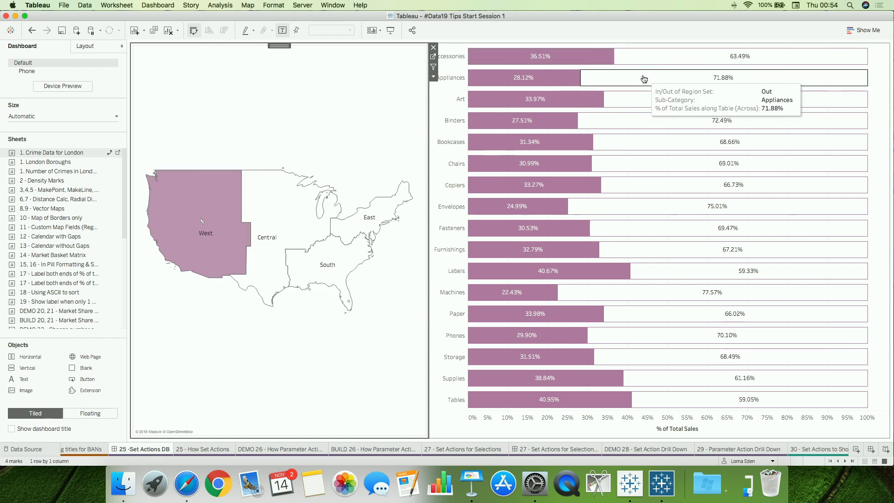
# Select the Central region on the map of 25 -Set Actions DB to show its share of sales by sub-category
pyautogui.click(286, 223)
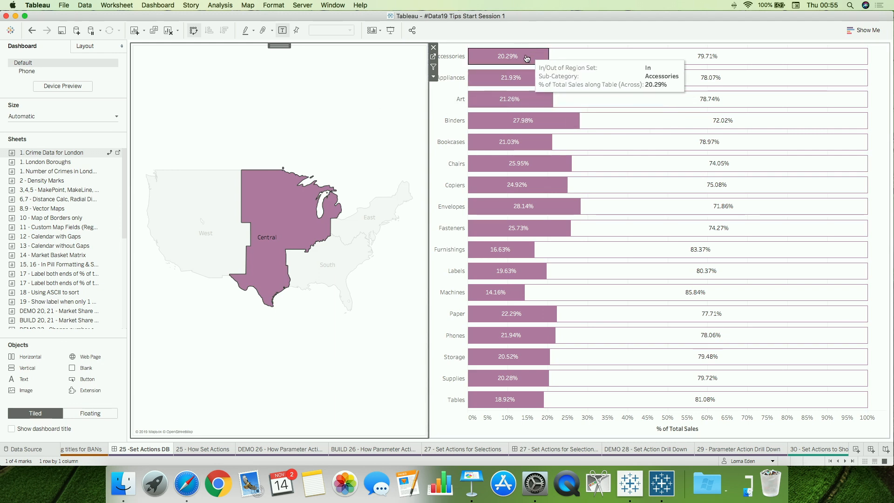
# Select the West region on the map and open the 25 - How Set Actions worksheet
pyautogui.click(226, 216)
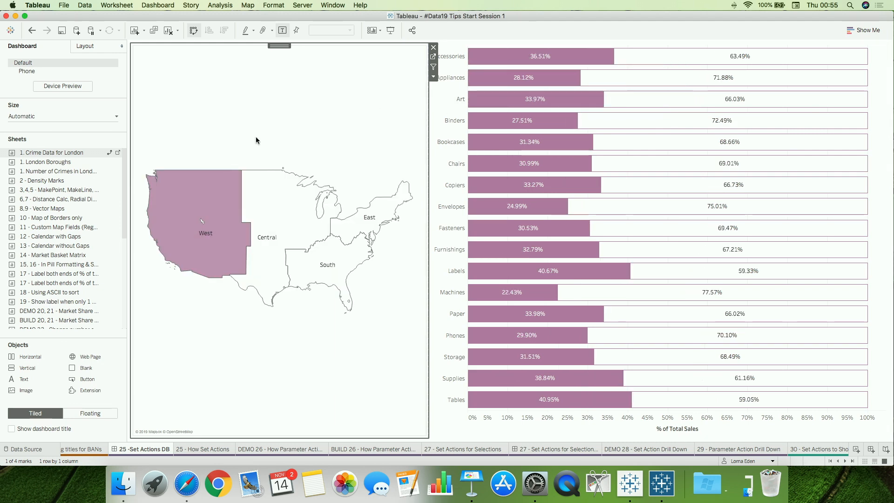
pyautogui.click(201, 449)
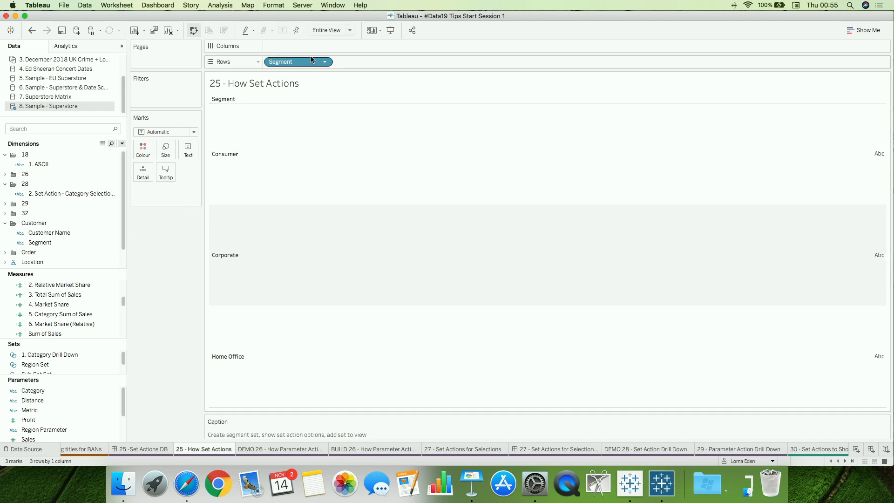
# Create a set from Segment containing only Home Office and show its In/Out status as text in the view
pyautogui.click(52, 243)
pyautogui.rightClick(53, 248)
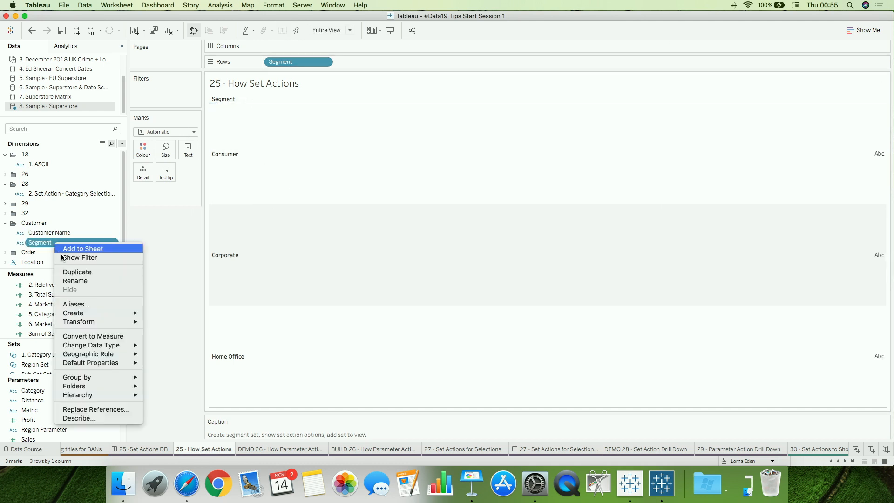
pyautogui.moveTo(105, 316)
pyautogui.click(159, 332)
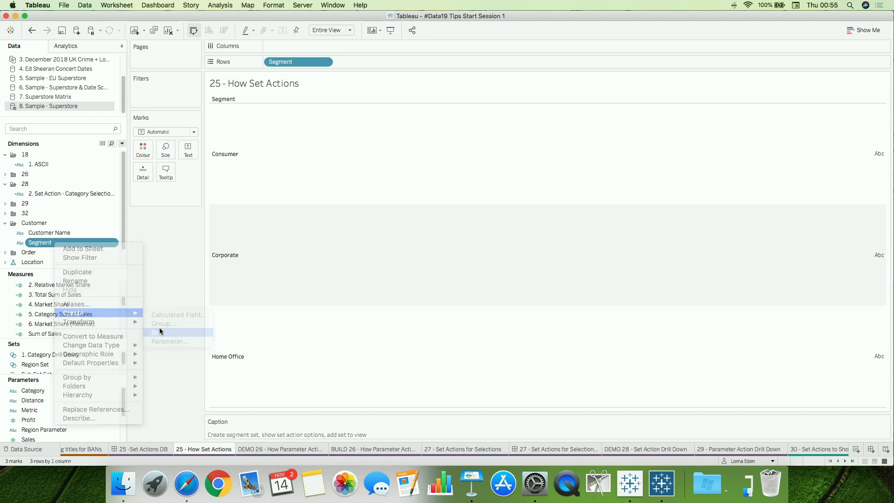
pyautogui.click(336, 190)
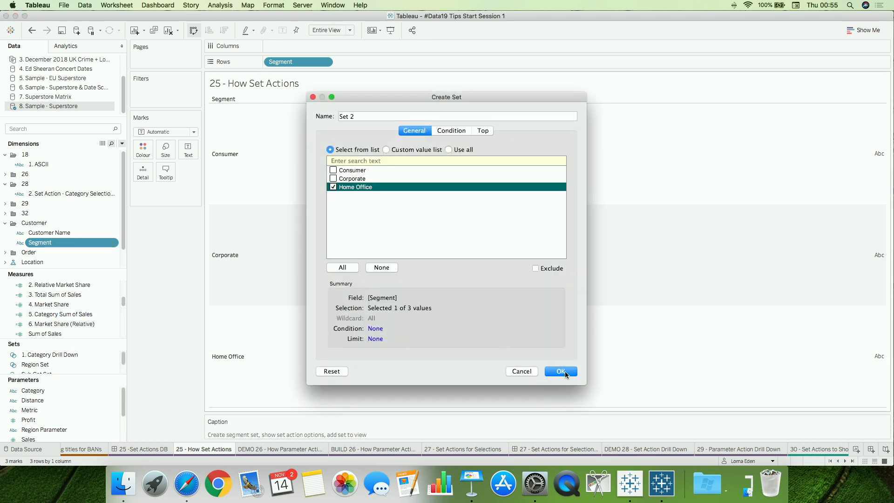
pyautogui.click(561, 371)
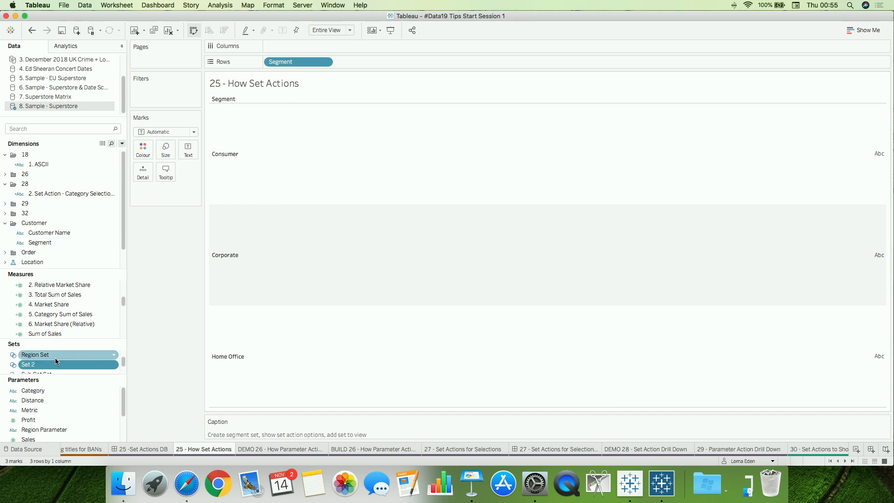
pyautogui.moveTo(50, 366); pyautogui.dragTo(192, 150)
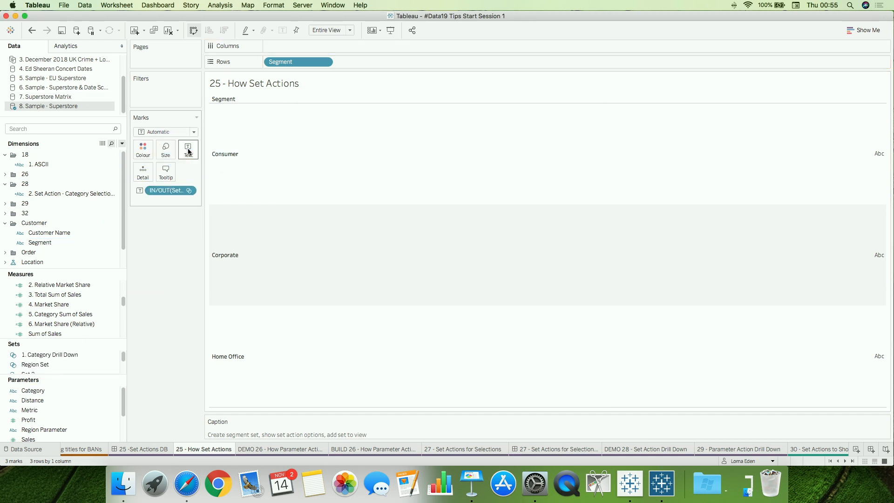
pyautogui.moveTo(856, 367)
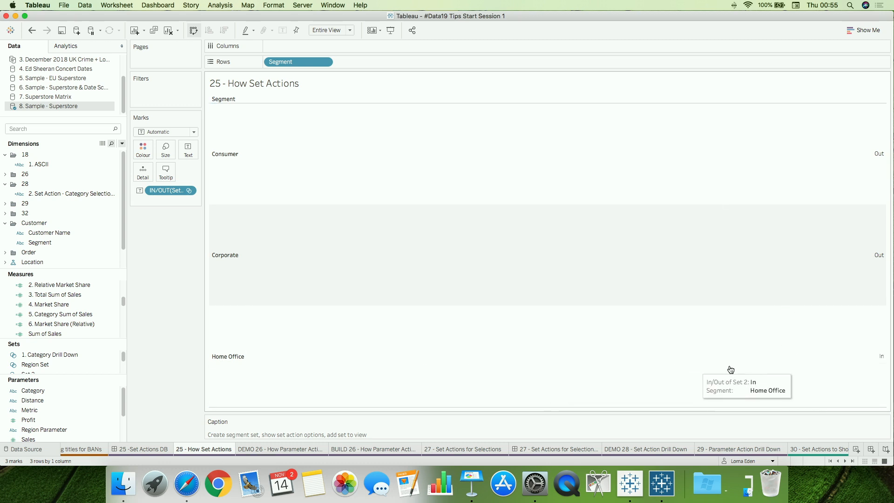
# Add a change set values action on this worksheet that targets Set 2 and keeps the set values when the selection is cleared
pyautogui.click(117, 6)
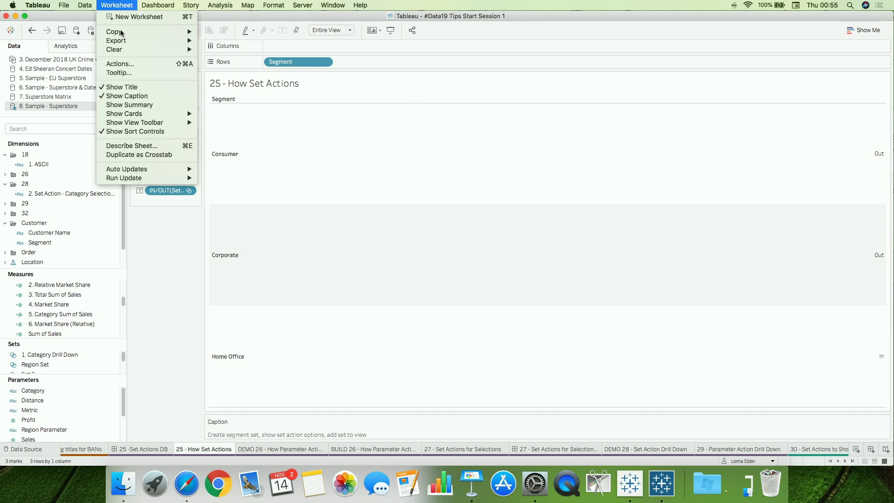
pyautogui.click(157, 65)
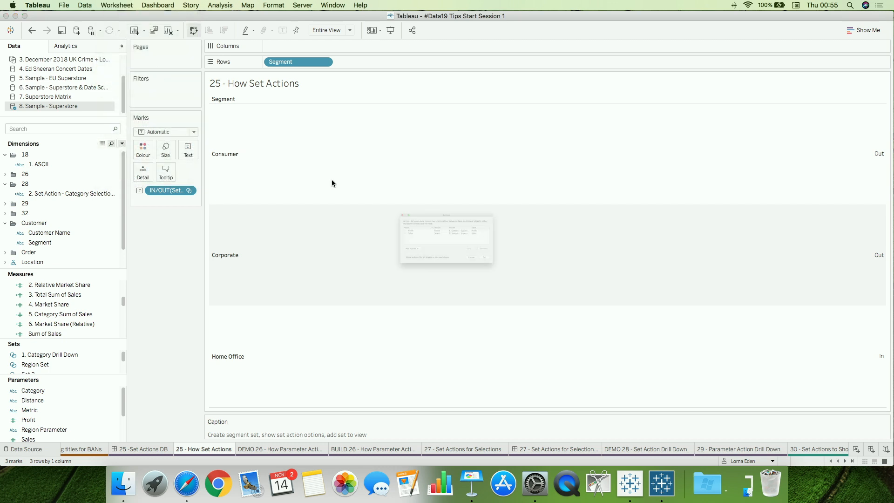
pyautogui.click(360, 270)
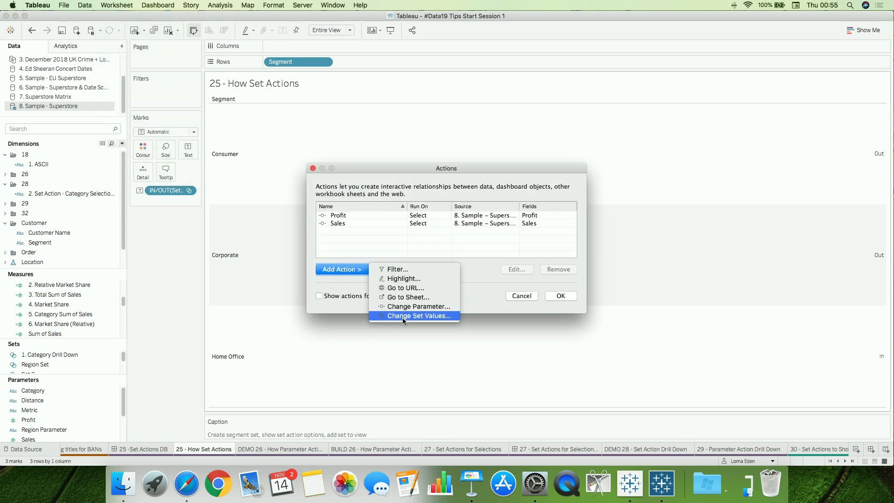
pyautogui.click(400, 320)
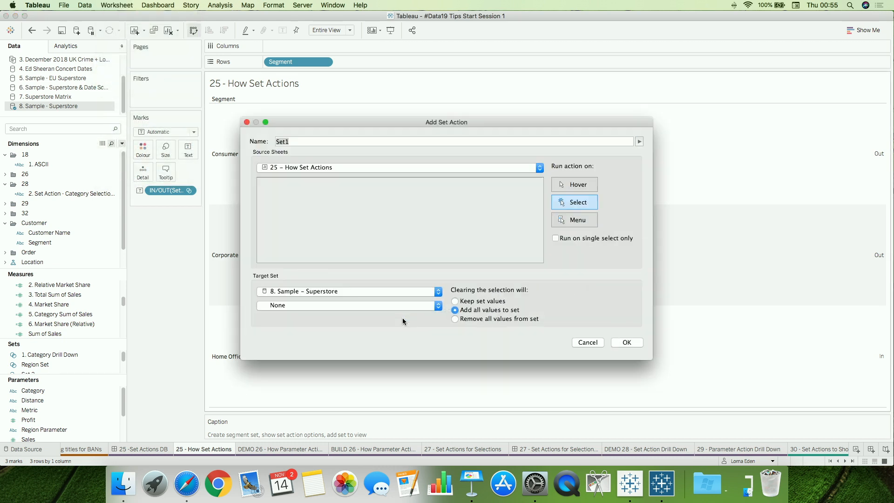
pyautogui.click(332, 306)
pyautogui.click(313, 336)
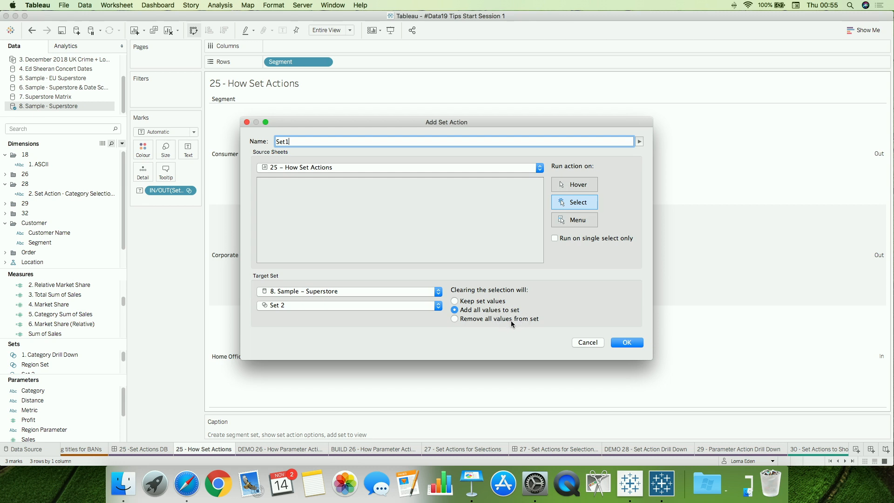
pyautogui.click(455, 301)
pyautogui.click(627, 343)
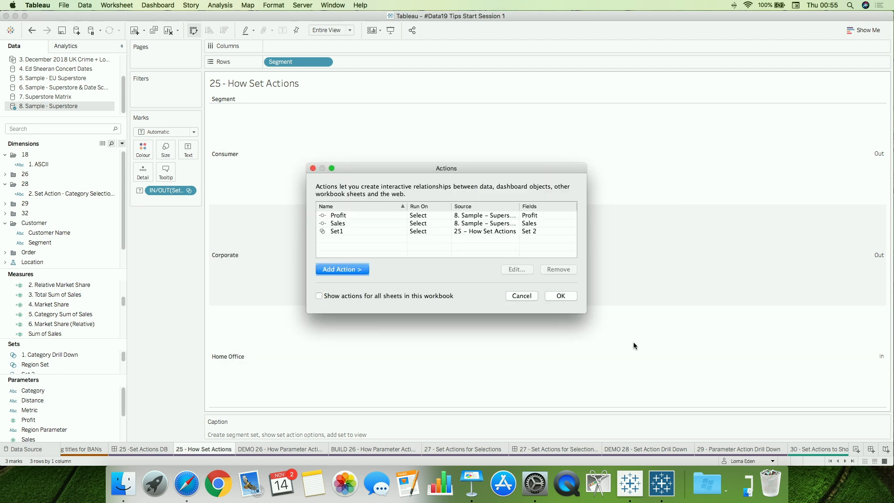
pyautogui.click(563, 296)
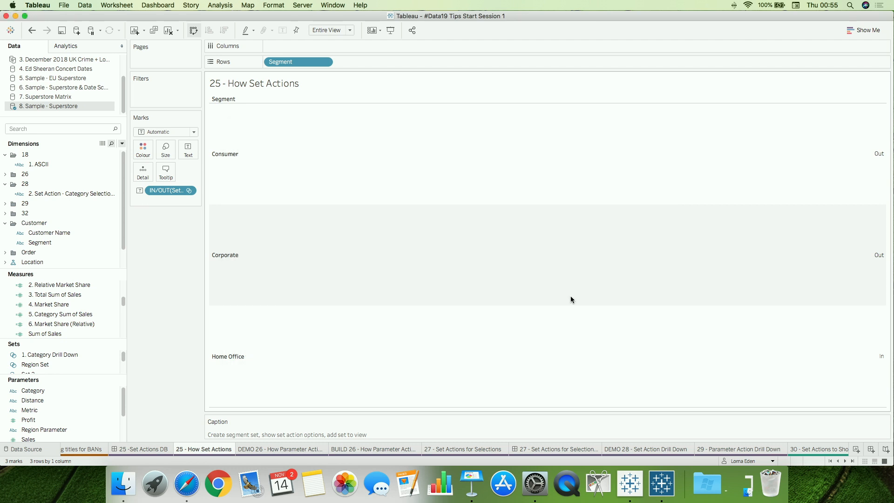
# Test the set action by selecting the Consumer row and the Corporate row, and clear the selection
pyautogui.click(581, 133)
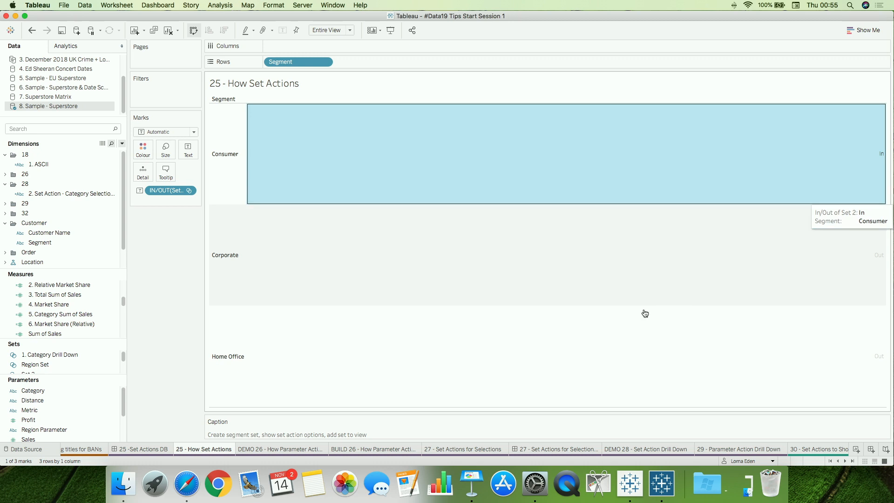
pyautogui.click(693, 252)
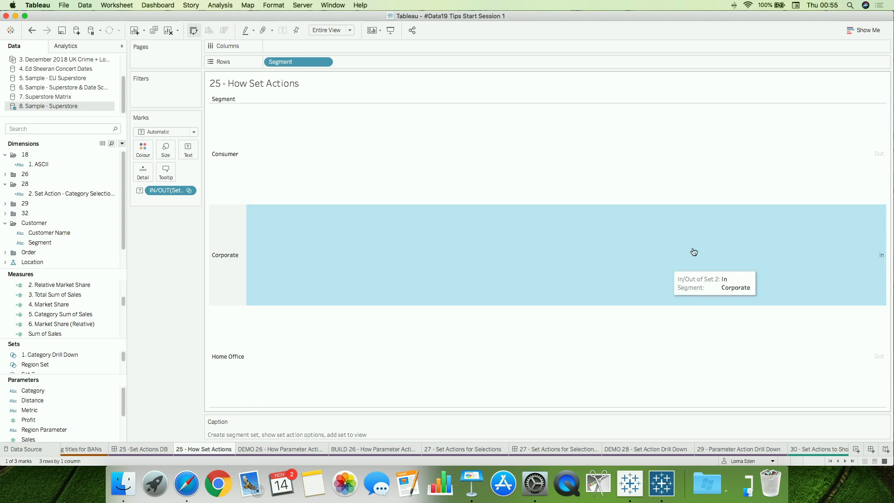
pyautogui.click(666, 273)
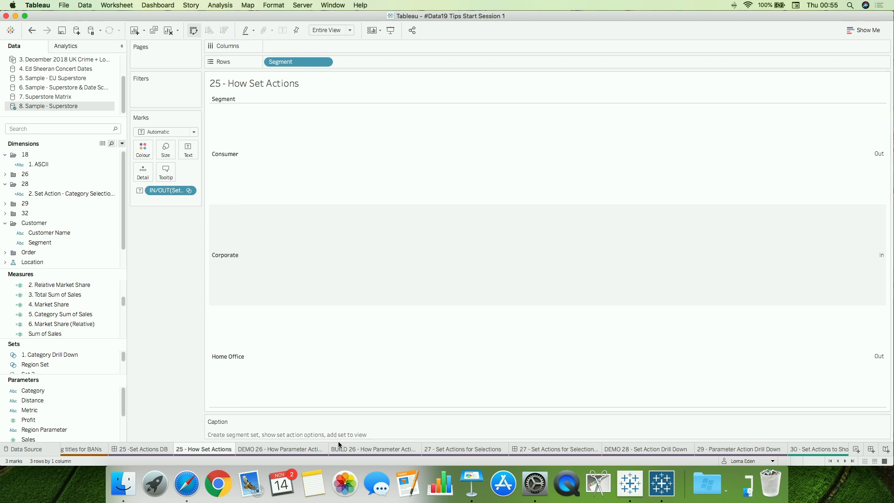
# Open the DEMO 26 - How Parameter Actions worksheet and select the Copiers bar to make it the highlighted sub-category
pyautogui.click(304, 451)
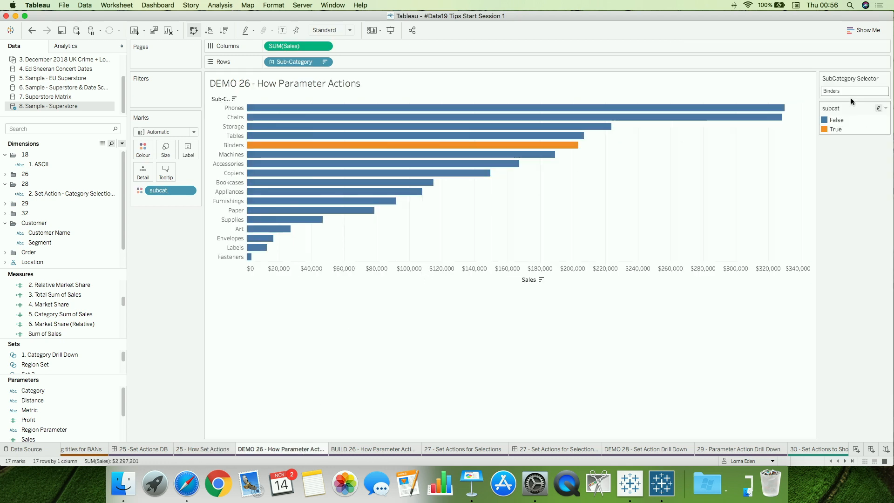
pyautogui.click(400, 174)
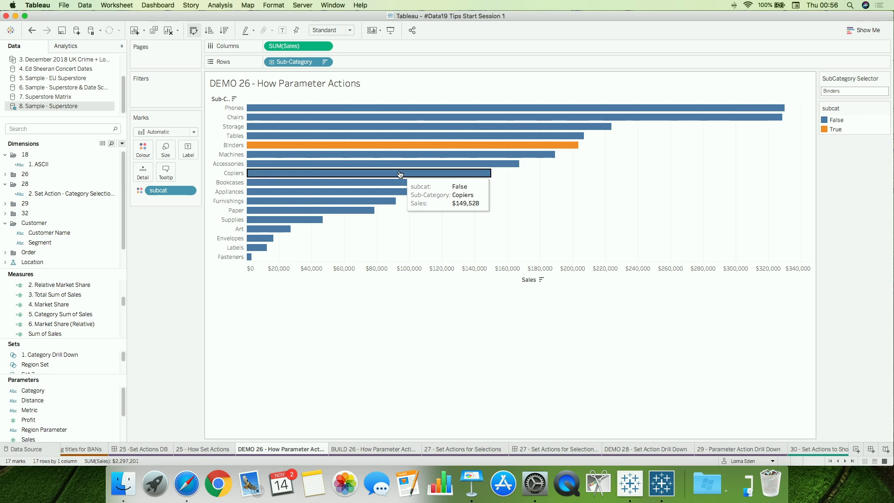
pyautogui.click(436, 177)
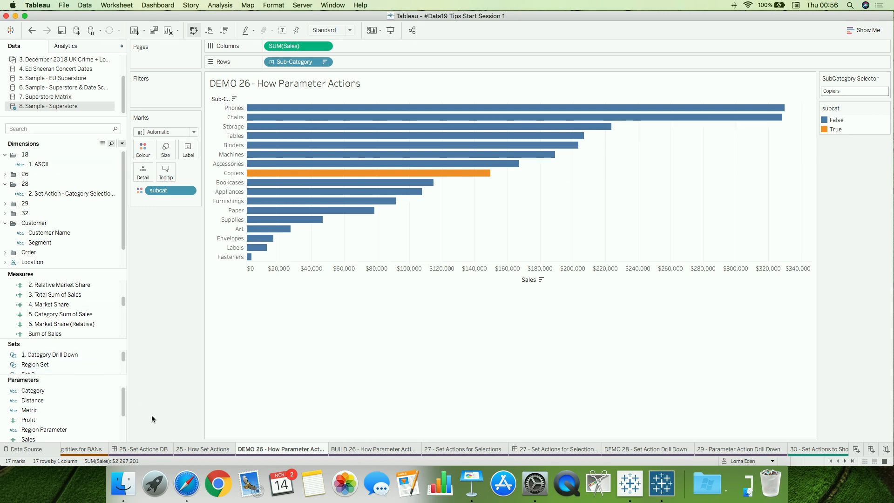
# Set up a trial change parameter action that passes Sub-Category to the SubCategory Selector parameter, and cancel out of it
pyautogui.click(124, 6)
pyautogui.click(140, 65)
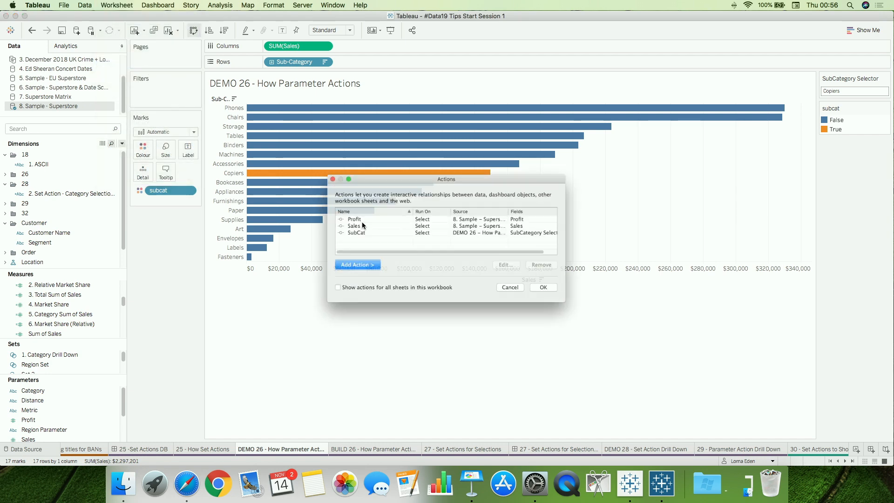
pyautogui.click(347, 271)
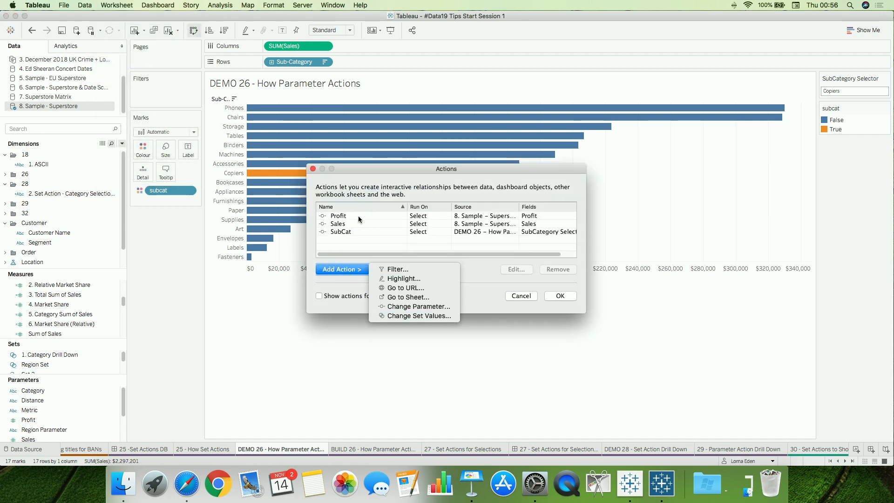
pyautogui.click(419, 307)
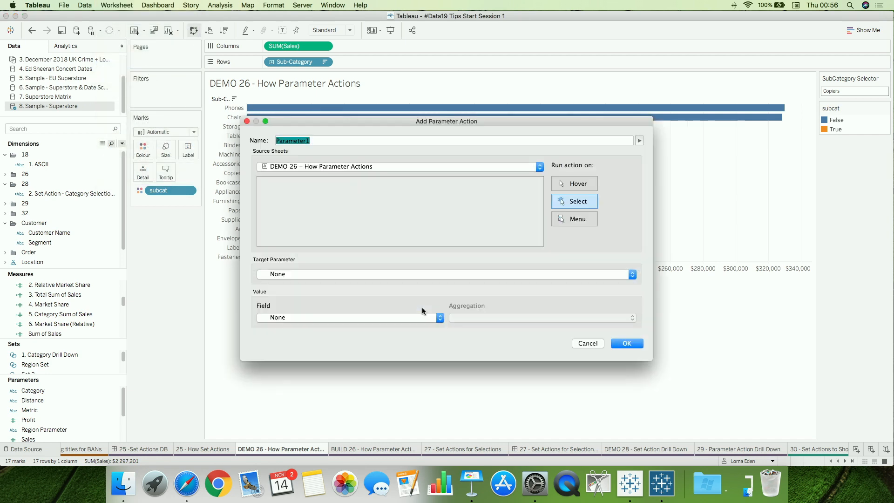
pyautogui.click(326, 278)
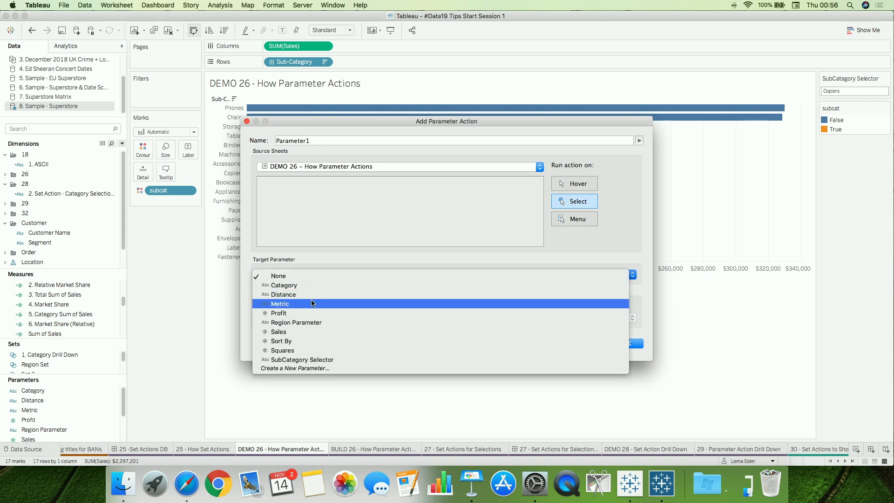
pyautogui.click(310, 285)
pyautogui.click(317, 316)
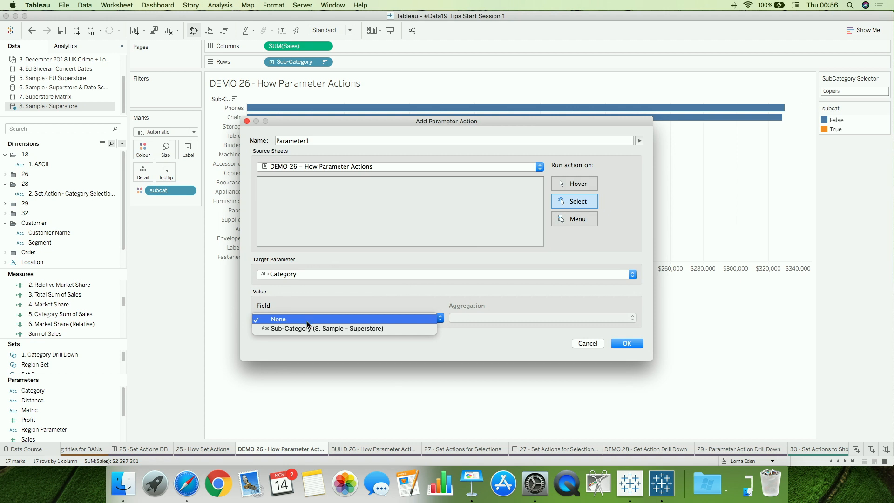
pyautogui.click(307, 329)
pyautogui.click(320, 274)
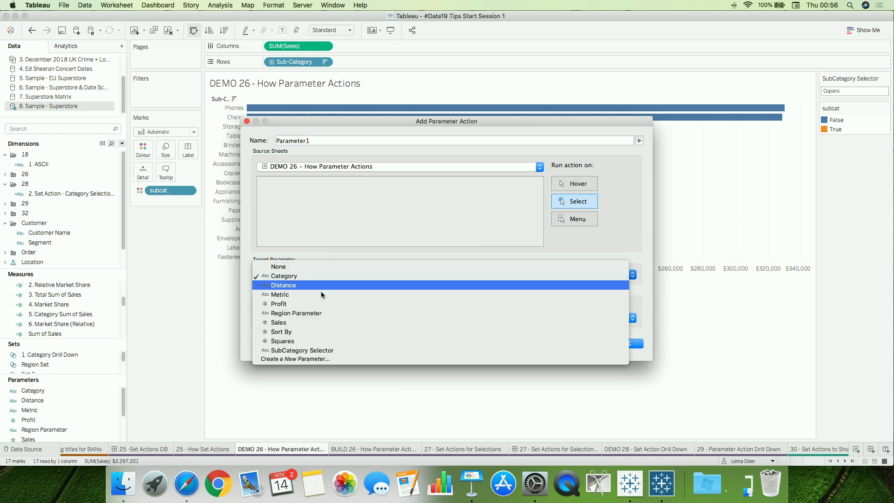
pyautogui.click(321, 350)
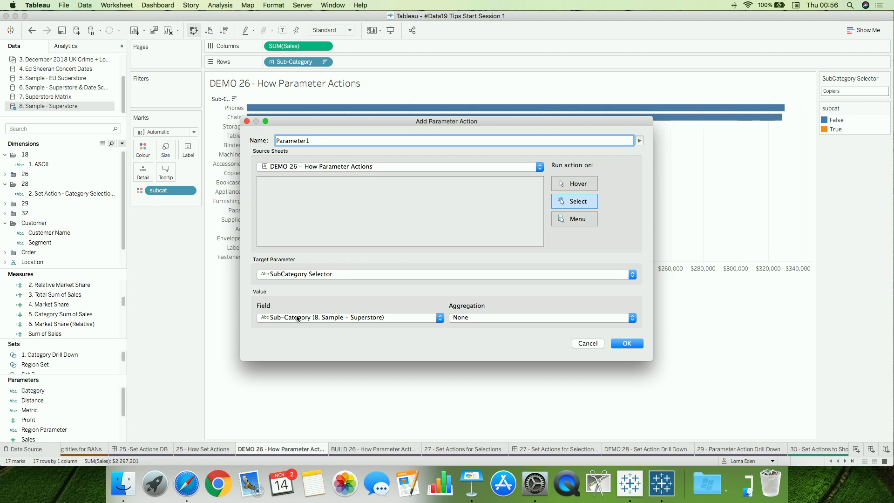
pyautogui.click(589, 342)
pyautogui.click(521, 295)
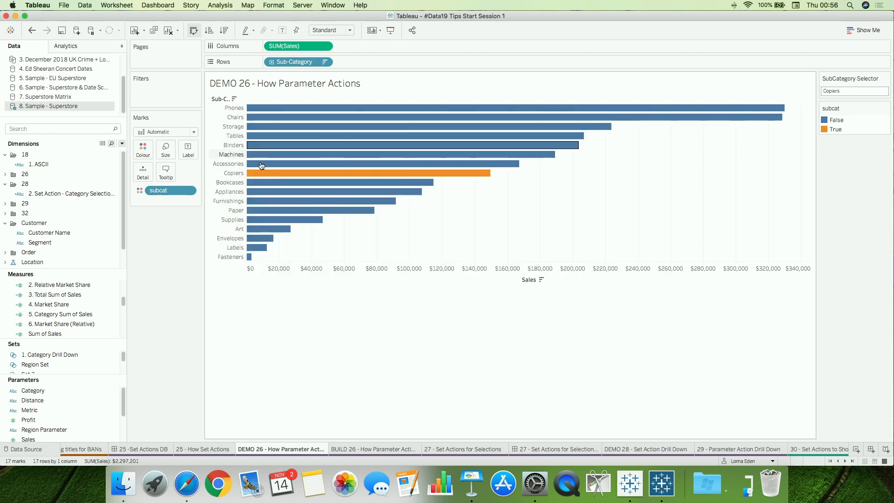
# View the BUILD 26 - How Parameter Actions worksheet and open the 27 - Set Actions for Selections worksheet
pyautogui.click(397, 449)
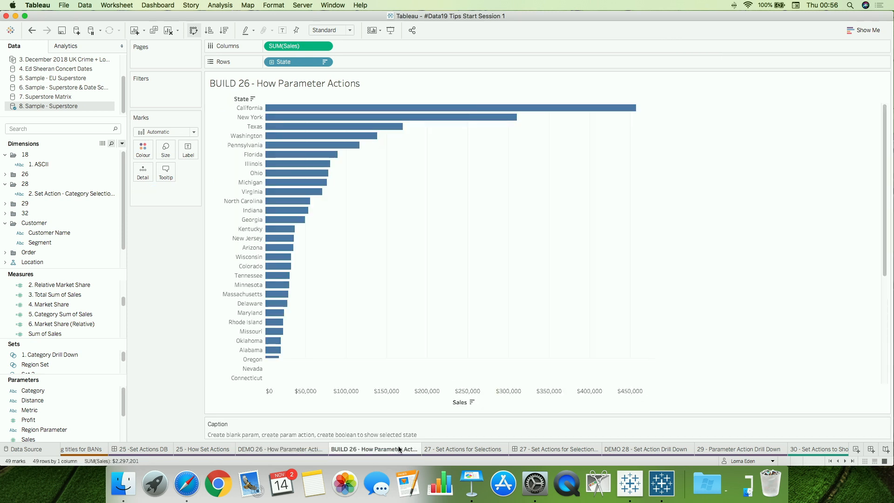
pyautogui.click(465, 449)
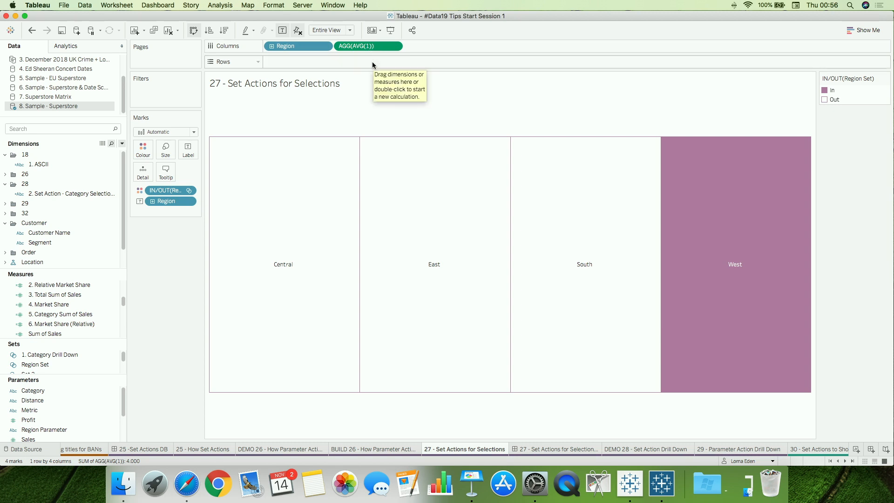
# Show the axis header of the AVG(1) column field and hide it again
pyautogui.rightClick(391, 47)
pyautogui.click(429, 90)
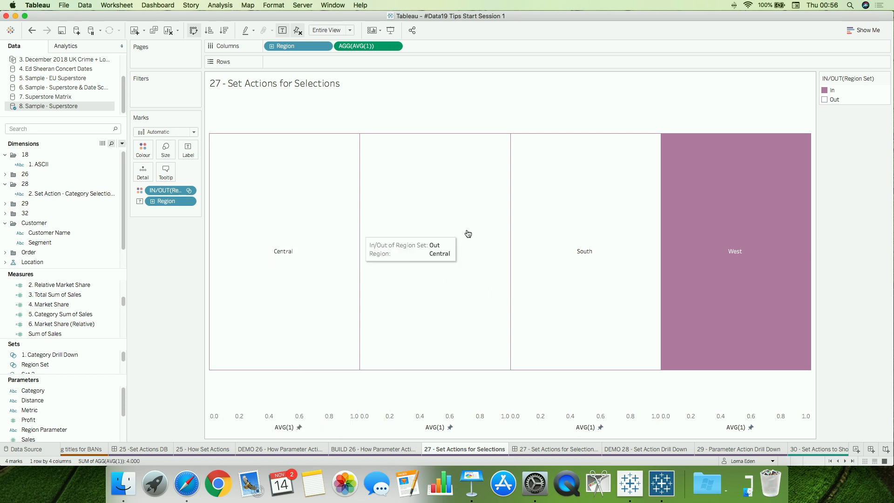
pyautogui.rightClick(368, 48)
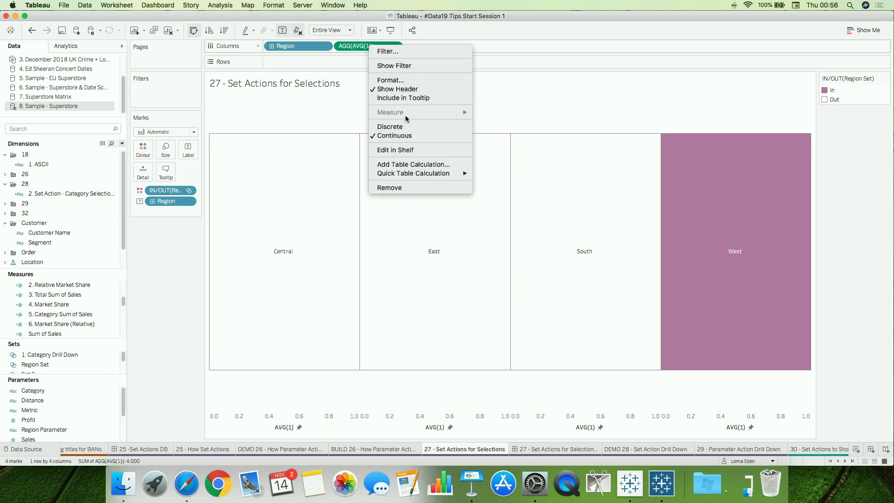
pyautogui.click(415, 90)
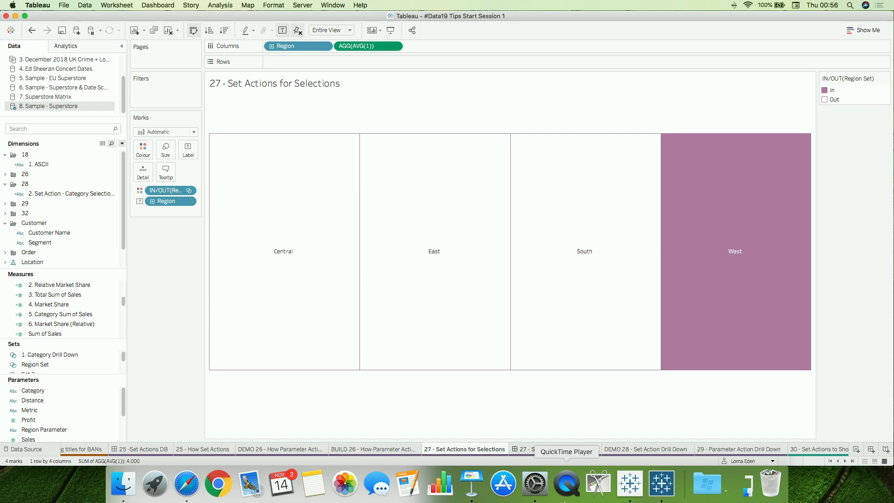
# Open the 27 - Set Actions for Selections dashboard and add a new change set values action
pyautogui.click(561, 450)
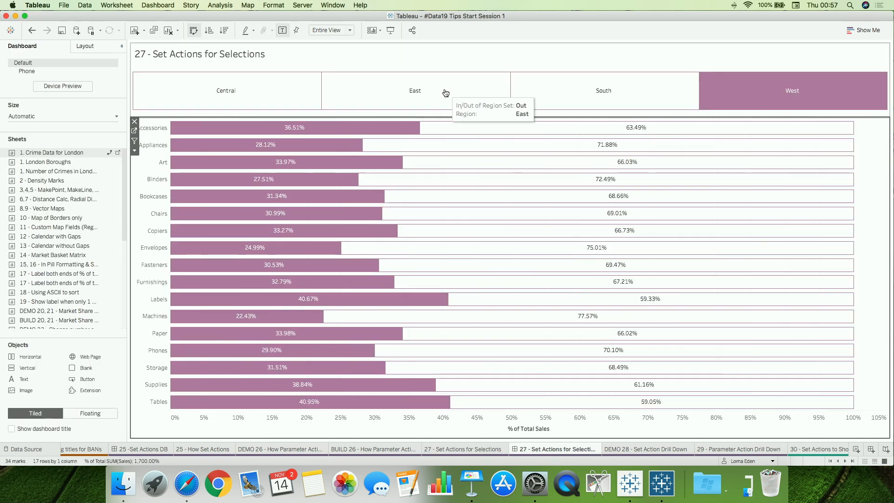
pyautogui.click(330, 91)
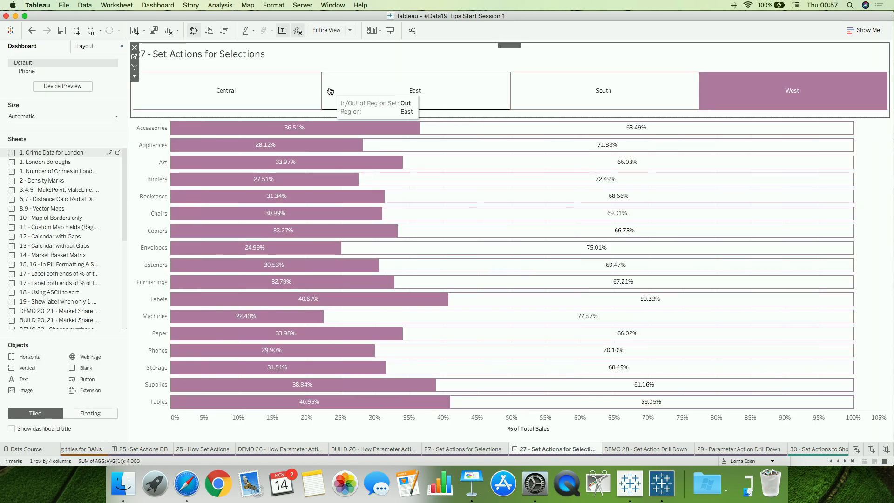
pyautogui.click(157, 5)
pyautogui.click(189, 119)
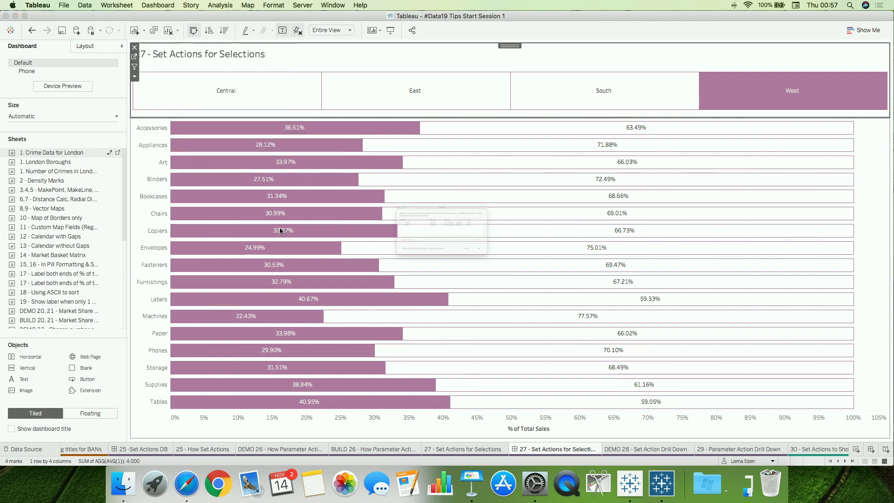
pyautogui.click(342, 269)
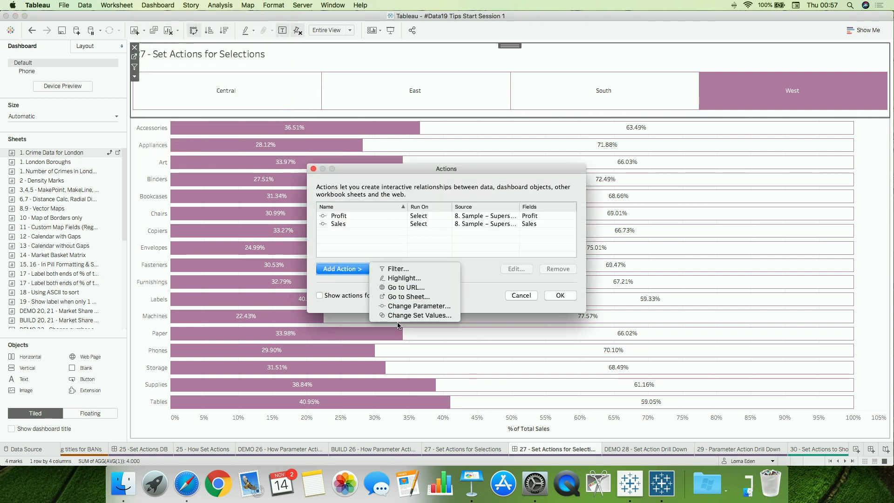
pyautogui.click(419, 315)
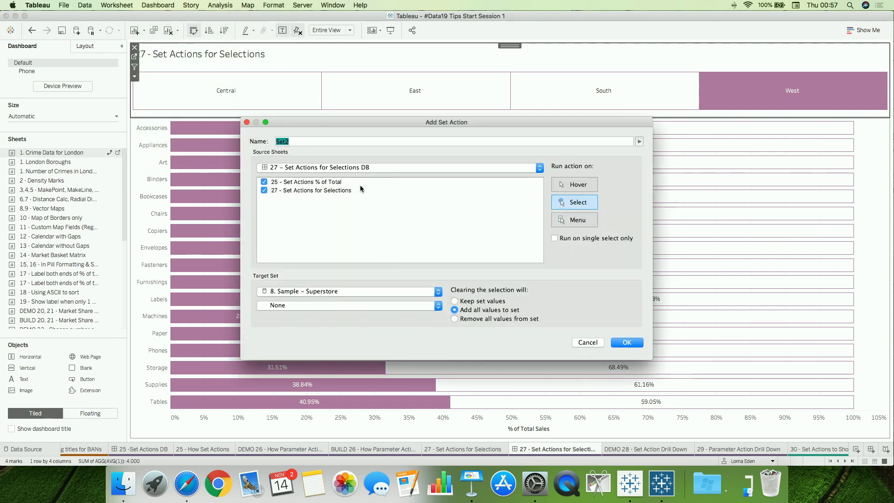
# Configure the set action to target Region Set, with only the 27 - Set Actions for Selections sheet as source and set values kept on clearing
pyautogui.click(307, 306)
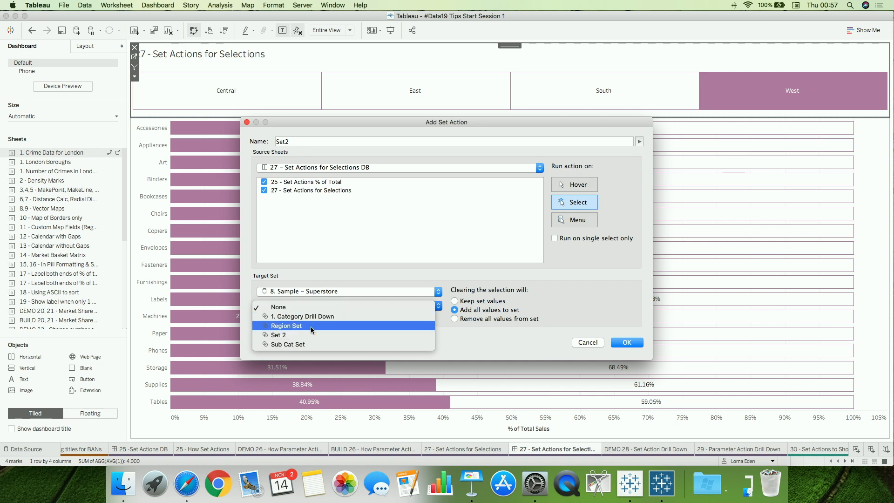
pyautogui.click(311, 326)
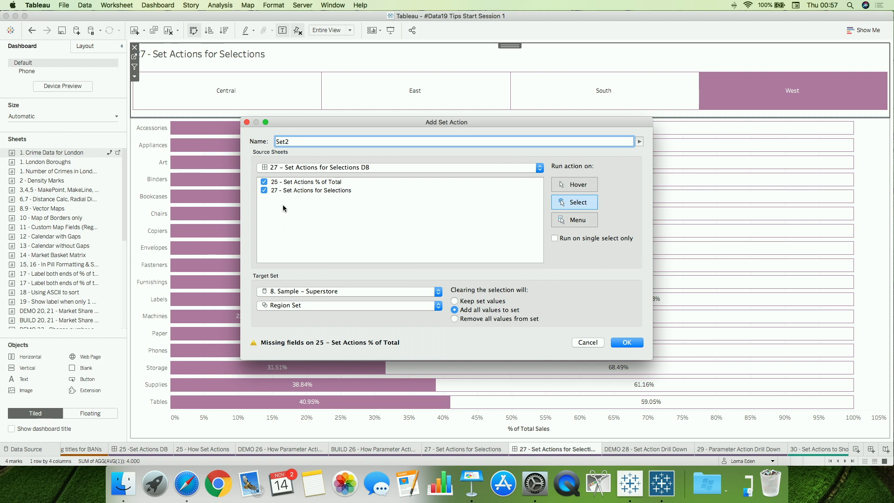
pyautogui.click(264, 182)
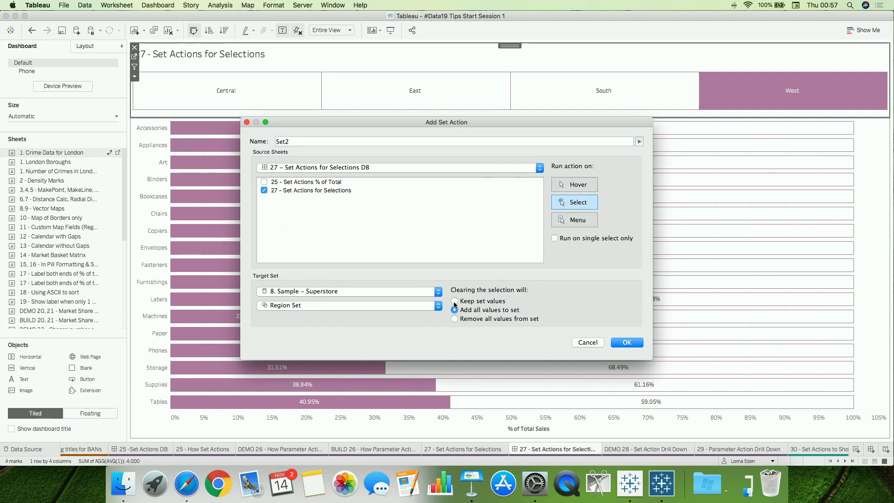
pyautogui.click(454, 302)
pyautogui.click(627, 342)
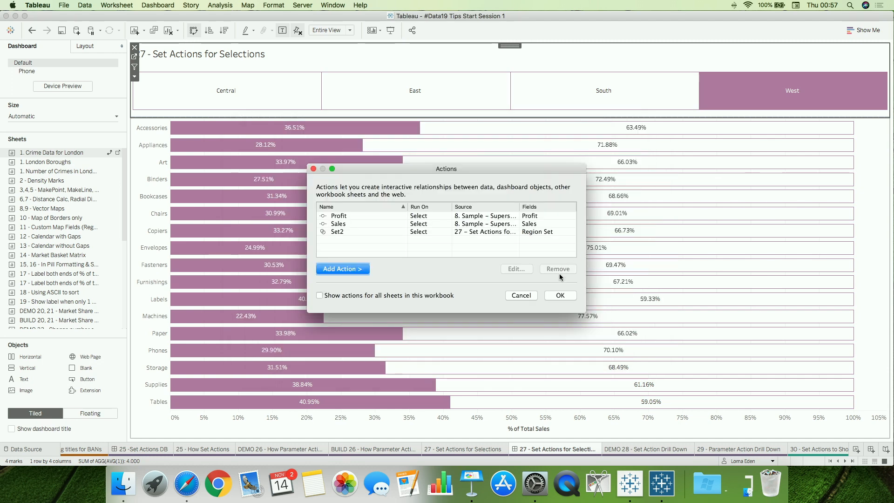
pyautogui.click(561, 295)
# Test the set action by choosing East and finally Central among the region selection buttons
pyautogui.click(424, 95)
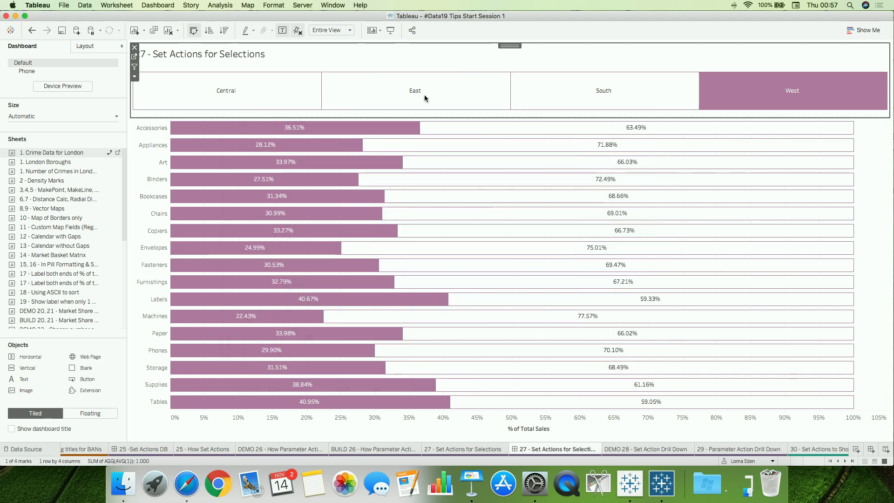
pyautogui.click(386, 102)
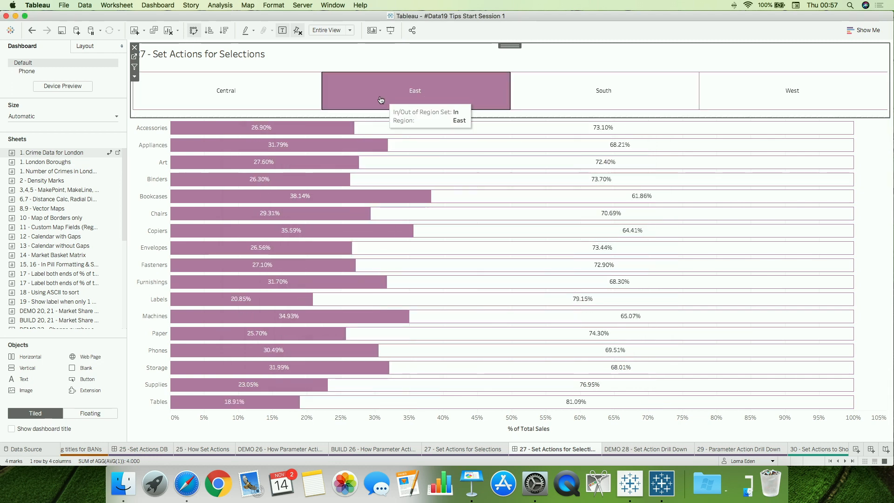
pyautogui.click(289, 96)
pyautogui.click(275, 106)
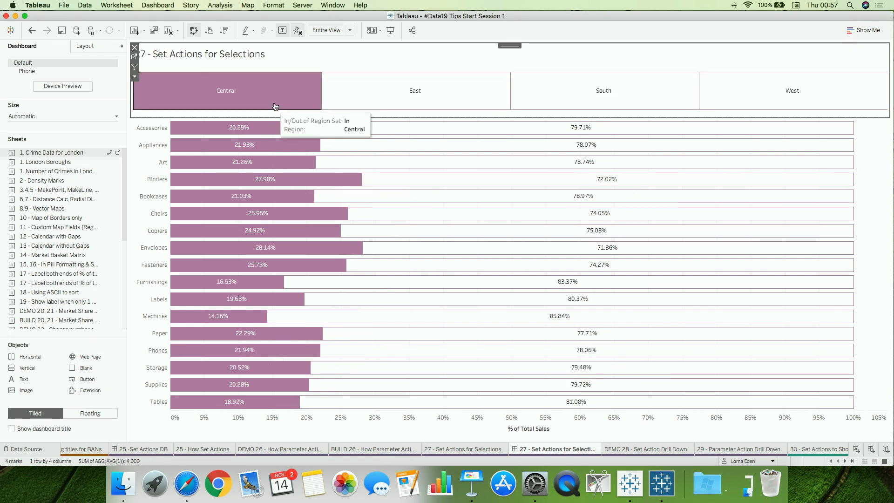
# On the DEMO 28 - Set Action Drill Down worksheet, show Sales as the table text and drill down into Office Supplies
pyautogui.click(661, 449)
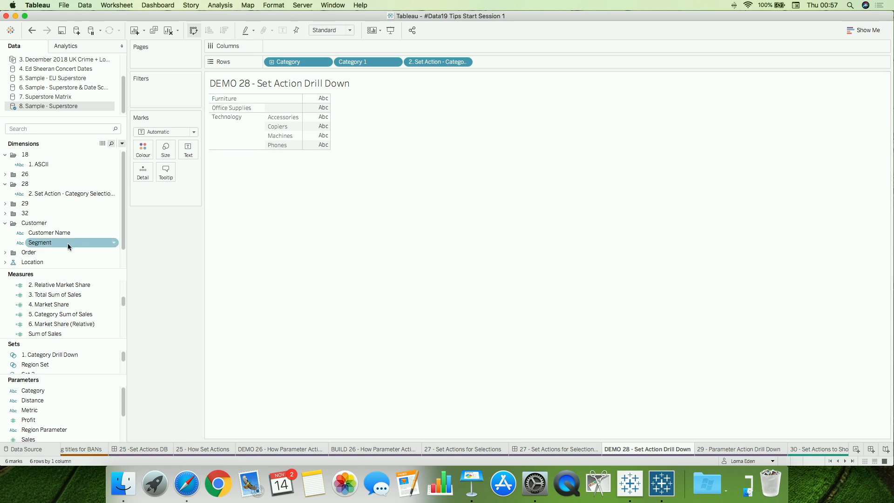
pyautogui.scroll(-3, 71, 321)
pyautogui.scroll(4, 69, 324)
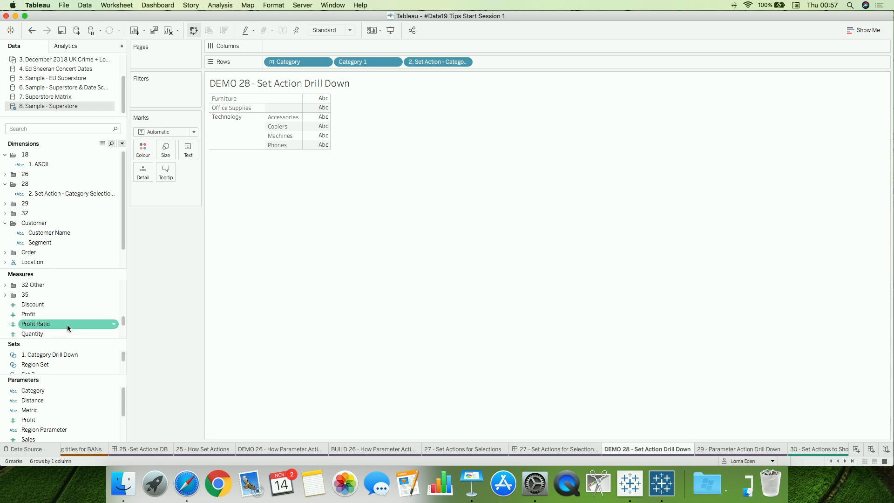
pyautogui.moveTo(54, 295); pyautogui.dragTo(194, 154)
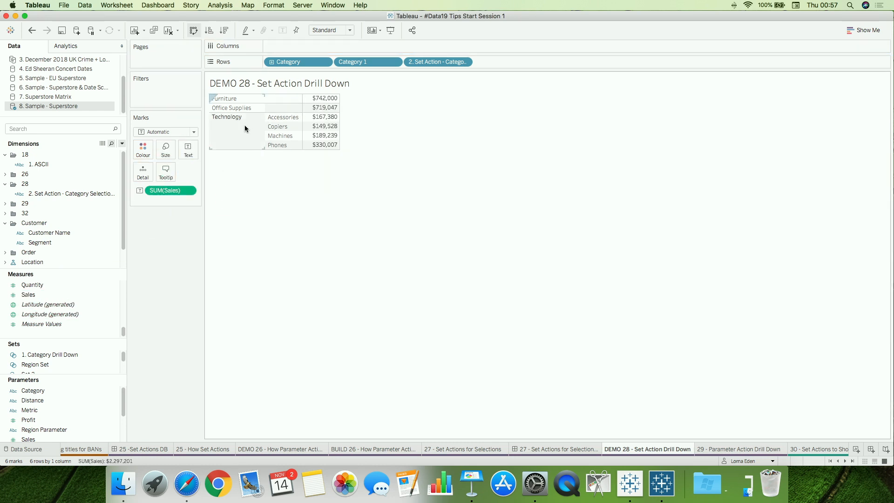
pyautogui.click(246, 108)
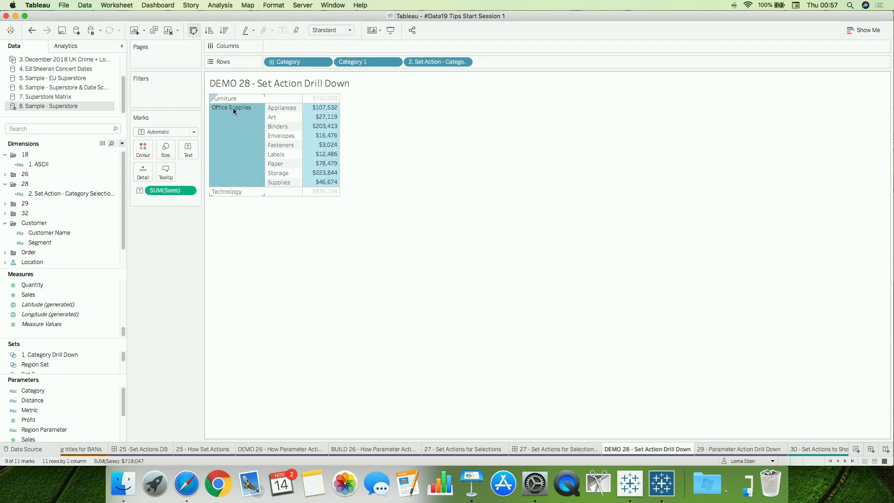
pyautogui.click(355, 161)
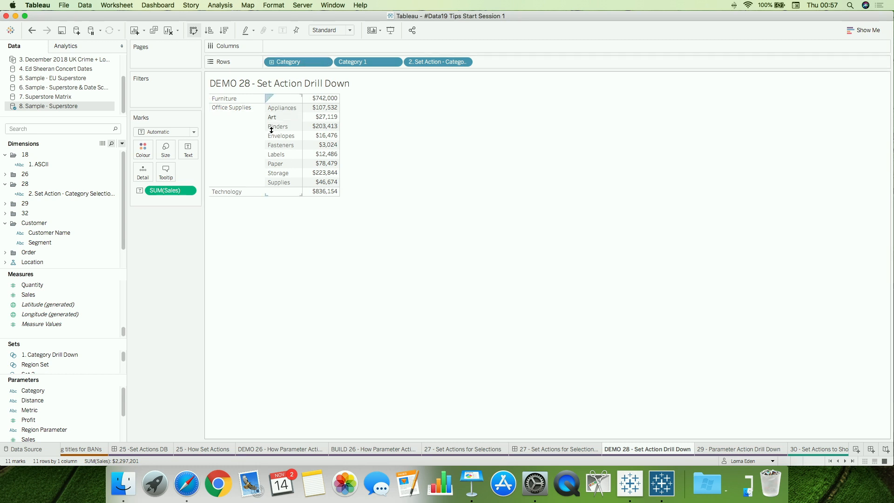
# Examine the formula of the 2. Set Action - Category Selection Subcat field, and drill down into Furniture in the table
pyautogui.rightClick(56, 199)
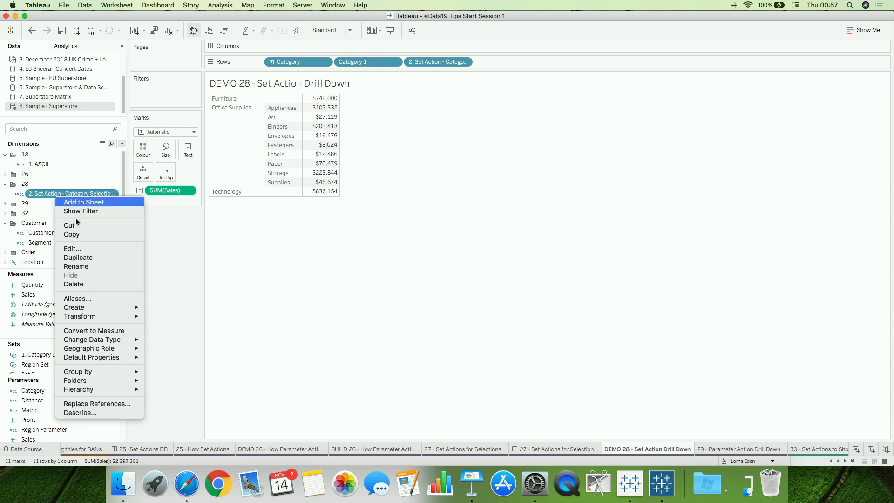
pyautogui.click(98, 247)
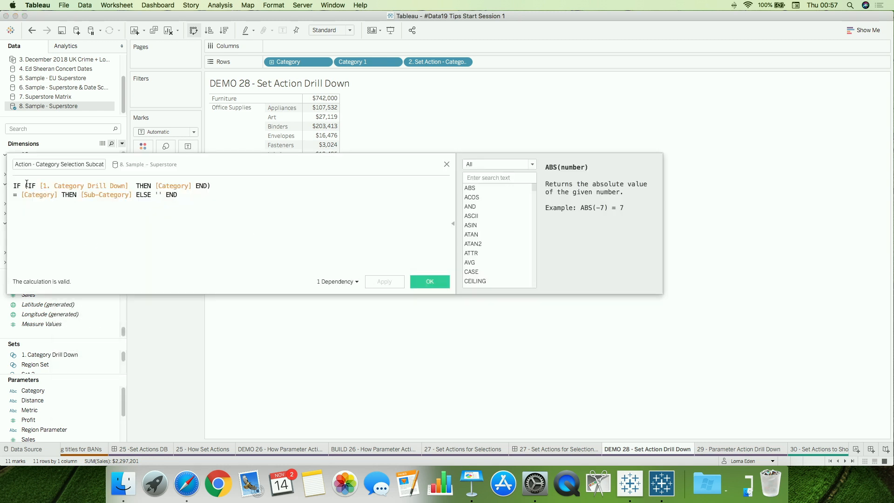
pyautogui.moveTo(29, 185); pyautogui.dragTo(189, 185)
pyautogui.scroll(-2, 189, 190)
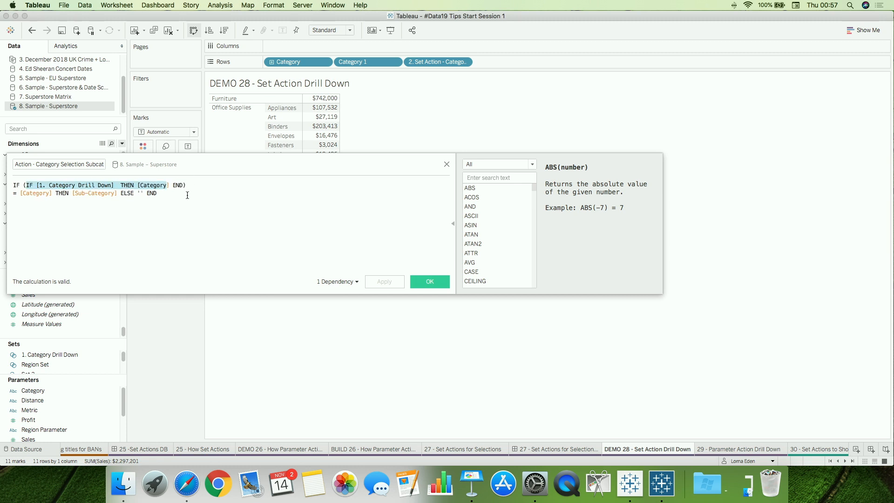
pyautogui.scroll(6, 187, 194)
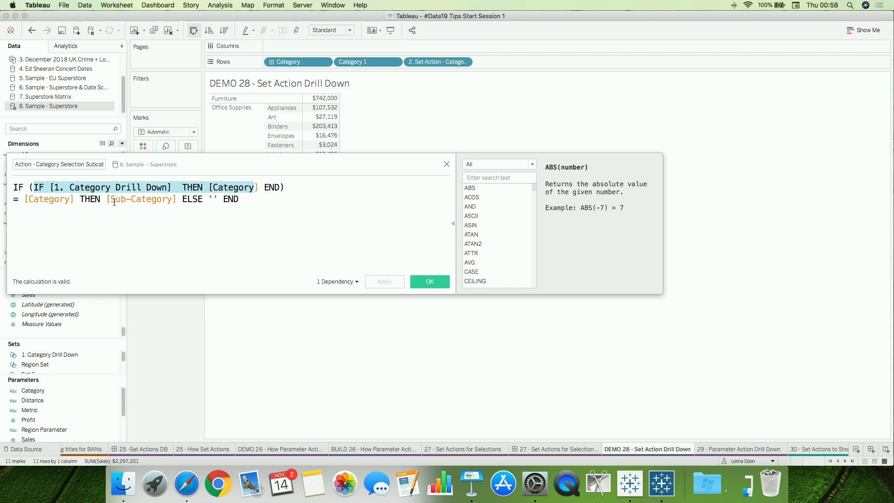
pyautogui.click(438, 281)
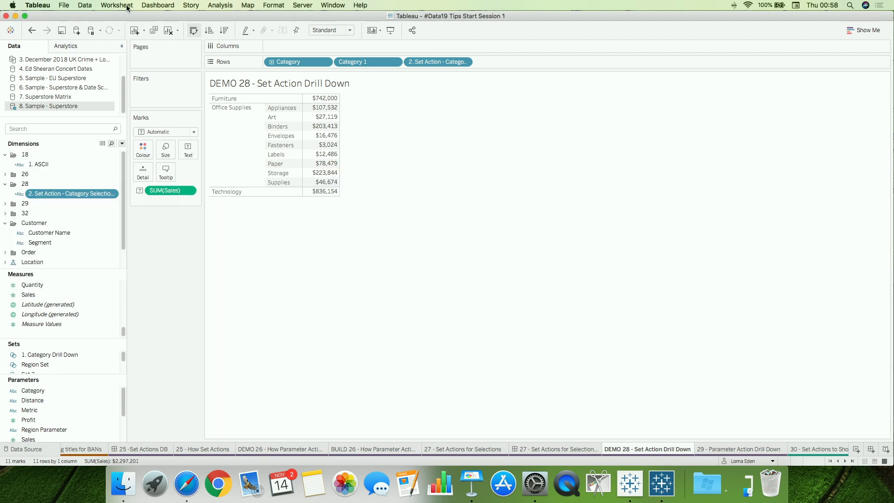
pyautogui.click(238, 100)
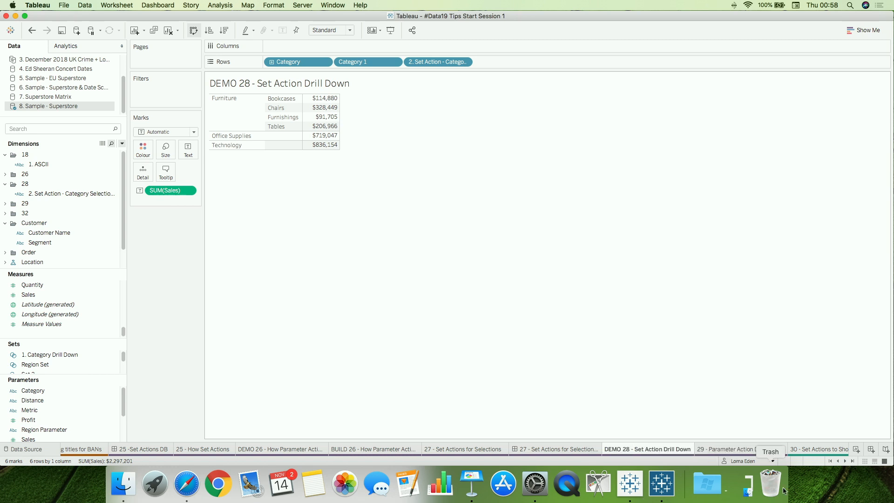
# On the 29 - Parameter Action Drill Down worksheet, examine the formula of the 3. Param Action - Category Selection Subcat field and select Furniture
pyautogui.click(759, 450)
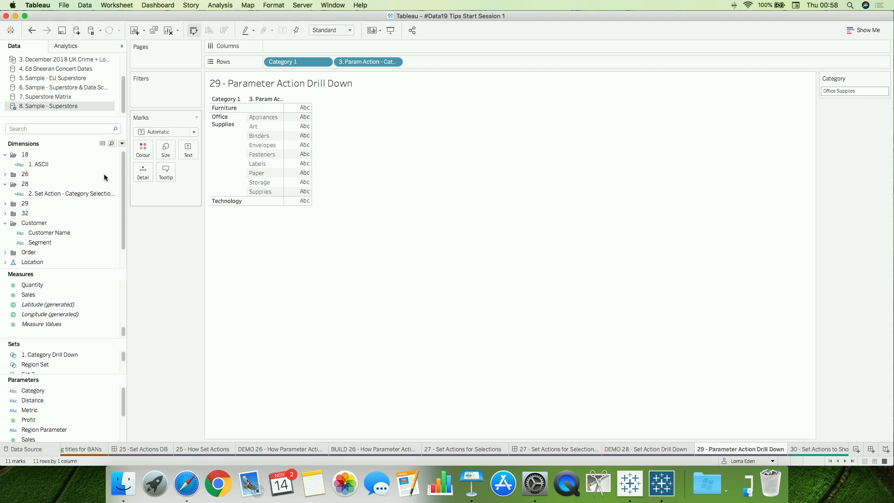
pyautogui.click(4, 203)
pyautogui.click(29, 213)
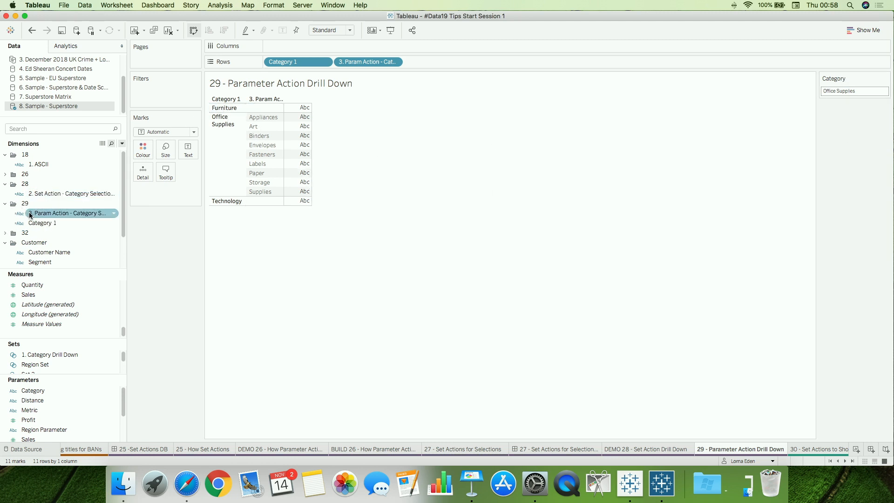
pyautogui.rightClick(54, 214)
pyautogui.click(77, 266)
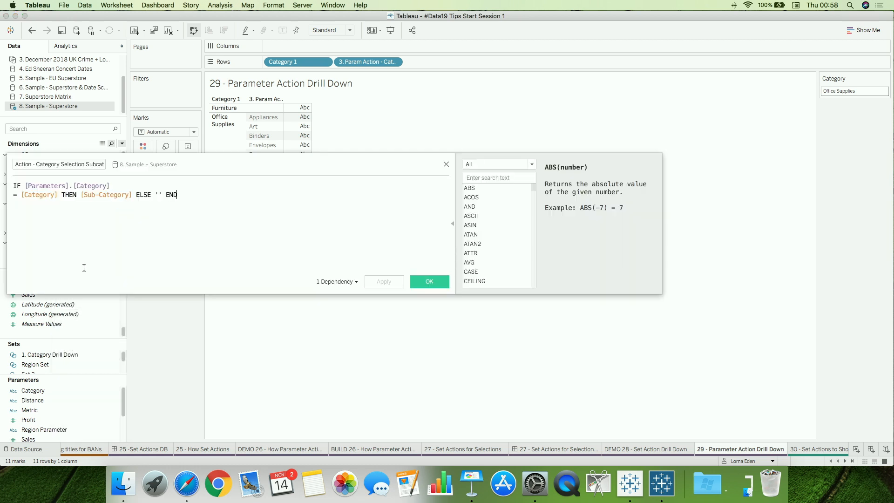
pyautogui.scroll(-2, 93, 199)
pyautogui.scroll(6, 94, 199)
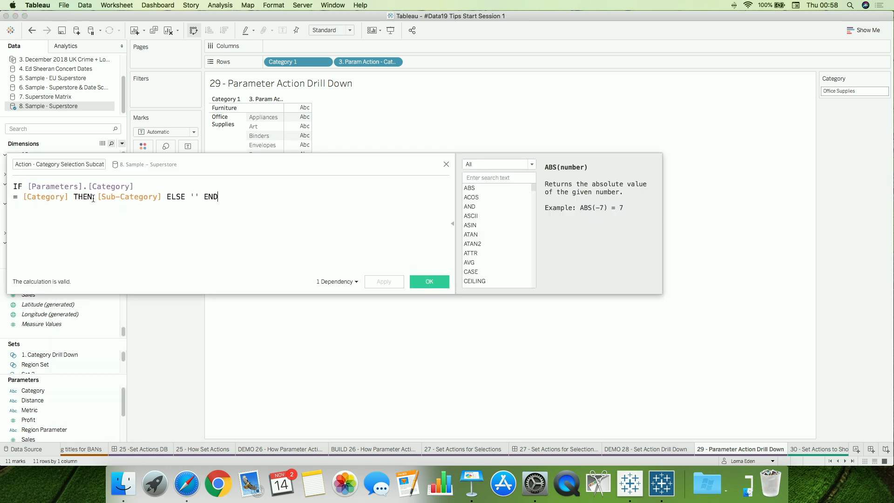
pyautogui.scroll(1, 93, 199)
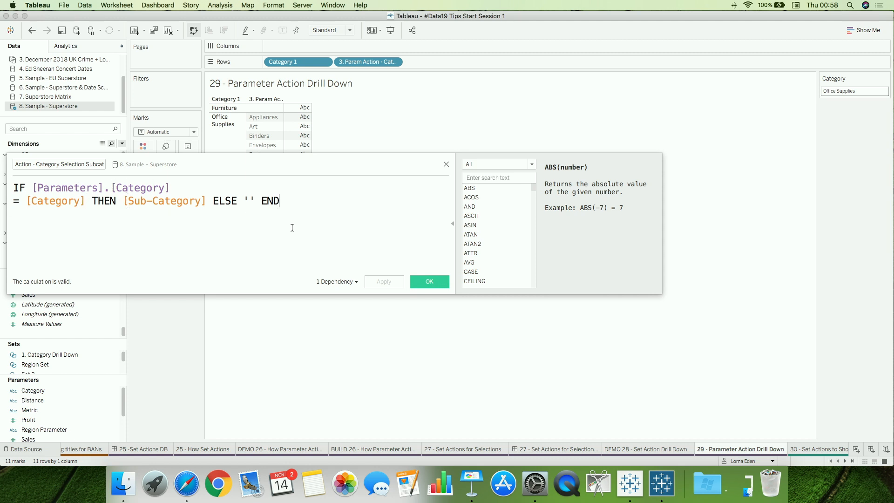
pyautogui.click(449, 281)
pyautogui.click(225, 108)
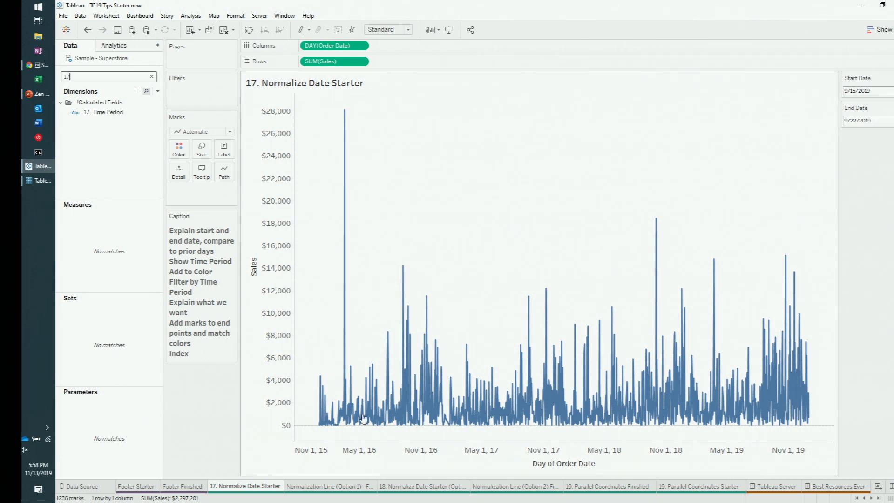
# Examine the formula of the 17. Time Period calculated field on the 17. Normalize Date Starter worksheet
pyautogui.click(117, 113)
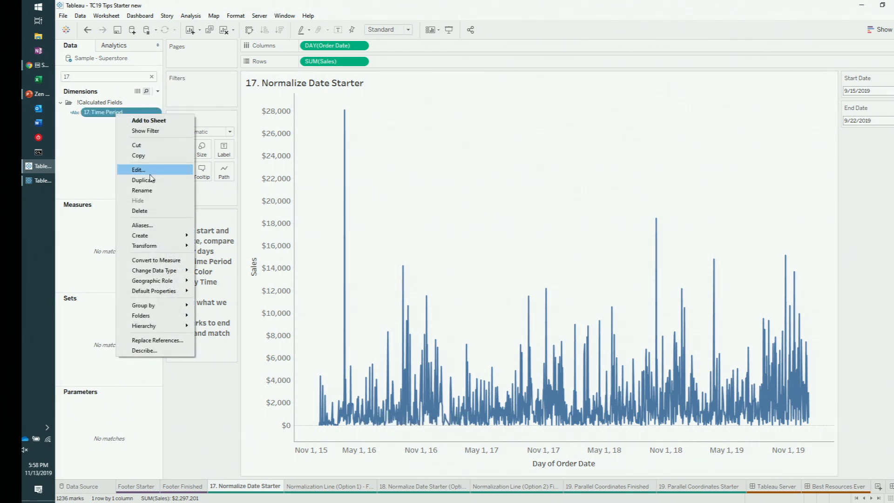
pyautogui.click(150, 171)
pyautogui.scroll(2, 543, 290)
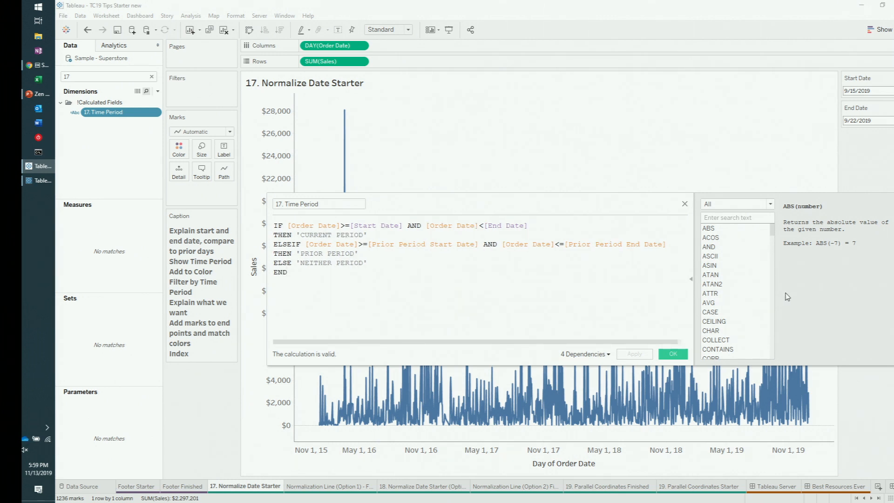
pyautogui.click(673, 354)
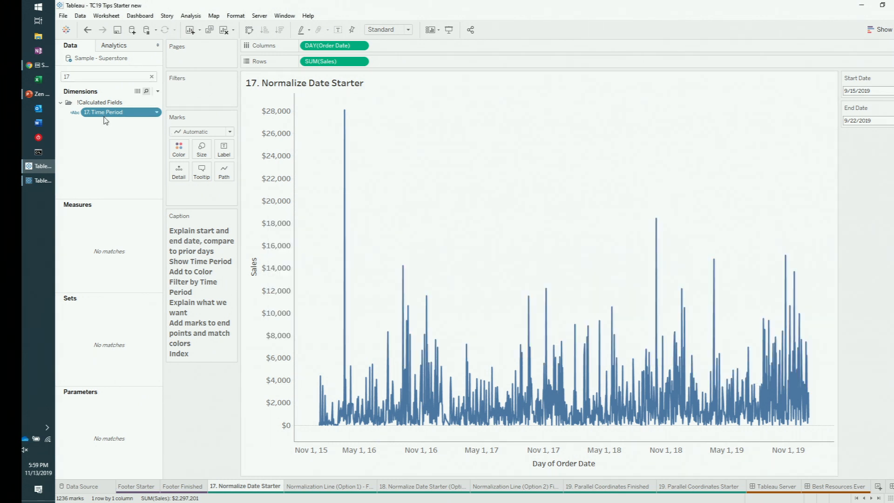
# Colour the sales lines by 17. Time Period and filter that field to keep only CURRENT PERIOD and PRIOR PERIOD
pyautogui.moveTo(105, 121); pyautogui.dragTo(179, 148)
pyautogui.moveTo(109, 120); pyautogui.dragTo(208, 104)
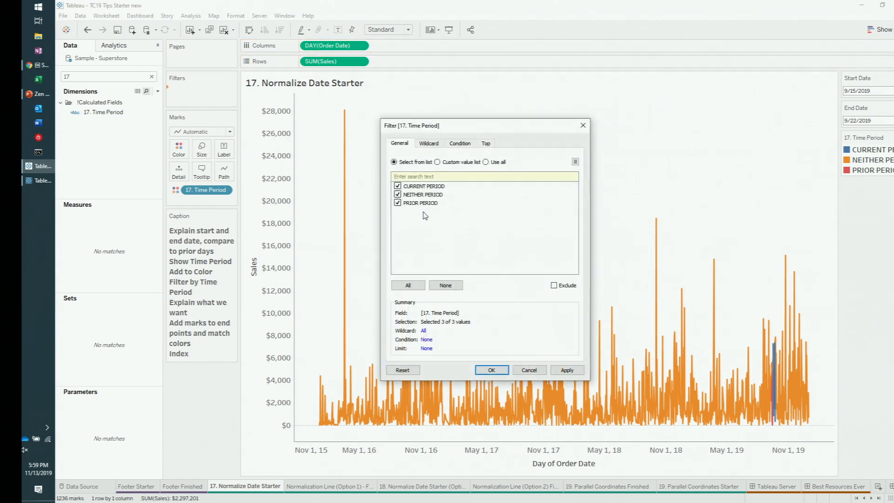
pyautogui.click(567, 369)
pyautogui.click(491, 370)
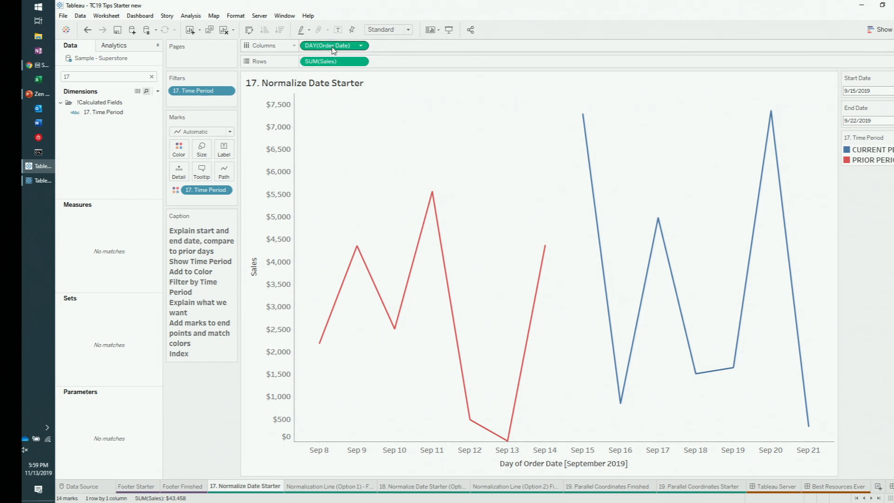
# Move the DAY(Order Date) field from Columns to Detail on the Marks card
pyautogui.moveTo(334, 50); pyautogui.dragTo(280, 134)
pyautogui.moveTo(219, 198); pyautogui.dragTo(218, 200)
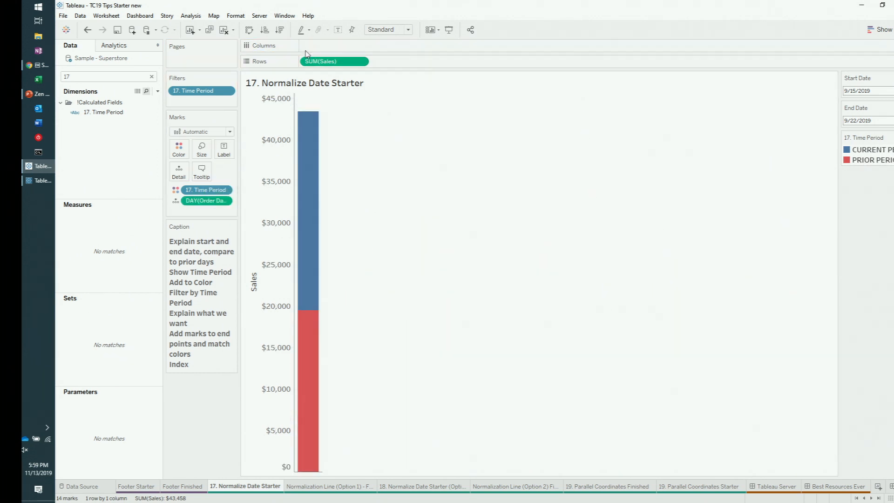
# Add an index() calculation to Columns, computed using 17. Time Period, and set the mark type to Line
pyautogui.doubleClick(317, 46)
pyautogui.write('index(')
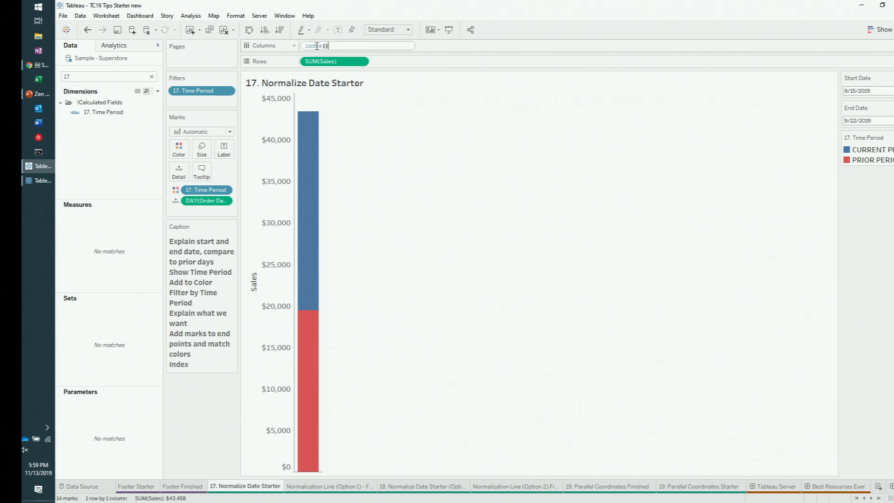
pyautogui.press('Return')
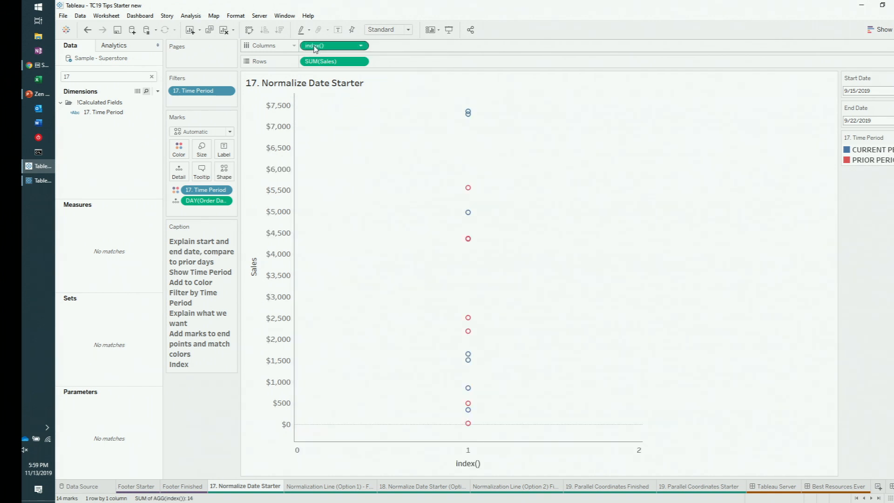
pyautogui.rightClick(317, 46)
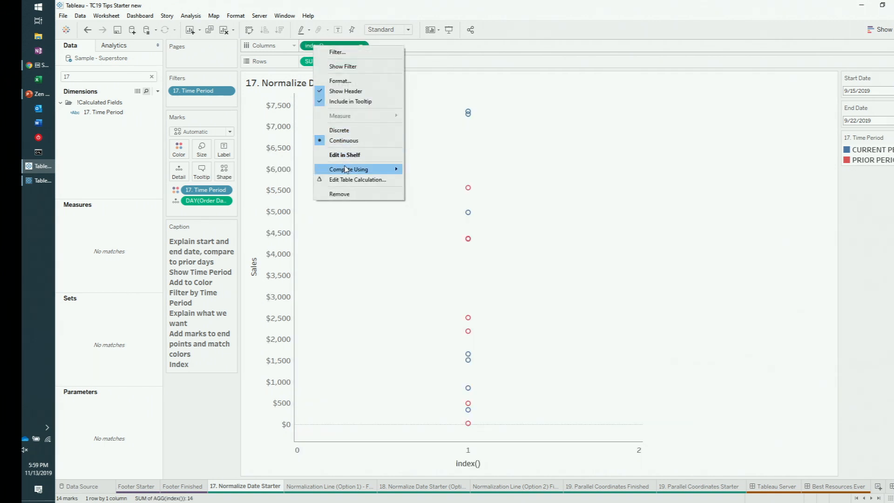
pyautogui.moveTo(363, 169)
pyautogui.click(425, 200)
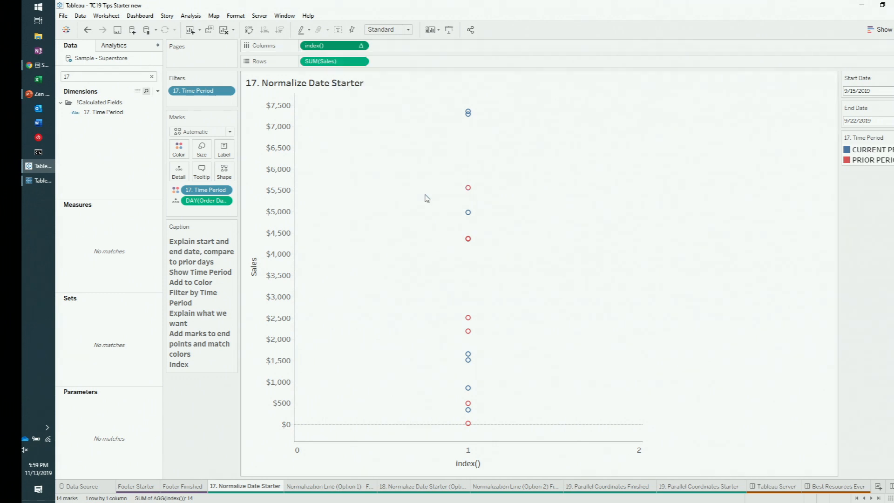
pyautogui.click(218, 132)
pyautogui.click(209, 163)
# Compute index() over both 17. Time Period and Day of Order Date, restarting every 17. Time Period, and fit the chart to Entire View
pyautogui.rightClick(334, 45)
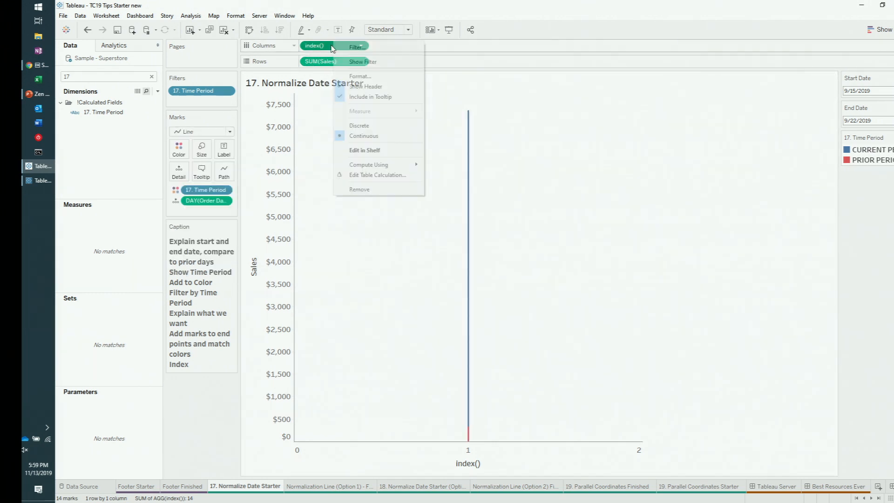
pyautogui.click(364, 176)
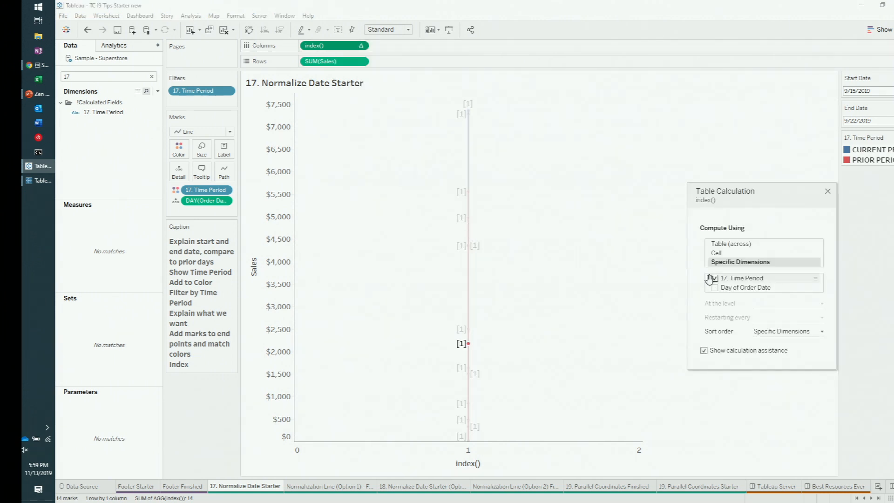
pyautogui.click(714, 288)
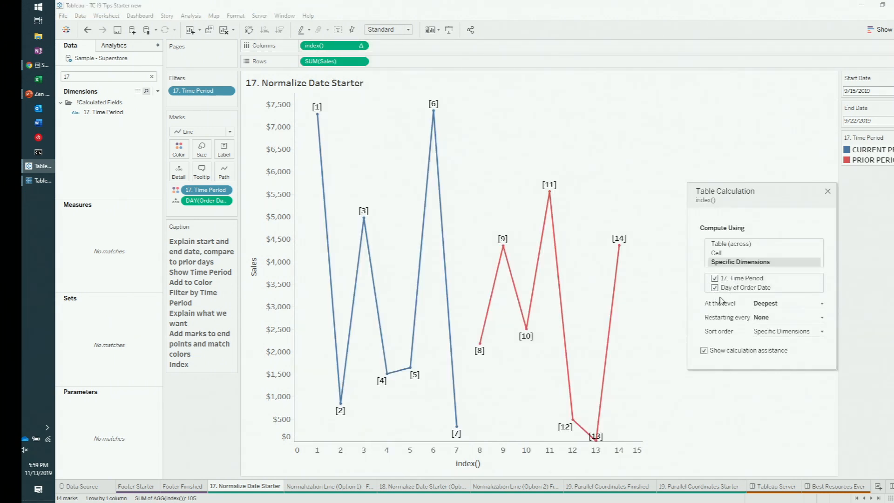
pyautogui.click(773, 318)
pyautogui.click(775, 335)
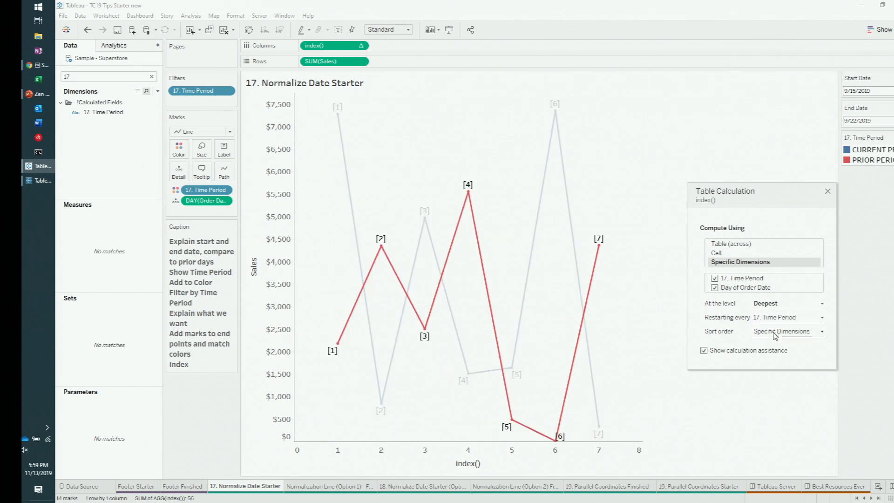
pyautogui.click(827, 191)
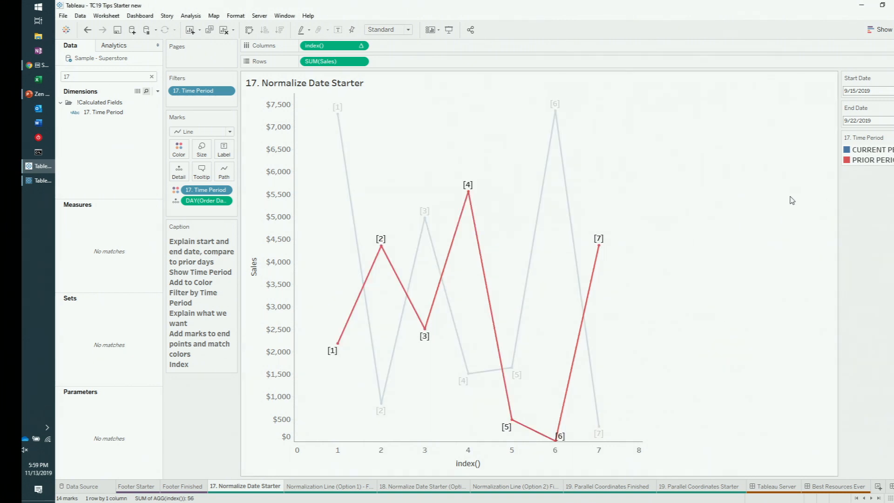
pyautogui.click(389, 29)
pyautogui.click(386, 63)
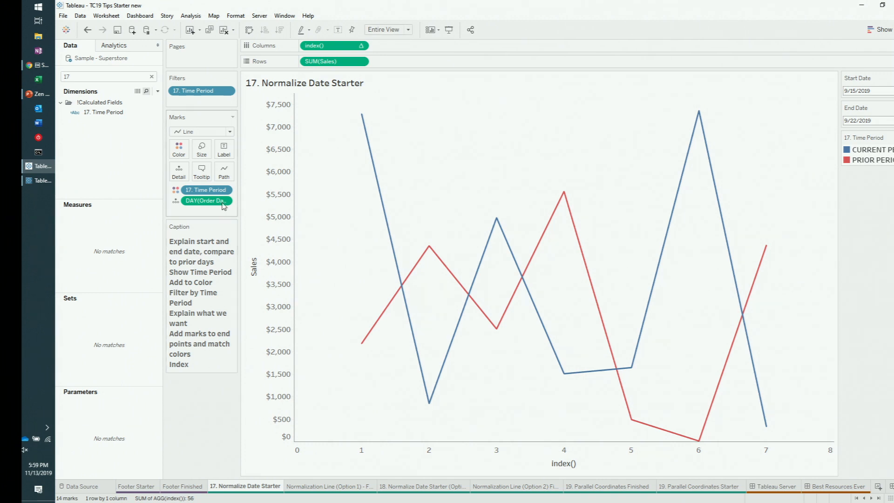
# Search the fields for "or" and add Order Date to Label on the Marks card
pyautogui.press('BackSpace')
pyautogui.press('BackSpace')
pyautogui.write('or')
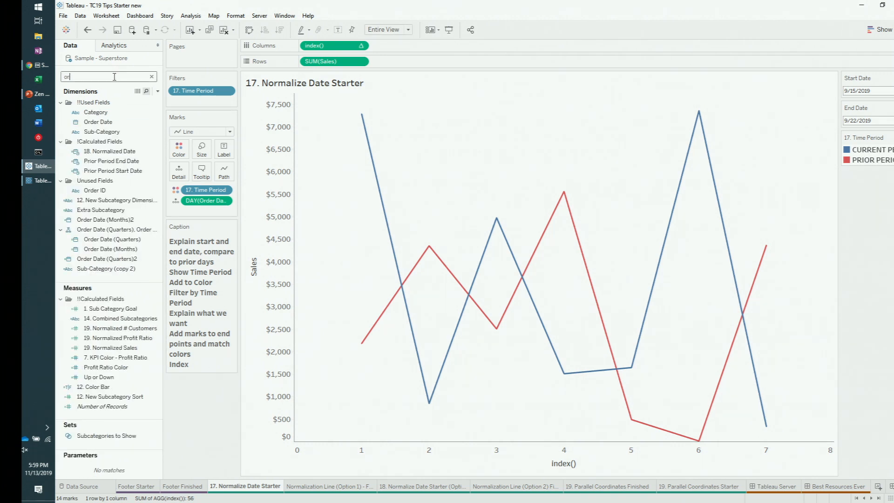
pyautogui.moveTo(99, 122); pyautogui.dragTo(222, 149)
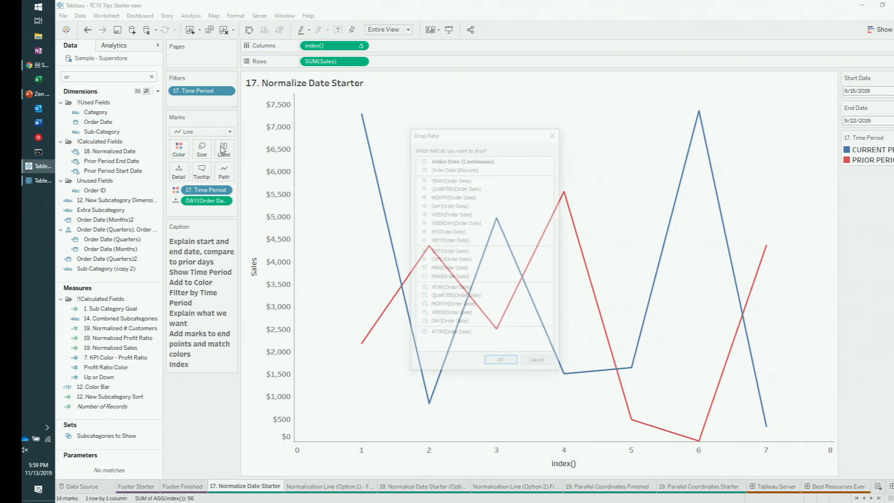